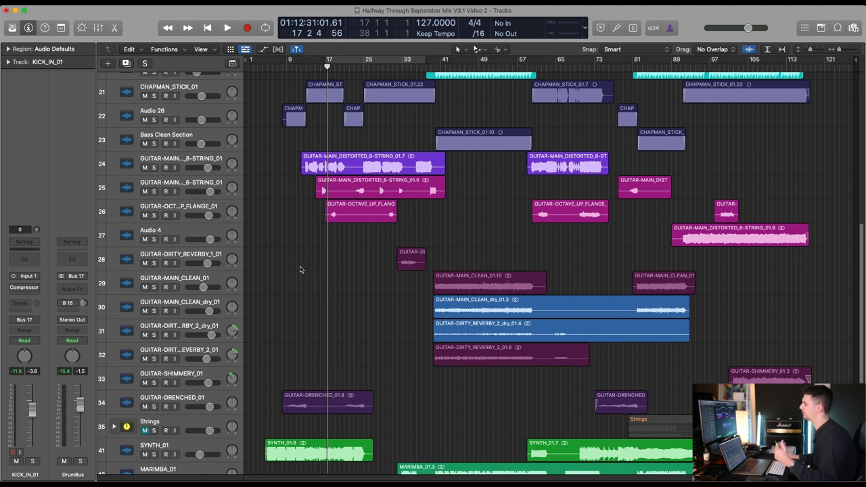
Step: Solo the GUITAR-MAIN_CLEAN_01 track and play its first region
{"action": "scroll", "coordinate": [300, 269], "scroll_direction": "down", "scroll_amount": 2}
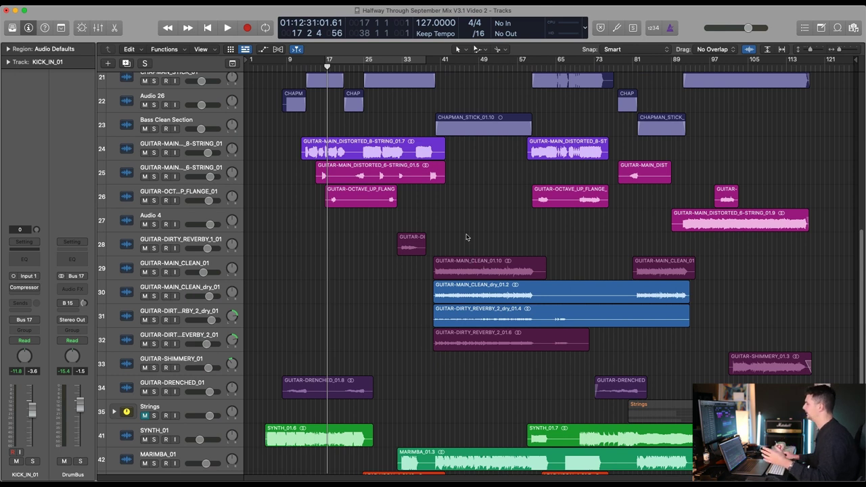
{"action": "left_click", "coordinate": [162, 269]}
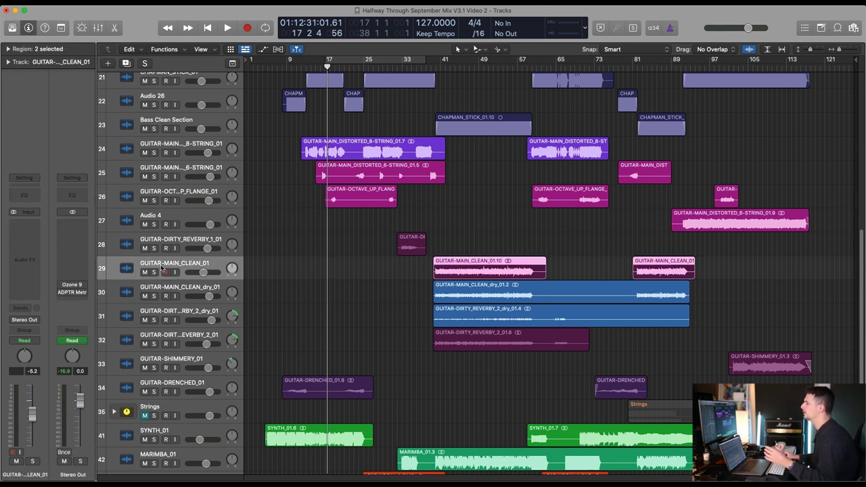
{"action": "left_click_drag", "start_coordinate": [397, 215], "coordinate": [631, 341]}
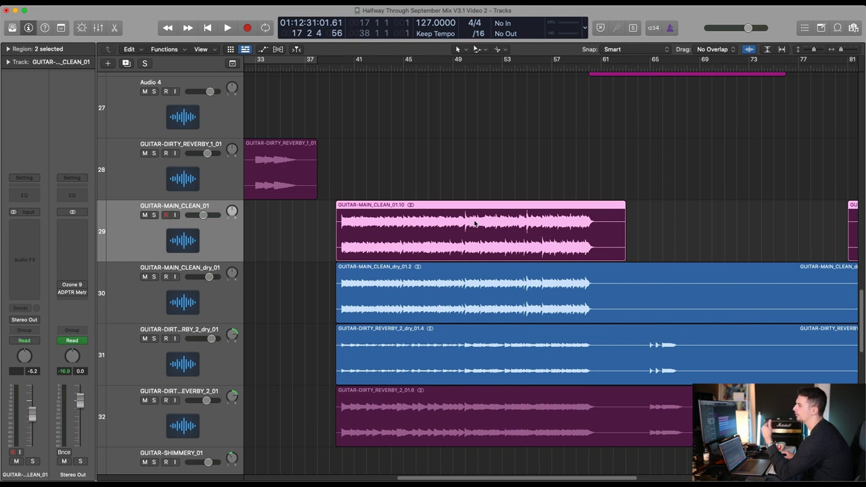
{"action": "key", "text": "s"}
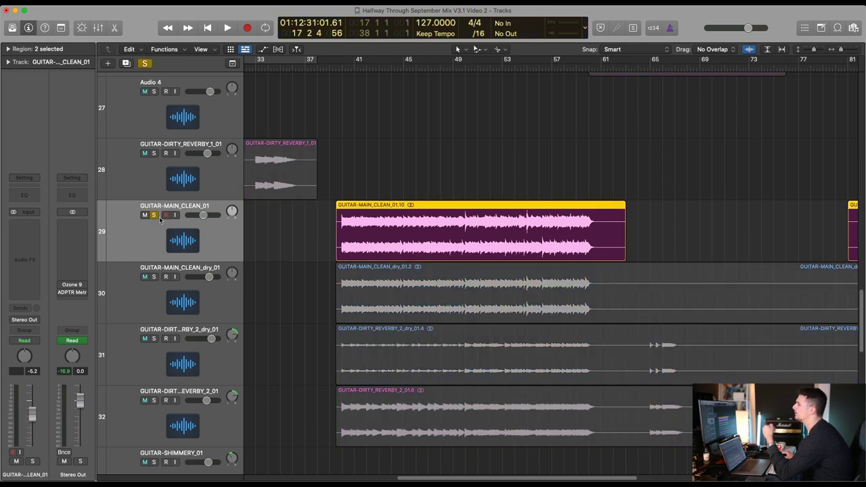
{"action": "key", "text": "space"}
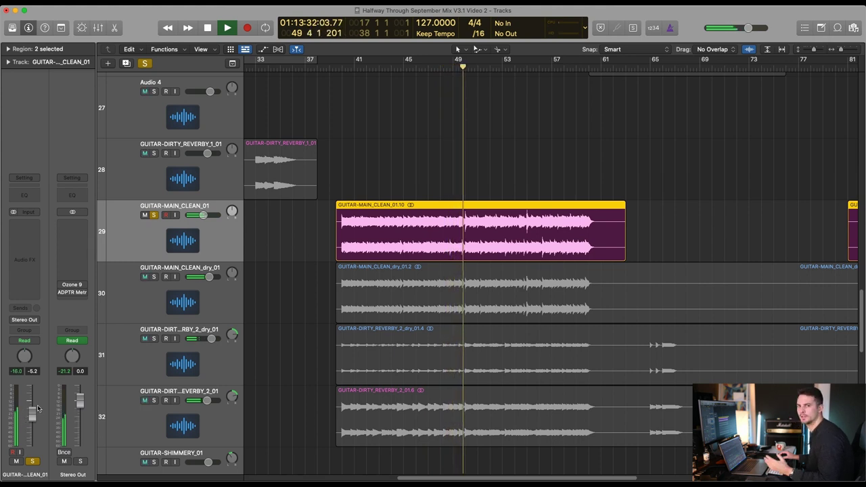
Step: Insert a Level Meter set to RMS on the GUITAR-MAIN_CLEAN_01 track and check its level during playback
{"action": "left_click", "coordinate": [25, 238]}
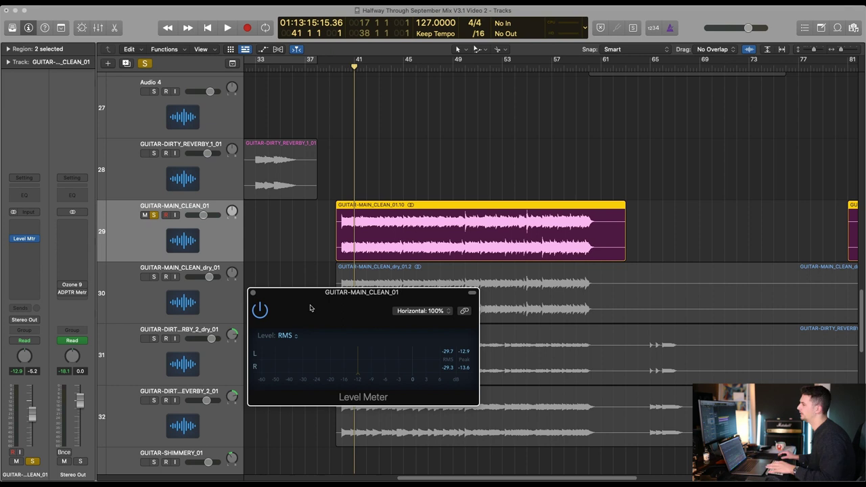
{"action": "key", "text": "space"}
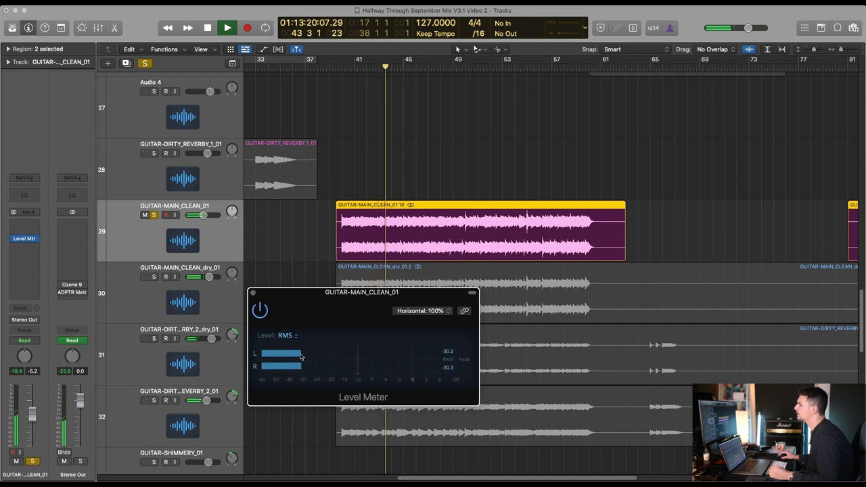
{"action": "key", "text": "super+space"}
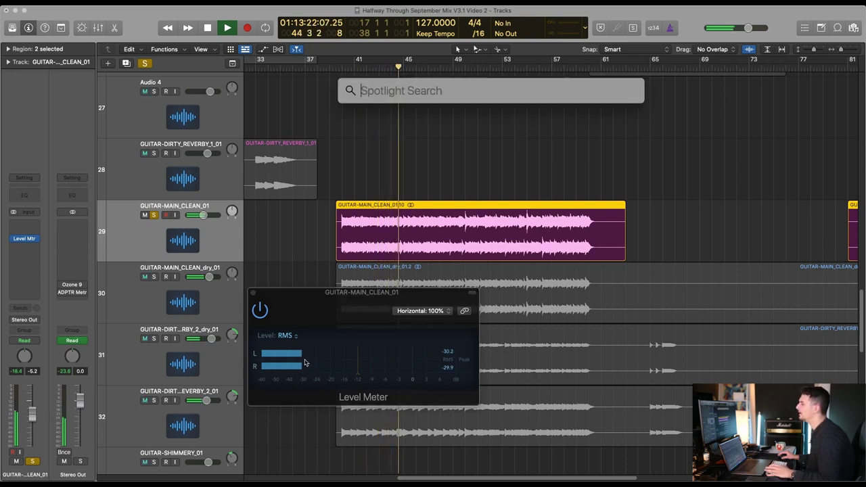
{"action": "key", "text": "Escape"}
{"action": "key", "text": "space"}
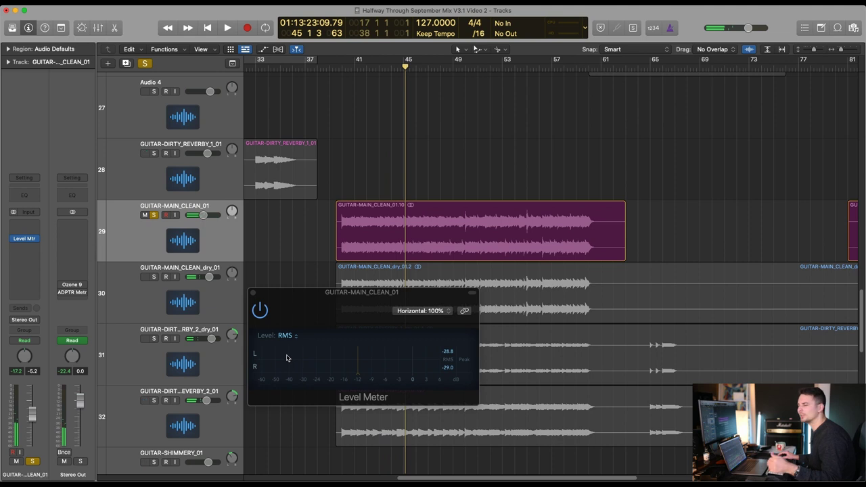
Step: Close the Level Meter window and unsolo the GUITAR-MAIN_CLEAN_01 track
{"action": "left_click_drag", "start_coordinate": [318, 297], "coordinate": [359, 280]}
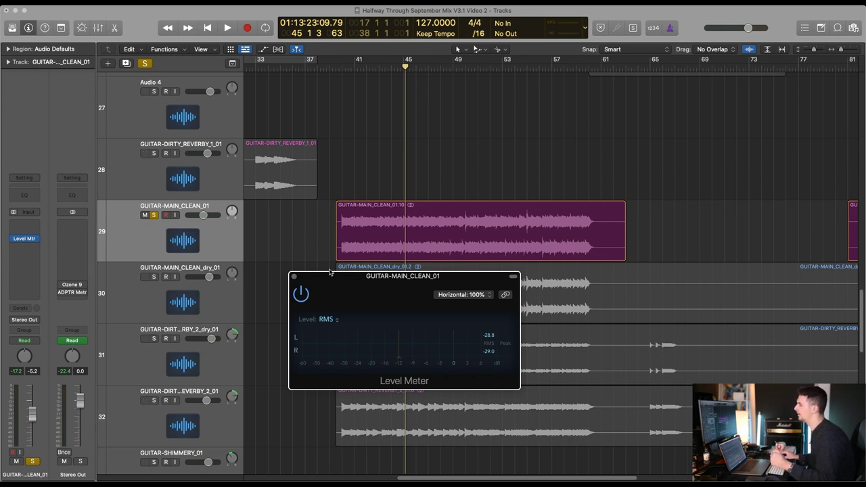
{"action": "left_click", "coordinate": [293, 277]}
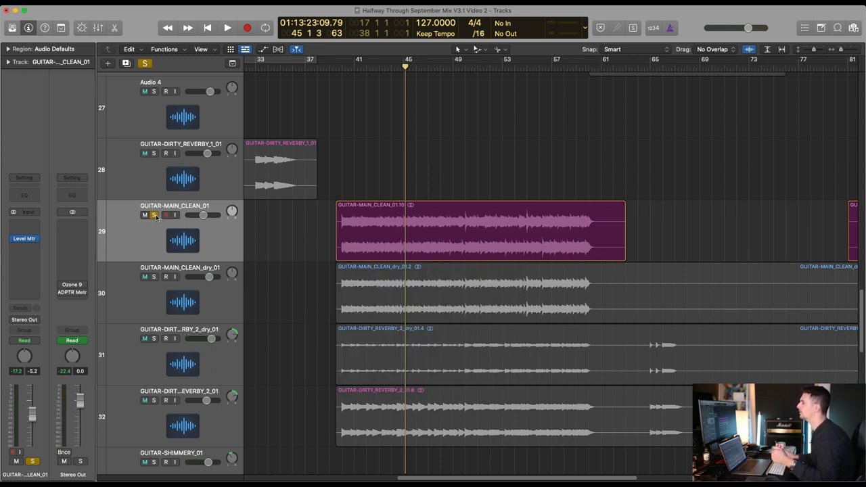
{"action": "left_click", "coordinate": [153, 215]}
Step: Select the Bass Clean Section track and turn off the enlarged waveform display for the regions
{"action": "scroll", "coordinate": [341, 314], "scroll_direction": "up", "scroll_amount": 10}
{"action": "scroll", "coordinate": [341, 314], "scroll_direction": "up", "scroll_amount": 2}
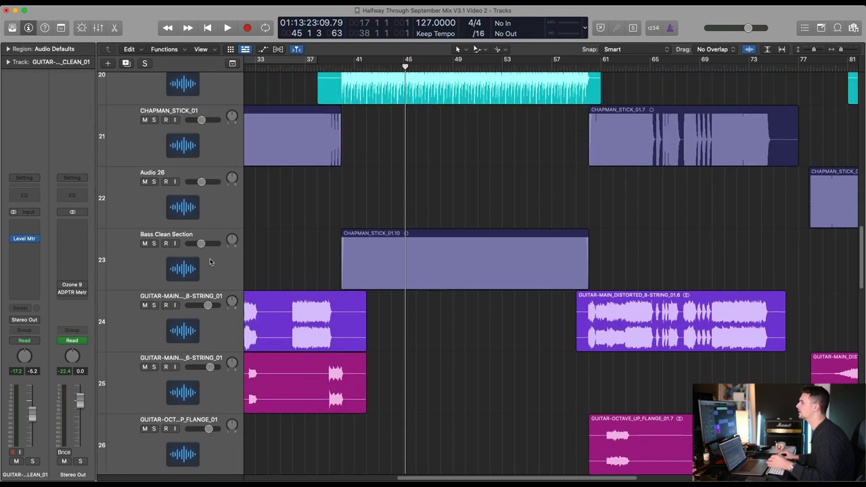
{"action": "left_click", "coordinate": [129, 279]}
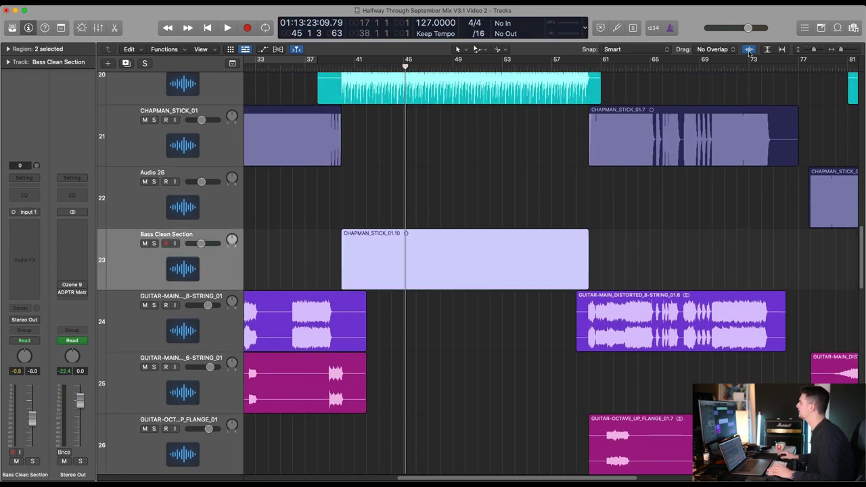
{"action": "left_click_drag", "start_coordinate": [749, 57], "coordinate": [749, 76]}
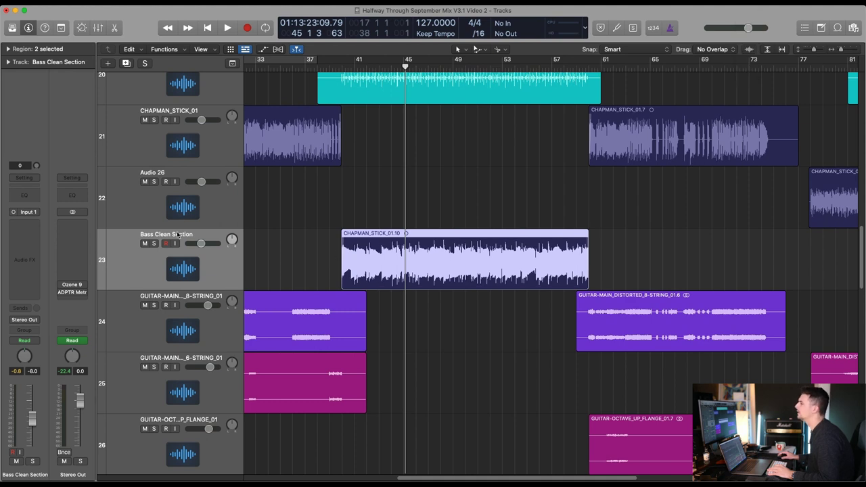
Step: Solo the Bass Clean Section track and play its CHAPMAN_STICK_01.10 region
{"action": "key", "text": "s"}
{"action": "left_click_drag", "start_coordinate": [335, 226], "coordinate": [643, 299]}
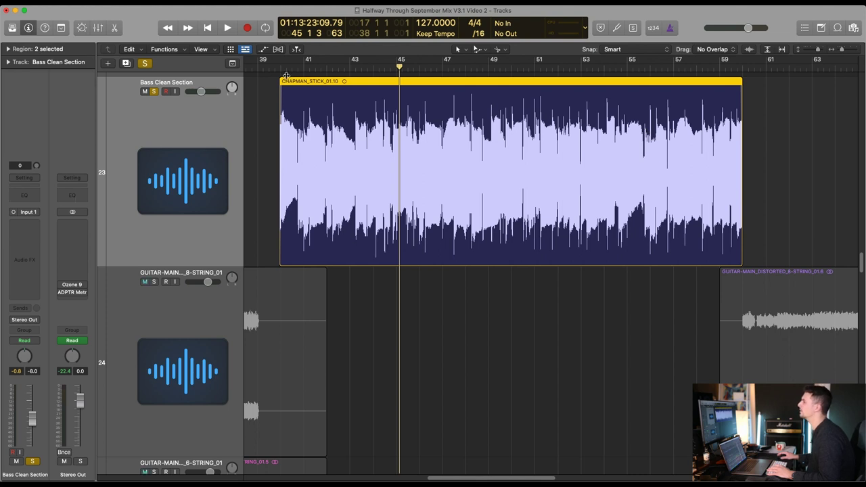
{"action": "key", "text": "shift+Return"}
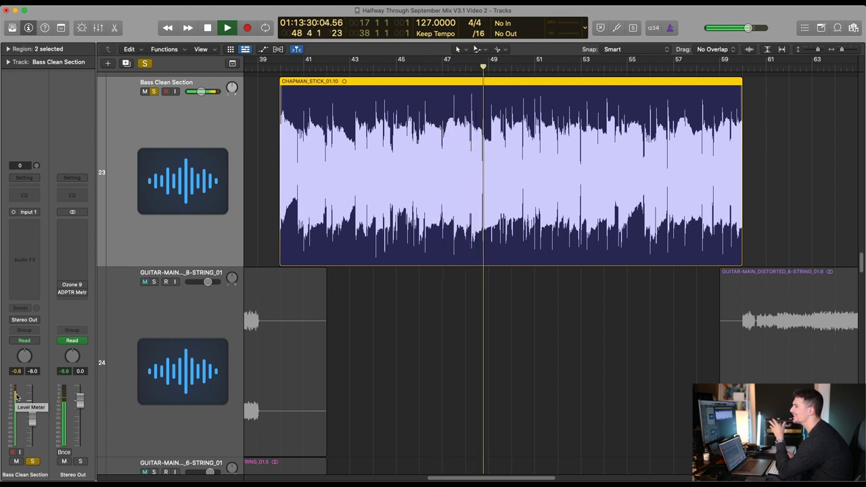
Step: Insert a Level Meter on the Bass Clean Section track, switch it to RMS and watch it during playback
{"action": "left_click", "coordinate": [21, 254]}
{"action": "mouse_move", "coordinate": [40, 265]}
{"action": "left_click", "coordinate": [99, 266]}
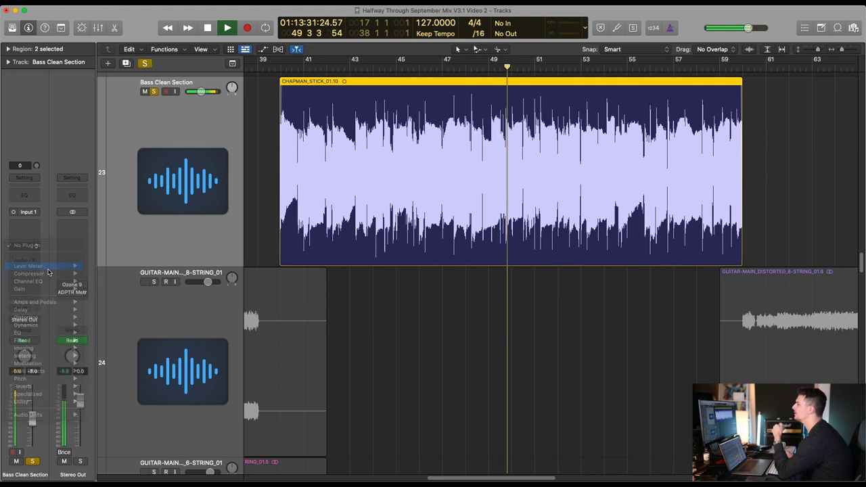
{"action": "left_click", "coordinate": [308, 163]}
{"action": "left_click", "coordinate": [293, 174]}
{"action": "left_click_drag", "start_coordinate": [331, 128], "coordinate": [283, 255]}
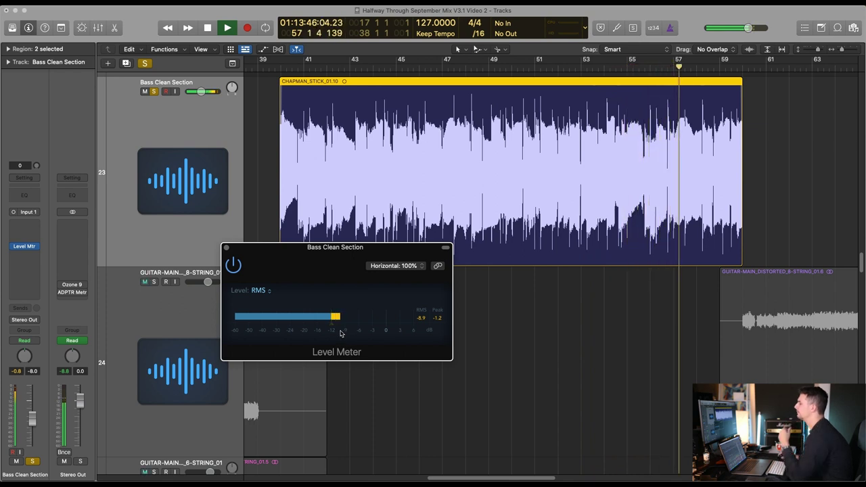
{"action": "key", "text": "space"}
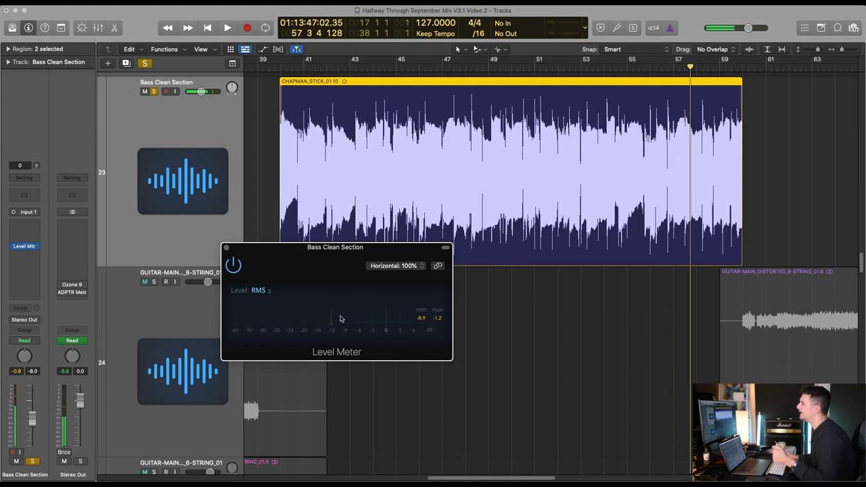
Step: Replay the Bass Clean Section from bar 40 to read its RMS level, and close the Level Meter
{"action": "left_click_drag", "start_coordinate": [286, 250], "coordinate": [325, 274]}
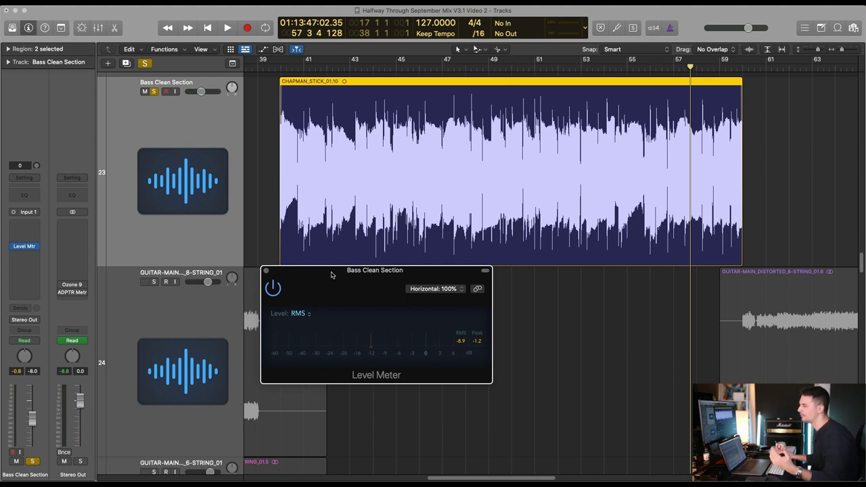
{"action": "left_click_drag", "start_coordinate": [333, 278], "coordinate": [407, 278]}
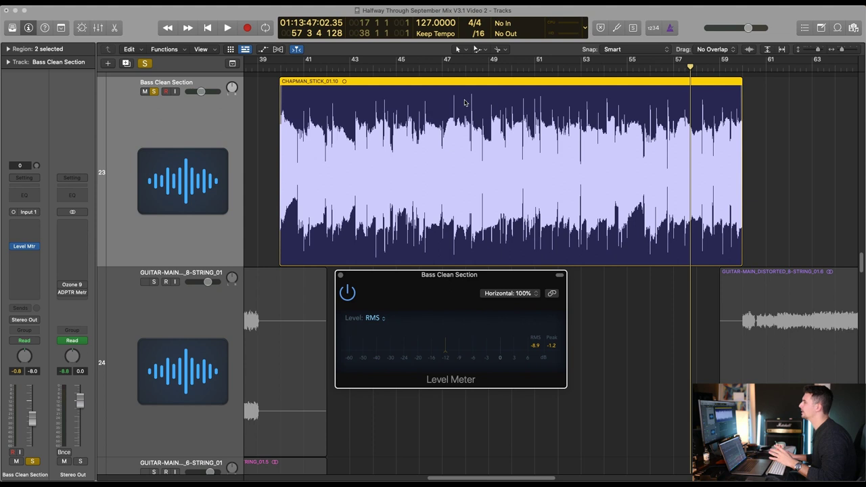
{"action": "left_click", "coordinate": [289, 68]}
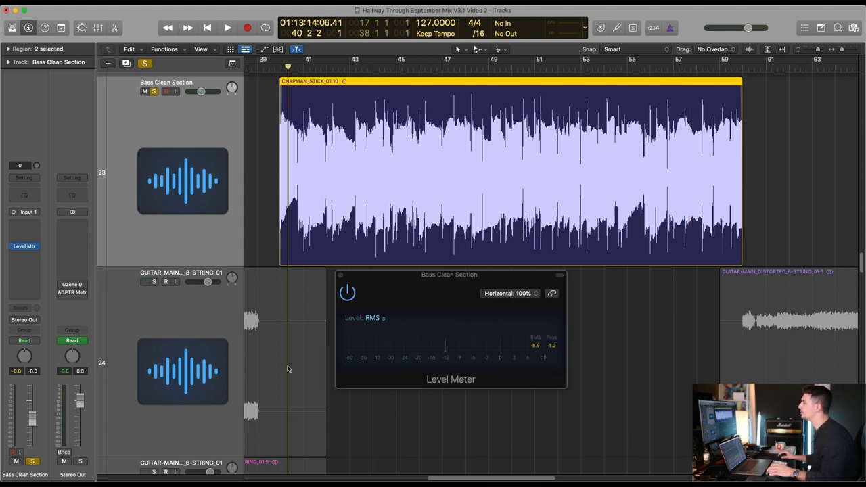
{"action": "key", "text": "space"}
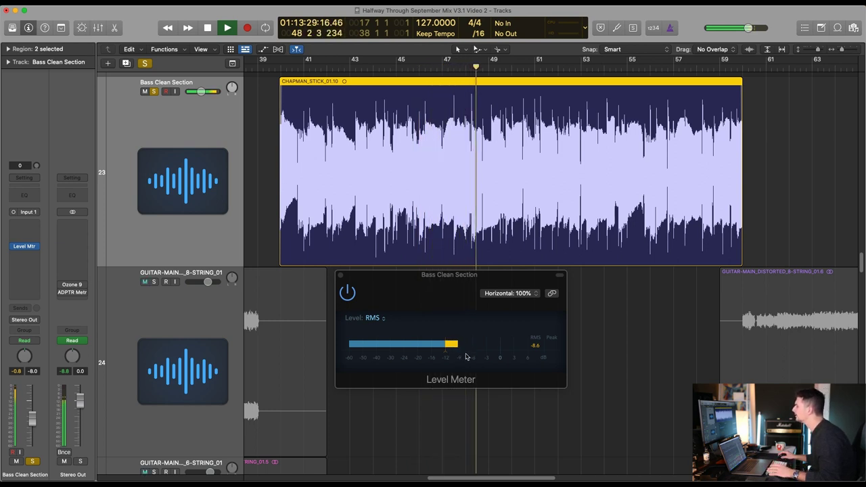
{"action": "key", "text": "space"}
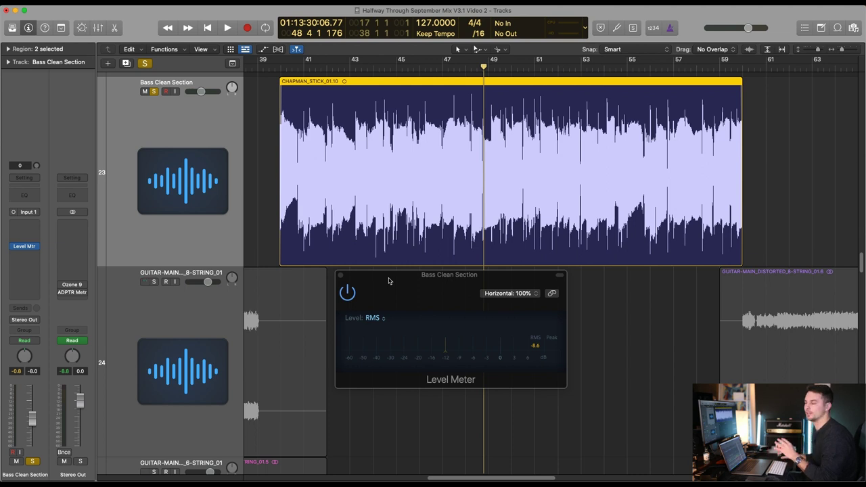
{"action": "left_click", "coordinate": [341, 275]}
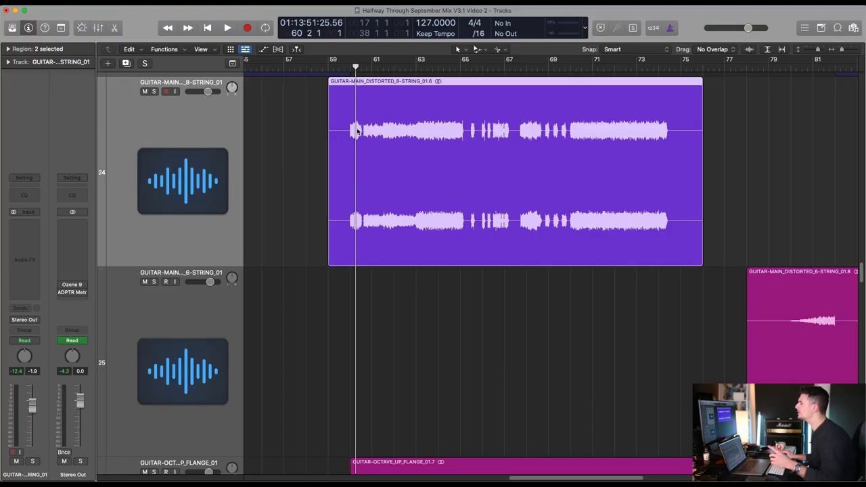
Step: Play the GUITAR-MAIN_DISTORTED_8-STRING_01.6 region from just before bar 60 with its track soloed
{"action": "key", "text": "ctrl+z"}
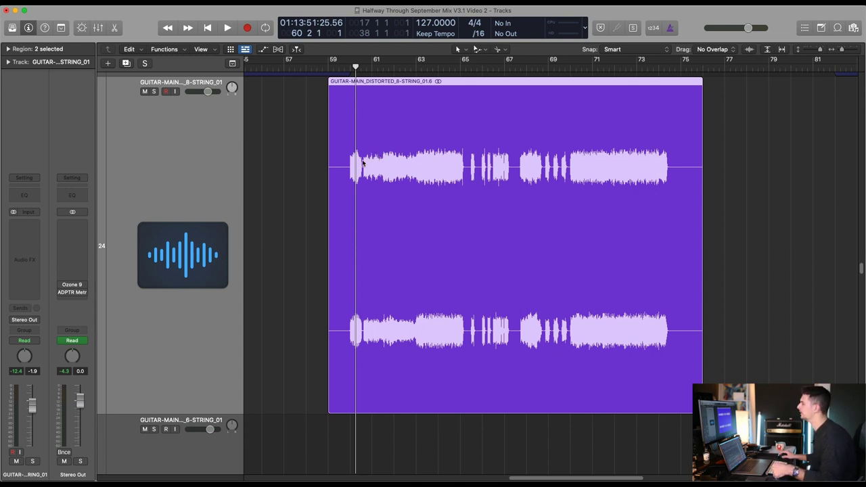
{"action": "left_click", "coordinate": [346, 70]}
{"action": "key", "text": "space"}
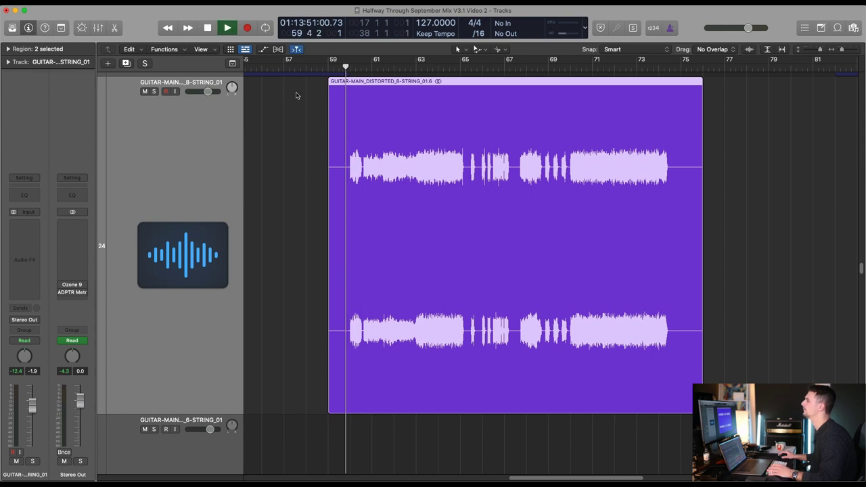
{"action": "key", "text": "s"}
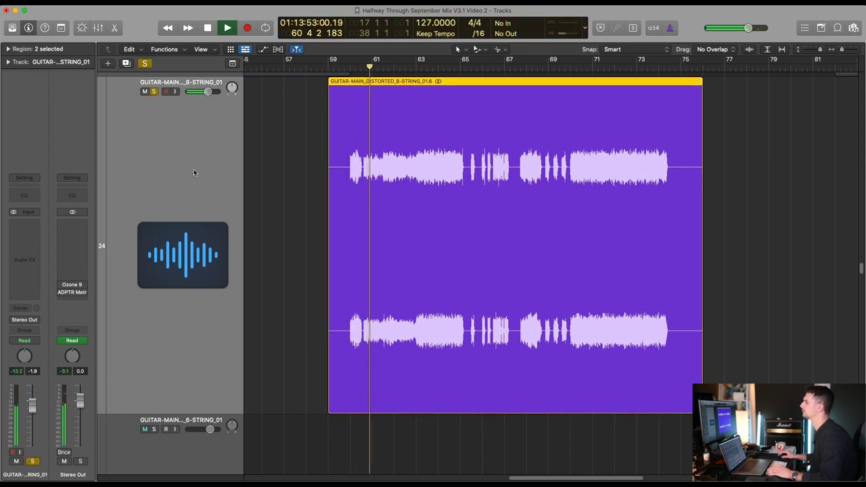
Step: Insert a Level Meter set to RMS on the distorted 8-string guitar track and watch it during playback
{"action": "left_click", "coordinate": [25, 230]}
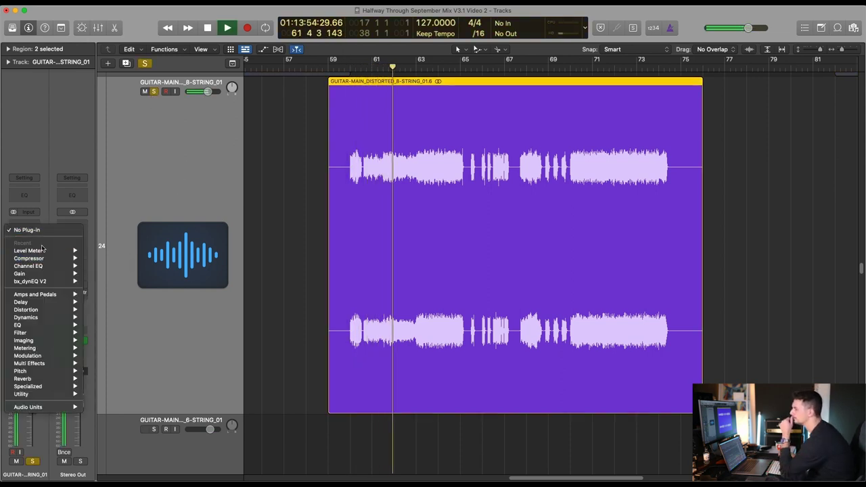
{"action": "mouse_move", "coordinate": [40, 250]}
{"action": "left_click", "coordinate": [114, 256]}
{"action": "left_click", "coordinate": [308, 163]}
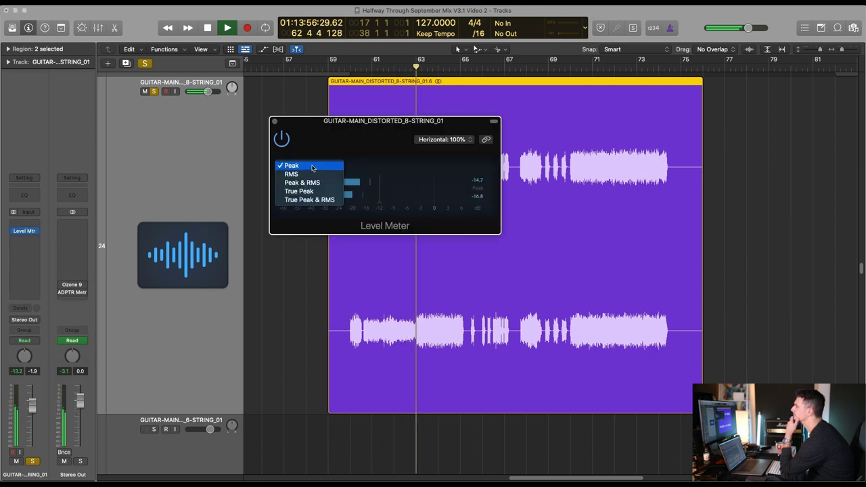
{"action": "left_click", "coordinate": [295, 173]}
{"action": "left_click_drag", "start_coordinate": [333, 129], "coordinate": [380, 209]}
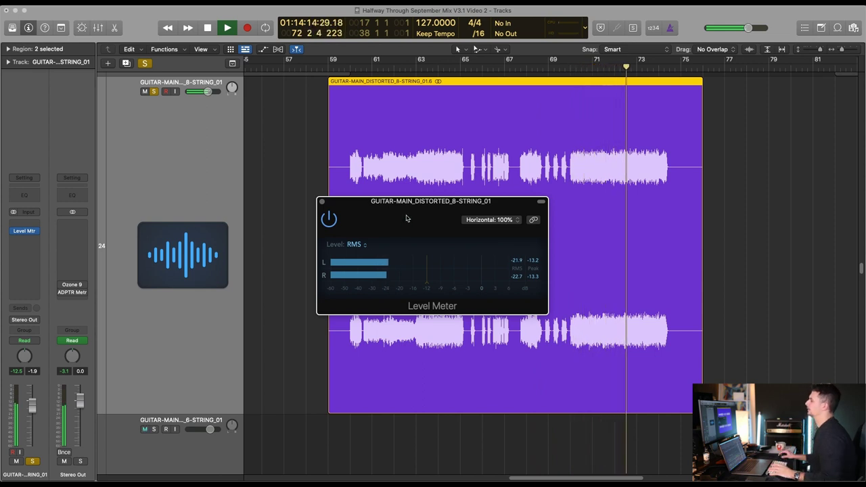
{"action": "left_click_drag", "start_coordinate": [406, 216], "coordinate": [409, 239]}
{"action": "key", "text": "space"}
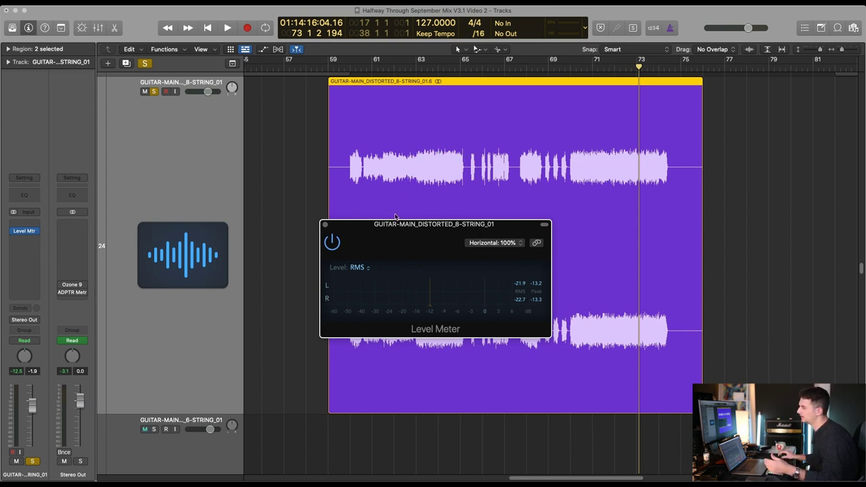
Step: Replay the distorted 8-string guitar from about bar 62 to compare its RMS level, and stop playback
{"action": "left_click", "coordinate": [401, 74]}
{"action": "key", "text": "space"}
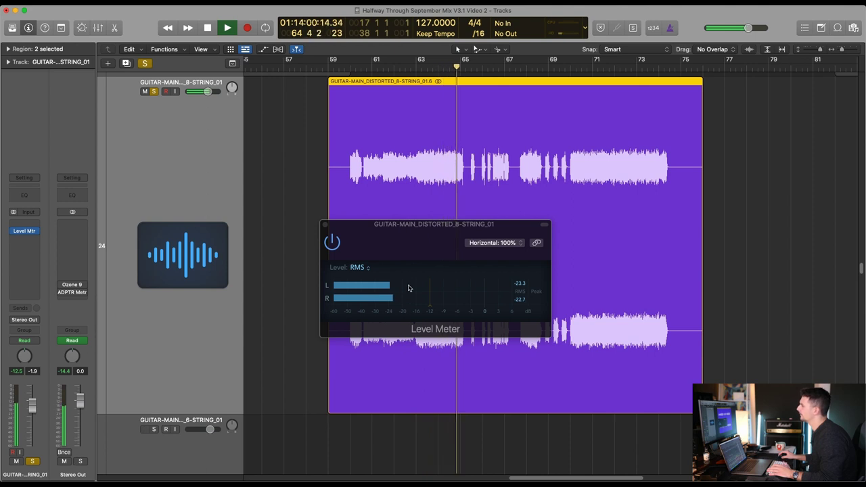
{"action": "key", "text": "space"}
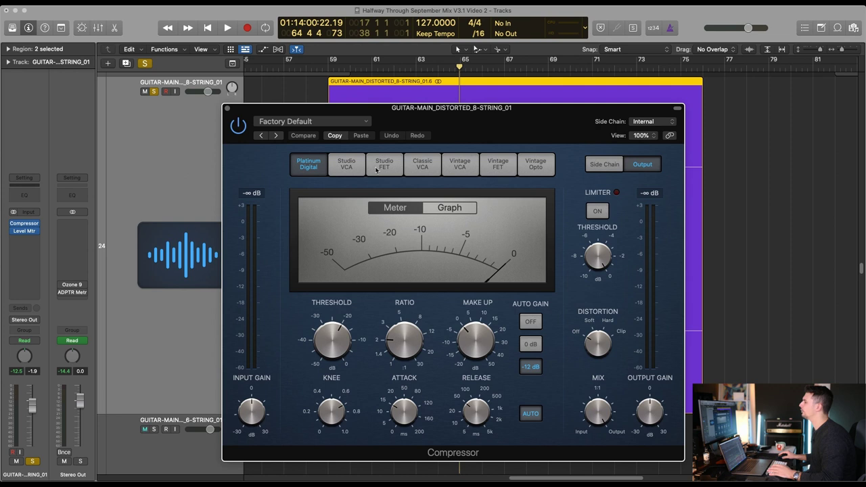
Step: Switch the 8-string guitar's Compressor display to Graph, raise the ratio, and adjust the knee and threshold
{"action": "left_click", "coordinate": [463, 208]}
{"action": "left_click_drag", "start_coordinate": [331, 408], "coordinate": [371, 406]}
{"action": "left_click_drag", "start_coordinate": [404, 338], "coordinate": [404, 318]}
{"action": "left_click_drag", "start_coordinate": [330, 328], "coordinate": [328, 257]}
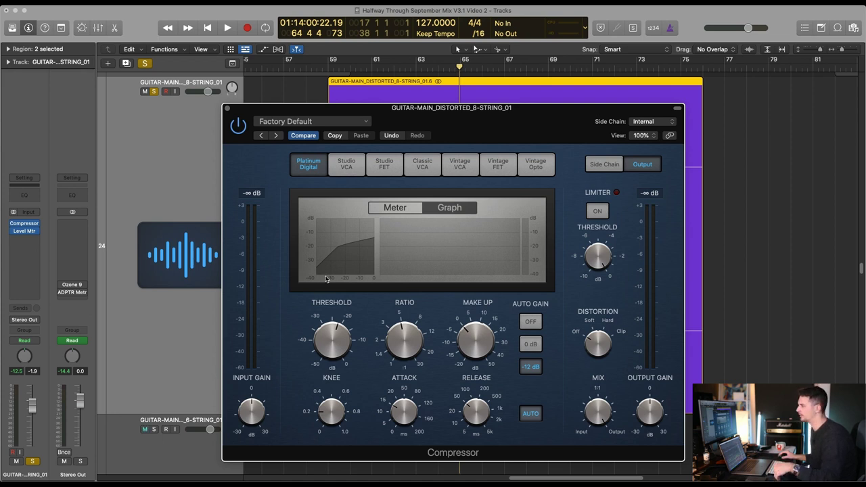
Step: Close the Compressor and Level Meter windows and set a cycle range over bars 61 to 65
{"action": "left_click", "coordinate": [227, 109]}
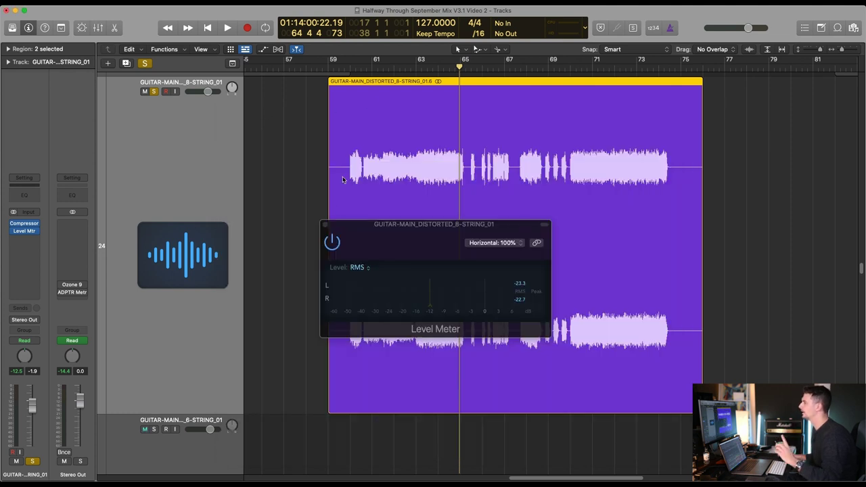
{"action": "left_click", "coordinate": [325, 226]}
{"action": "key", "text": "space"}
{"action": "left_click_drag", "start_coordinate": [371, 61], "coordinate": [459, 61]}
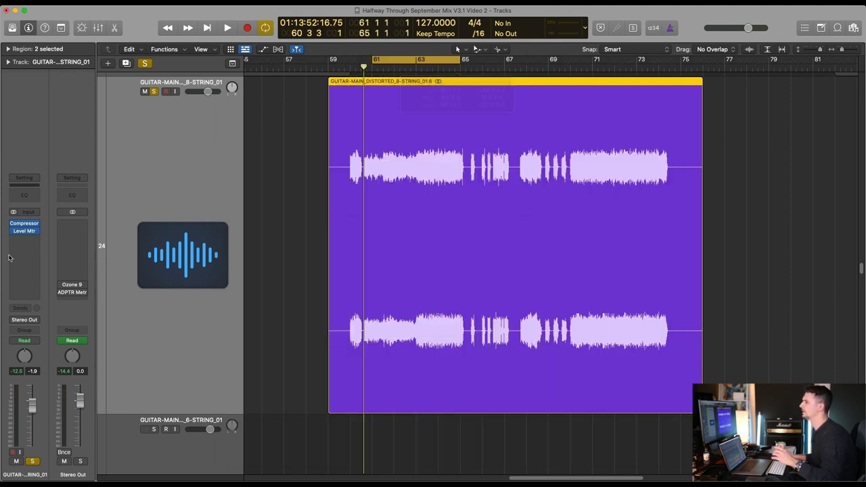
Step: Rebuild the distorted 8-string guitar's effect chain as Level Meter, Channel EQ and Compressor
{"action": "left_click", "coordinate": [25, 227]}
{"action": "left_click", "coordinate": [20, 231]}
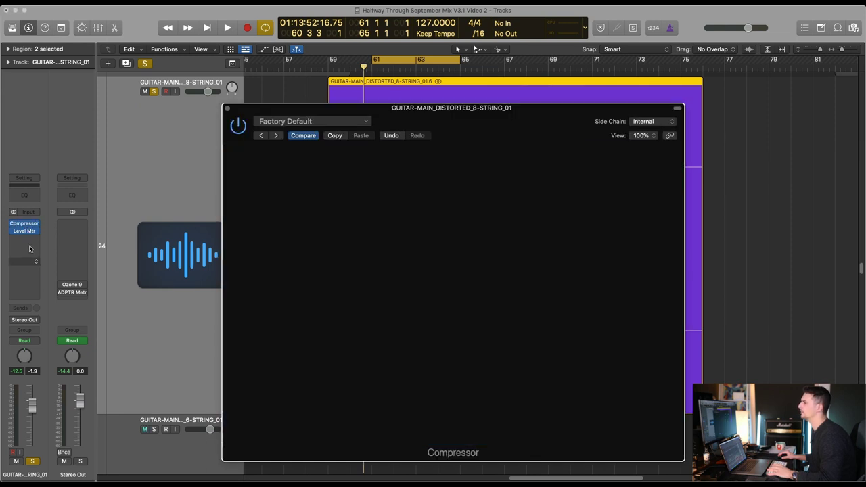
{"action": "left_click", "coordinate": [30, 199]}
{"action": "key", "text": "super+w"}
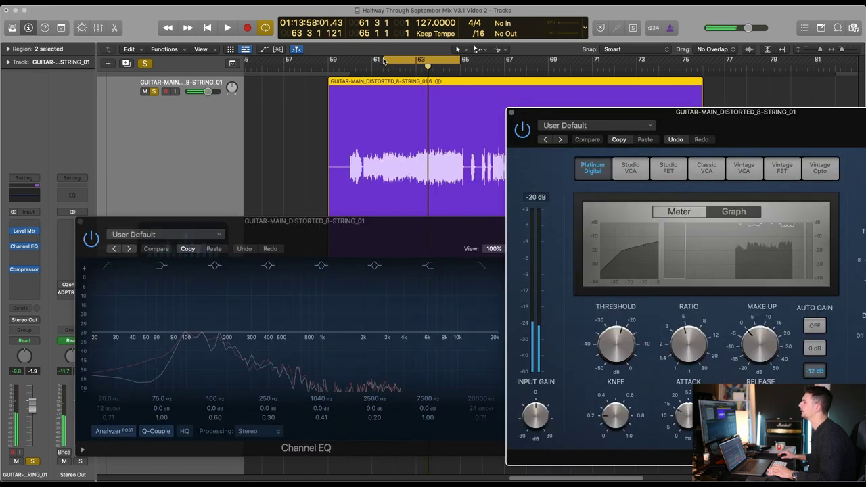
Step: Shorten the cycle range to bars 63 to 65 and switch the Compressor display to Meter
{"action": "left_click_drag", "start_coordinate": [374, 59], "coordinate": [419, 61]}
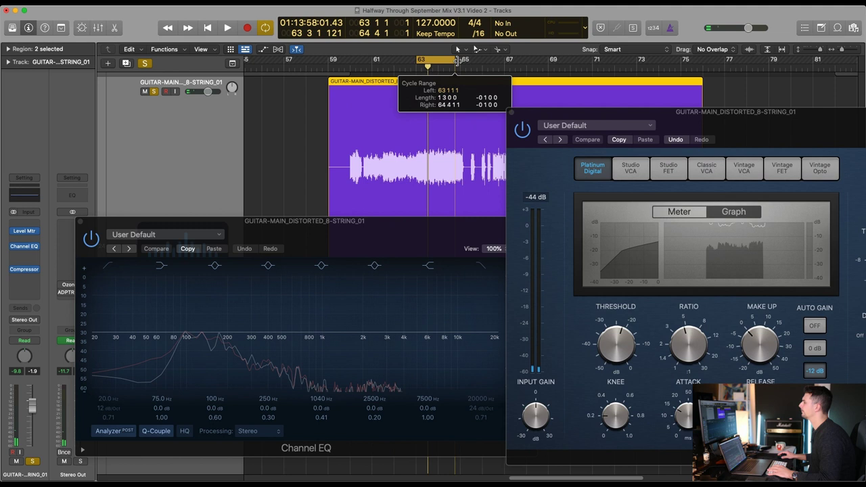
{"action": "left_click_drag", "start_coordinate": [338, 220], "coordinate": [289, 217]}
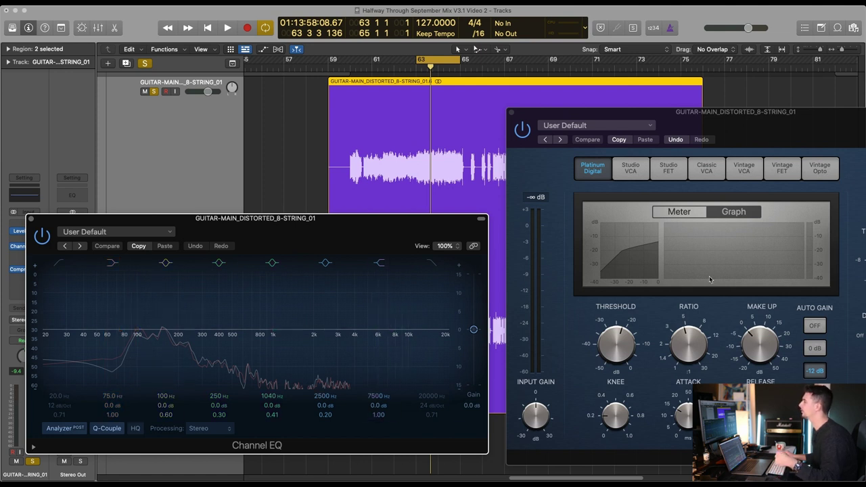
{"action": "left_click", "coordinate": [676, 213]}
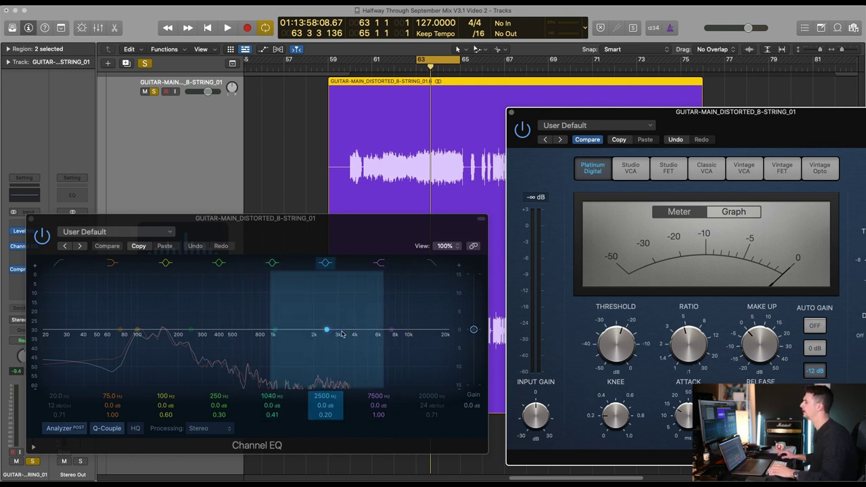
Step: Boost the guitar EQ's 250 Hz band to +24.0 dB at 212 Hz during looped playback, and reset its gain
{"action": "key", "text": "space"}
{"action": "left_click_drag", "start_coordinate": [190, 330], "coordinate": [190, 278]}
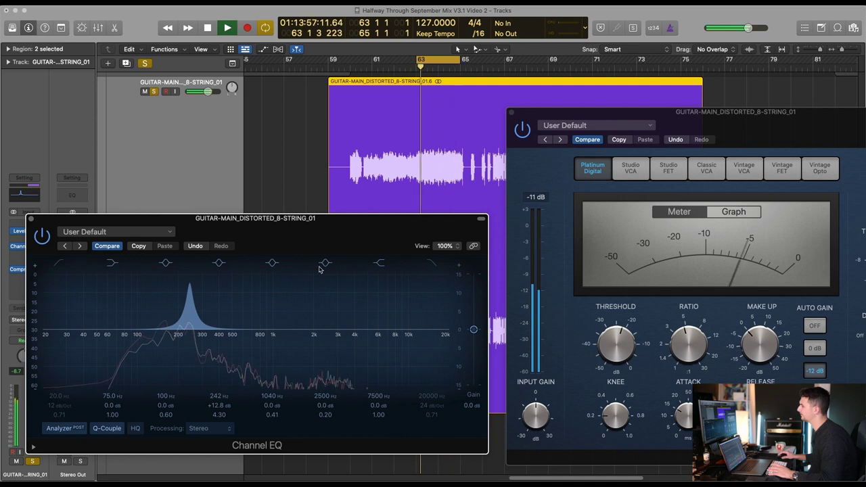
{"action": "left_click_drag", "start_coordinate": [189, 296], "coordinate": [179, 257]}
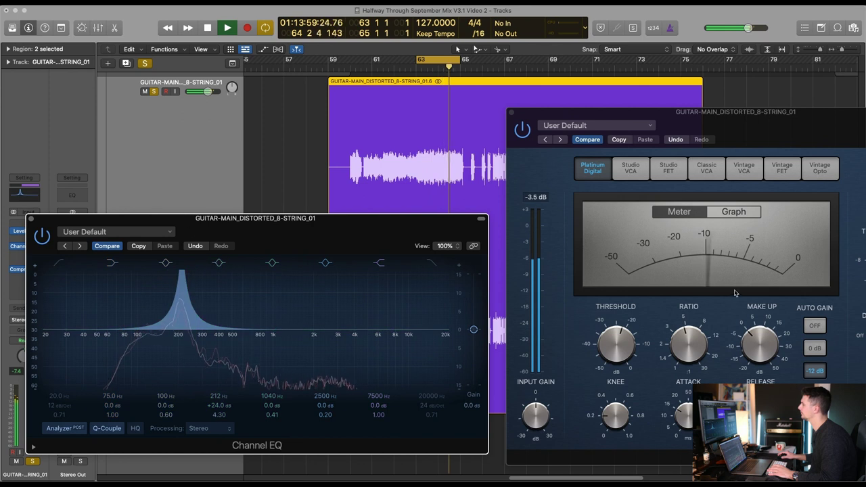
{"action": "key", "text": "space"}
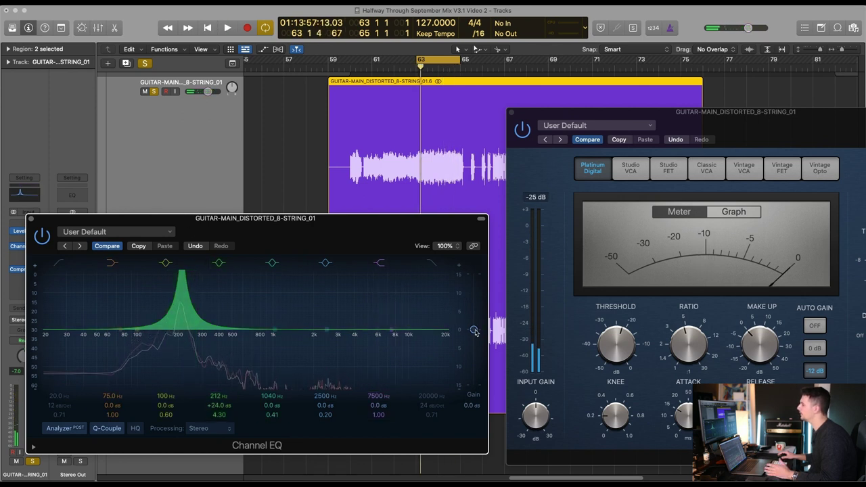
{"action": "left_click", "coordinate": [217, 404], "text": "alt"}
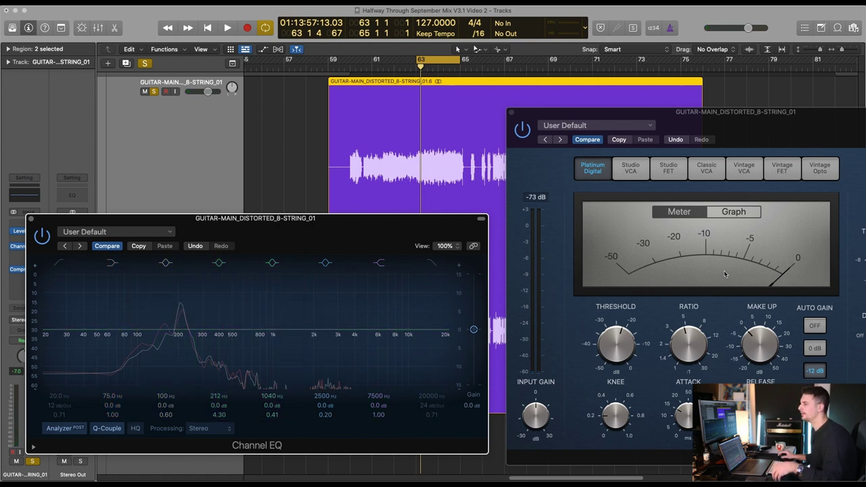
{"action": "mouse_move", "coordinate": [201, 295]}
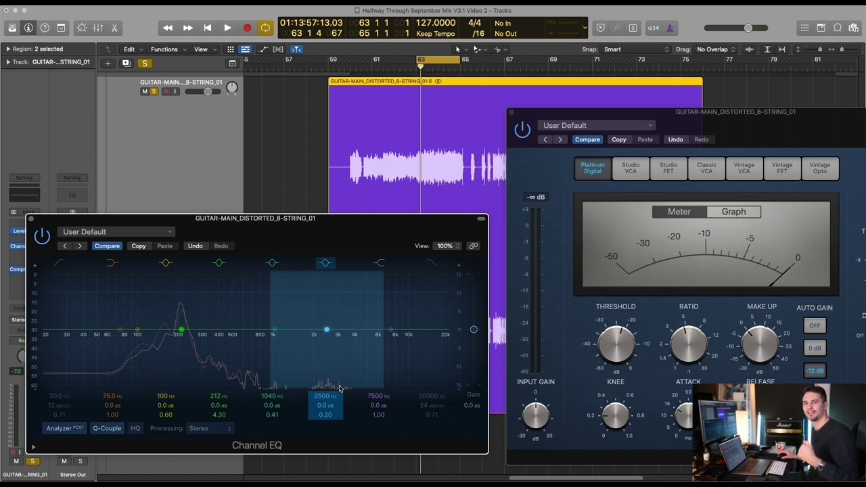
Step: Boost the guitar EQ's 2500 Hz band to +5.0 dB at 3320 Hz during playback, and reset the band's gain and frequency
{"action": "key", "text": "space"}
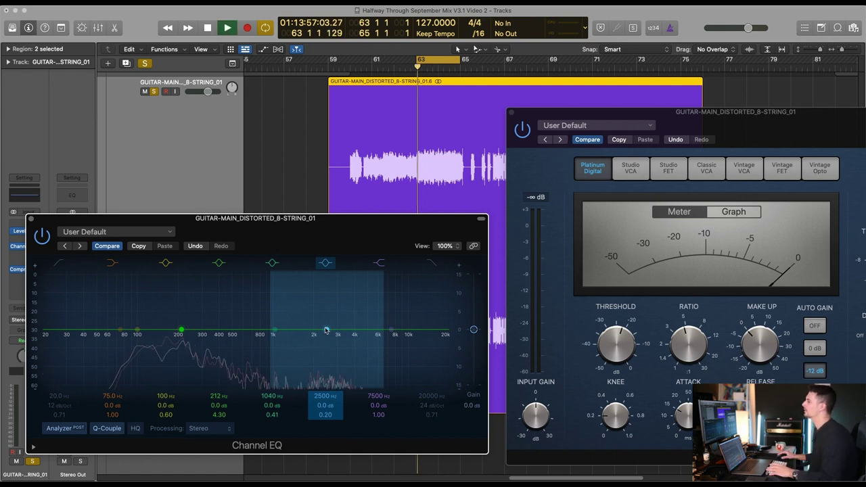
{"action": "mouse_move", "coordinate": [327, 329]}
{"action": "left_mouse_down"}
{"action": "mouse_move", "coordinate": [332, 314]}
{"action": "mouse_move", "coordinate": [348, 311]}
{"action": "mouse_move", "coordinate": [342, 323]}
{"action": "left_mouse_up"}
{"action": "left_click", "coordinate": [346, 313], "text": "alt"}
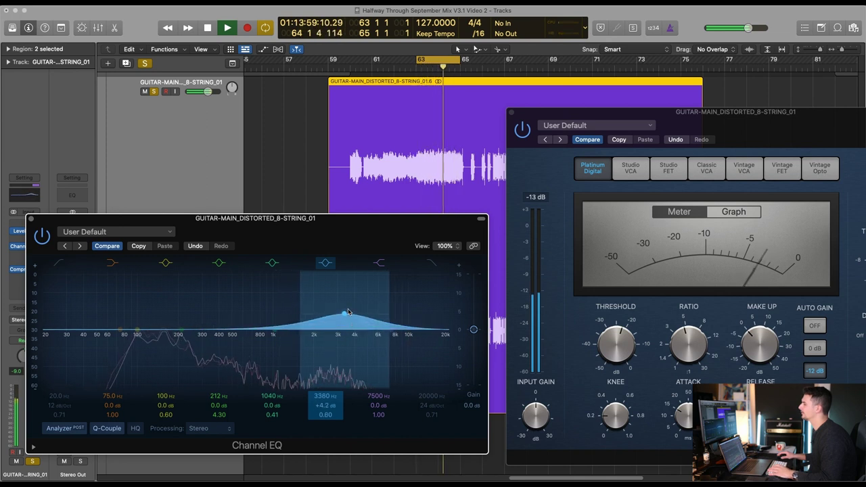
{"action": "key", "text": "space"}
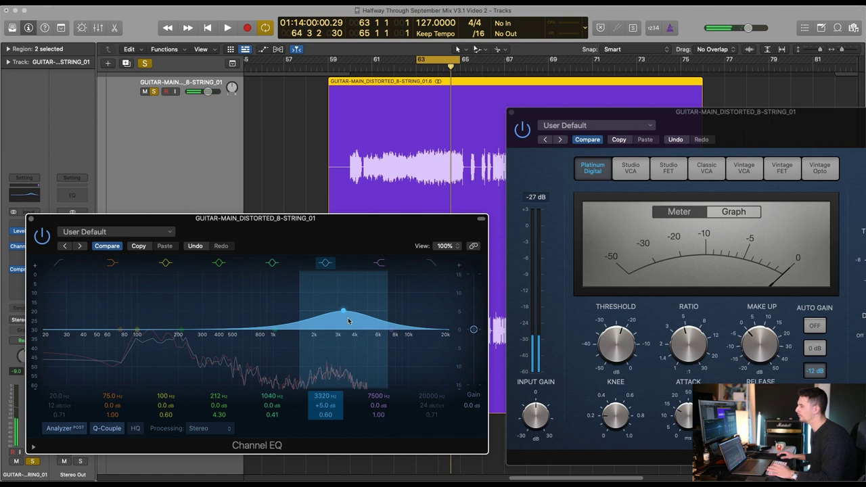
{"action": "left_click", "coordinate": [344, 313], "text": "alt"}
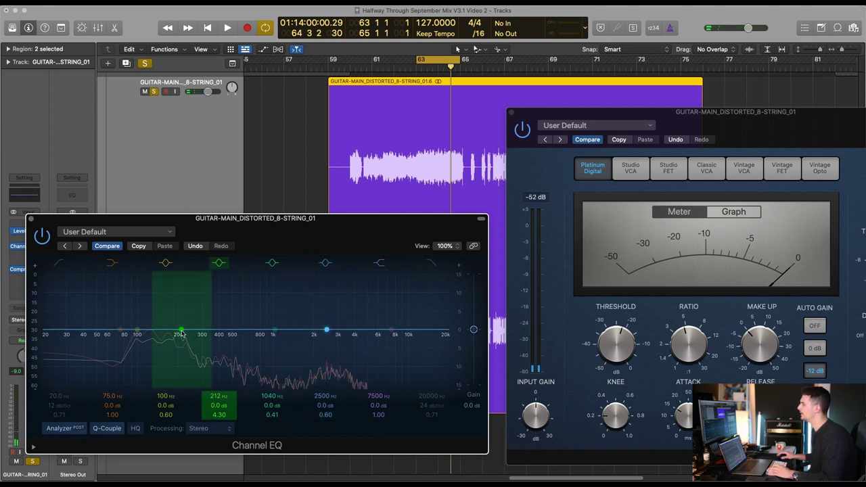
Step: Cut the guitar EQ's low-mid band by 10.9 dB at 222 Hz with a Q of 0.75, and play the loop
{"action": "key", "text": "space"}
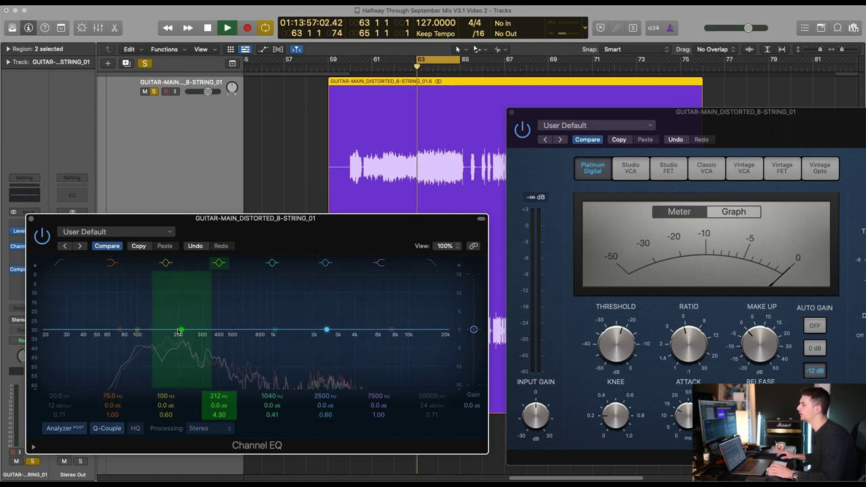
{"action": "key", "text": "space"}
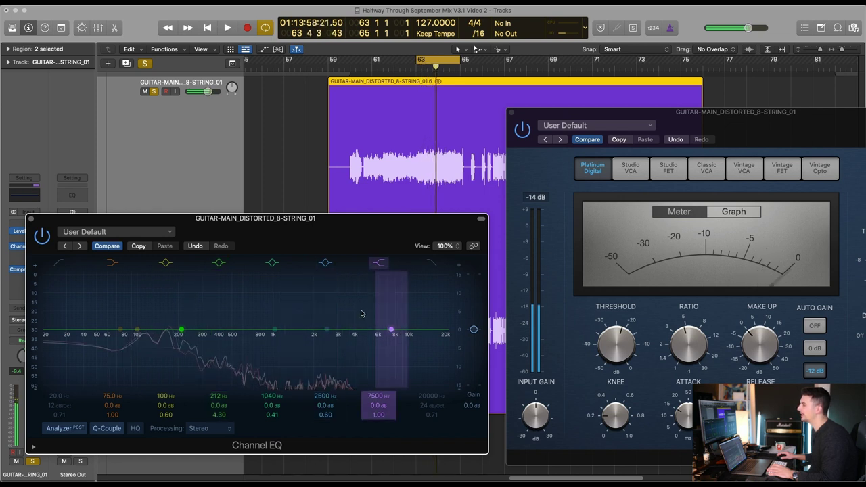
{"action": "left_click_drag", "start_coordinate": [180, 330], "coordinate": [181, 330]}
{"action": "scroll", "coordinate": [182, 320], "scroll_direction": "down", "scroll_amount": 10}
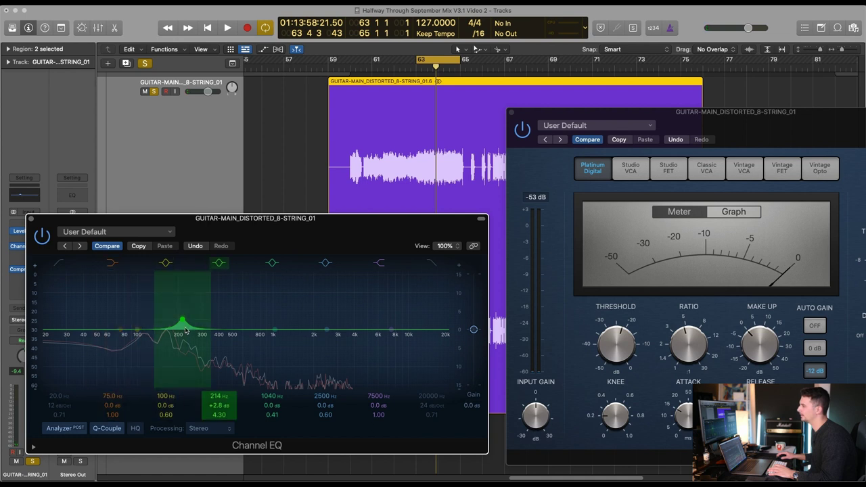
{"action": "scroll", "coordinate": [183, 321], "scroll_direction": "up", "scroll_amount": 8}
{"action": "left_click_drag", "start_coordinate": [182, 321], "coordinate": [183, 373]}
{"action": "key", "text": "space"}
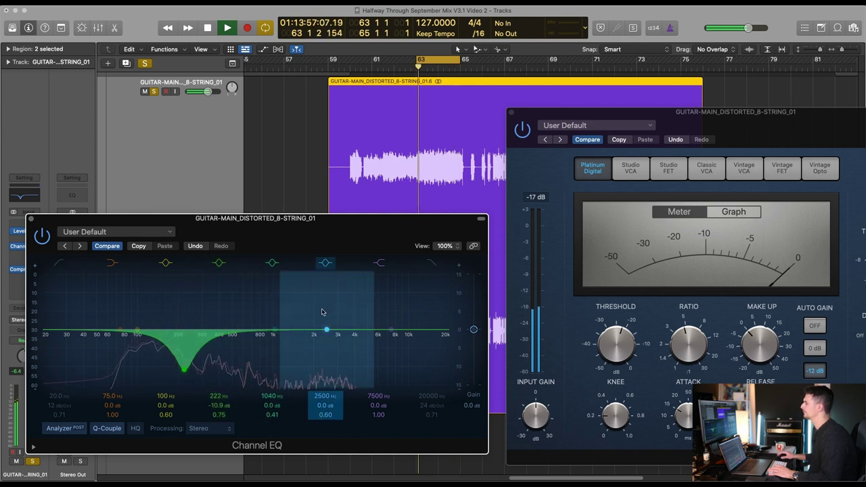
{"action": "key", "text": "space"}
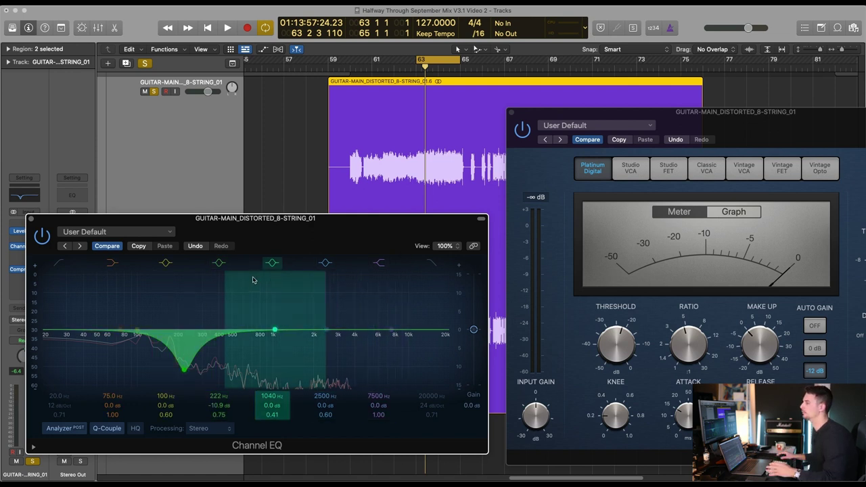
Step: Deepen the low-mid cut to -15.0 dB at 212 Hz with a Q of 0.64 during playback
{"action": "key", "text": "space"}
{"action": "left_click_drag", "start_coordinate": [185, 368], "coordinate": [179, 388]}
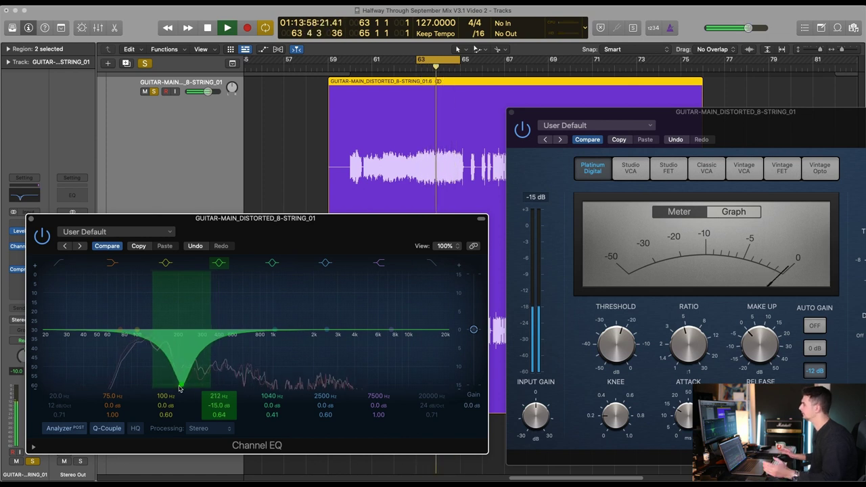
{"action": "key", "text": "space"}
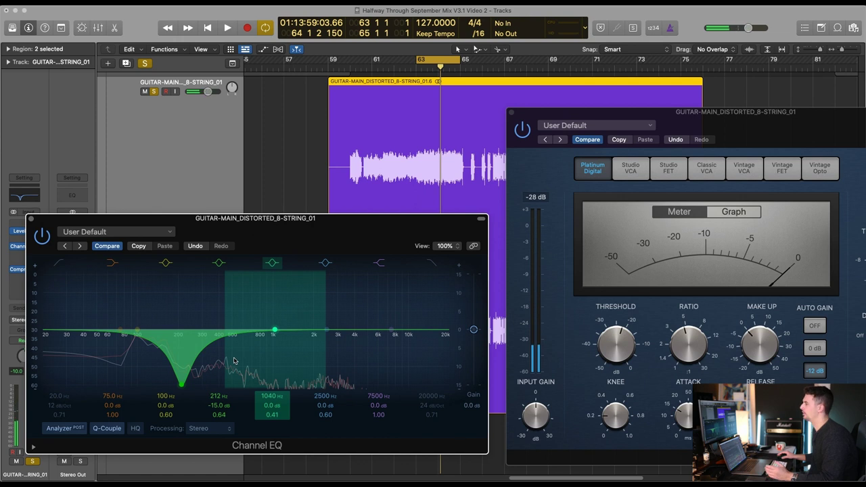
{"action": "mouse_move", "coordinate": [601, 326]}
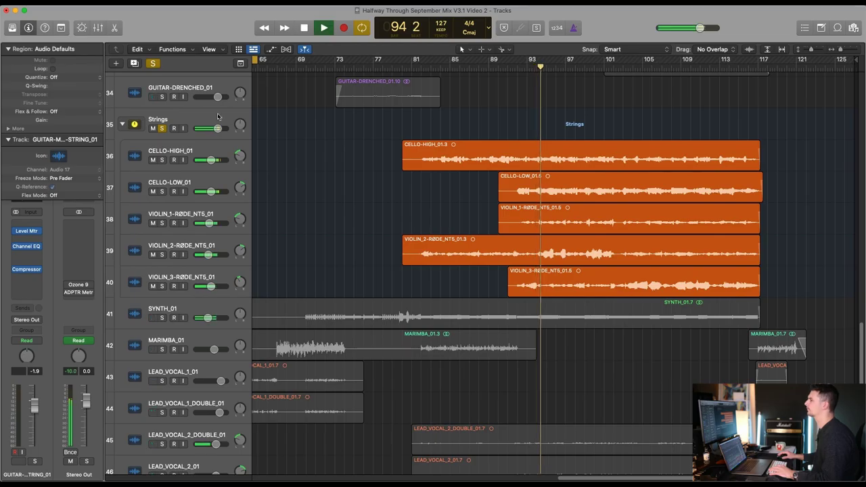
Step: Insert a Channel EQ on the Strings stack and watch its analyzer during playback
{"action": "left_click", "coordinate": [218, 117]}
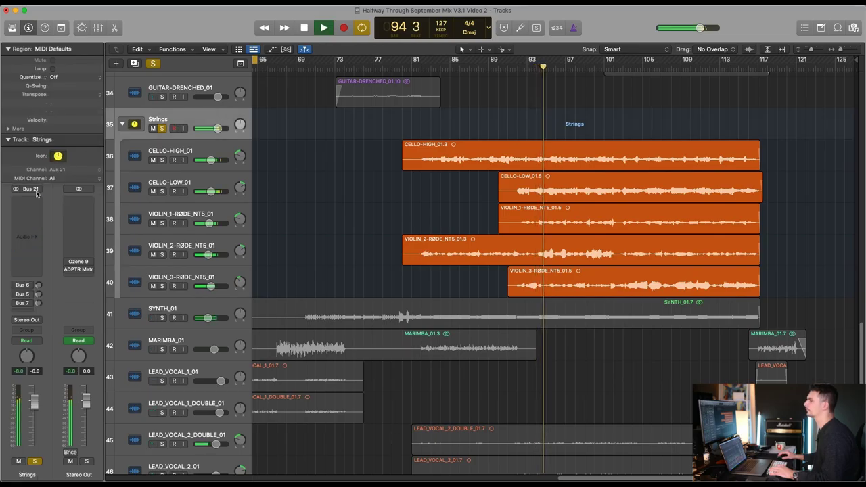
{"action": "left_click", "coordinate": [8, 49]}
{"action": "left_click", "coordinate": [27, 170]}
{"action": "left_click_drag", "start_coordinate": [482, 139], "coordinate": [364, 214]}
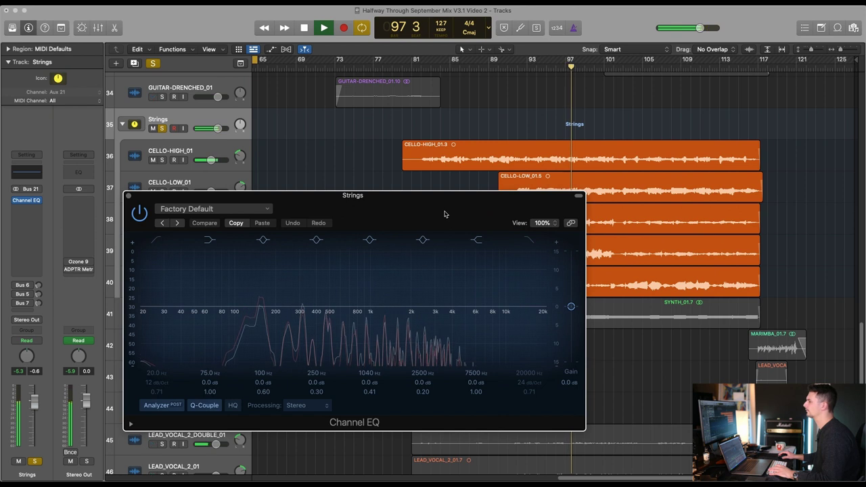
{"action": "left_click_drag", "start_coordinate": [435, 213], "coordinate": [462, 215]}
{"action": "key", "text": "space"}
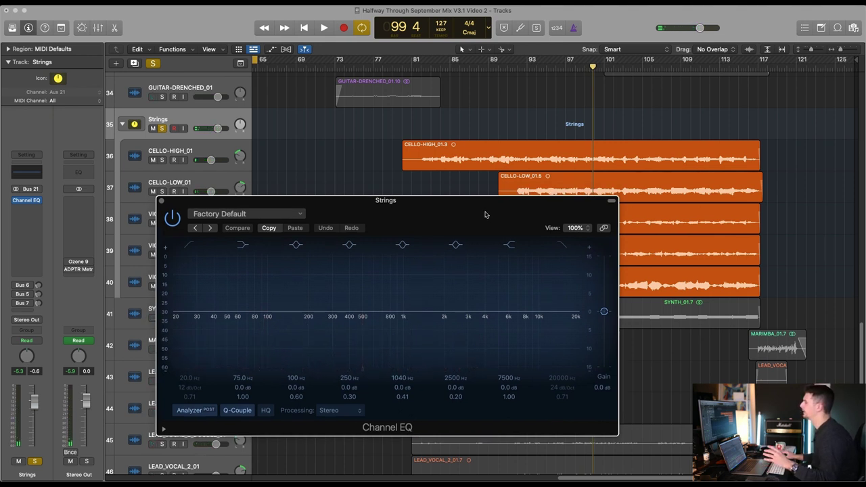
Step: Solo the CELLO-HIGH_01 track and play it from bar 91 with the Strings EQ in view
{"action": "left_click_drag", "start_coordinate": [484, 214], "coordinate": [475, 217]}
{"action": "left_click", "coordinate": [190, 149]}
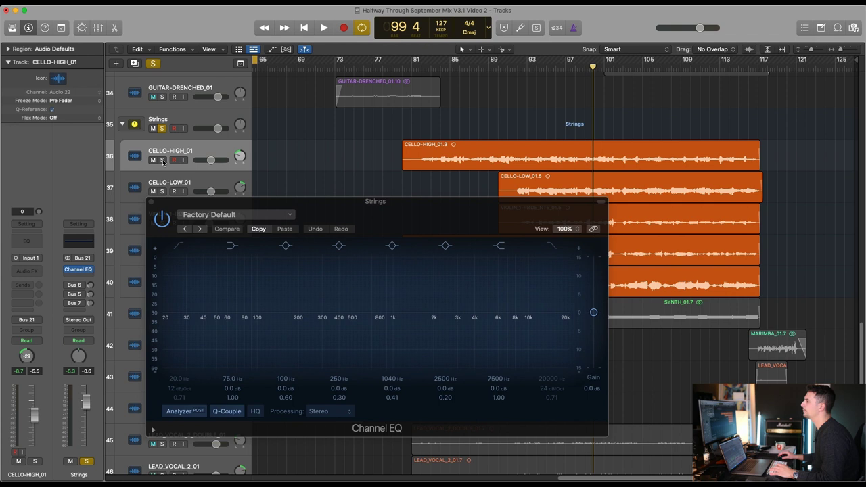
{"action": "key", "text": "space"}
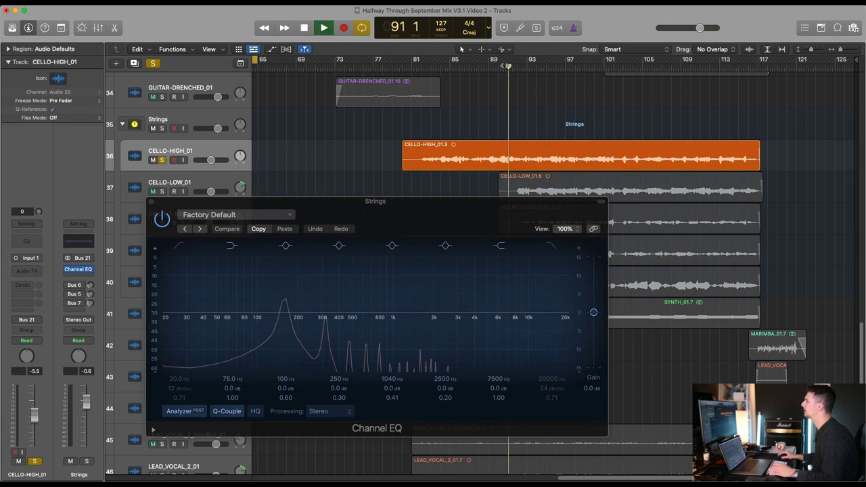
{"action": "left_click_drag", "start_coordinate": [459, 223], "coordinate": [451, 228]}
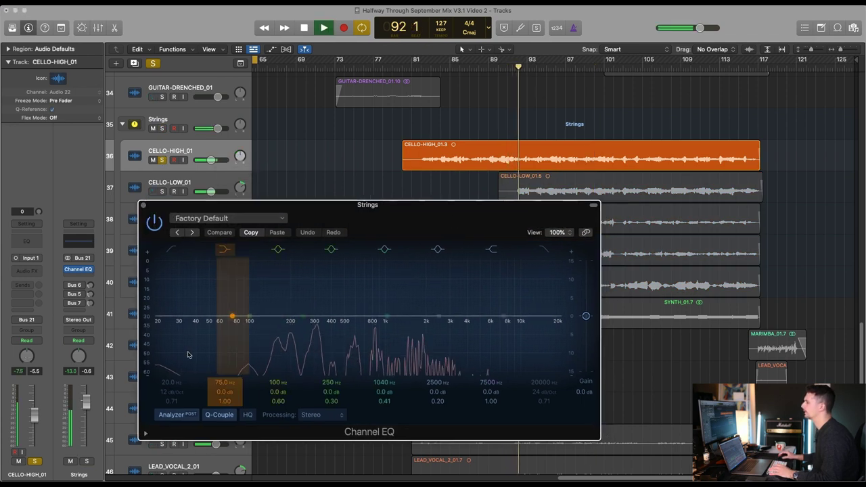
Step: Raise the Strings EQ's overall gain to +4.2 dB and cut its 100 Hz band by 2.1 dB
{"action": "left_click_drag", "start_coordinate": [585, 320], "coordinate": [587, 304]}
{"action": "key", "text": "space"}
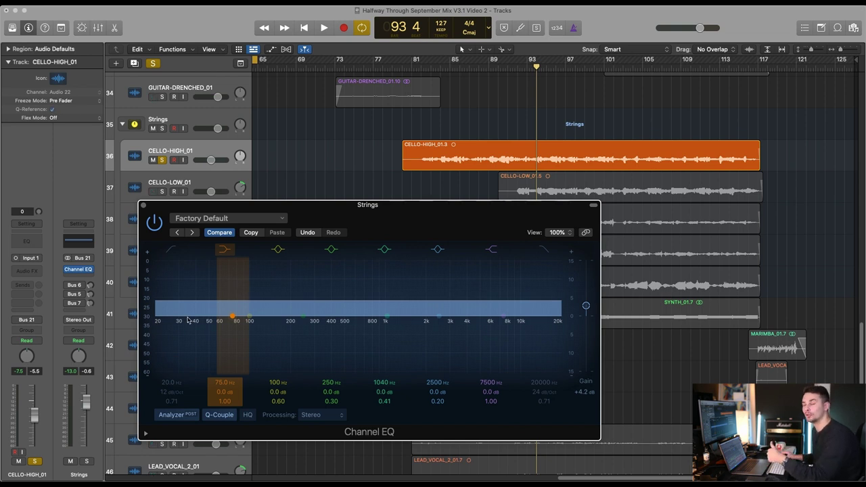
{"action": "left_click_drag", "start_coordinate": [249, 315], "coordinate": [249, 323]}
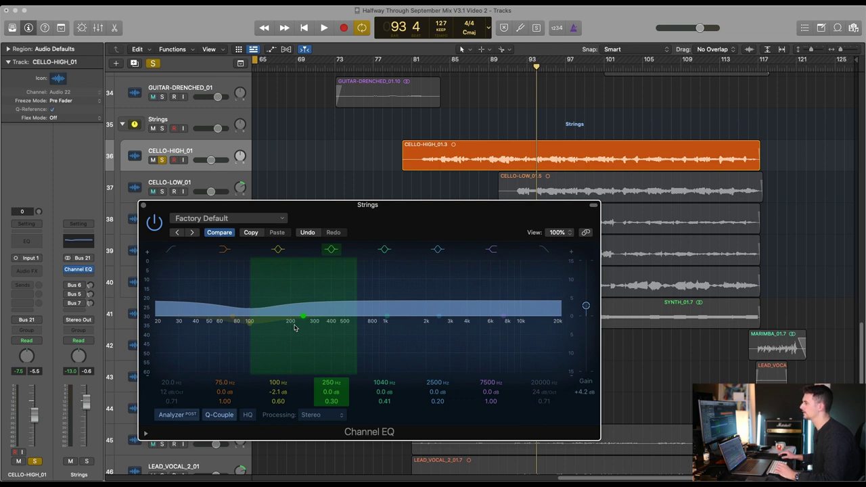
Step: Replace the Strings stack's edited Channel EQ with a fresh one at Factory Default settings
{"action": "key", "text": "super+w"}
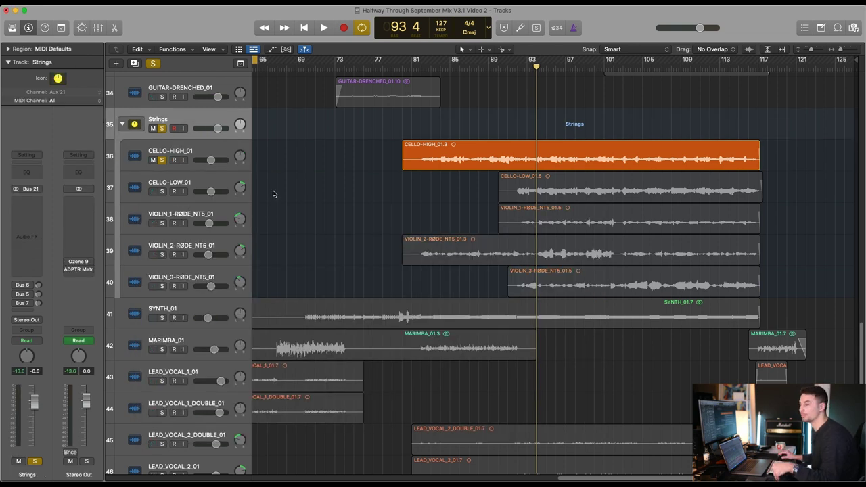
{"action": "left_click", "coordinate": [21, 173]}
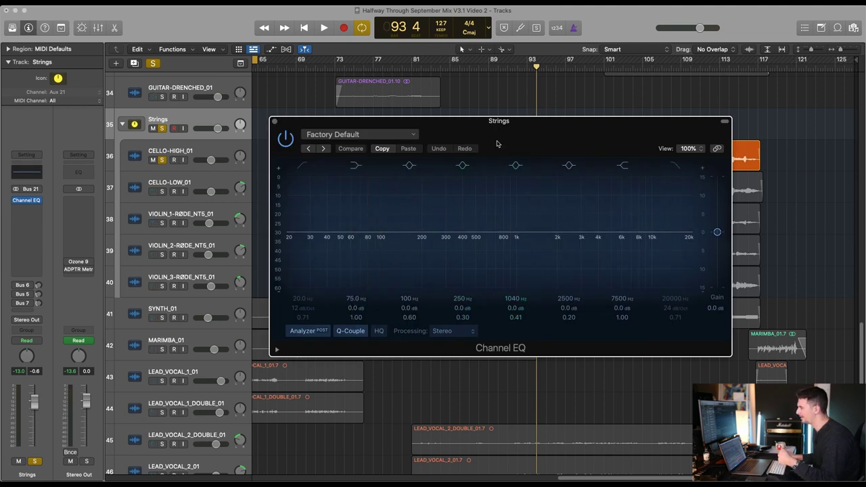
{"action": "left_click_drag", "start_coordinate": [559, 129], "coordinate": [517, 198]}
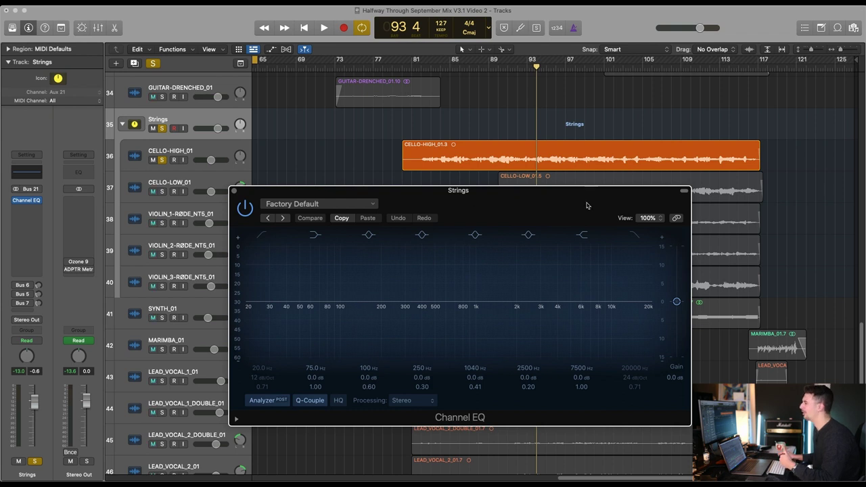
Step: Enable the low cut on the Strings stack's Channel EQ at 167 Hz during playback, and close the EQ
{"action": "left_click_drag", "start_coordinate": [564, 205], "coordinate": [557, 204]}
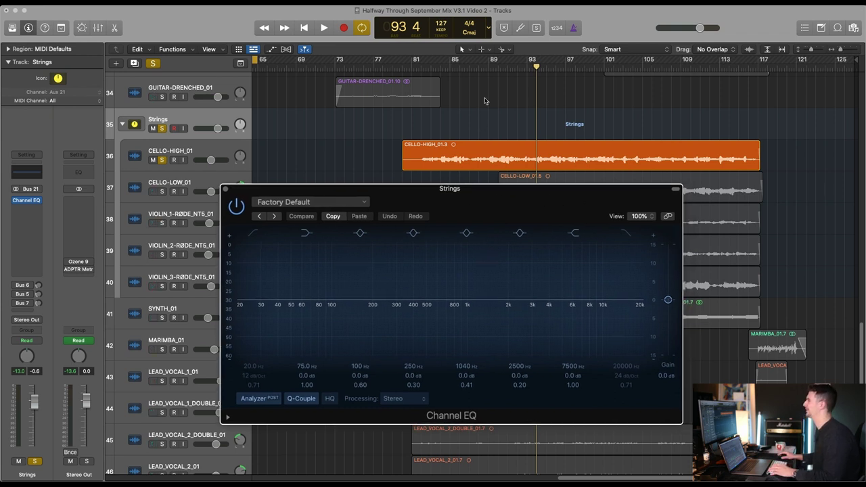
{"action": "left_click", "coordinate": [505, 72]}
{"action": "key", "text": "space"}
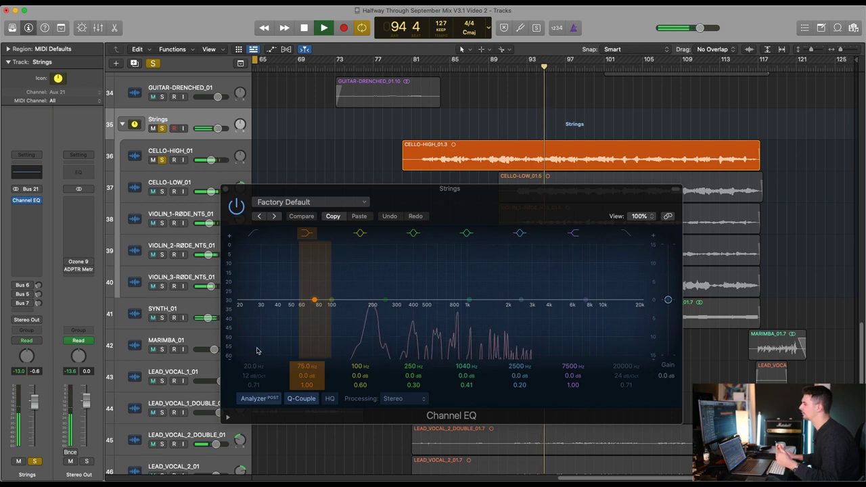
{"action": "left_click", "coordinate": [256, 234]}
{"action": "left_click_drag", "start_coordinate": [252, 365], "coordinate": [251, 335]}
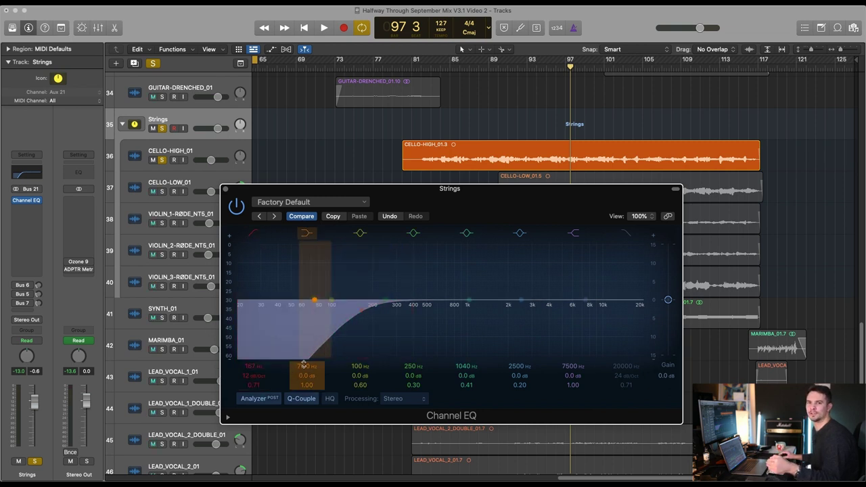
{"action": "left_click", "coordinate": [225, 189]}
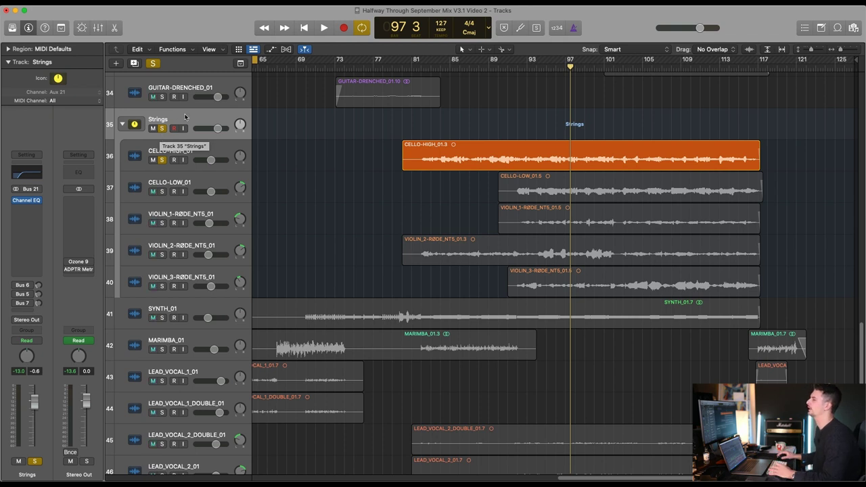
Step: Unsolo the Strings stack and enlarge the soloed LEAD_VOCAL_2_DOUBLE_01.7 region with its waveform magnified
{"action": "left_click", "coordinate": [161, 128]}
{"action": "key", "text": "z"}
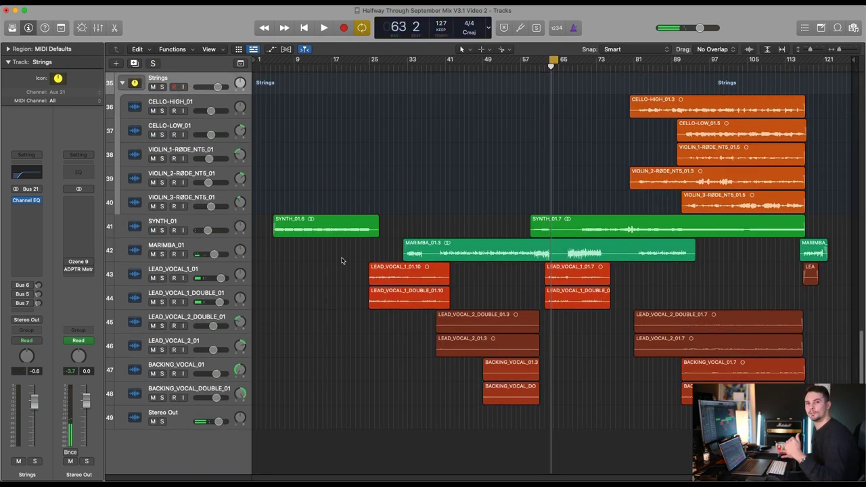
{"action": "key", "text": "z"}
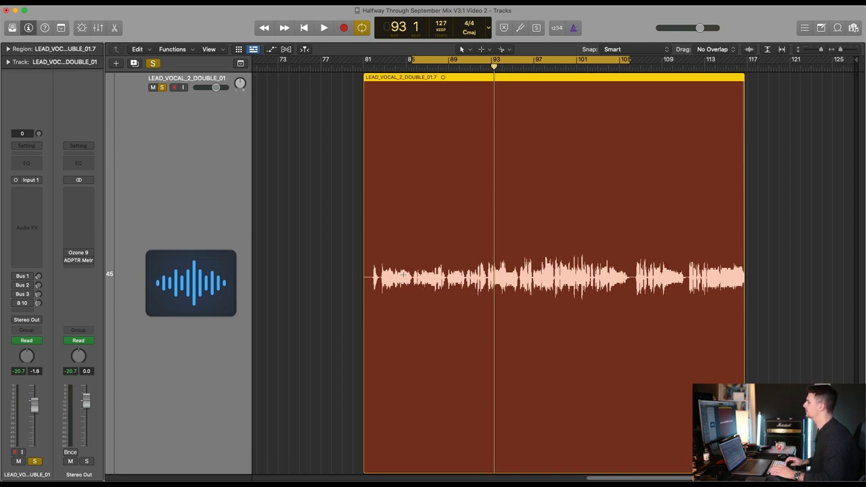
{"action": "scroll", "coordinate": [403, 274], "scroll_direction": "up", "scroll_amount": 3}
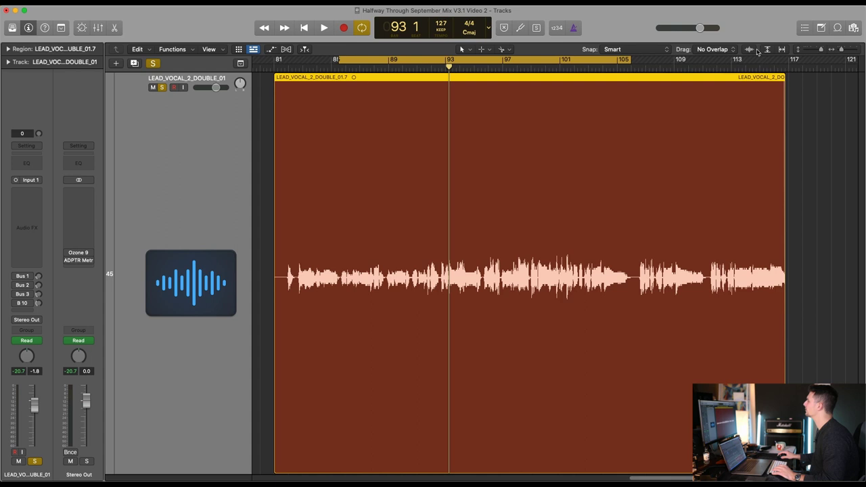
{"action": "key", "text": "ctrl+alt+super+Up"}
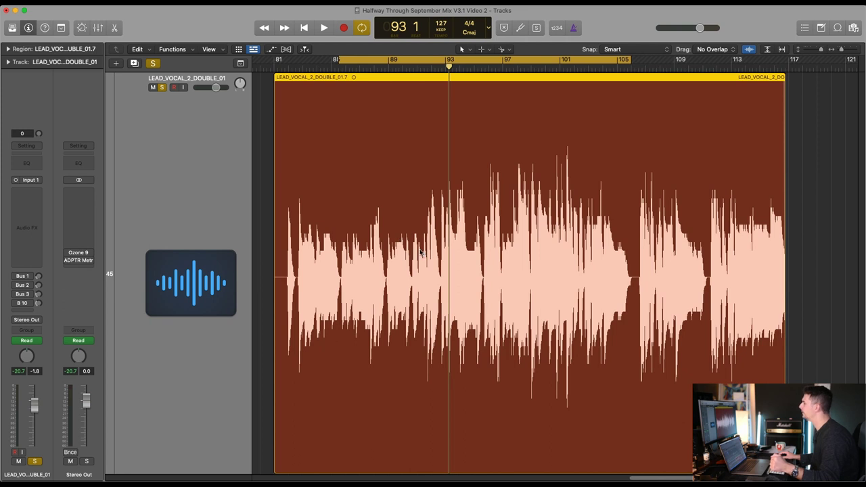
Step: Play the LEAD_VOCAL_2_DOUBLE_01 track from about bar 89 and about bar 99 to compare its channel meter levels
{"action": "left_click", "coordinate": [387, 68]}
{"action": "key", "text": "space"}
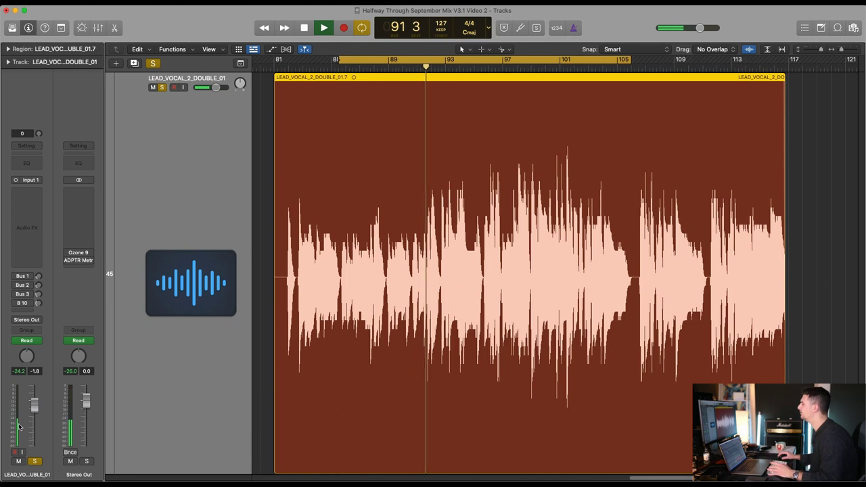
{"action": "left_click", "coordinate": [534, 68]}
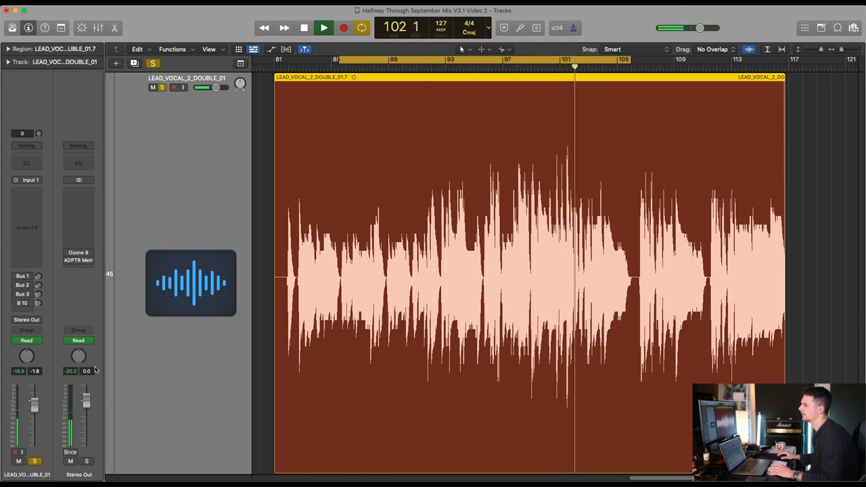
{"action": "key", "text": "space"}
Step: Insert a Level Meter on the LEAD_VOCAL_2_DOUBLE_01 track and set it to show RMS levels
{"action": "mouse_move", "coordinate": [64, 232]}
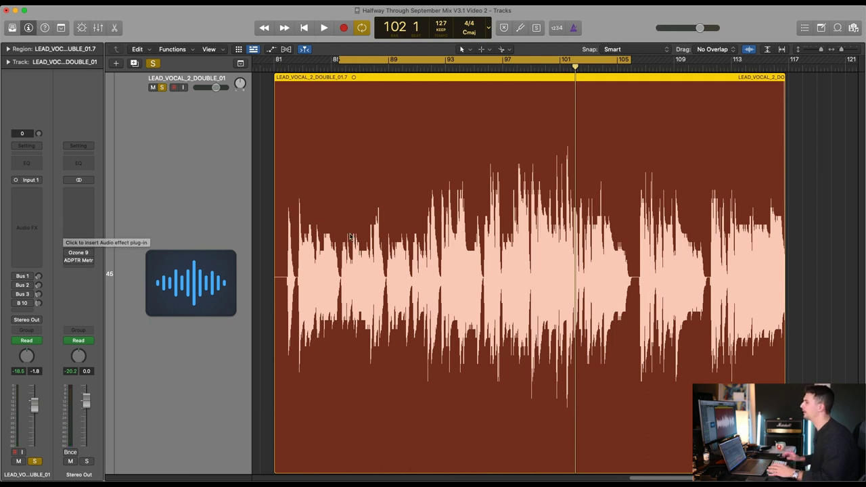
{"action": "key", "text": "super+Down"}
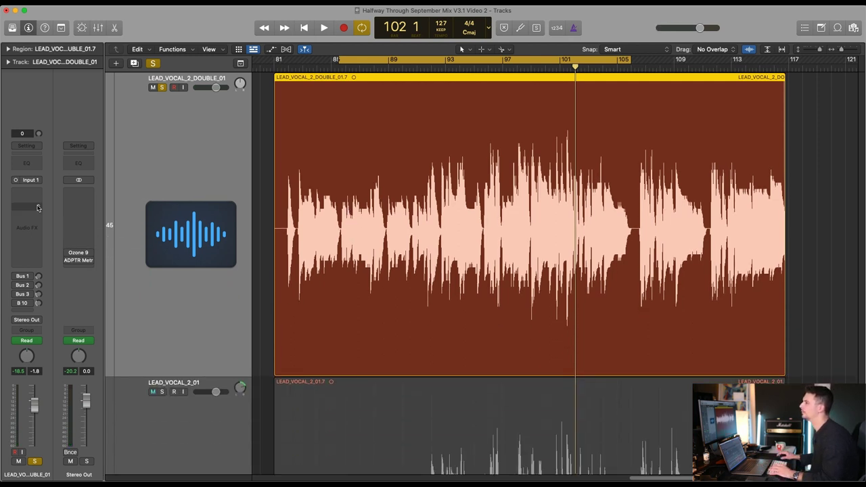
{"action": "left_click", "coordinate": [27, 203]}
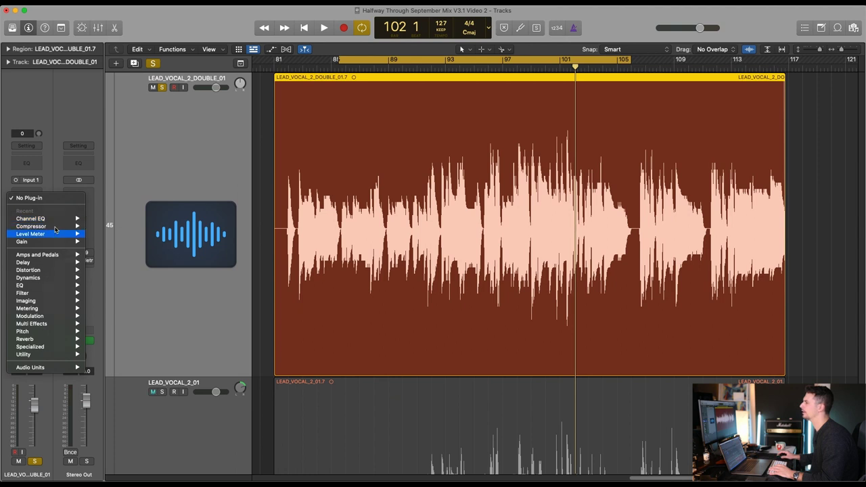
{"action": "left_click", "coordinate": [102, 234]}
{"action": "left_click", "coordinate": [308, 164]}
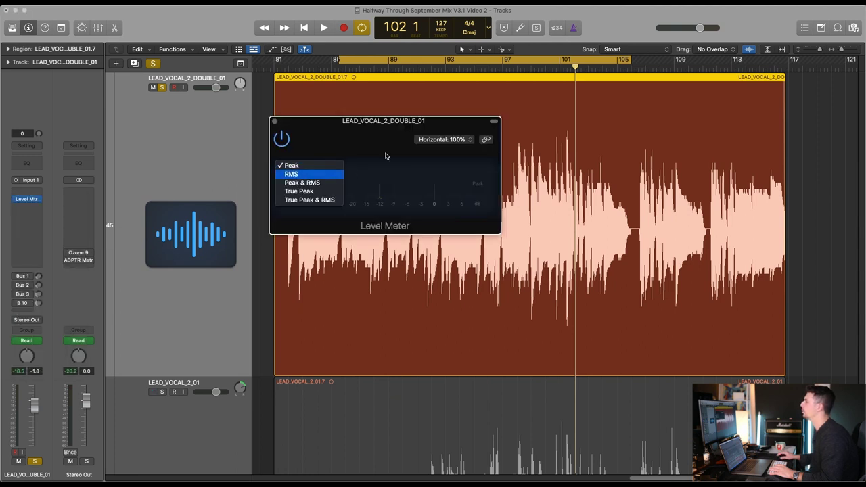
{"action": "left_click", "coordinate": [301, 173]}
Step: Play the doubled lead vocal from about bar 89 while watching its RMS level, and close the Level Meter
{"action": "left_click", "coordinate": [385, 68]}
{"action": "key", "text": "space"}
{"action": "left_click_drag", "start_coordinate": [318, 120], "coordinate": [343, 167]}
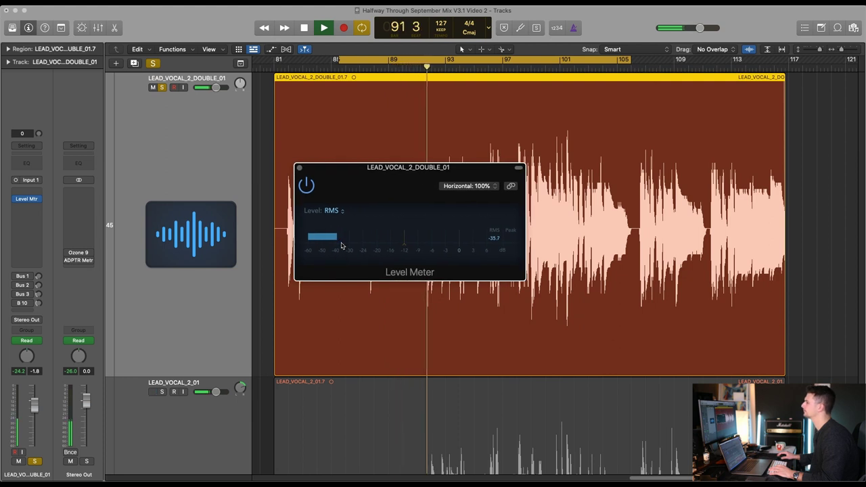
{"action": "left_click_drag", "start_coordinate": [424, 179], "coordinate": [299, 181]}
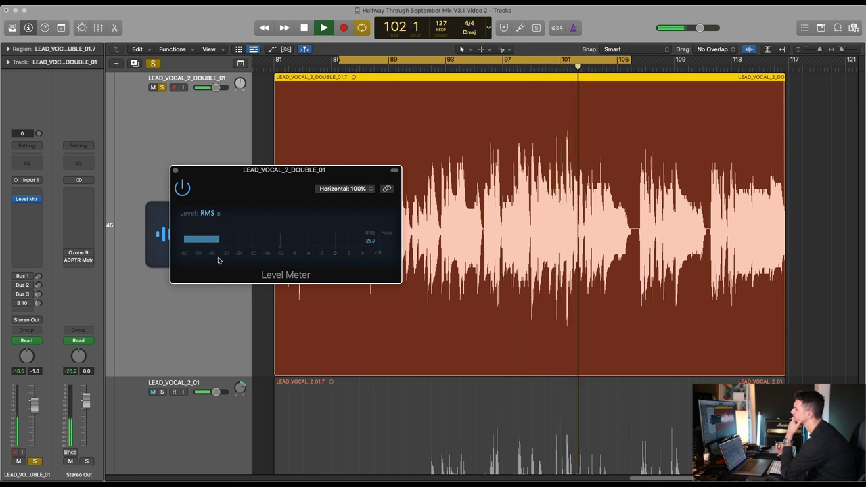
{"action": "key", "text": "space"}
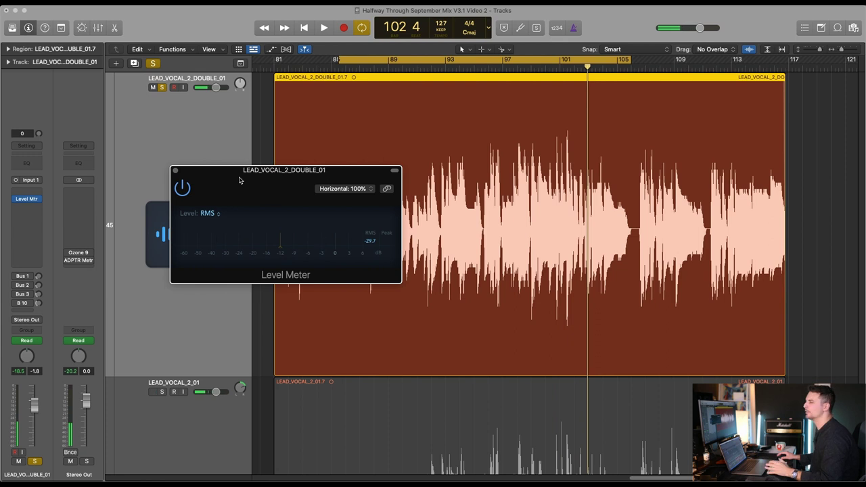
{"action": "left_click_drag", "start_coordinate": [239, 180], "coordinate": [338, 247]}
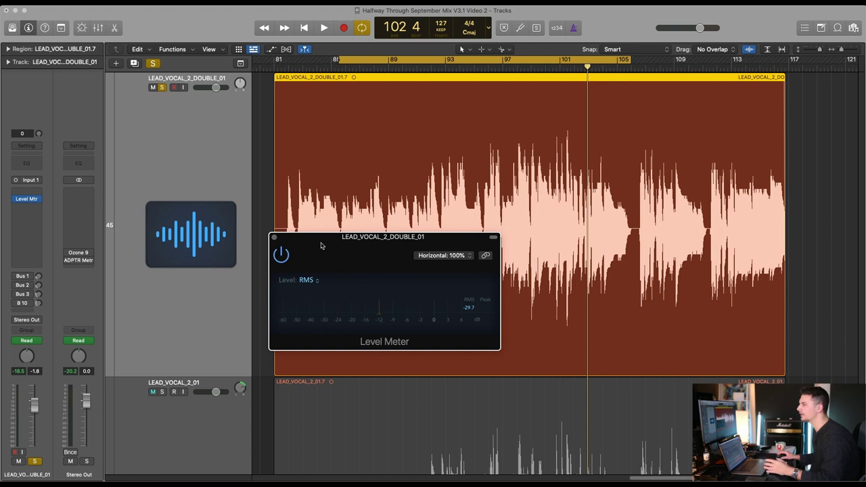
{"action": "left_click", "coordinate": [274, 237]}
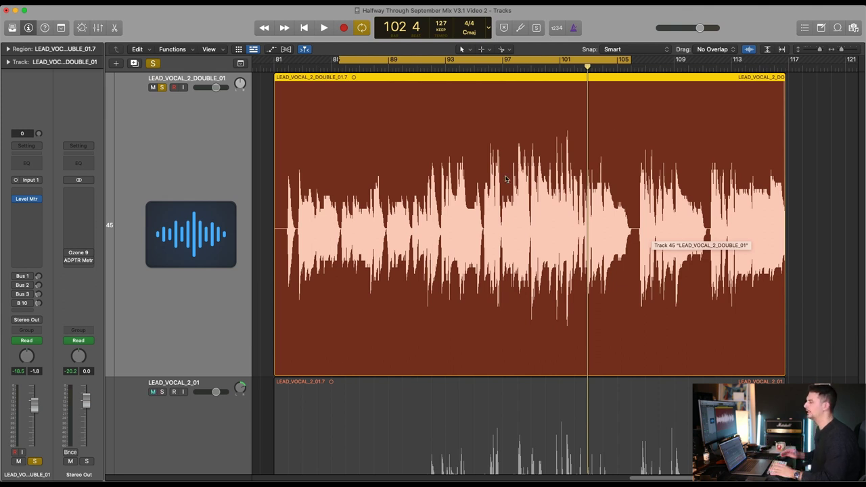
Step: Turn off cycle mode and deselect the doubled lead vocal region with the whole arrangement in view
{"action": "key", "text": "super+Up"}
{"action": "key", "text": "super+Up"}
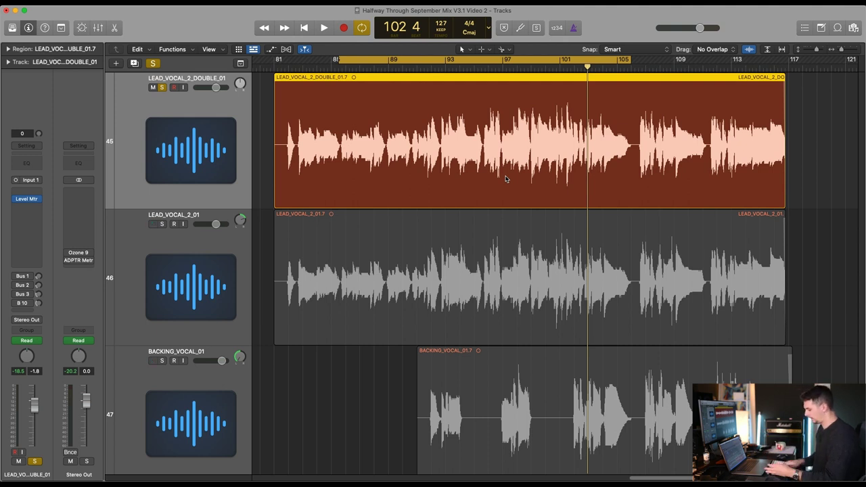
{"action": "key", "text": "super+Left"}
{"action": "key", "text": "super+Up"}
{"action": "key", "text": "super+Up"}
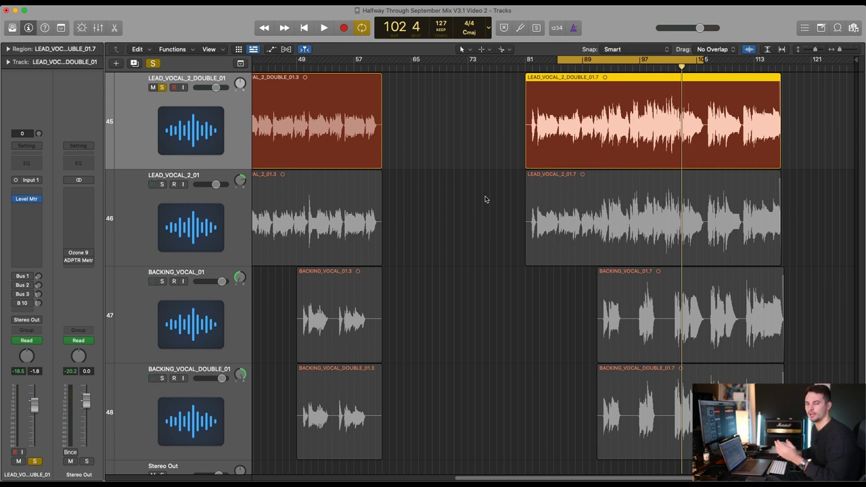
{"action": "key", "text": "z"}
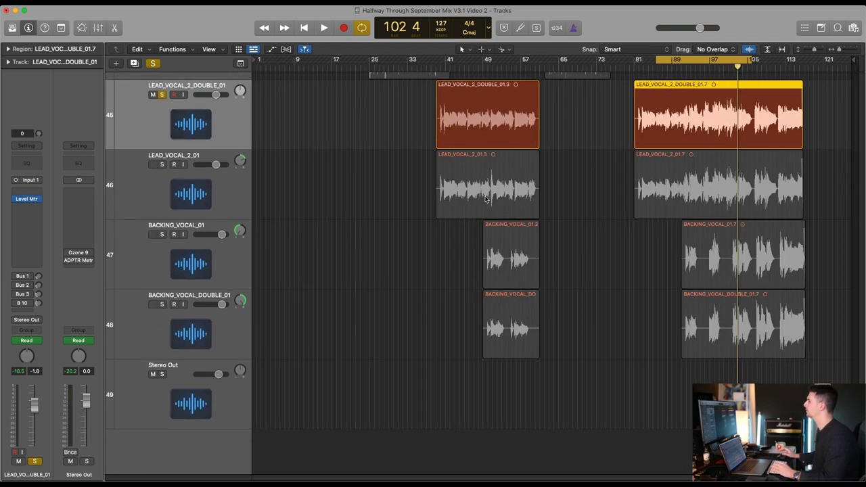
{"action": "key", "text": "c"}
{"action": "left_click", "coordinate": [560, 192]}
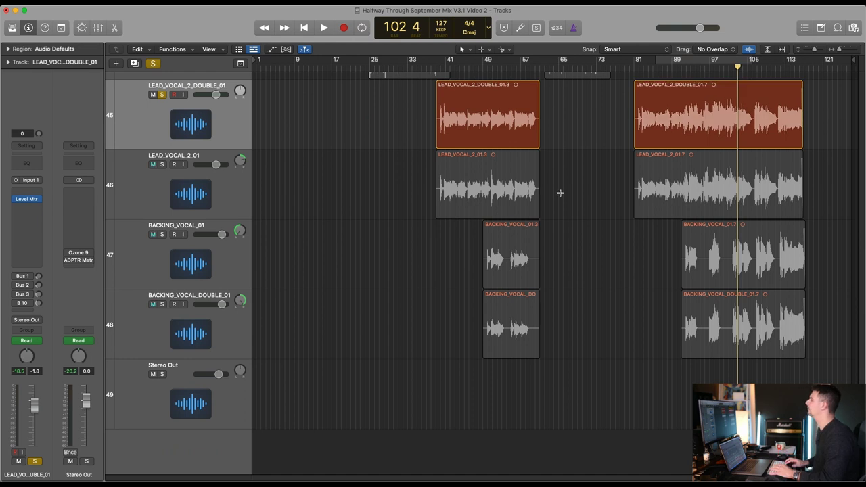
Step: Solo the KICK_IN_01 track and play it from bar 20
{"action": "scroll", "coordinate": [560, 193], "scroll_direction": "up", "scroll_amount": 20}
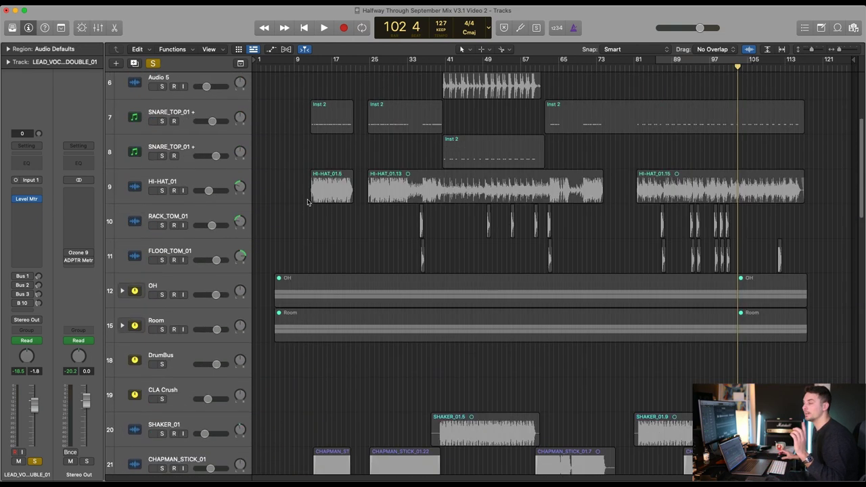
{"action": "key", "text": "super+Down"}
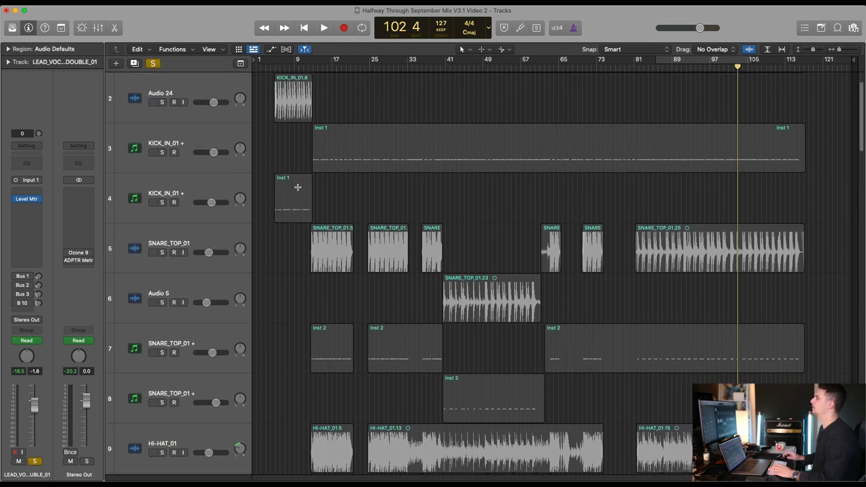
{"action": "key", "text": "super+Up"}
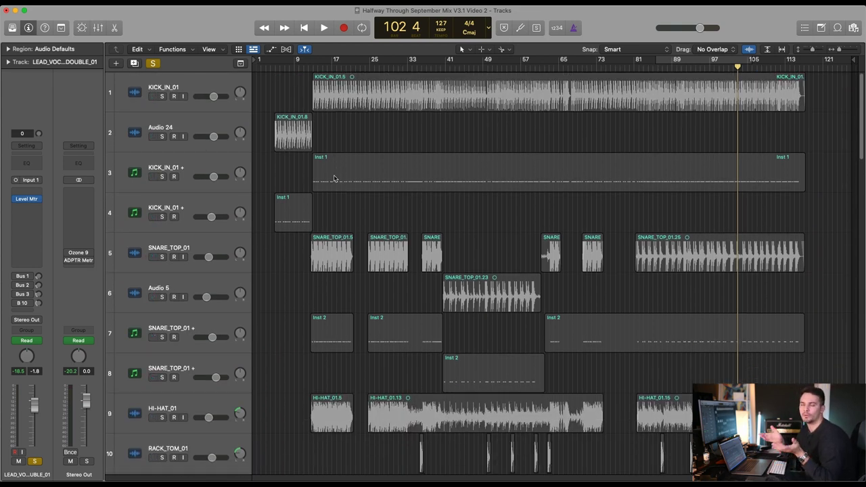
{"action": "left_click", "coordinate": [189, 81]}
{"action": "key", "text": "super+Down"}
{"action": "key", "text": "super+Down"}
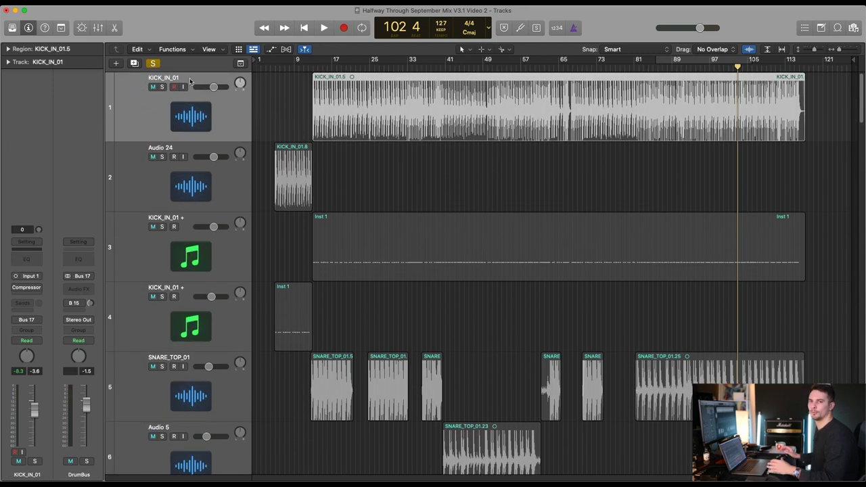
{"action": "left_click", "coordinate": [162, 87]}
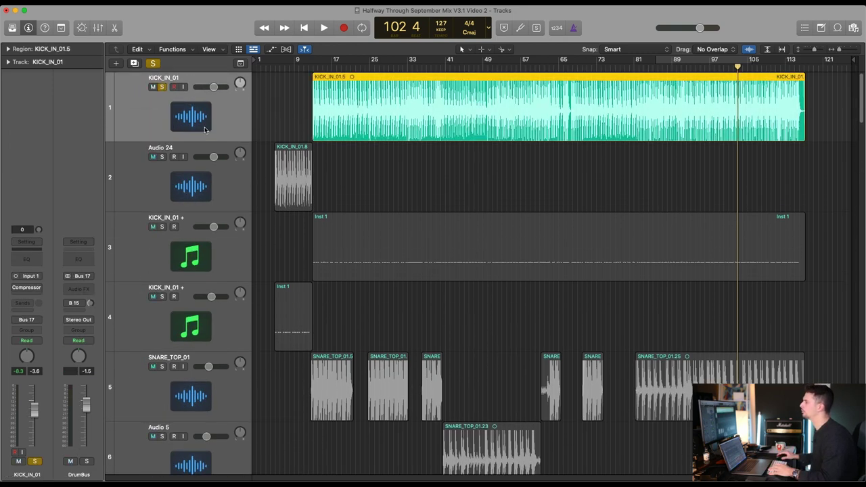
{"action": "left_click", "coordinate": [346, 69]}
{"action": "key", "text": "space"}
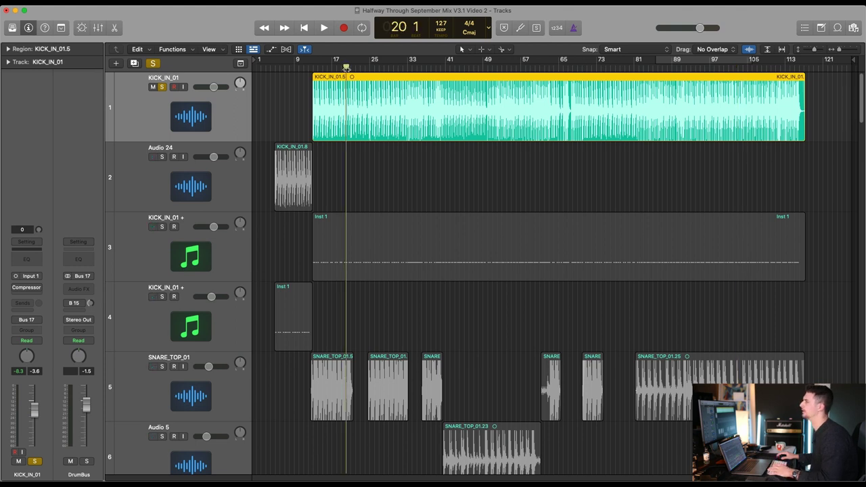
Step: Raise the KICK_IN_01 track's volume to -0.7 dB and insert a Channel EQ after its Compressor
{"action": "left_click_drag", "start_coordinate": [213, 87], "coordinate": [217, 88]}
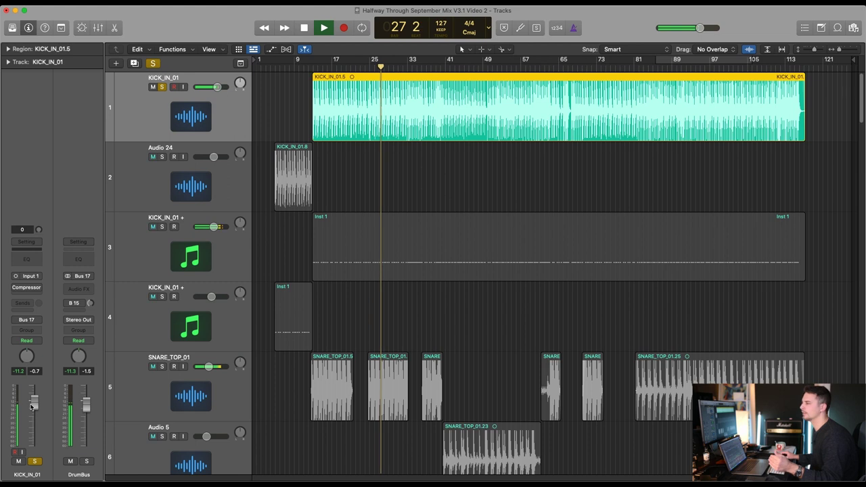
{"action": "left_click", "coordinate": [31, 292]}
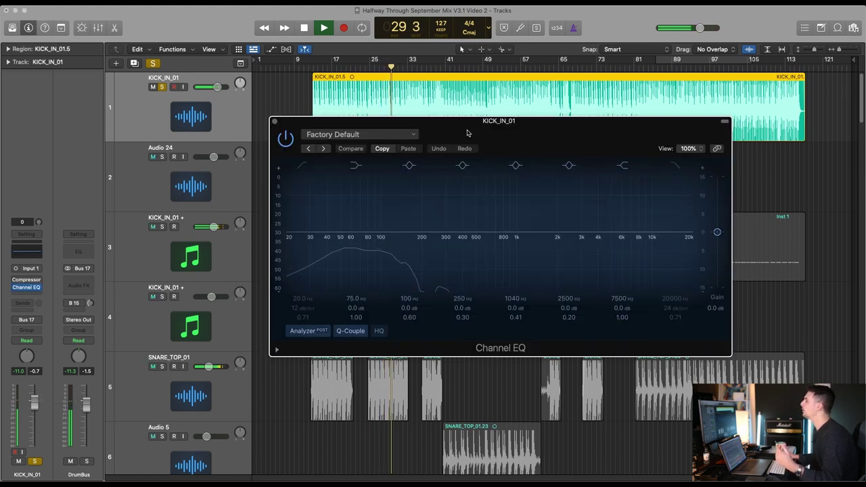
{"action": "left_click_drag", "start_coordinate": [428, 130], "coordinate": [395, 185]}
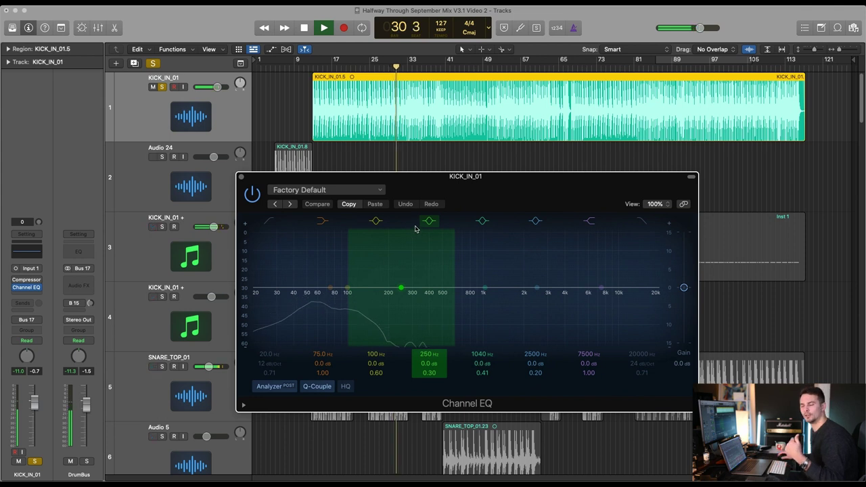
Step: Move the kick EQ's 250 Hz band to 3220 Hz with a +8.3 dB boost during playback
{"action": "key", "text": "space"}
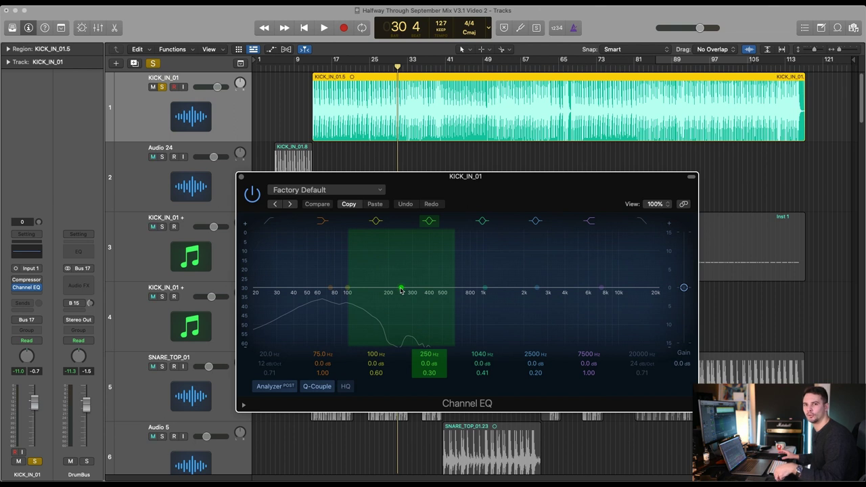
{"action": "key", "text": "space"}
{"action": "left_click_drag", "start_coordinate": [400, 289], "coordinate": [550, 253]}
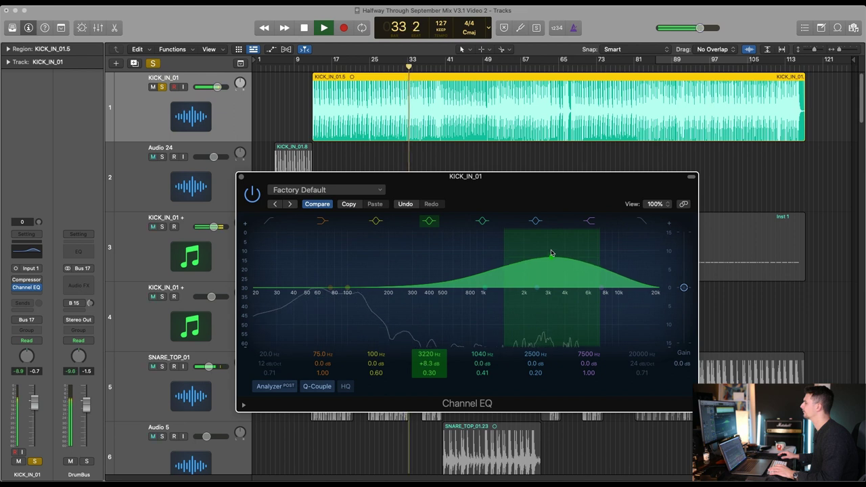
{"action": "key", "text": "space"}
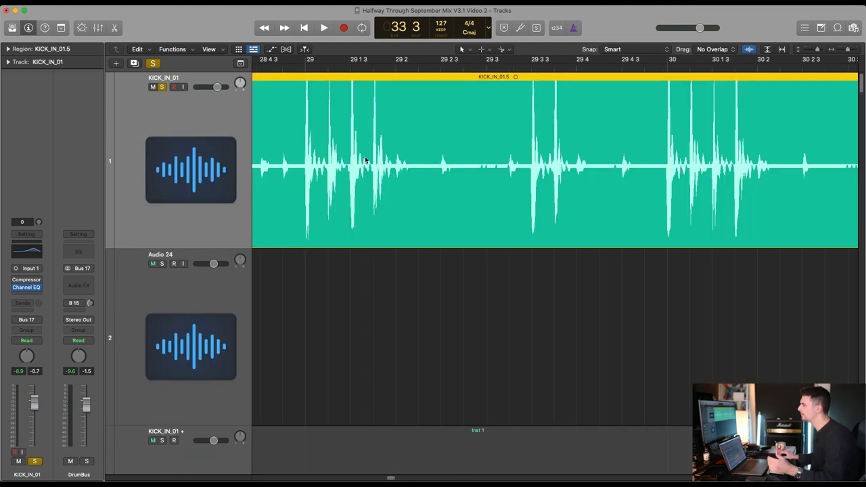
Step: Place the playhead at bar 29 and examine the kick hit's waveform there close up with a reduced waveform height
{"action": "left_click_drag", "start_coordinate": [288, 100], "coordinate": [449, 230]}
{"action": "left_click", "coordinate": [320, 68]}
{"action": "key", "text": "super+Right"}
{"action": "key", "text": "super+Right"}
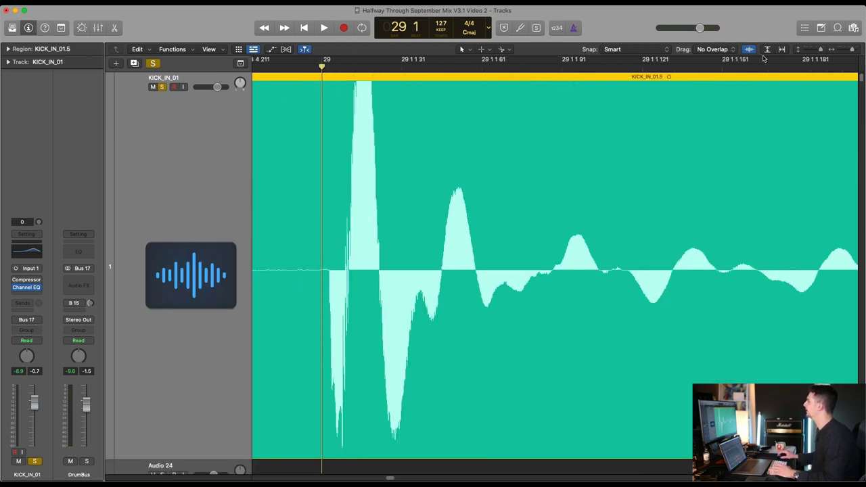
{"action": "left_click_drag", "start_coordinate": [749, 61], "coordinate": [750, 79]}
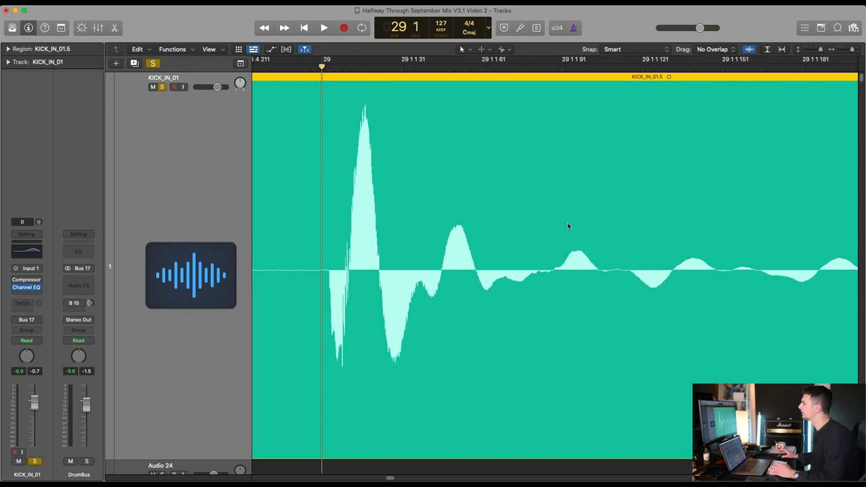
Step: Compare the waveform peaks and tails of the kick hits from bar 29 across the following bars
{"action": "key", "text": "super+Left"}
{"action": "key", "text": "super+Left"}
{"action": "key", "text": "super+Left"}
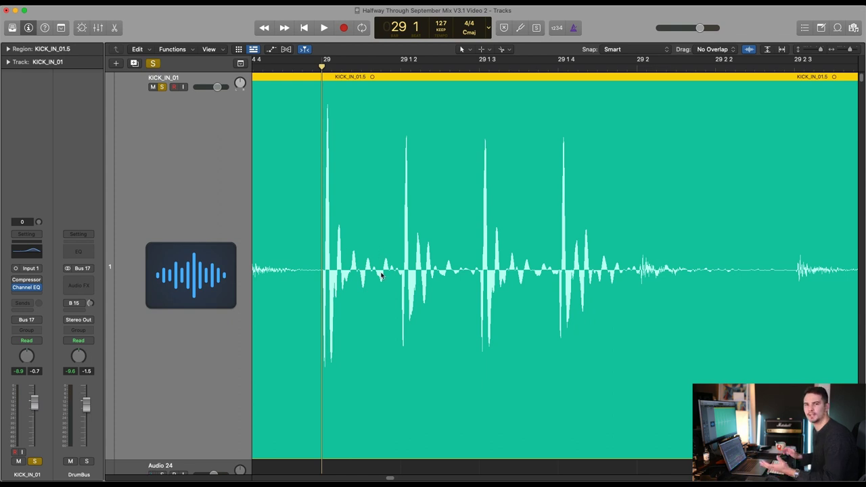
{"action": "key", "text": "super+Left"}
{"action": "key", "text": "super+Left"}
{"action": "key", "text": "super+Left"}
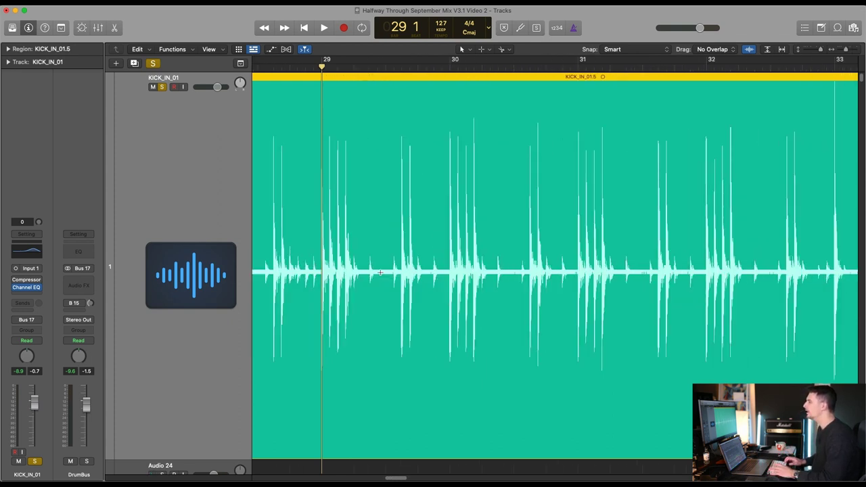
{"action": "key", "text": "super+Up"}
{"action": "key", "text": "super+Up"}
{"action": "key", "text": "super+Up"}
{"action": "key", "text": "super+Left"}
{"action": "key", "text": "super+Left"}
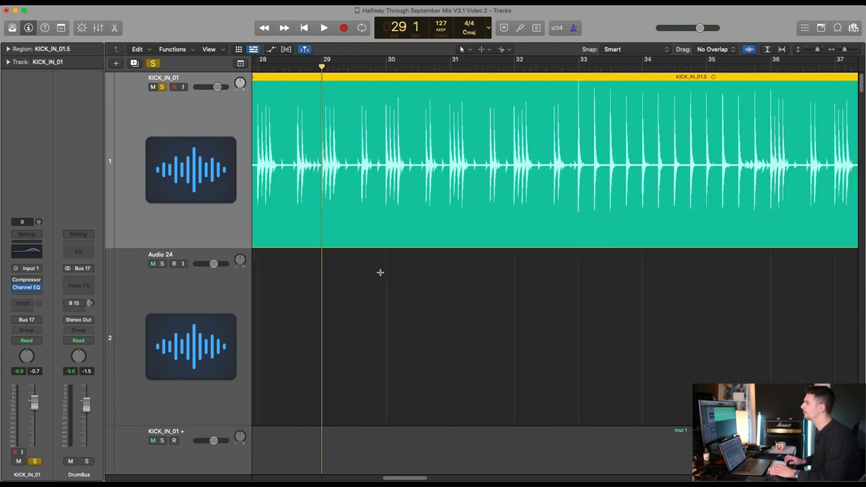
Step: Open the kick's Channel EQ and raise its high-frequency boost to +9.9 dB at 3280 Hz during playback
{"action": "left_click", "coordinate": [28, 290]}
{"action": "left_click_drag", "start_coordinate": [460, 190], "coordinate": [444, 228]}
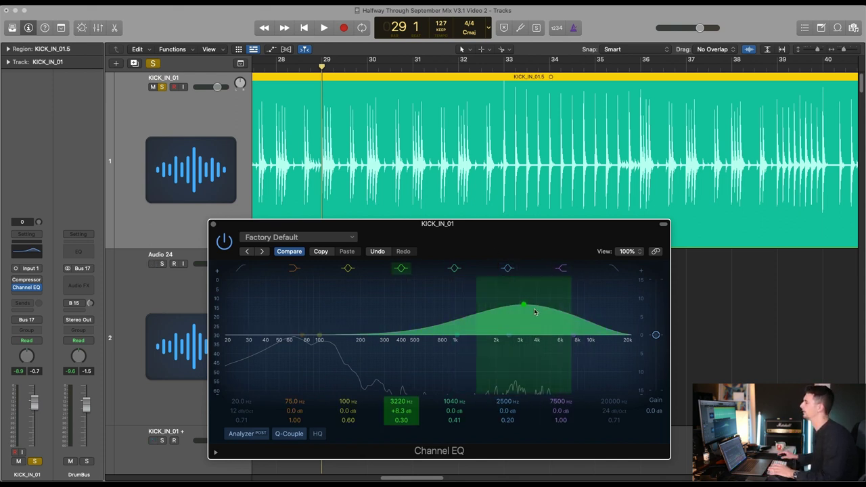
{"action": "key", "text": "space"}
{"action": "left_click_drag", "start_coordinate": [526, 320], "coordinate": [527, 315]}
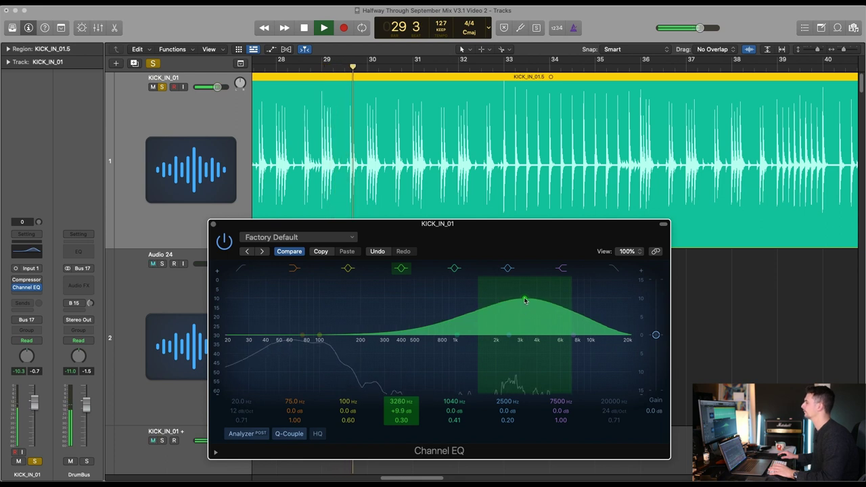
Step: Bypass and re-enable the kick's Channel EQ during playback to compare the sound, and stop playback
{"action": "left_click", "coordinate": [224, 242]}
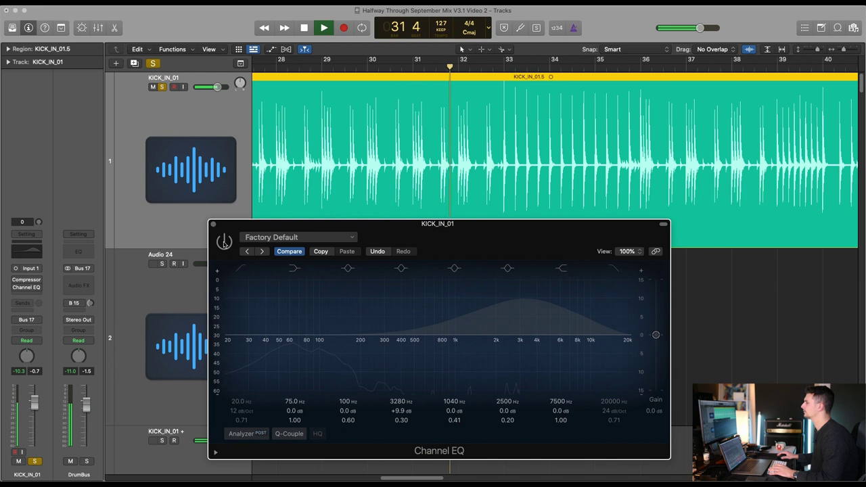
{"action": "left_click", "coordinate": [224, 242]}
{"action": "key", "text": "space"}
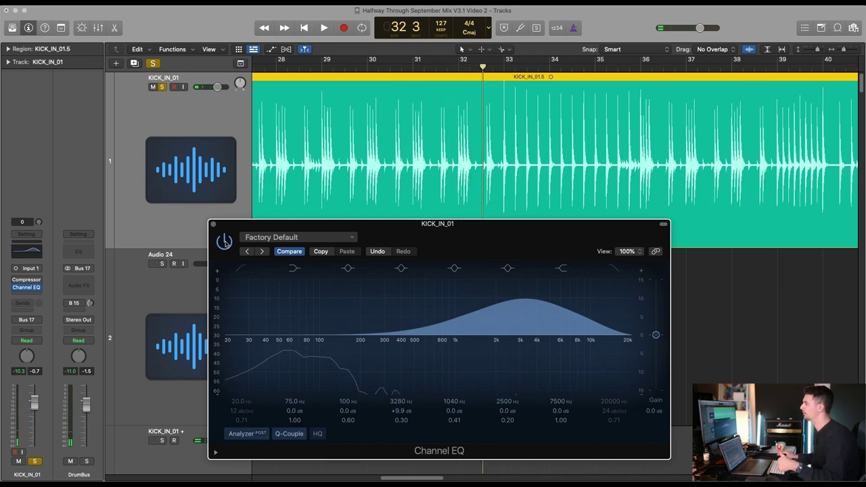
Step: Move the EQ's 100 Hz band to 310 Hz with a +7.4 dB boost and play from about bar 28
{"action": "left_click", "coordinate": [319, 336]}
{"action": "left_click_drag", "start_coordinate": [362, 338], "coordinate": [387, 304]}
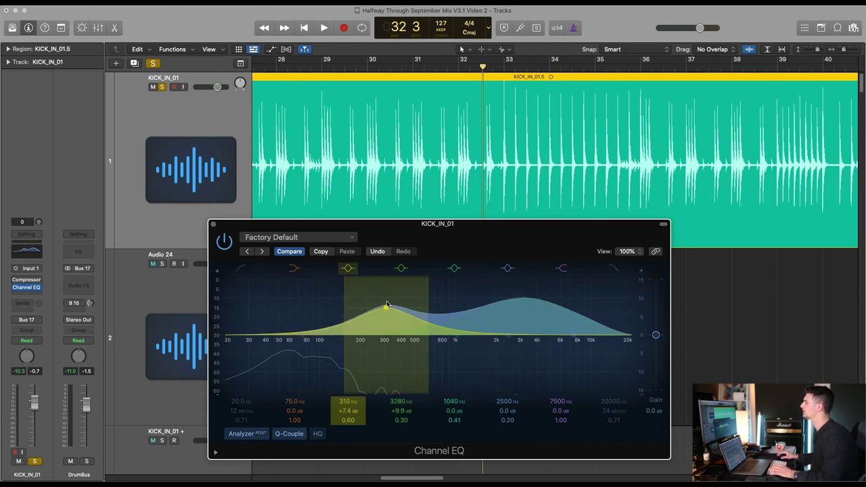
{"action": "key", "text": "space"}
{"action": "key", "text": "comma"}
{"action": "key", "text": "comma"}
{"action": "key", "text": "comma"}
{"action": "key", "text": "comma"}
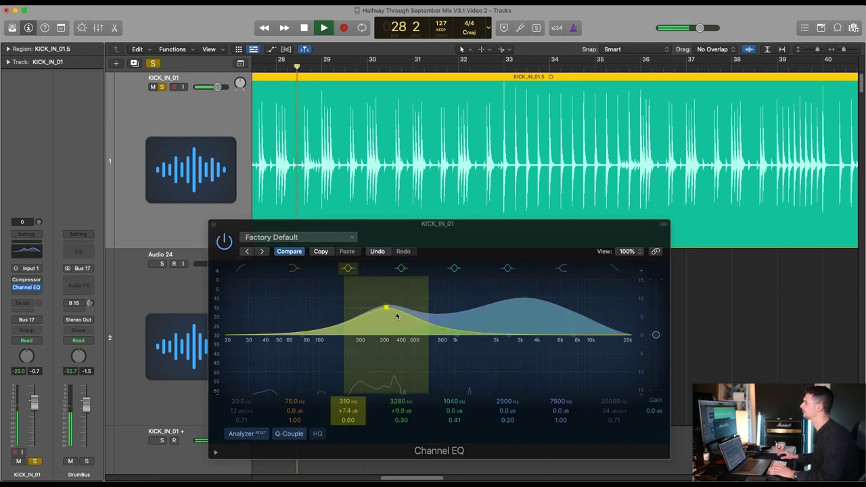
Step: Turn the 310 Hz boost into a -8.2 dB cut at 358 Hz with Q 0.46, stop playback and reposition the EQ window
{"action": "left_click_drag", "start_coordinate": [385, 310], "coordinate": [394, 384]}
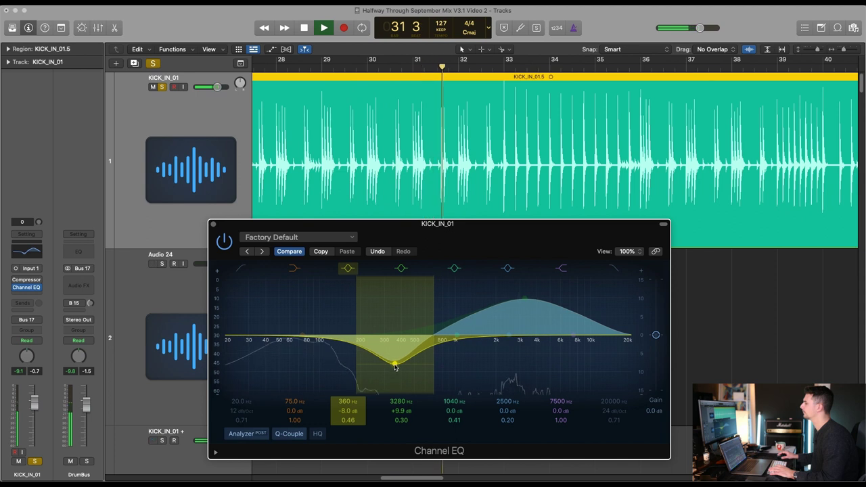
{"action": "key", "text": "space"}
{"action": "left_click_drag", "start_coordinate": [392, 233], "coordinate": [365, 221]}
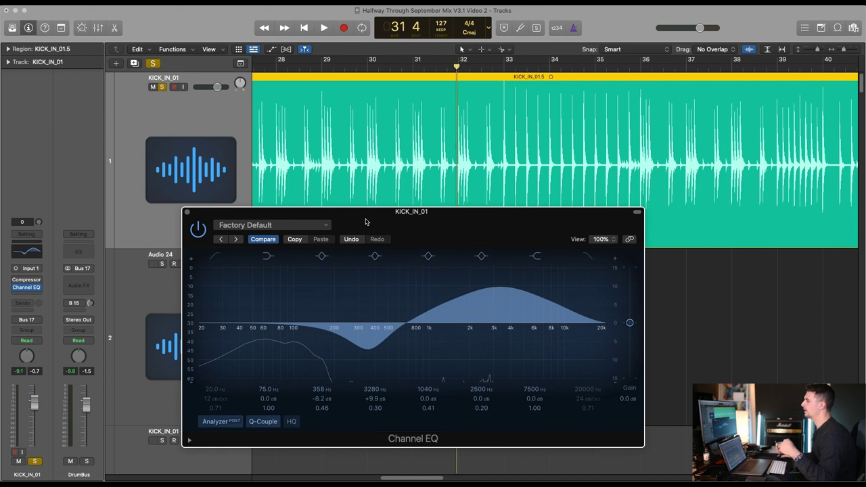
{"action": "left_click_drag", "start_coordinate": [420, 223], "coordinate": [434, 227]}
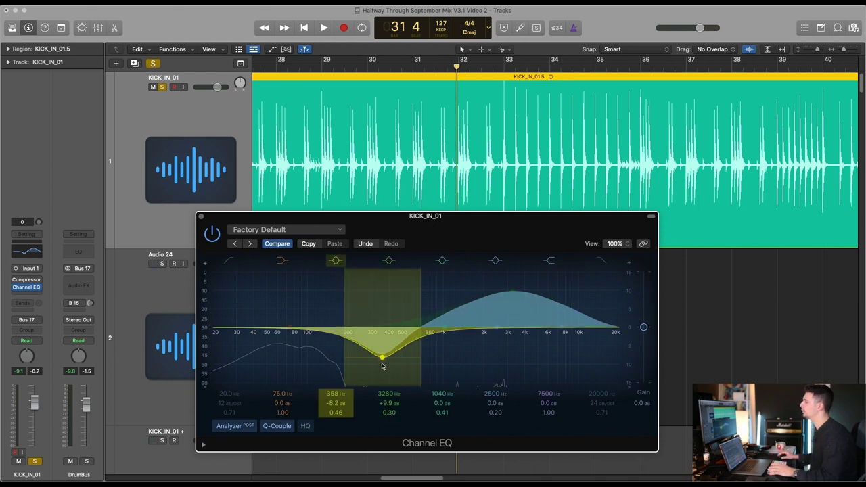
Step: Reset the 3280 Hz band and, during playback, move the 358 Hz band to a +8.9 dB boost at 2740 Hz
{"action": "left_click", "coordinate": [511, 294], "text": "alt"}
{"action": "key", "text": "space"}
{"action": "left_click_drag", "start_coordinate": [382, 360], "coordinate": [501, 282]}
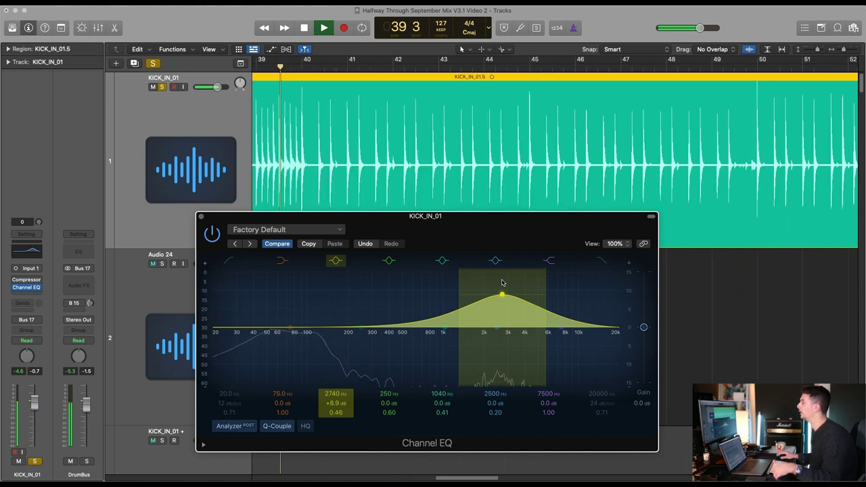
Step: Sweep the 2740 Hz boost down to 392 Hz at +11.1 dB, change it to a -7.6 dB cut at 388 Hz, and stop playback
{"action": "left_click_drag", "start_coordinate": [502, 282], "coordinate": [388, 272]}
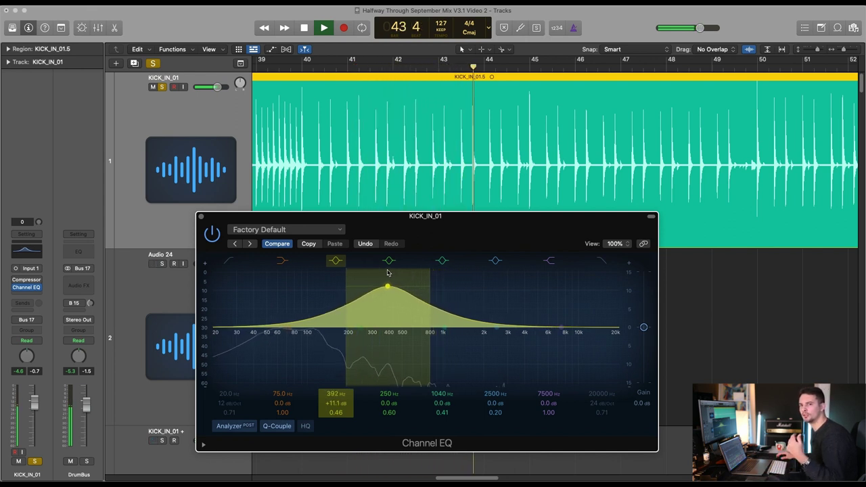
{"action": "left_click_drag", "start_coordinate": [387, 273], "coordinate": [379, 355]}
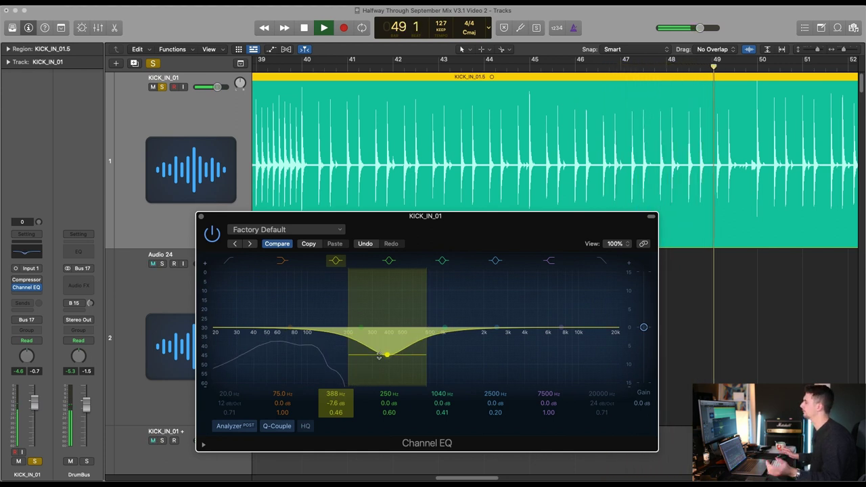
{"action": "key", "text": "space"}
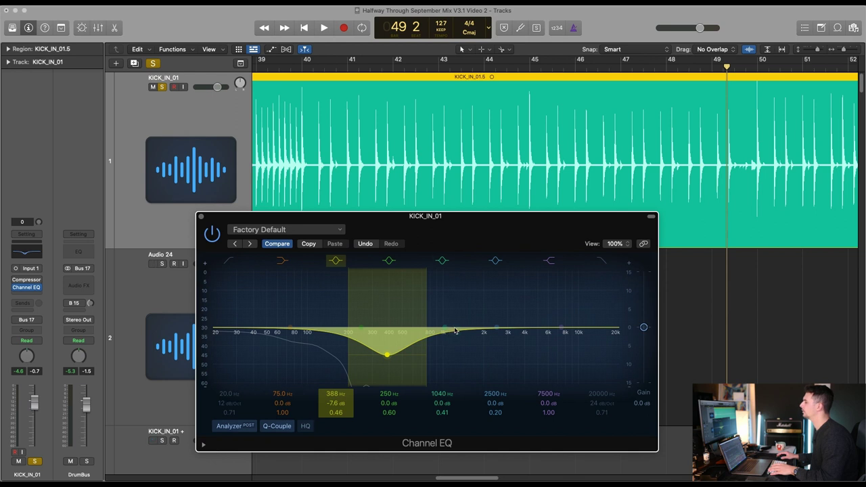
Step: Move the EQ's 1040 Hz band to 4060 Hz with a +7.2 dB boost and Q 0.39 during playback
{"action": "key", "text": "space"}
{"action": "left_click_drag", "start_coordinate": [475, 313], "coordinate": [525, 295]}
{"action": "scroll", "coordinate": [525, 295], "scroll_direction": "down", "scroll_amount": 3}
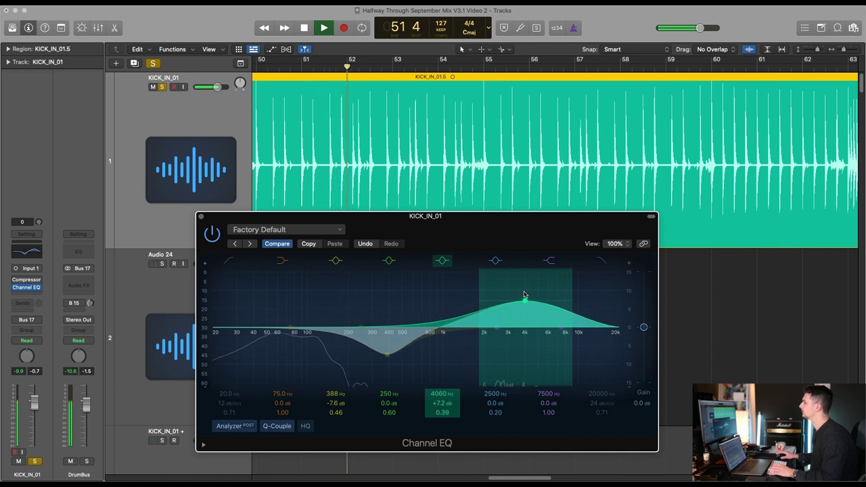
Step: Try raising the 75 Hz shelf and reset it, and instead move the 250 Hz band to 74.0 Hz with a +3.3 dB boost
{"action": "left_click_drag", "start_coordinate": [290, 328], "coordinate": [293, 321]}
{"action": "left_click", "coordinate": [293, 321], "text": "alt"}
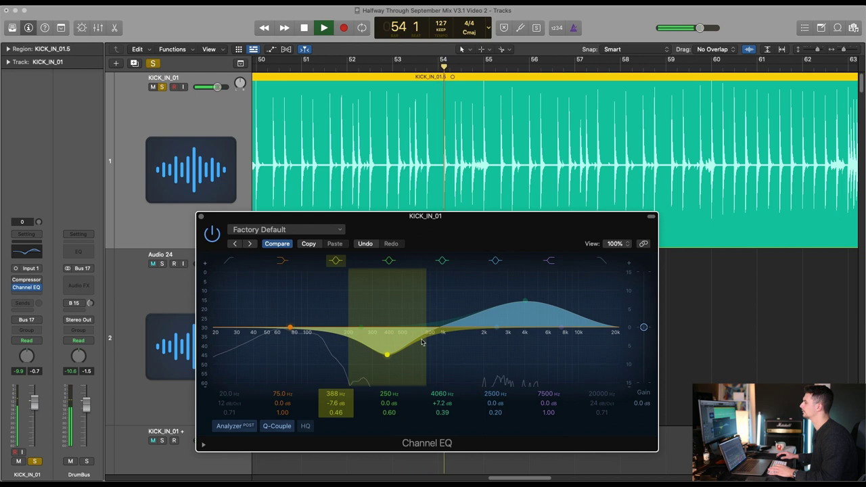
{"action": "left_click_drag", "start_coordinate": [364, 327], "coordinate": [286, 312]}
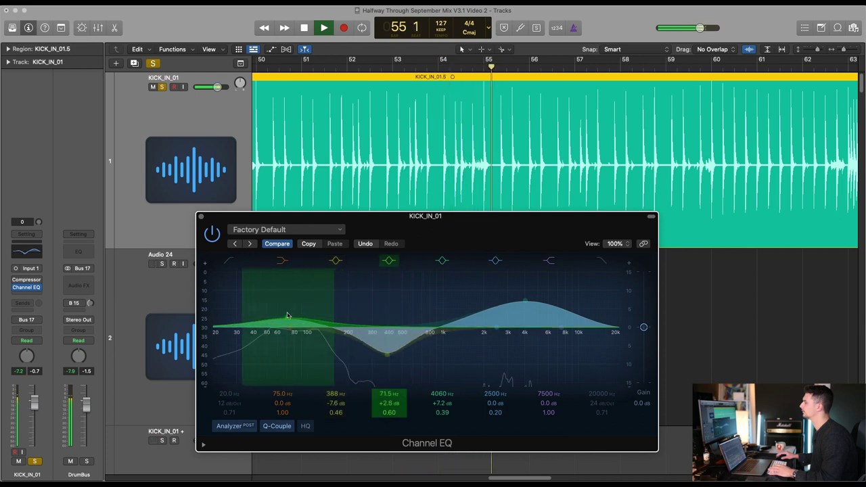
Step: Compare the kick with its Channel EQ bypassed and re-enabled during playback, then stop and close the EQ window
{"action": "left_click", "coordinate": [213, 235]}
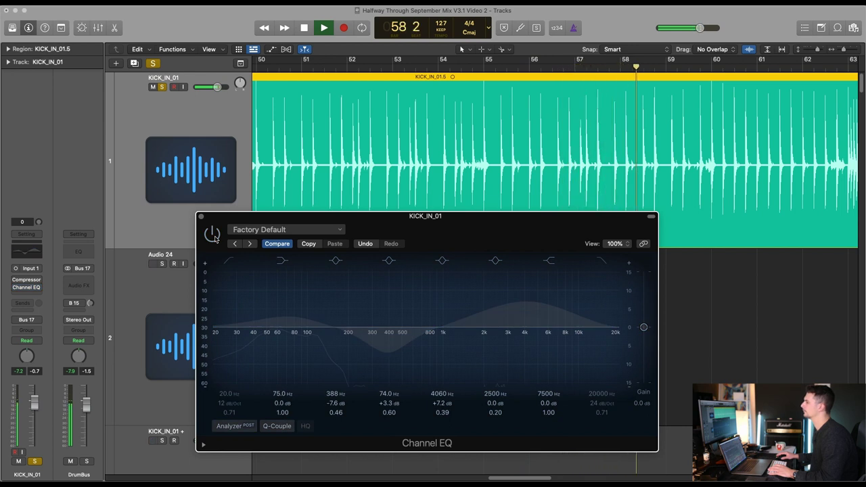
{"action": "left_click", "coordinate": [214, 234]}
{"action": "key", "text": "super+Left"}
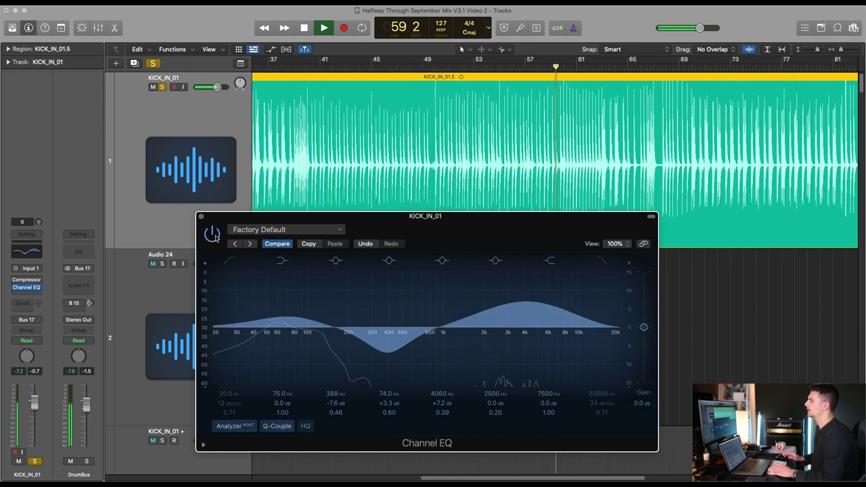
{"action": "key", "text": "space"}
{"action": "left_click_drag", "start_coordinate": [254, 222], "coordinate": [292, 226]}
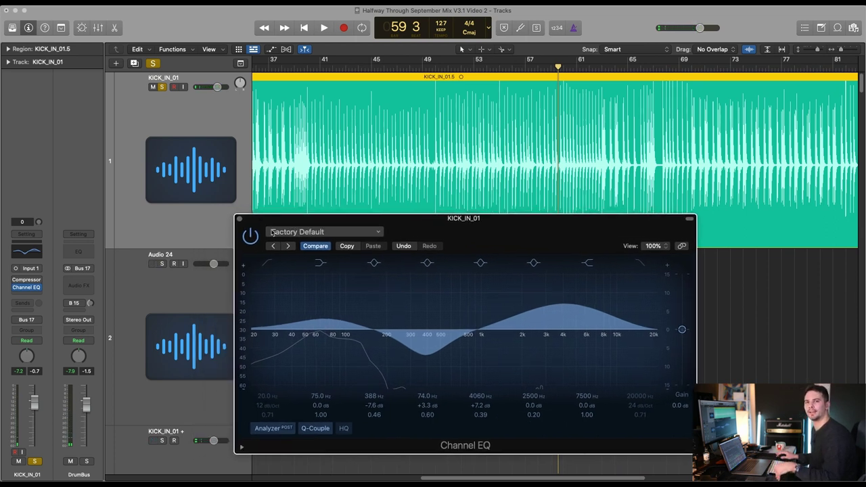
{"action": "left_click", "coordinate": [239, 219]}
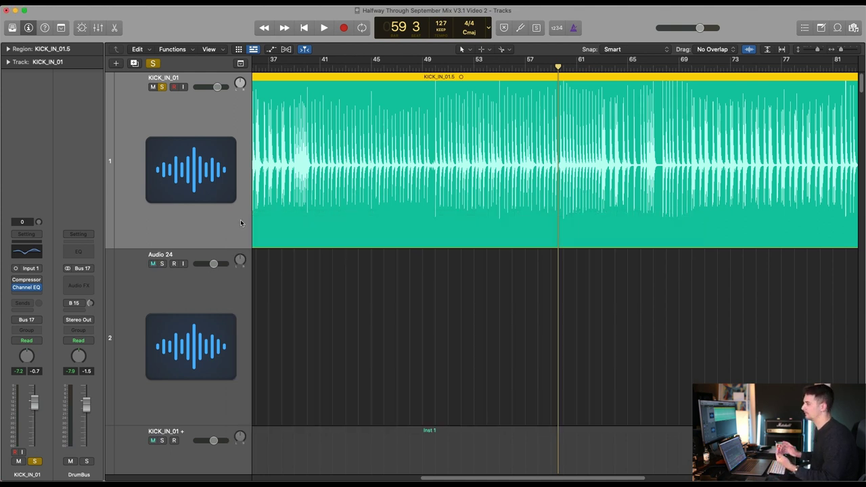
Step: View the whole KICK_IN_01 region in the arrangement and briefly play the kick from bar 59
{"action": "key", "text": "z"}
{"action": "key", "text": "super+Up"}
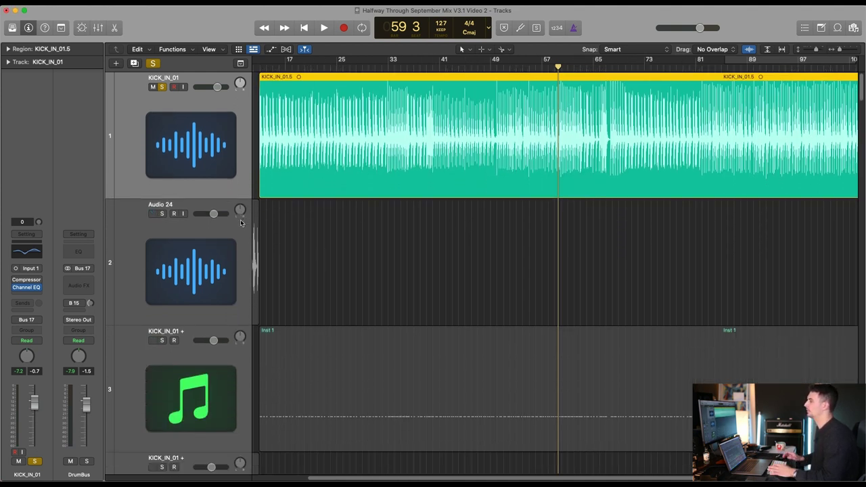
{"action": "key", "text": "super+Left"}
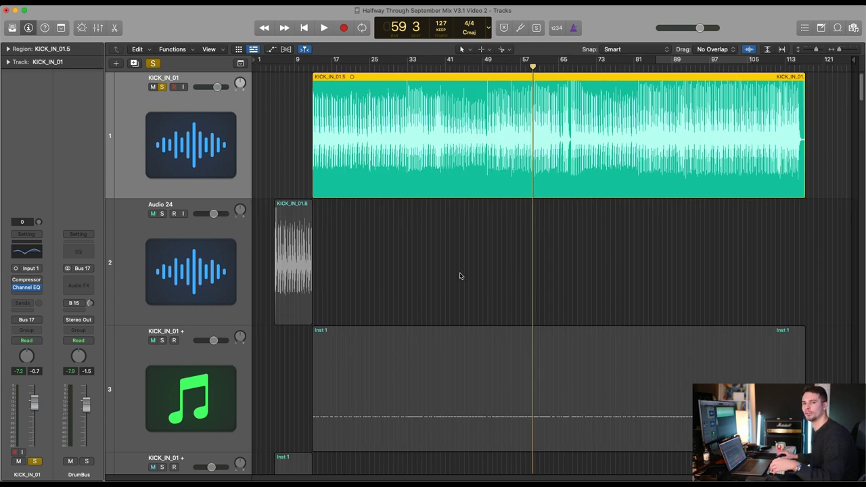
{"action": "key", "text": "space"}
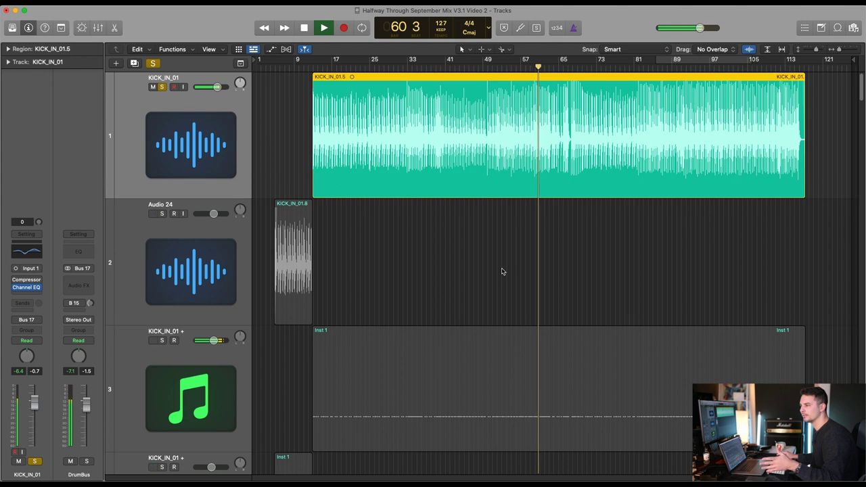
{"action": "key", "text": "space"}
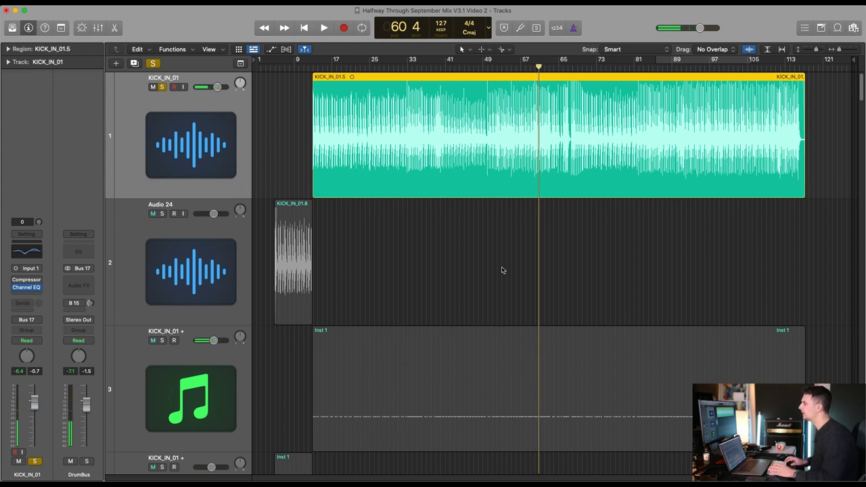
{"action": "key", "text": "super+Up"}
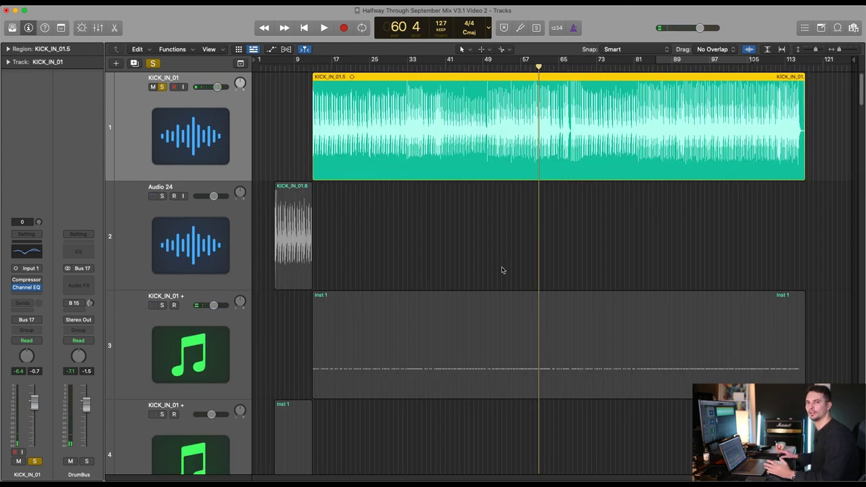
Step: Show the kick's Compressor and set its knee to 0.2, ratio to 4.1:1 and attack to 6.0 ms
{"action": "key", "text": "v"}
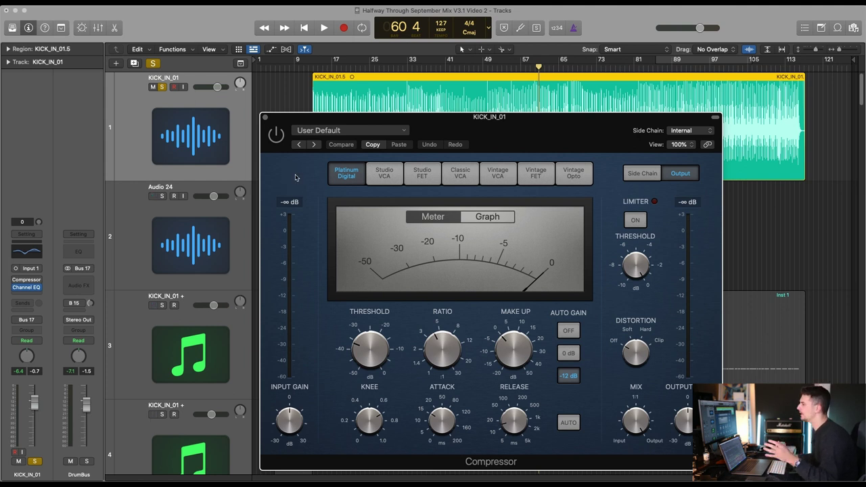
{"action": "mouse_move", "coordinate": [362, 401]}
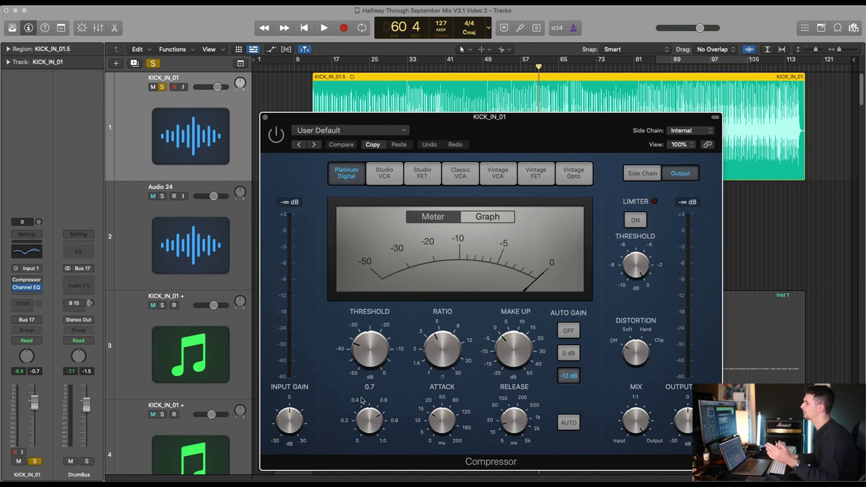
{"action": "left_click_drag", "start_coordinate": [367, 430], "coordinate": [365, 425]}
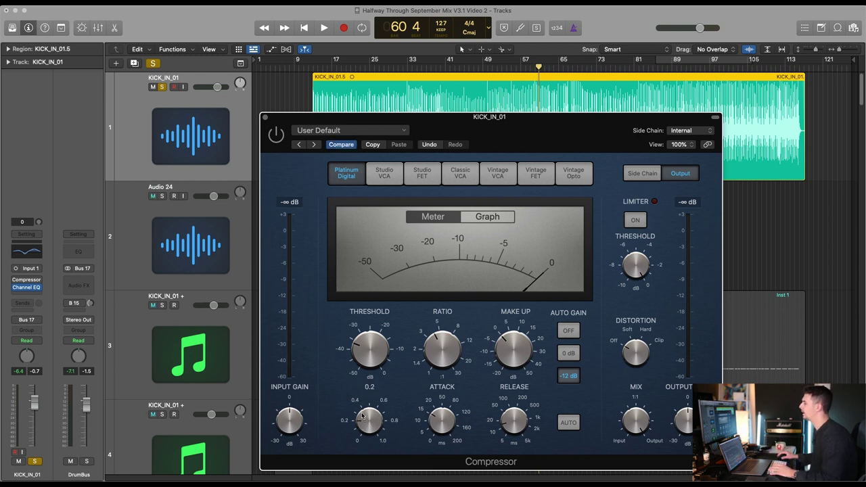
{"action": "left_click_drag", "start_coordinate": [427, 334], "coordinate": [446, 356]}
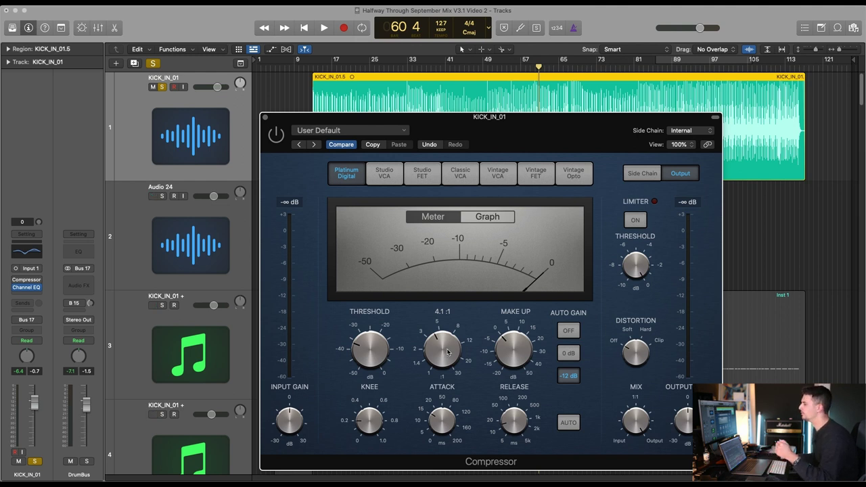
{"action": "left_click_drag", "start_coordinate": [452, 421], "coordinate": [447, 440]}
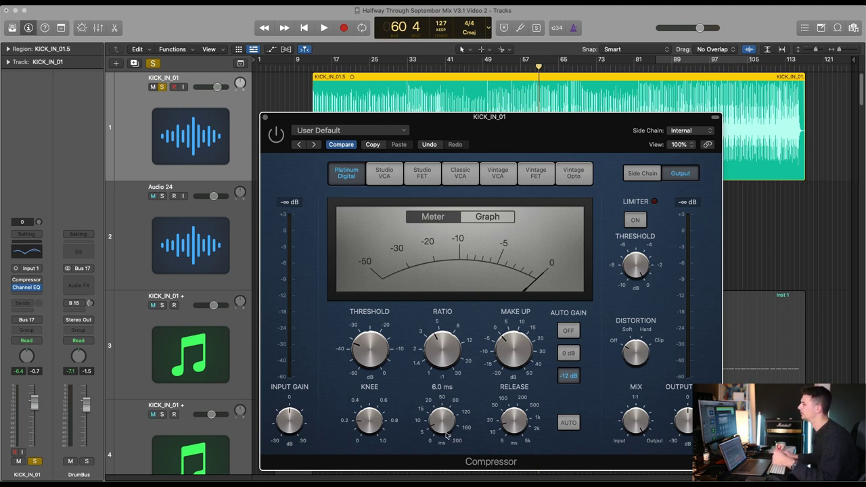
Step: Raise the kick compressor's attack to about 50 ms and turn Auto Gain off
{"action": "left_click_drag", "start_coordinate": [443, 410], "coordinate": [443, 411]}
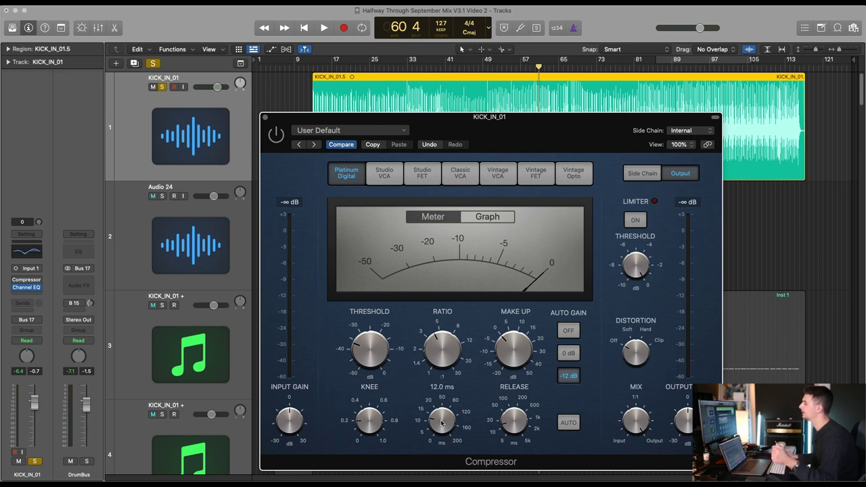
{"action": "left_click_drag", "start_coordinate": [441, 423], "coordinate": [443, 403]}
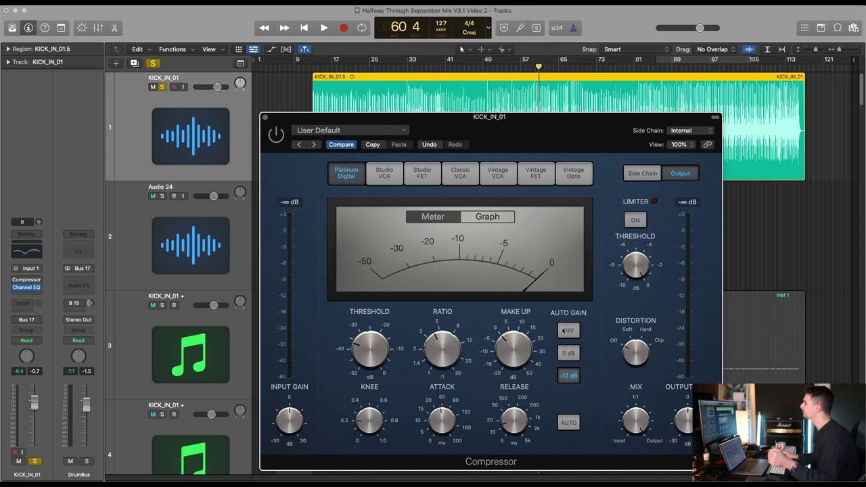
{"action": "left_click", "coordinate": [568, 331]}
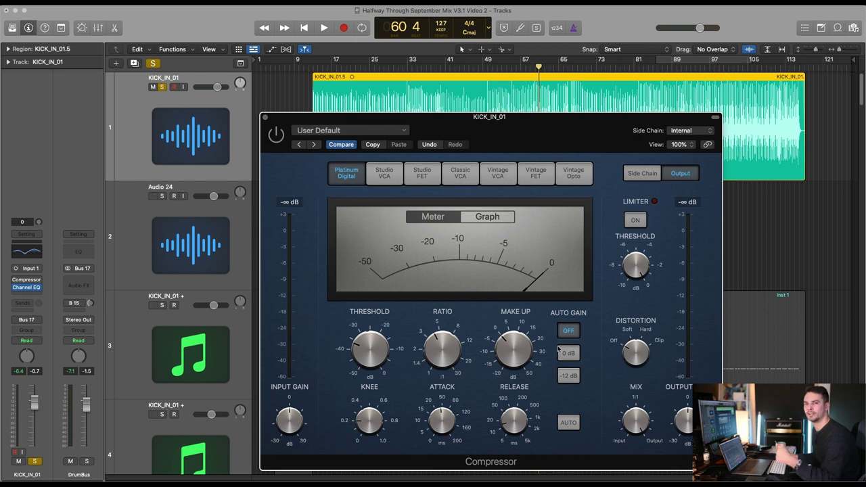
{"action": "mouse_move", "coordinate": [517, 348]}
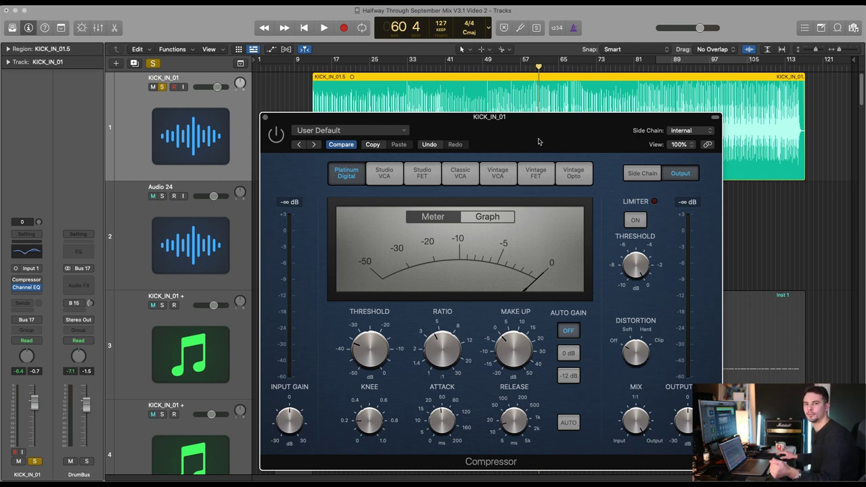
Step: Place the playhead at bar 51 and set the kick compressor's release to 97.0 ms
{"action": "left_click", "coordinate": [492, 68]}
{"action": "mouse_move", "coordinate": [510, 427]}
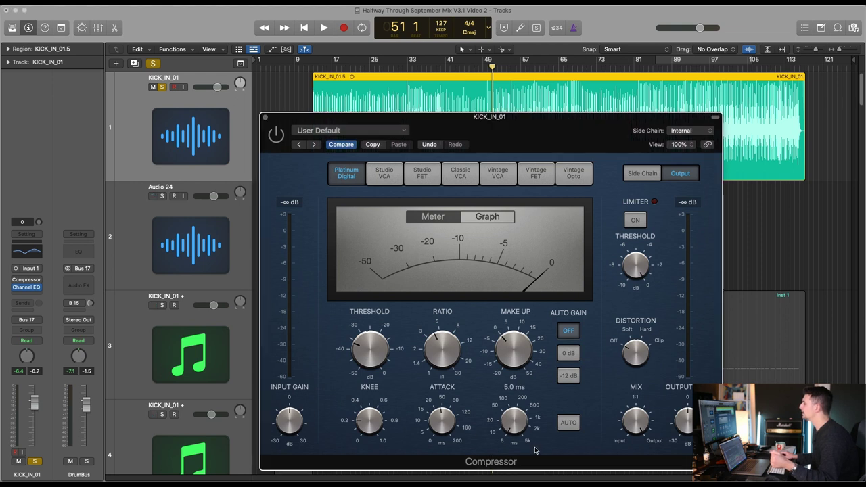
{"action": "mouse_move", "coordinate": [516, 419]}
{"action": "left_mouse_down"}
{"action": "mouse_move", "coordinate": [521, 384]}
{"action": "mouse_move", "coordinate": [527, 437]}
{"action": "mouse_move", "coordinate": [509, 403]}
{"action": "left_mouse_up"}
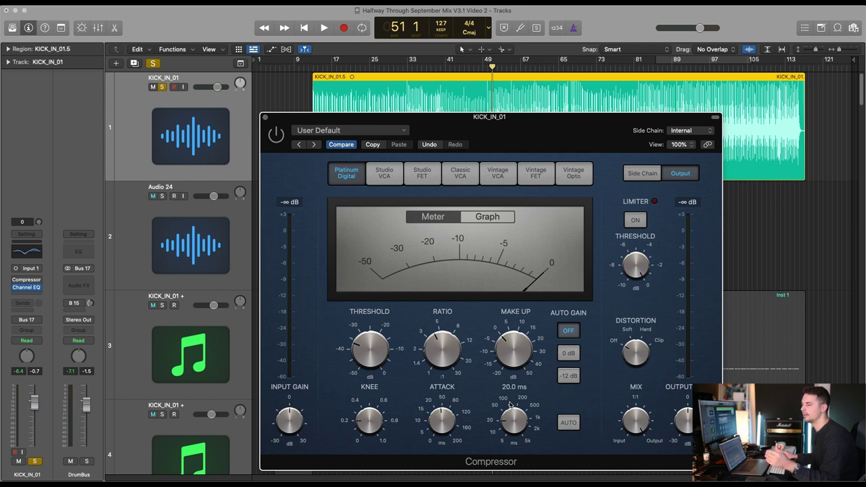
{"action": "left_click_drag", "start_coordinate": [512, 415], "coordinate": [514, 384]}
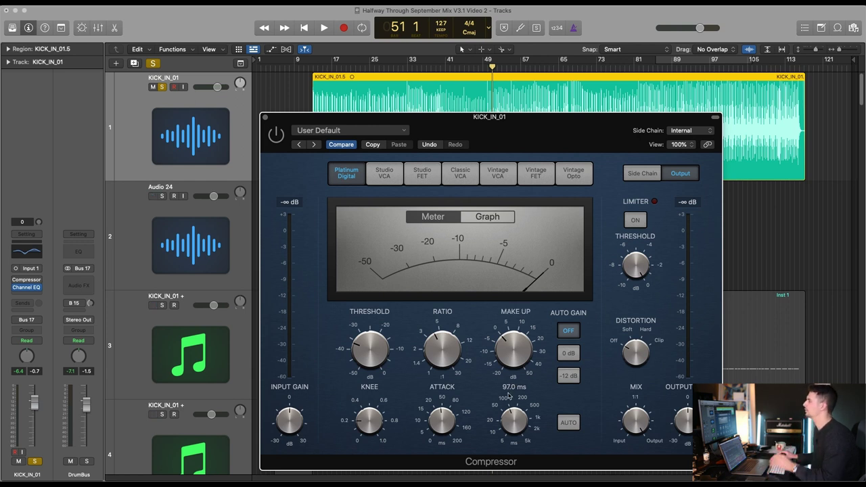
{"action": "left_click_drag", "start_coordinate": [501, 123], "coordinate": [497, 121]}
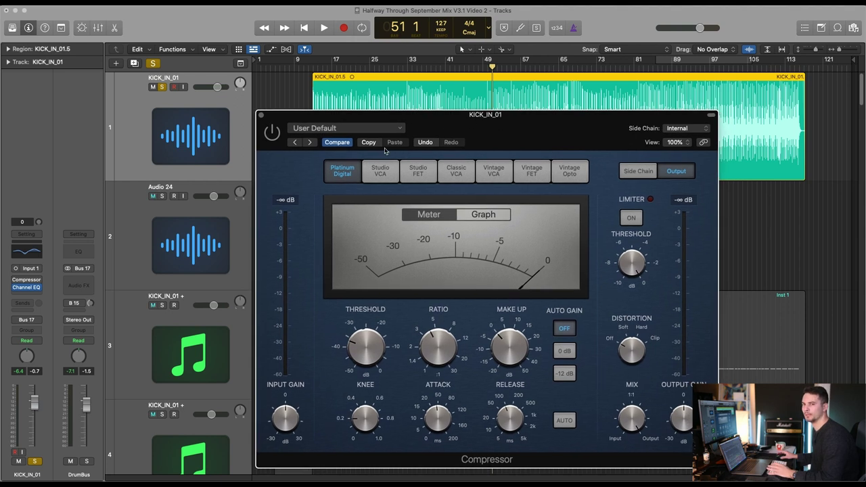
Step: Play the kick from bar 51, set the compressor's threshold to -32.5 dB and compare the sound bypassed and re-enabled
{"action": "key", "text": "space"}
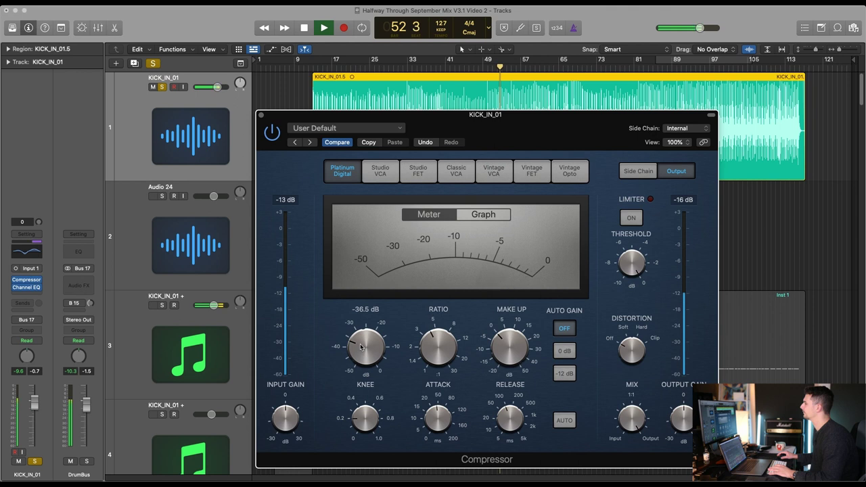
{"action": "left_click", "coordinate": [271, 133]}
{"action": "left_click", "coordinate": [271, 133]}
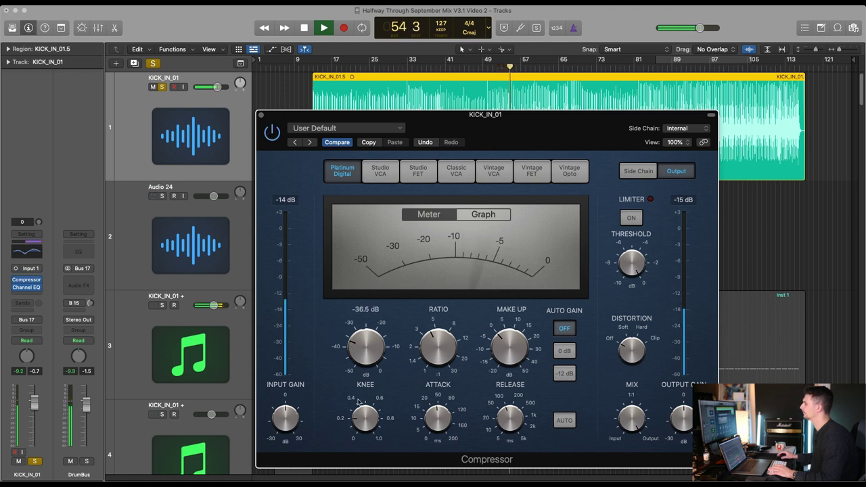
{"action": "left_click_drag", "start_coordinate": [365, 353], "coordinate": [363, 342]}
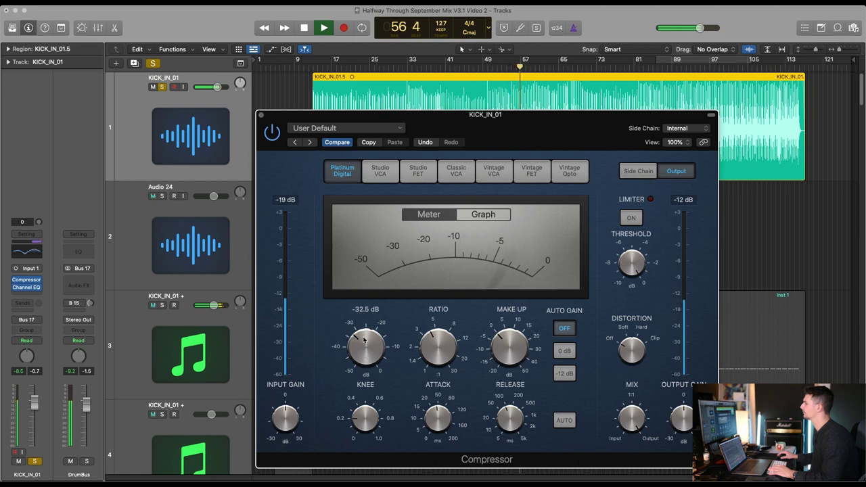
{"action": "left_click", "coordinate": [272, 133]}
{"action": "left_click", "coordinate": [272, 133]}
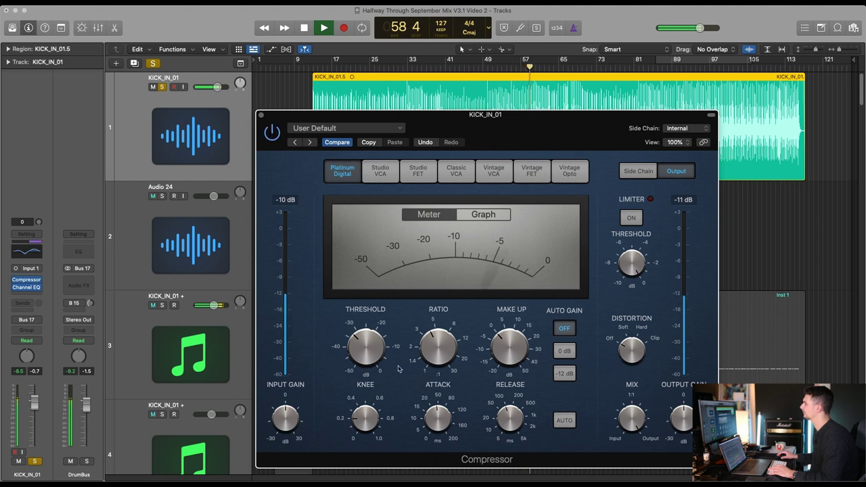
Step: Set the compressor's attack to 11.0 ms, and shorten its release to 11.0 ms during playback from bar 60
{"action": "left_click_drag", "start_coordinate": [443, 433], "coordinate": [440, 427]}
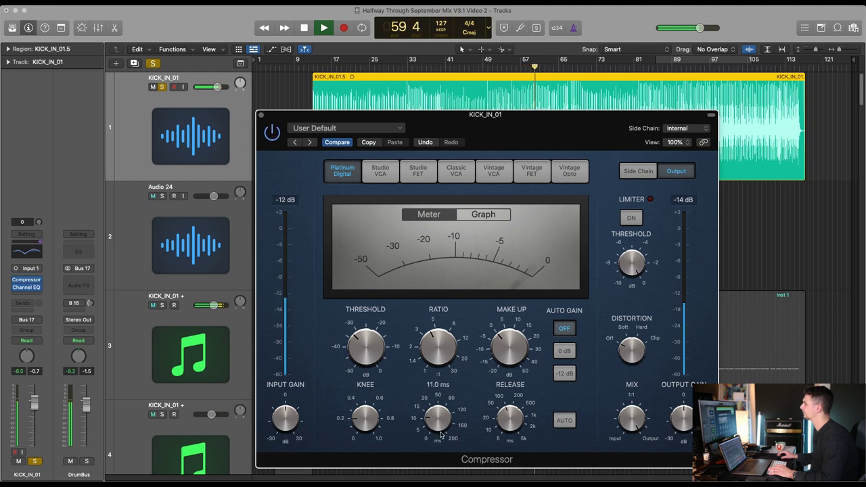
{"action": "key", "text": "space"}
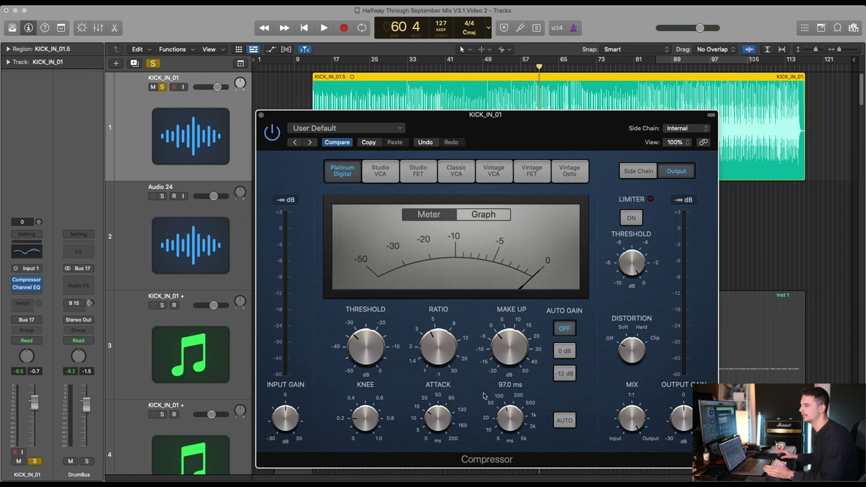
{"action": "left_click_drag", "start_coordinate": [519, 181], "coordinate": [506, 175]}
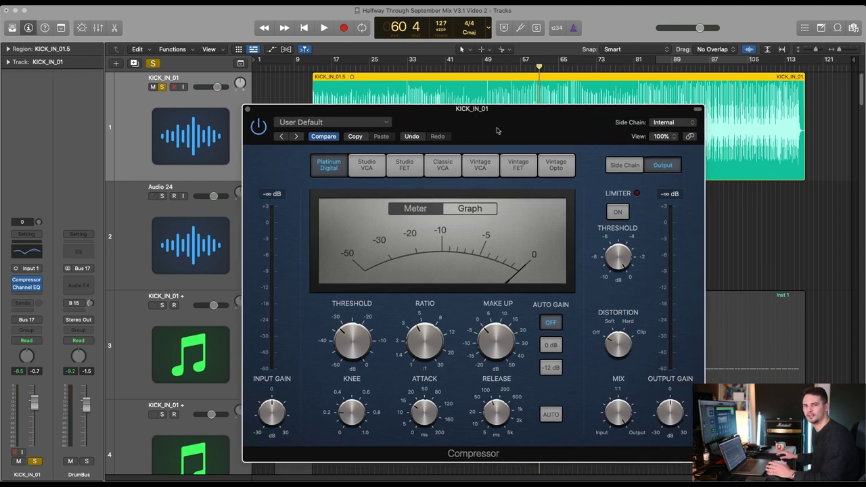
{"action": "key", "text": "space"}
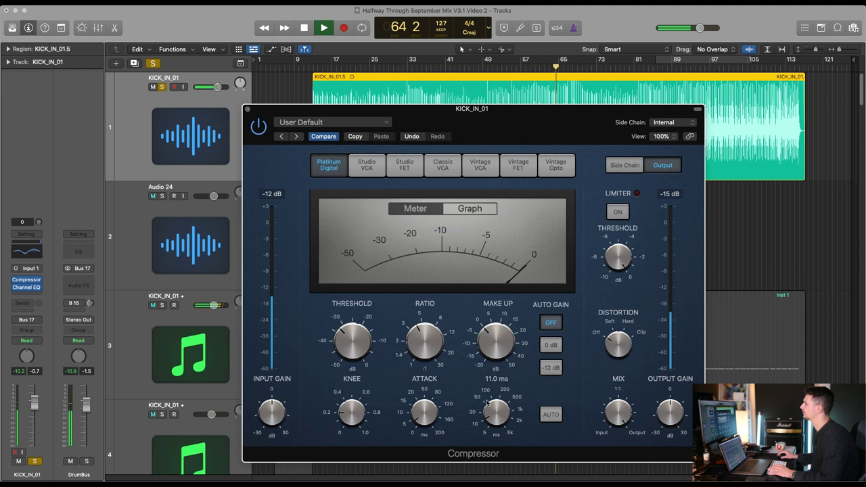
{"action": "mouse_move", "coordinate": [354, 336]}
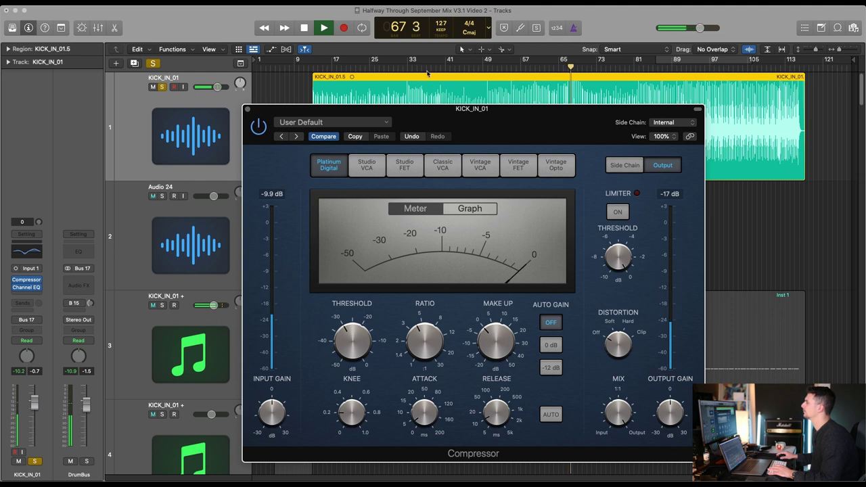
Step: Play the kick around bar 36 to hear it with the Compressor bypassed, stop playback and close the plug-in window
{"action": "key", "text": "alt+comma"}
{"action": "left_click", "coordinate": [313, 143]}
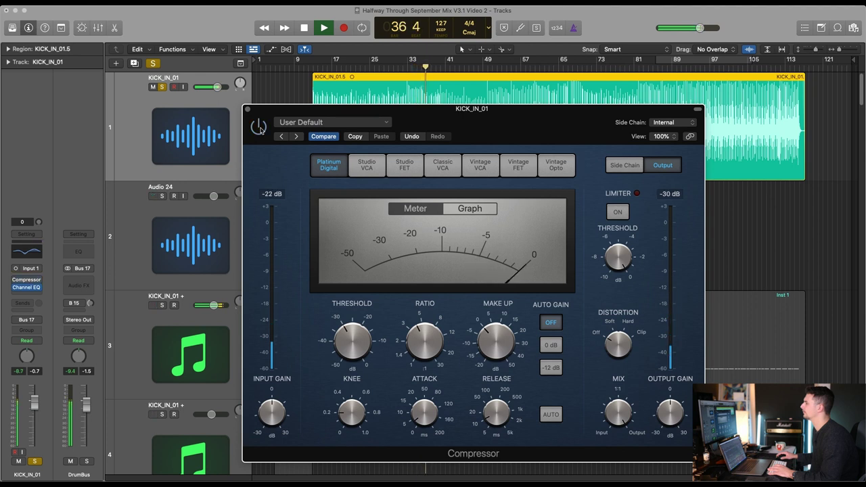
{"action": "key", "text": "space"}
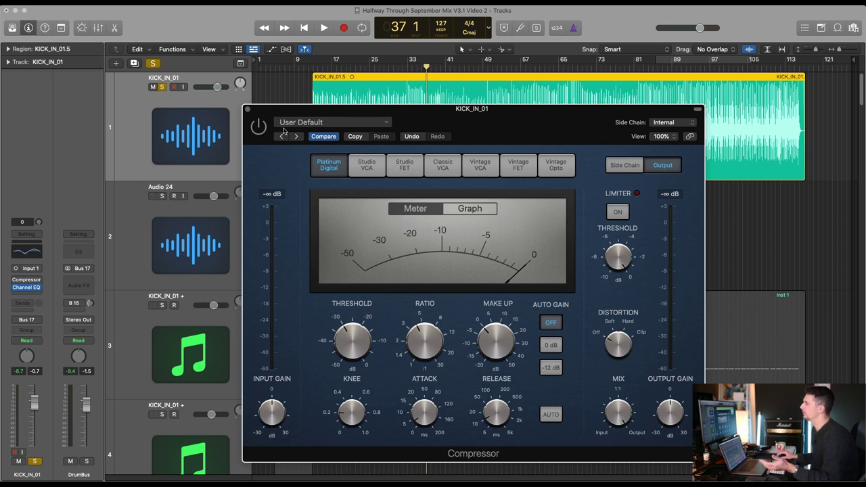
{"action": "left_click", "coordinate": [247, 109]}
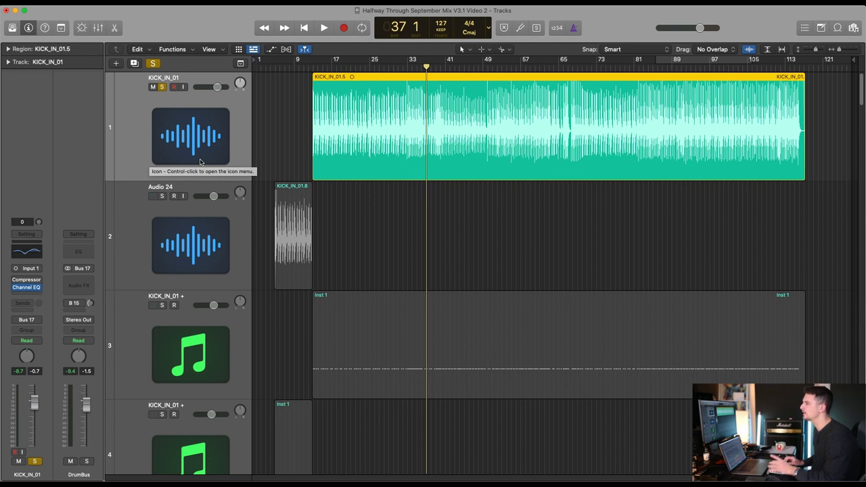
{"action": "key", "text": "super+Up"}
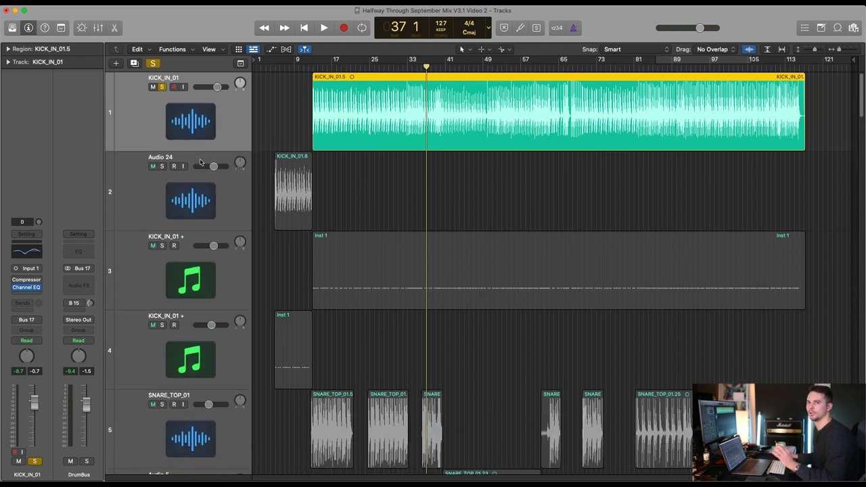
{"action": "left_click", "coordinate": [39, 280]}
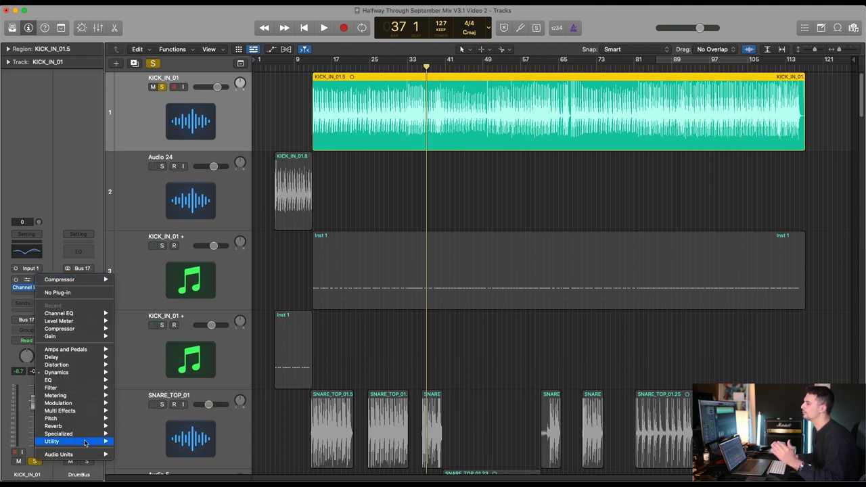
{"action": "mouse_move", "coordinate": [84, 459]}
{"action": "left_click", "coordinate": [282, 276]}
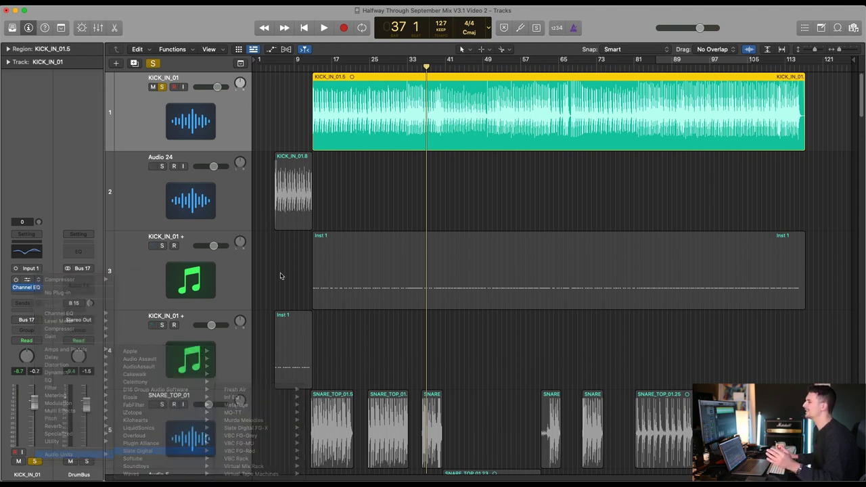
Step: Replace the kick's Compressor with Plugin Alliance's bx_console SSL 4000 E and place the playhead at bar 16
{"action": "left_click", "coordinate": [40, 280]}
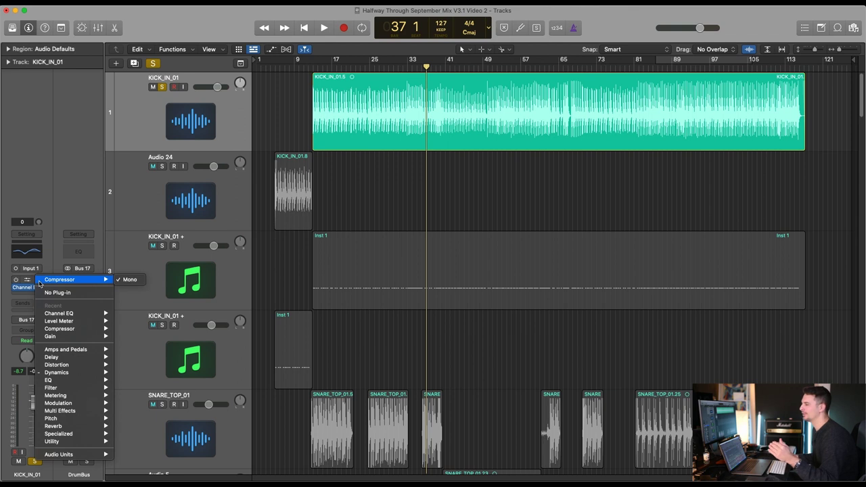
{"action": "mouse_move", "coordinate": [87, 460]}
{"action": "mouse_move", "coordinate": [154, 445]}
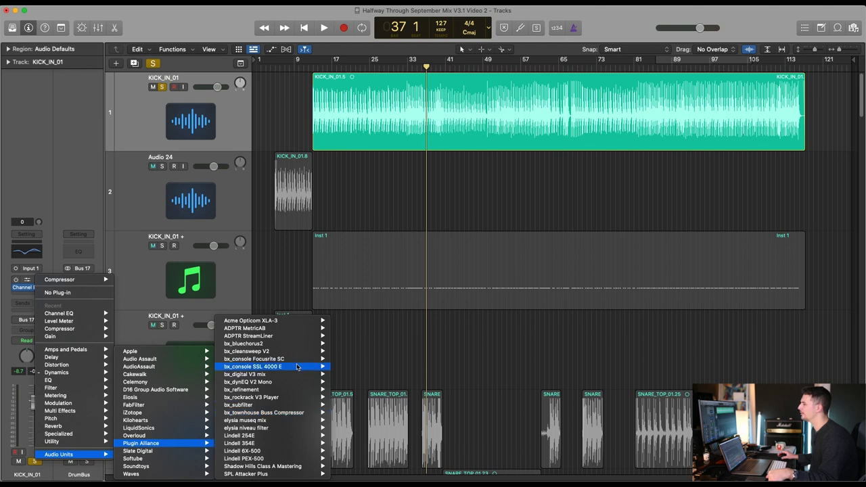
{"action": "left_click", "coordinate": [385, 338]}
{"action": "left_click_drag", "start_coordinate": [471, 77], "coordinate": [674, 72]}
{"action": "left_click", "coordinate": [331, 69]}
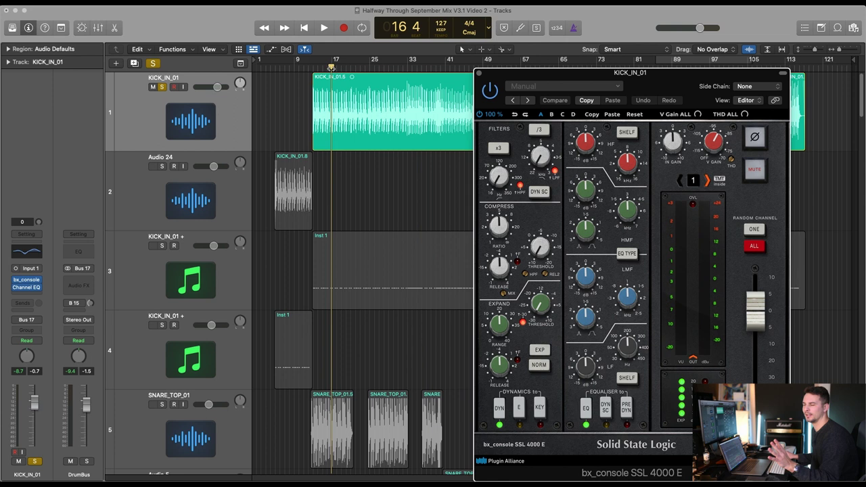
{"action": "left_click_drag", "start_coordinate": [510, 84], "coordinate": [505, 78]}
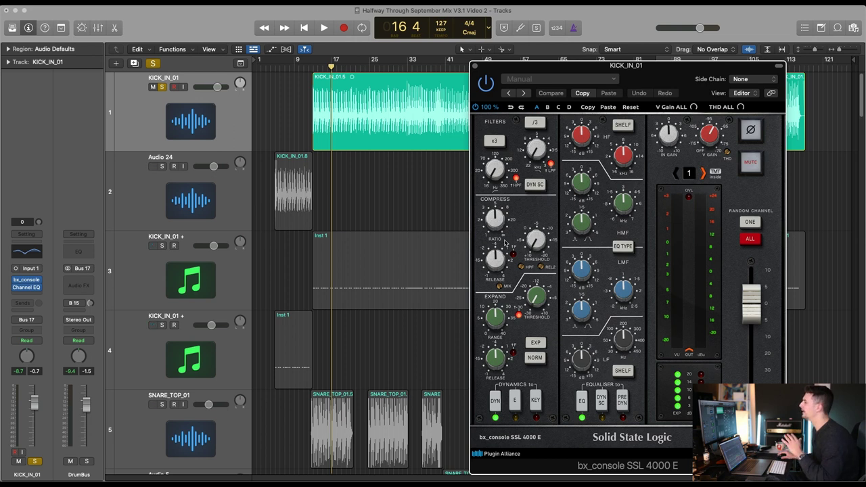
Step: Reduce the bx_console compressor's ratio and release, and lower its threshold while playing the kick from bar 16
{"action": "left_click_drag", "start_coordinate": [496, 220], "coordinate": [496, 227]}
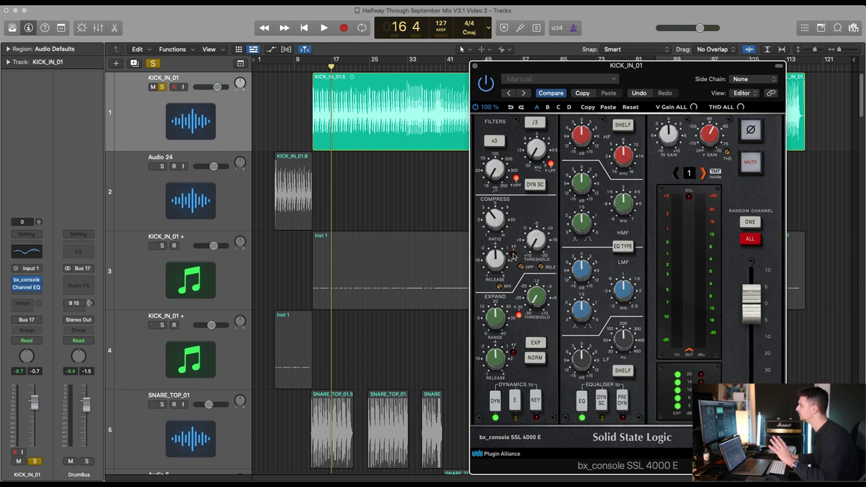
{"action": "mouse_move", "coordinate": [494, 262]}
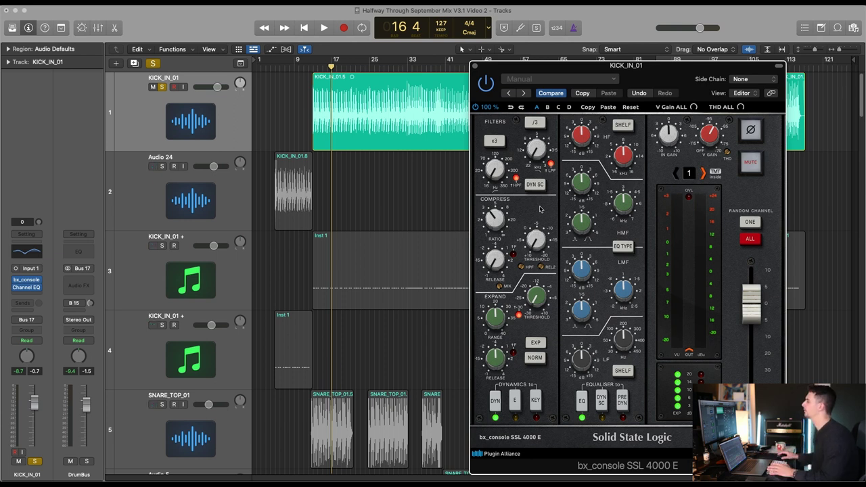
{"action": "key", "text": "space"}
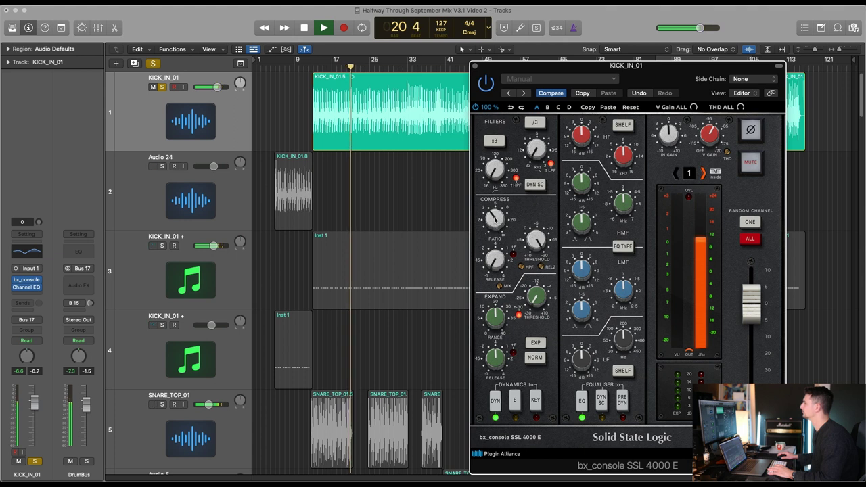
{"action": "left_click", "coordinate": [330, 106]}
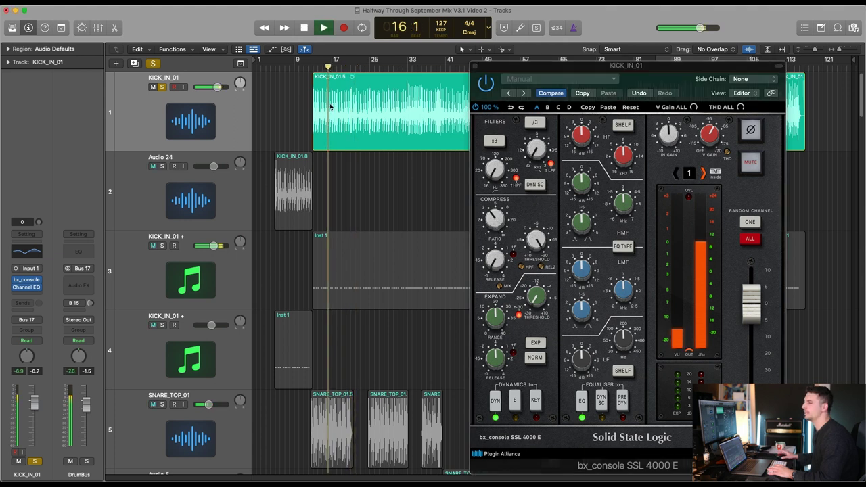
{"action": "key", "text": "space"}
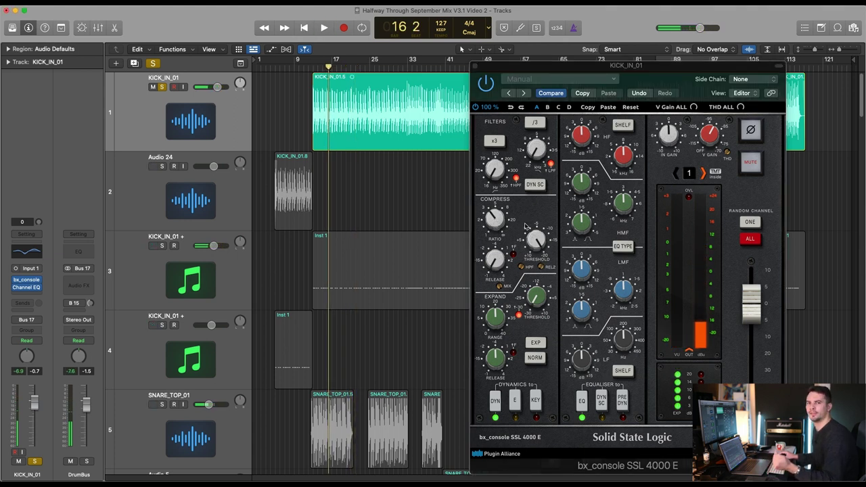
Step: Move the bx_console window clear of the webcam area and play the kick to examine its dynamics meters
{"action": "left_click_drag", "start_coordinate": [494, 70], "coordinate": [475, 55]}
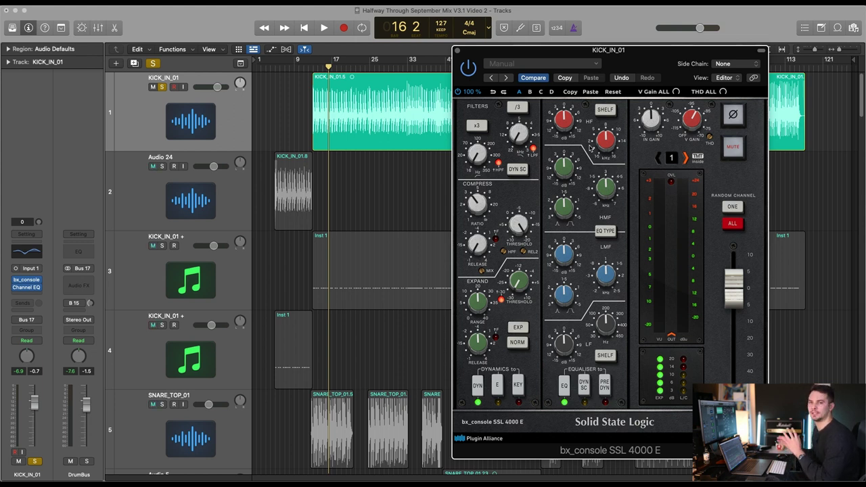
{"action": "left_click_drag", "start_coordinate": [482, 53], "coordinate": [530, 36]}
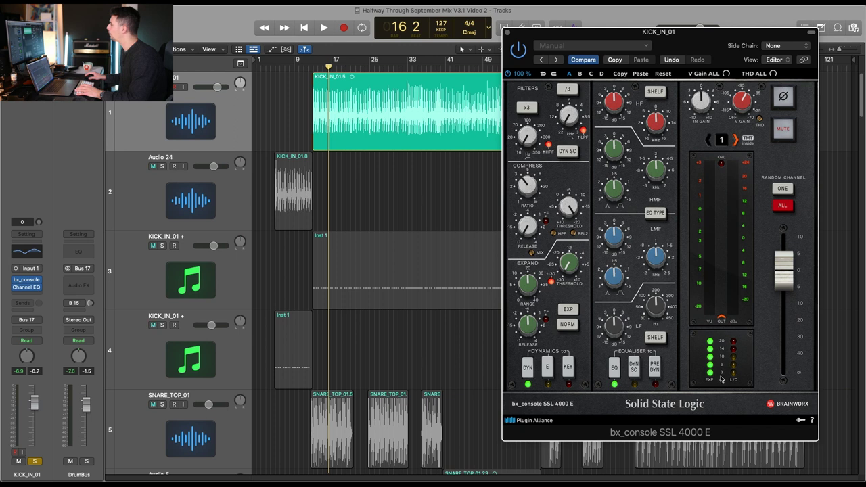
{"action": "key", "text": "space"}
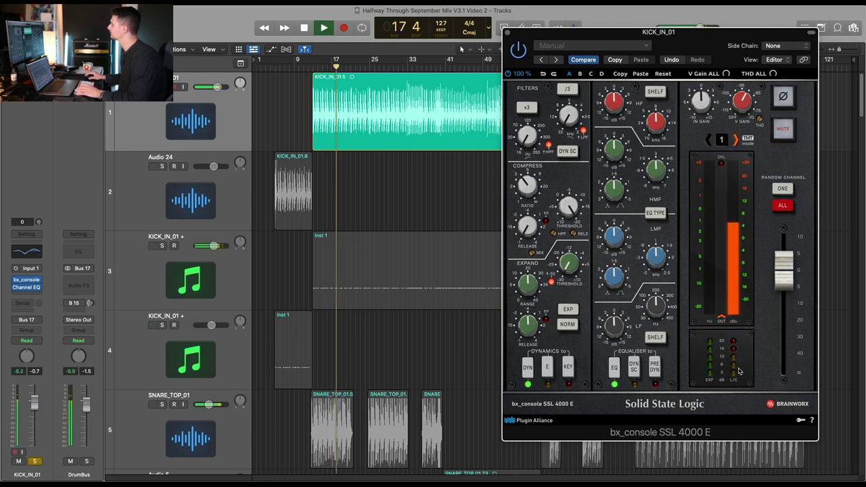
Step: Play the kick in short passes from around bar 17 to examine the bx_console's dynamics meters
{"action": "key", "text": "space"}
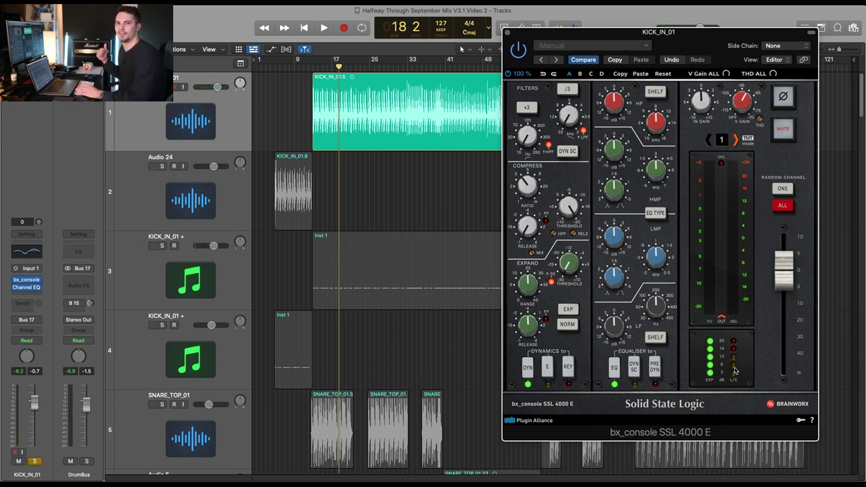
{"action": "key", "text": "space"}
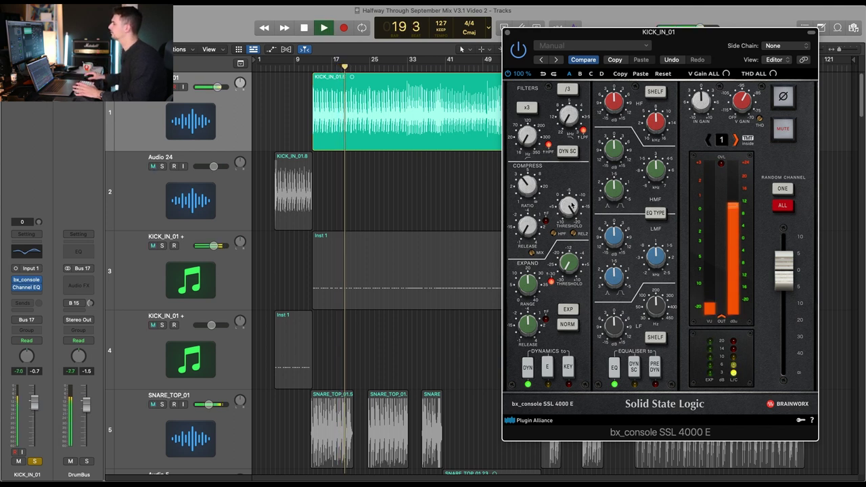
{"action": "key", "text": "space"}
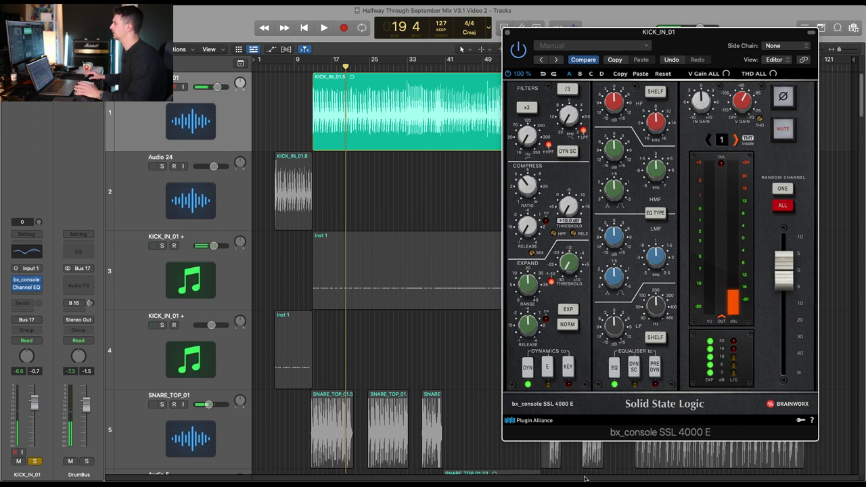
{"action": "key", "text": "space"}
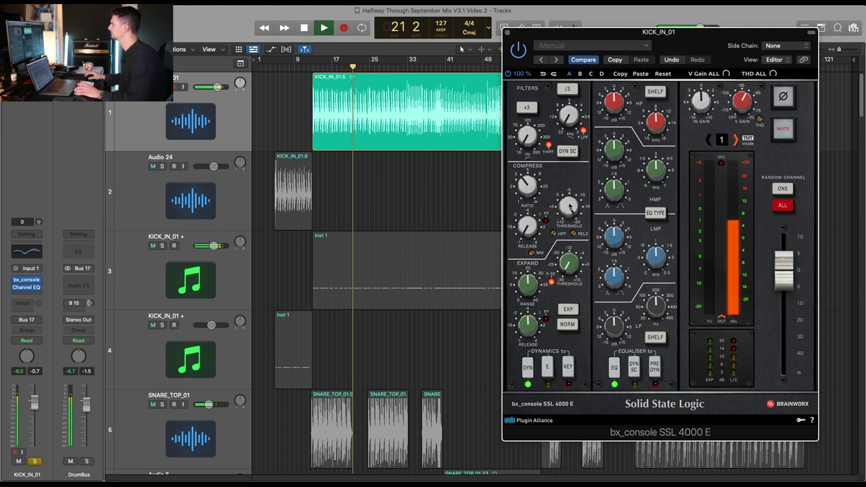
Step: Lower the bx_console compressor's threshold while the kick plays, stop playback and close the plug-in window
{"action": "mouse_move", "coordinate": [569, 205]}
{"action": "left_mouse_down"}
{"action": "mouse_move", "coordinate": [569, 235]}
{"action": "mouse_move", "coordinate": [568, 211]}
{"action": "left_mouse_up"}
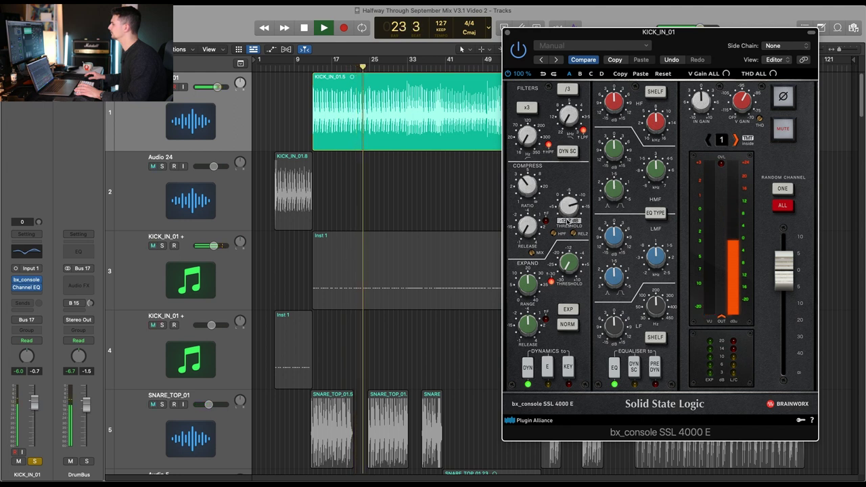
{"action": "key", "text": "space"}
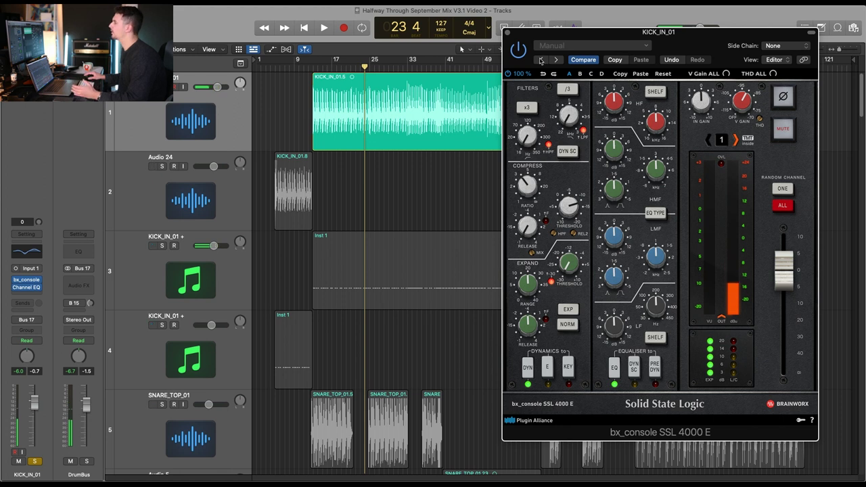
{"action": "left_click", "coordinate": [506, 34]}
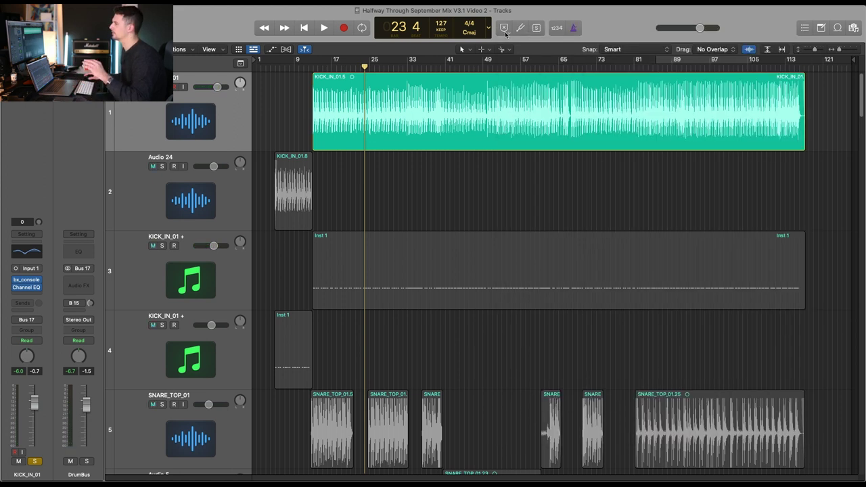
Step: Solo the SNARE_TOP_01 track and play its region in a cycle from about bar 25 to bar 33
{"action": "key", "text": "super+Up"}
{"action": "key", "text": "super+Up"}
{"action": "key", "text": "super+Up"}
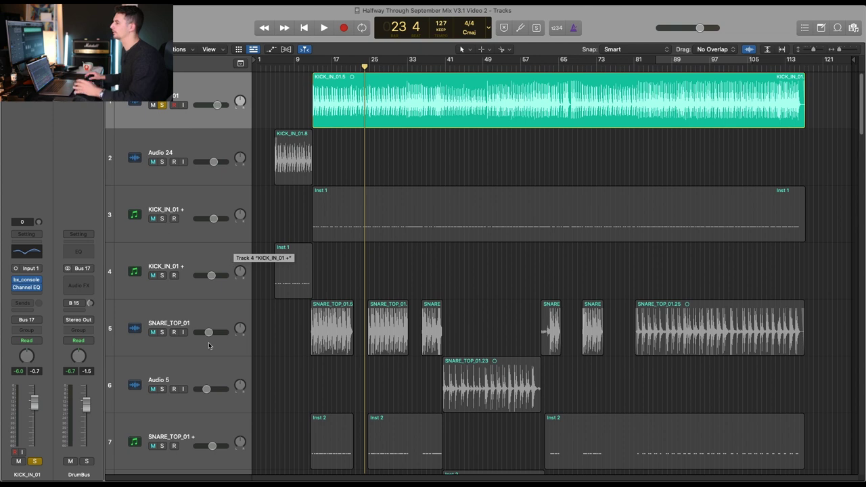
{"action": "left_click", "coordinate": [189, 321]}
{"action": "left_click", "coordinate": [162, 332]}
{"action": "left_click_drag", "start_coordinate": [334, 257], "coordinate": [524, 403]}
{"action": "left_click_drag", "start_coordinate": [365, 68], "coordinate": [482, 68]}
{"action": "key", "text": "space"}
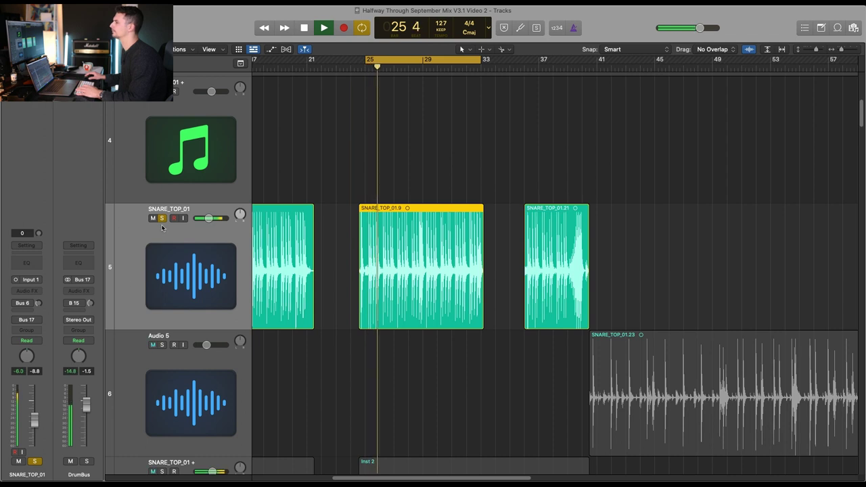
{"action": "key", "text": "space"}
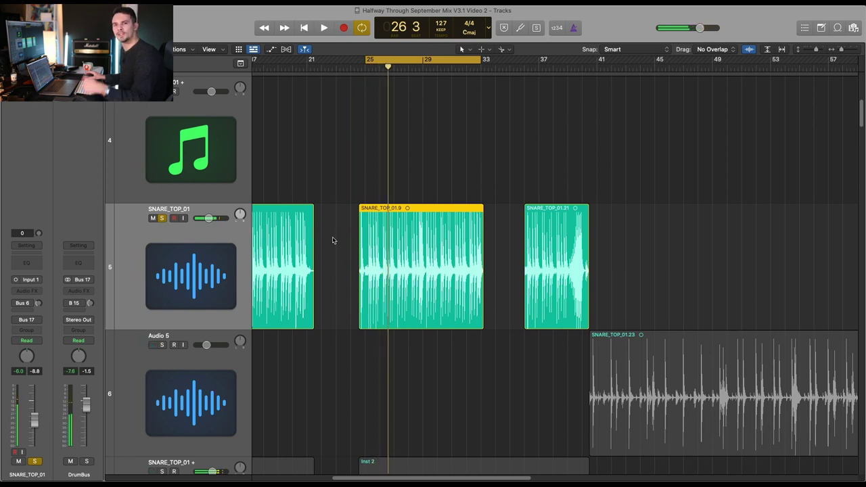
Step: Examine the snare waveform's transients and decay up close around bar 27
{"action": "left_click_drag", "start_coordinate": [349, 177], "coordinate": [546, 384]}
{"action": "left_click_drag", "start_coordinate": [396, 110], "coordinate": [466, 227]}
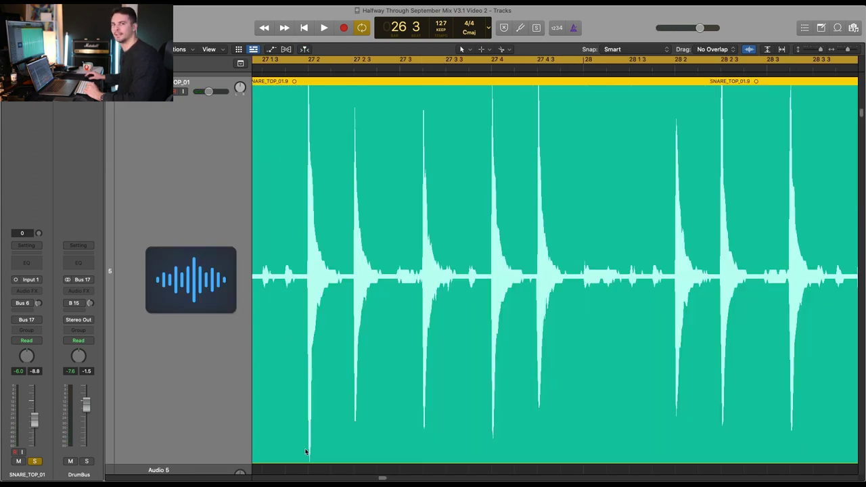
{"action": "left_click_drag", "start_coordinate": [296, 183], "coordinate": [386, 272]}
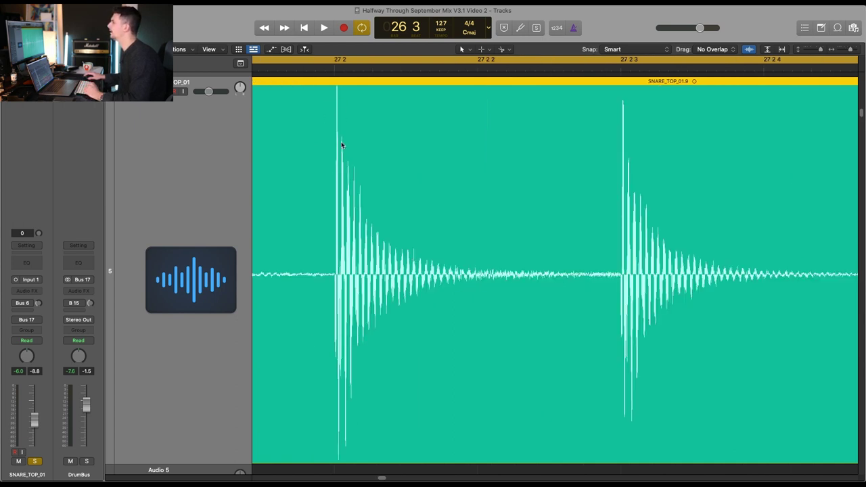
{"action": "left_click", "coordinate": [483, 287], "text": "ctrl+alt"}
{"action": "left_click", "coordinate": [450, 285], "text": "ctrl+alt"}
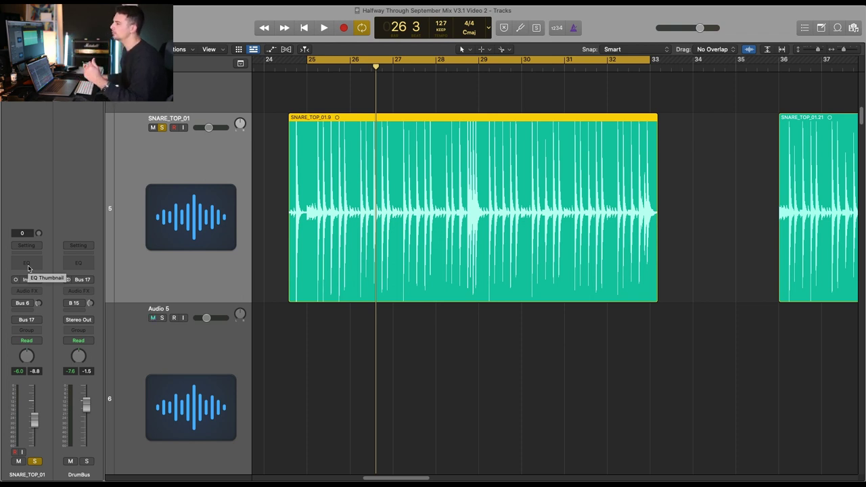
Step: Insert a Channel EQ on SNARE_TOP_01 and boost 5000 Hz by 8.9 dB while playing the snare
{"action": "left_click", "coordinate": [27, 262]}
{"action": "left_click_drag", "start_coordinate": [557, 142], "coordinate": [505, 205]}
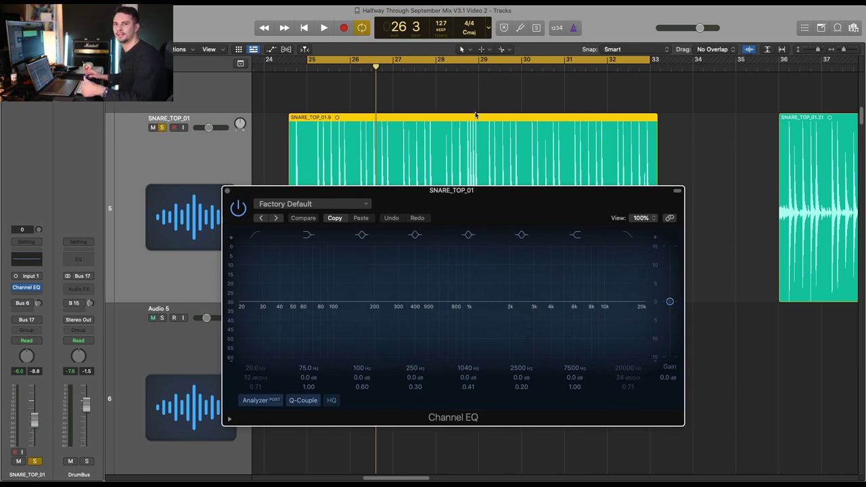
{"action": "key", "text": "space"}
{"action": "left_click_drag", "start_coordinate": [525, 302], "coordinate": [564, 265]}
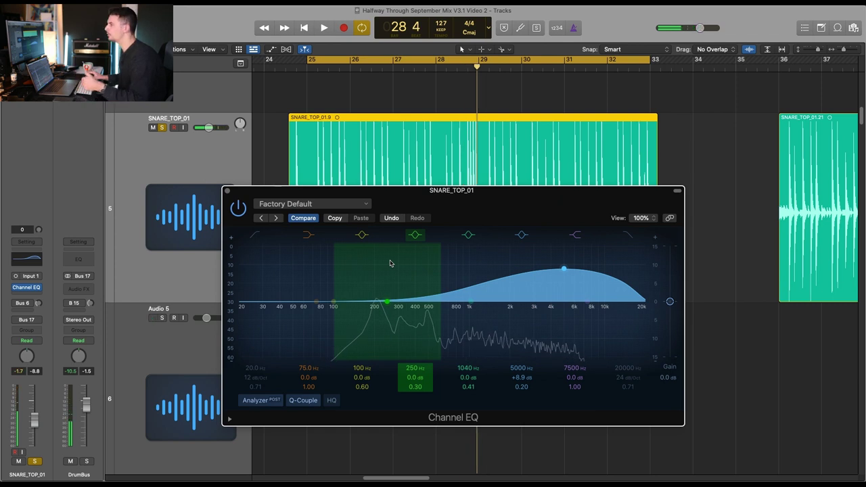
{"action": "left_click_drag", "start_coordinate": [498, 194], "coordinate": [533, 197]}
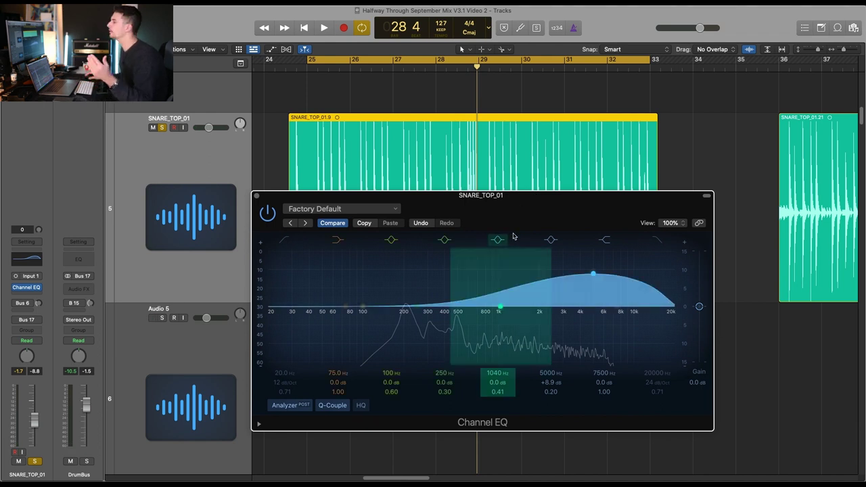
Step: Move the snare EQ's high boost to 6250 Hz at +8.6 dB and add a 6.2 dB boost at 151 Hz with Q 1.10
{"action": "key", "text": "space"}
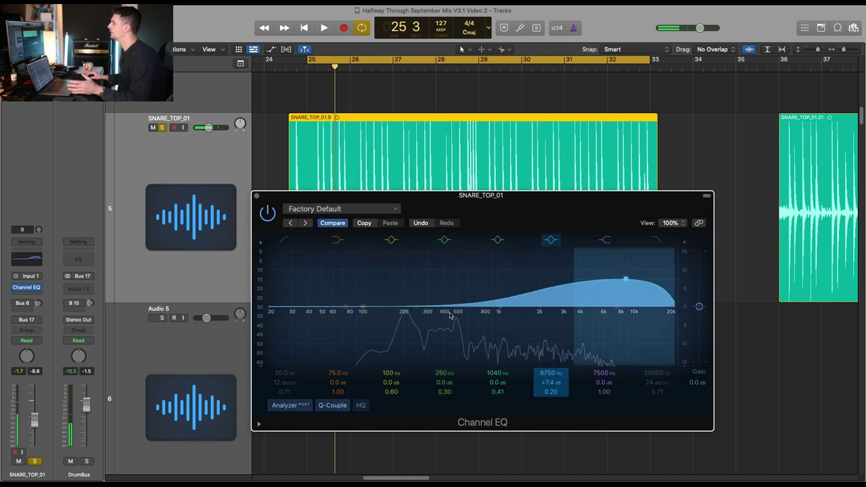
{"action": "left_click_drag", "start_coordinate": [415, 308], "coordinate": [386, 284]}
{"action": "key", "text": "space"}
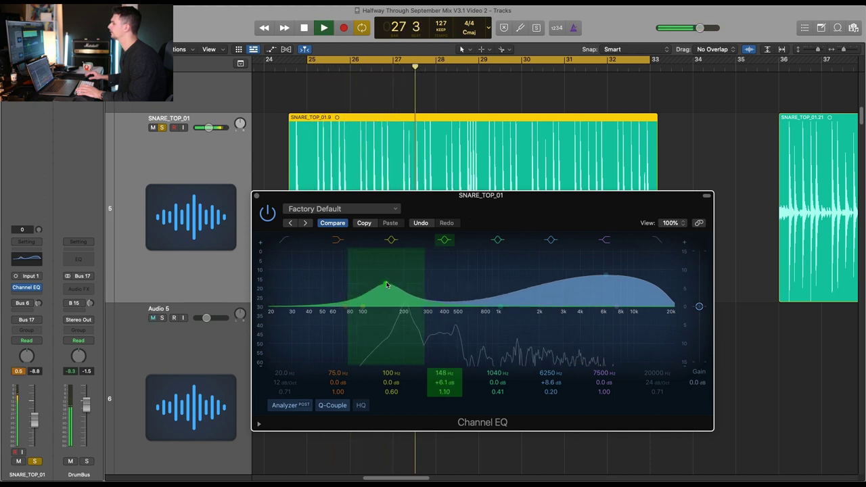
{"action": "key", "text": "space"}
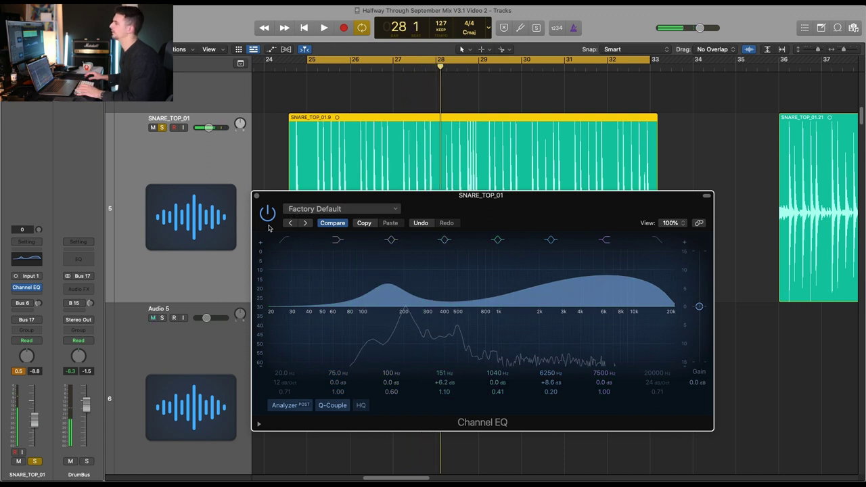
Step: Compare the looping snare with its Channel EQ bypassed and active, ending with the EQ on and playback stopped
{"action": "left_click", "coordinate": [268, 209]}
{"action": "key", "text": "space"}
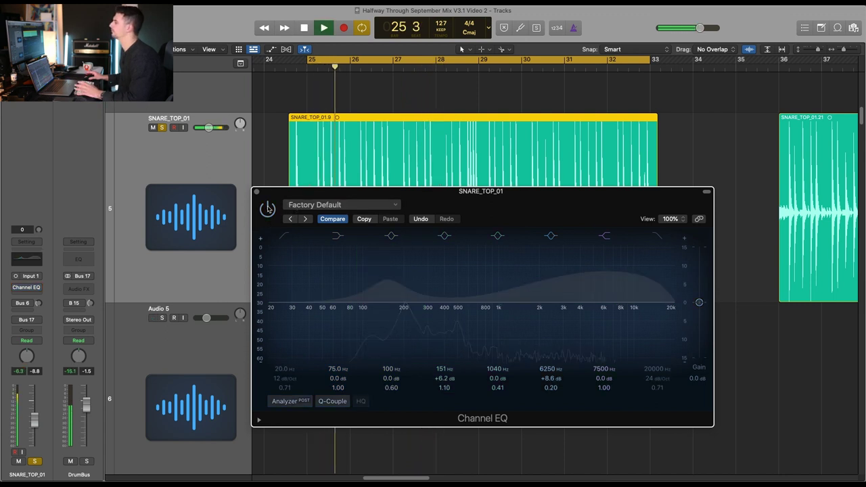
{"action": "left_click", "coordinate": [268, 209]}
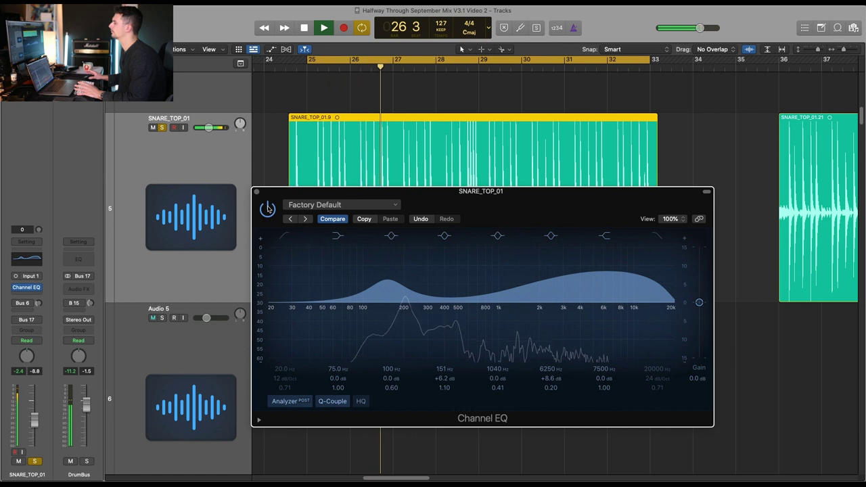
{"action": "key", "text": "space"}
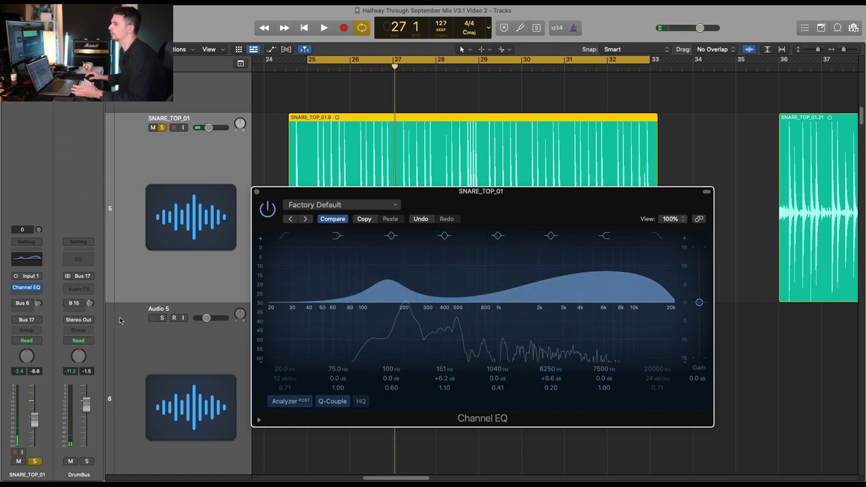
Step: Insert a Compressor after the Channel EQ on the SNARE_TOP_01 track
{"action": "left_click", "coordinate": [31, 296]}
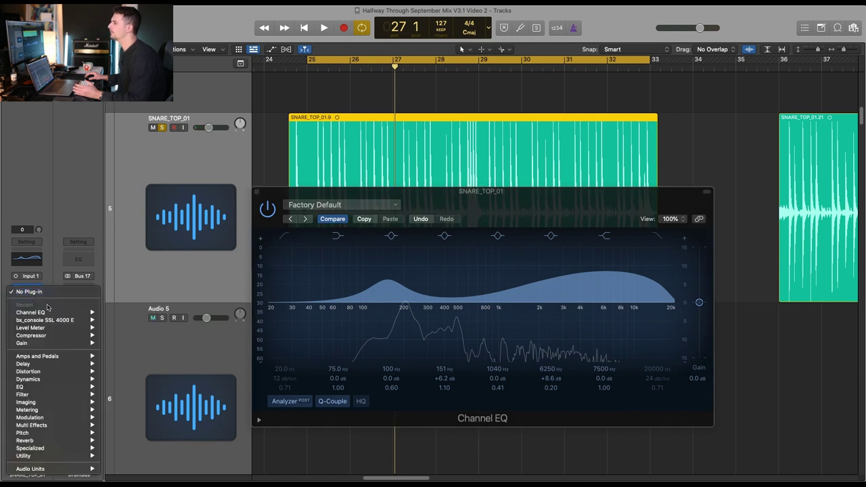
{"action": "mouse_move", "coordinate": [64, 329]}
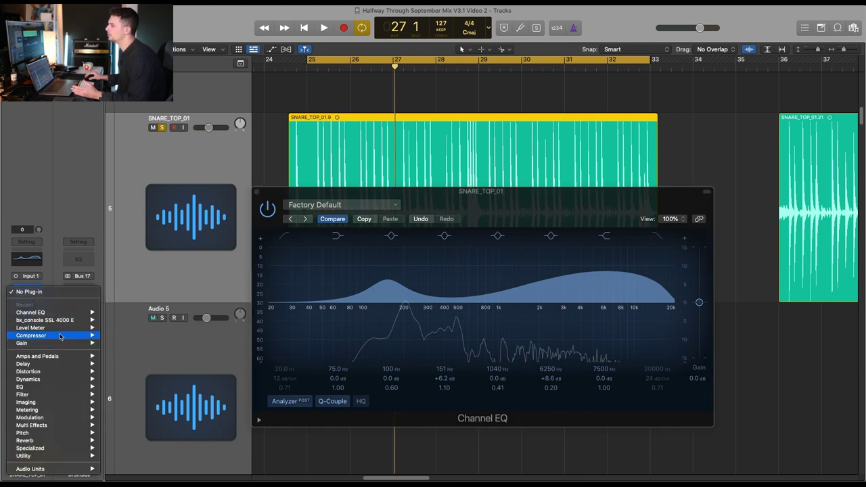
{"action": "key", "text": "Return"}
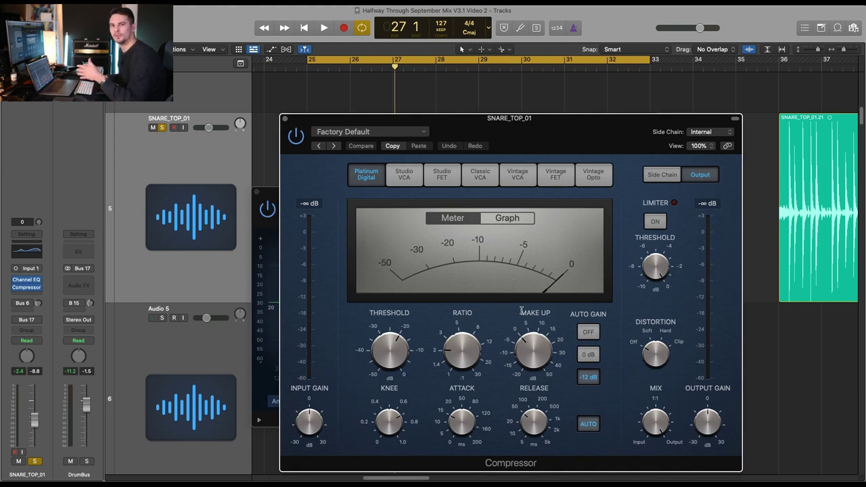
{"action": "mouse_move", "coordinate": [401, 428]}
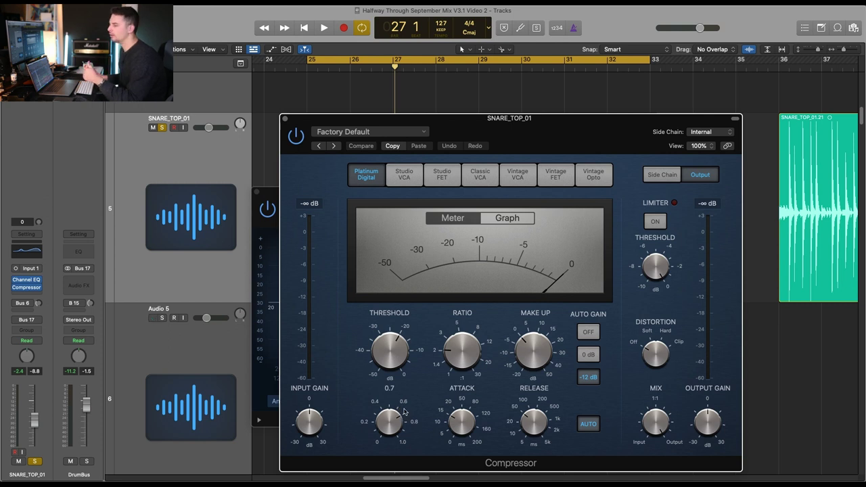
{"action": "mouse_move", "coordinate": [476, 389]}
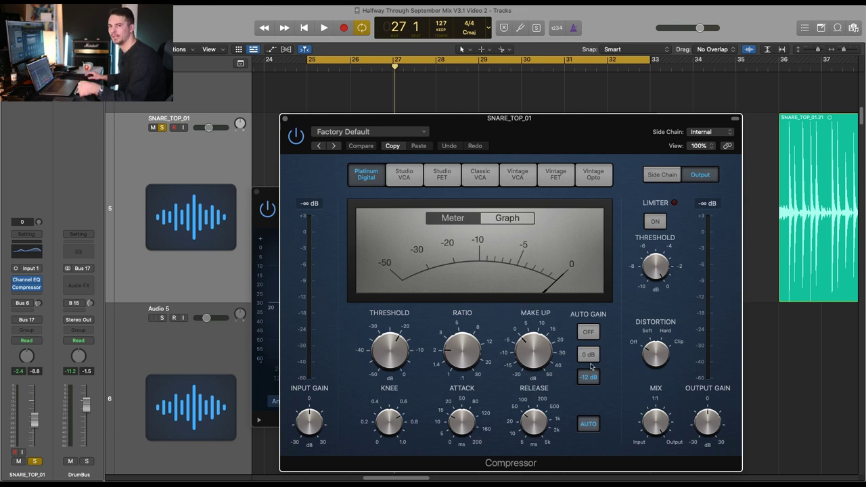
Step: View the Compressor's graph display, return to its meter display and move the plug-in window slightly up
{"action": "left_click", "coordinate": [520, 222]}
{"action": "left_click", "coordinate": [450, 217]}
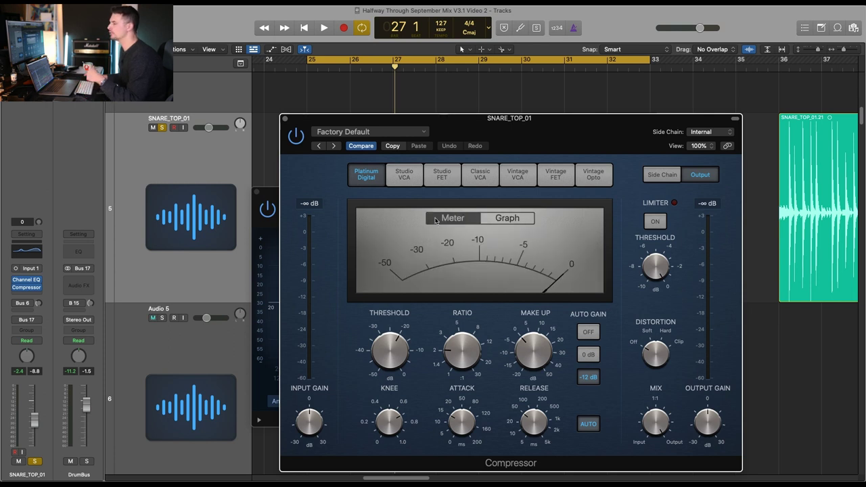
{"action": "left_click_drag", "start_coordinate": [440, 129], "coordinate": [434, 108]}
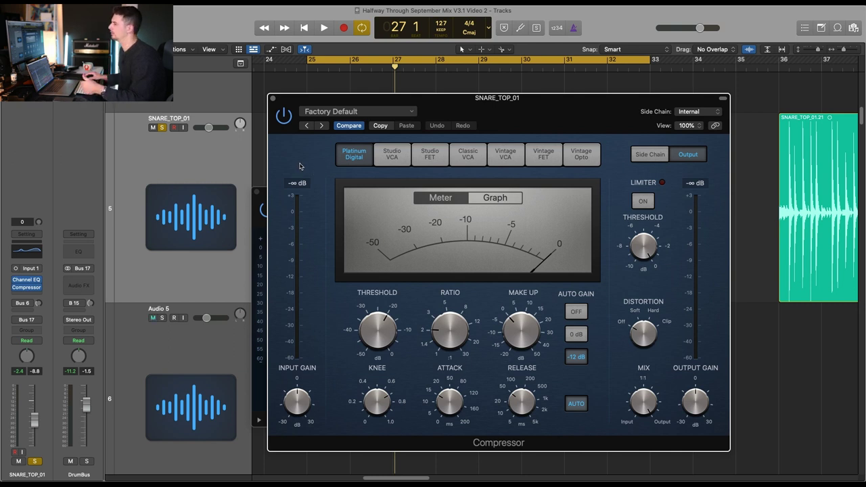
Step: Set the Compressor's knee to 0, turn off auto release, shorten attack, and use a 9.5 ms release and 3.5:1 ratio
{"action": "left_click_drag", "start_coordinate": [372, 402], "coordinate": [374, 401]}
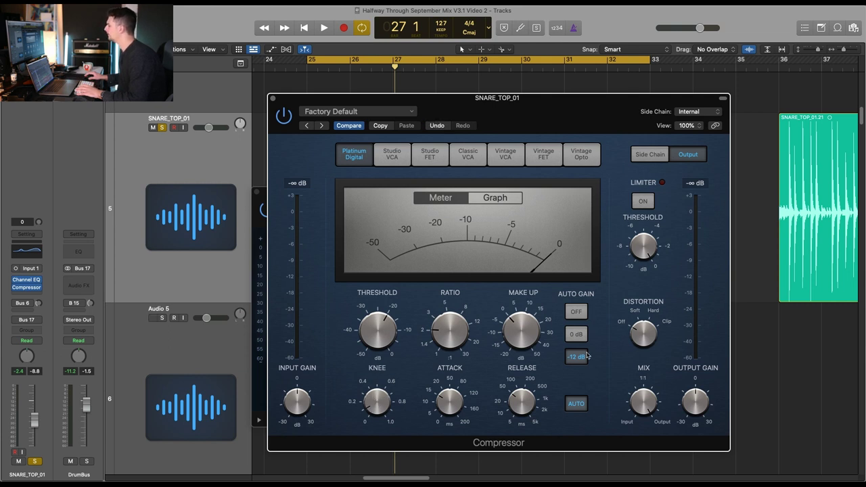
{"action": "left_click", "coordinate": [575, 403]}
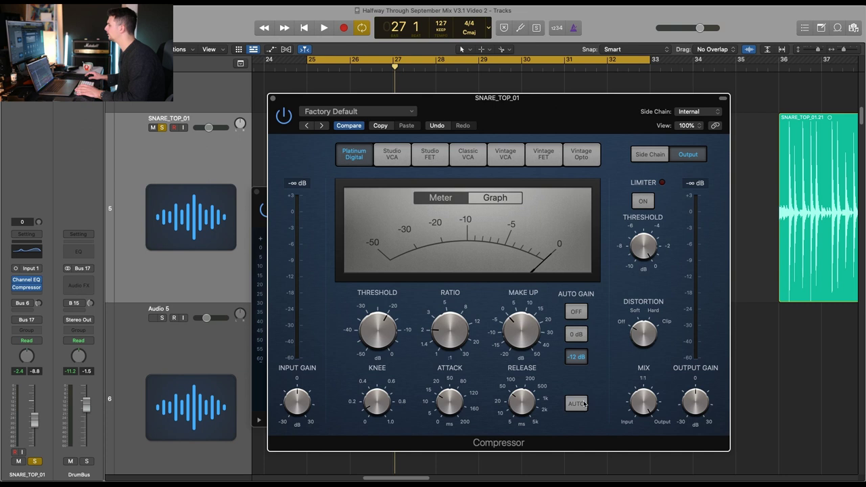
{"action": "left_click_drag", "start_coordinate": [454, 410], "coordinate": [451, 411]}
{"action": "left_click_drag", "start_coordinate": [525, 397], "coordinate": [527, 418]}
{"action": "left_click_drag", "start_coordinate": [446, 353], "coordinate": [451, 319]}
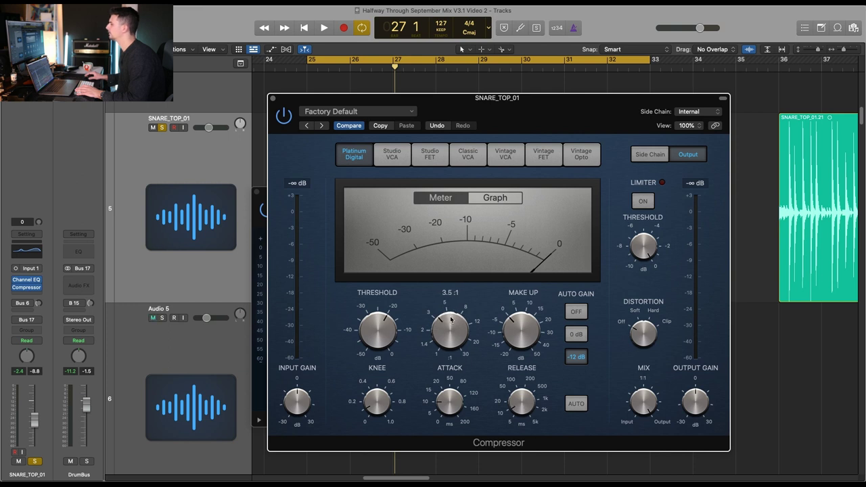
Step: Lower the Compressor's threshold and switch Auto Gain off while the snare plays
{"action": "key", "text": "space"}
{"action": "left_click_drag", "start_coordinate": [383, 323], "coordinate": [388, 350]}
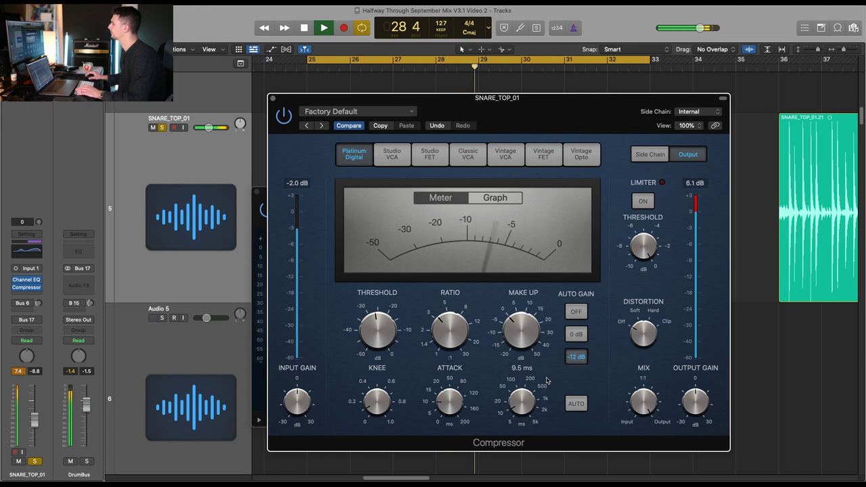
{"action": "left_click", "coordinate": [575, 312]}
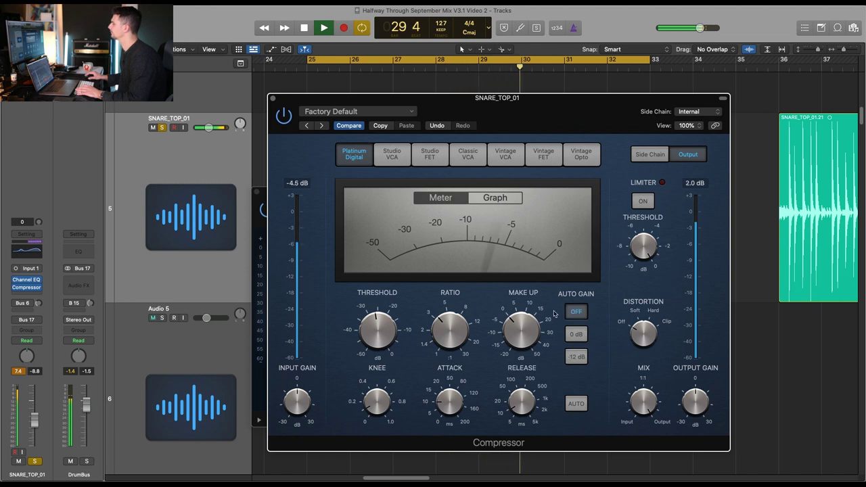
Step: Bypass and re-enable the Compressor during playback to compare the snare's processed and unprocessed sound
{"action": "left_click", "coordinate": [284, 116]}
{"action": "left_click", "coordinate": [284, 116]}
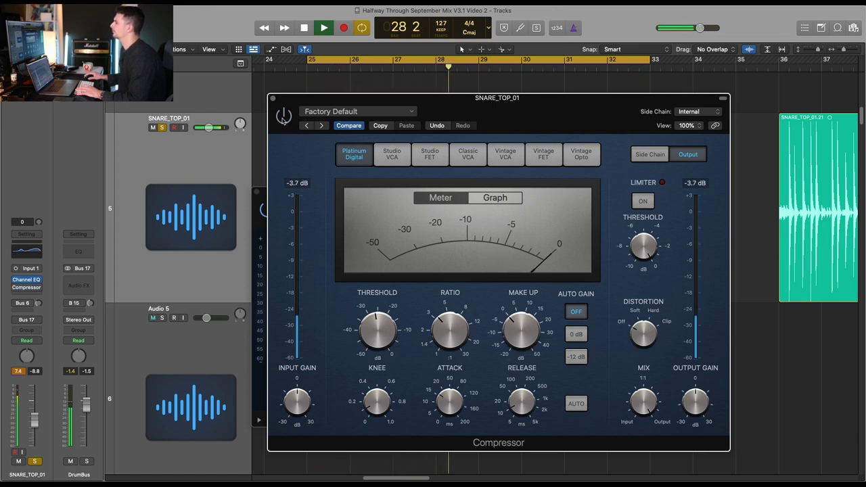
{"action": "key", "text": "space"}
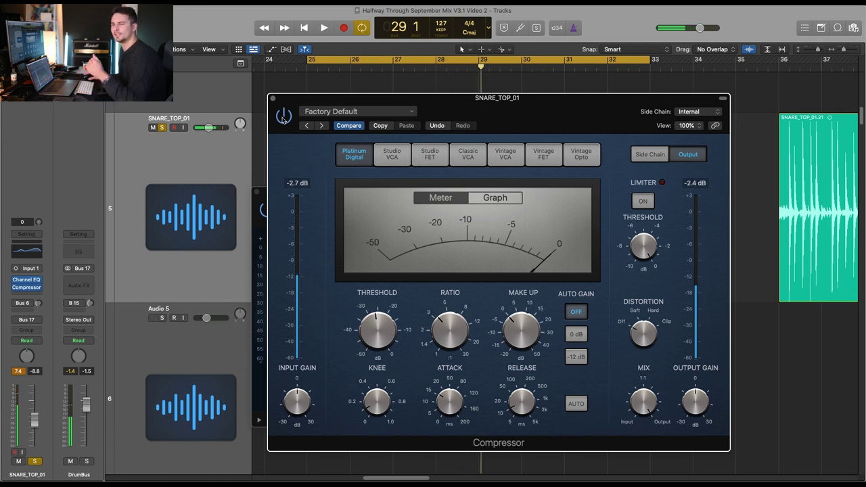
Step: Raise the Compressor's threshold to about -21 dB and audition the snare
{"action": "mouse_move", "coordinate": [380, 332]}
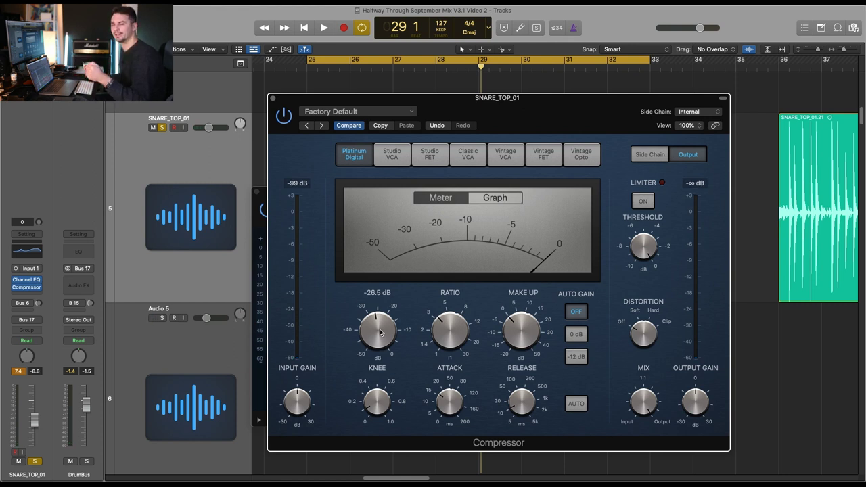
{"action": "left_click_drag", "start_coordinate": [381, 336], "coordinate": [384, 322]}
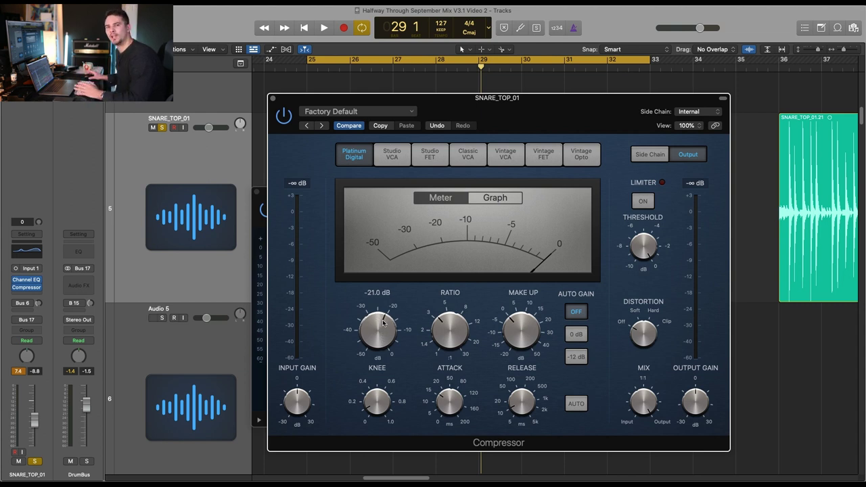
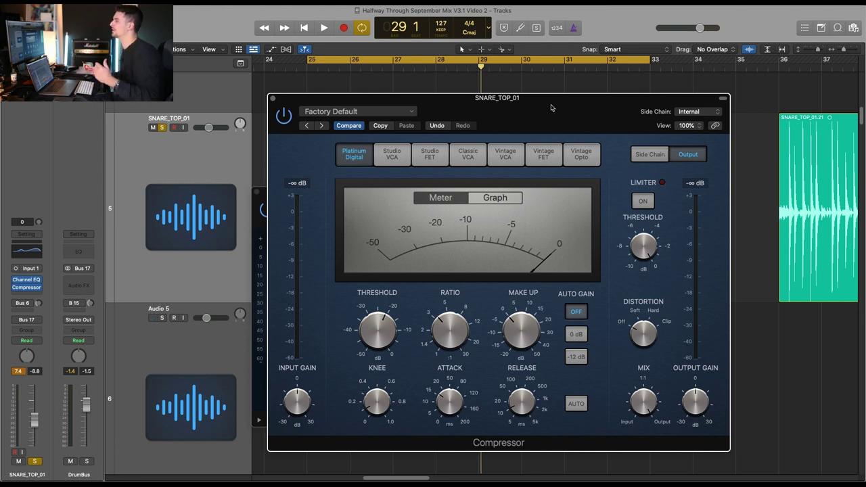
{"action": "key", "text": "space"}
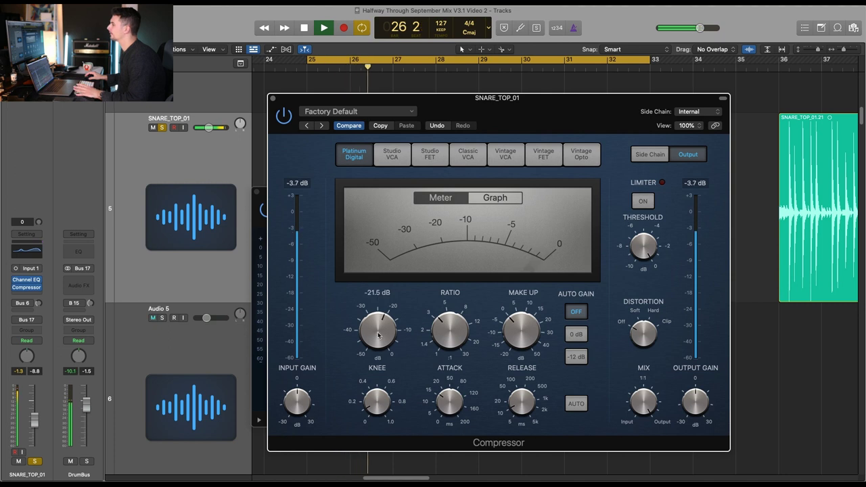
Step: Close the Compressor and Channel EQ windows and reduce the track height to review the KICK_IN_01 channel strip
{"action": "left_click", "coordinate": [273, 99]}
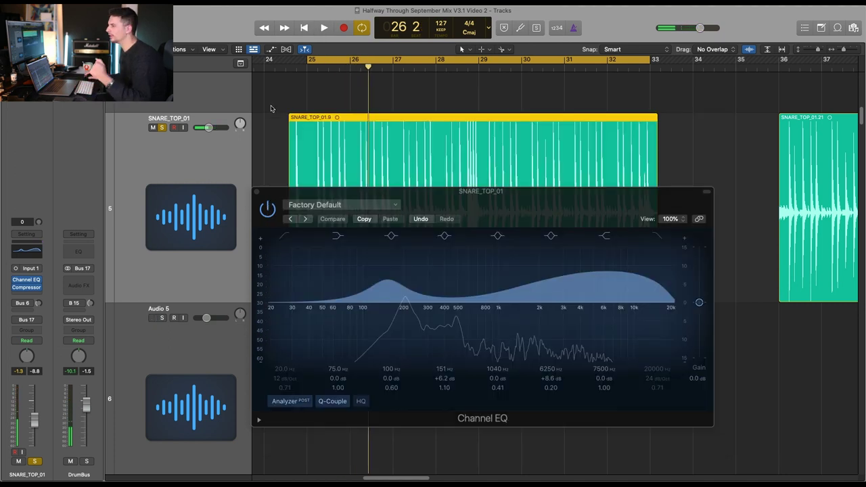
{"action": "left_click", "coordinate": [258, 193]}
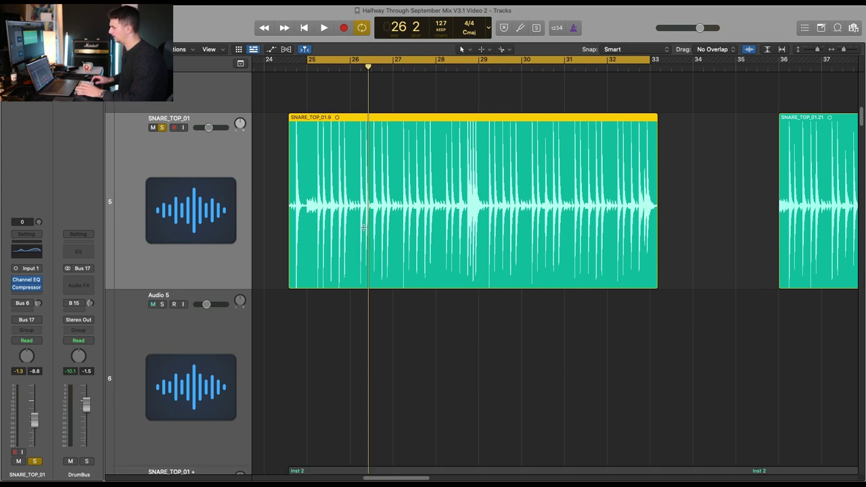
{"action": "key", "text": "super+Up"}
{"action": "key", "text": "super+Up"}
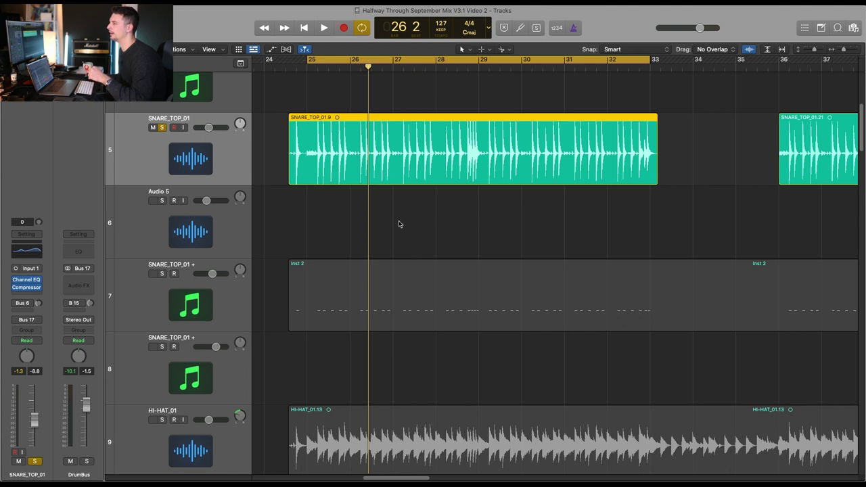
{"action": "scroll", "coordinate": [399, 224], "scroll_direction": "up", "scroll_amount": 2}
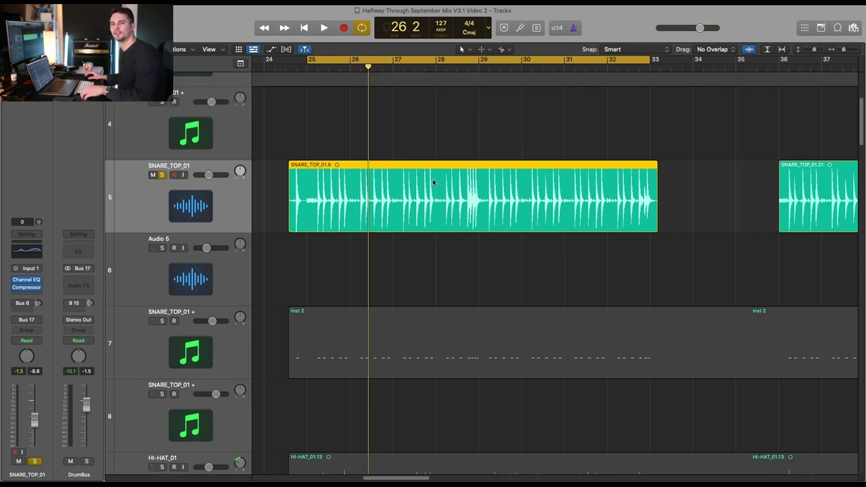
{"action": "key", "text": "super+Up"}
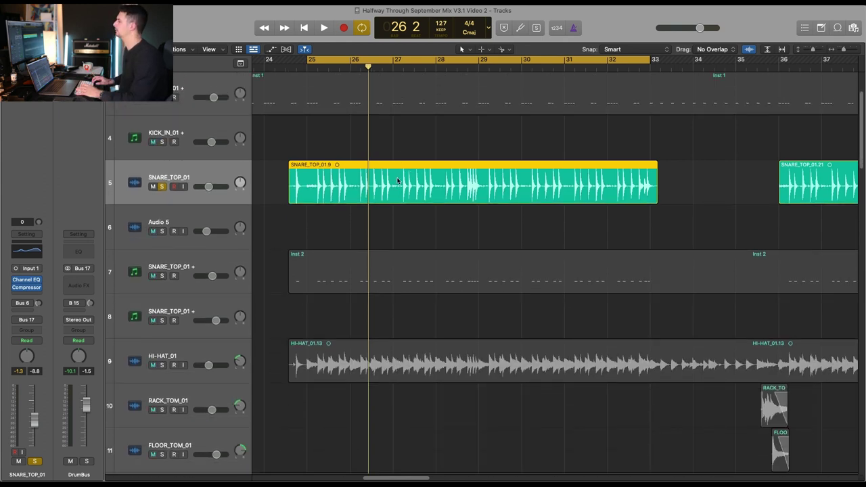
{"action": "scroll", "coordinate": [406, 180], "scroll_direction": "up", "scroll_amount": 3}
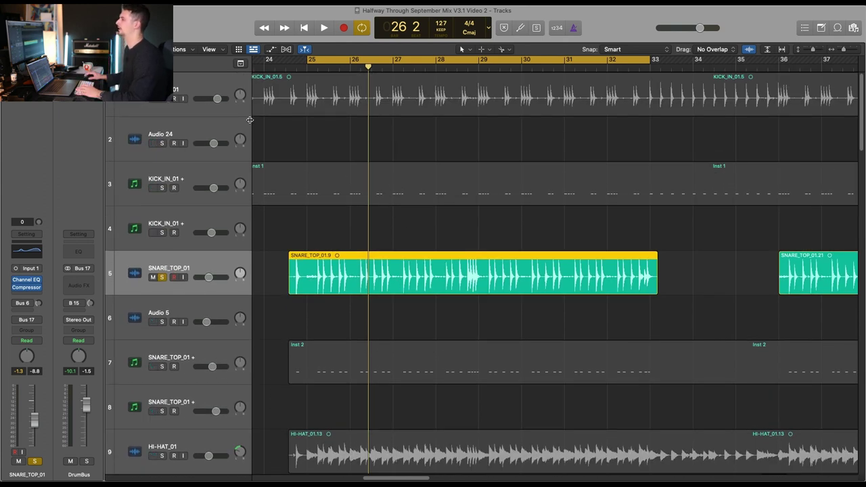
{"action": "left_click", "coordinate": [186, 82]}
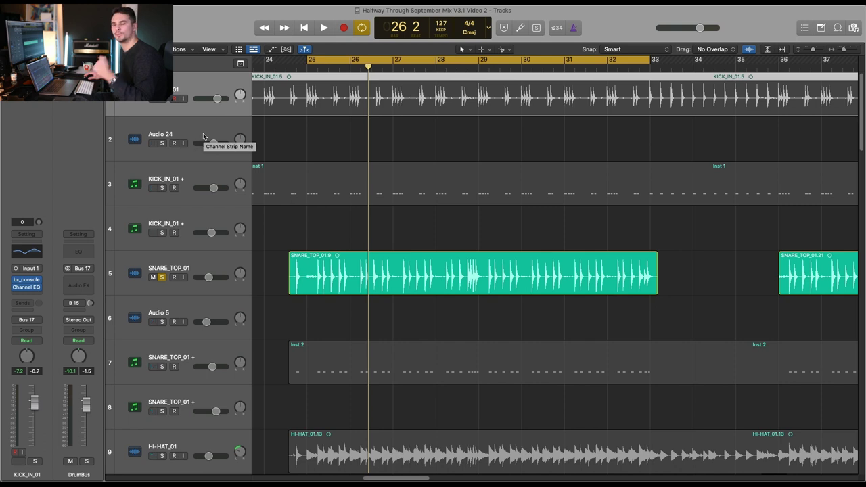
Step: Bypass SNARE_TOP_01's Channel EQ and Compressor and insert a mono bx_console SSL 4000 E after them
{"action": "left_click", "coordinate": [199, 255]}
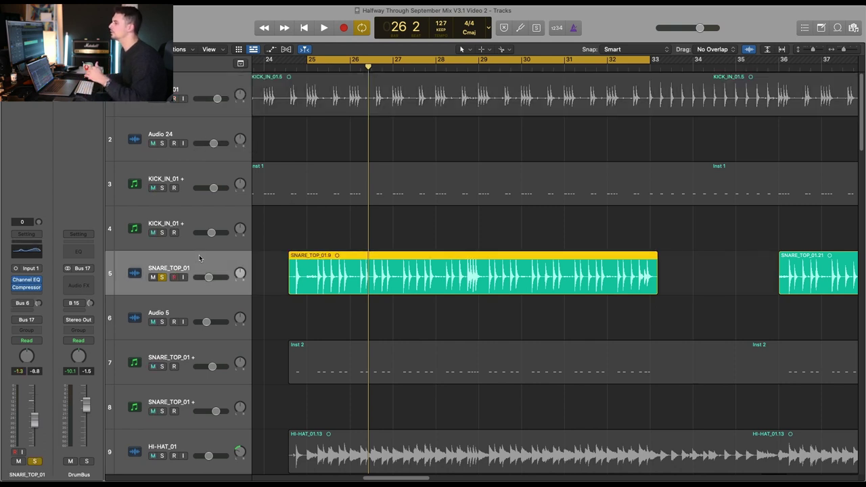
{"action": "mouse_move", "coordinate": [43, 282]}
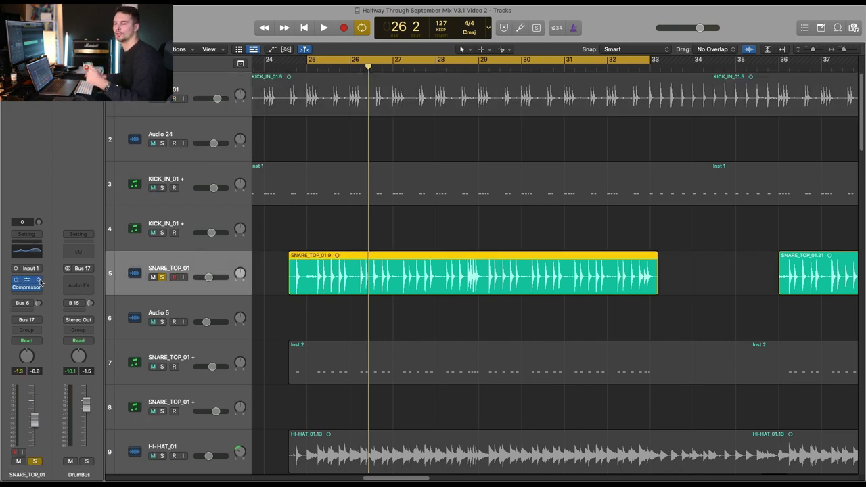
{"action": "left_click", "coordinate": [16, 280]}
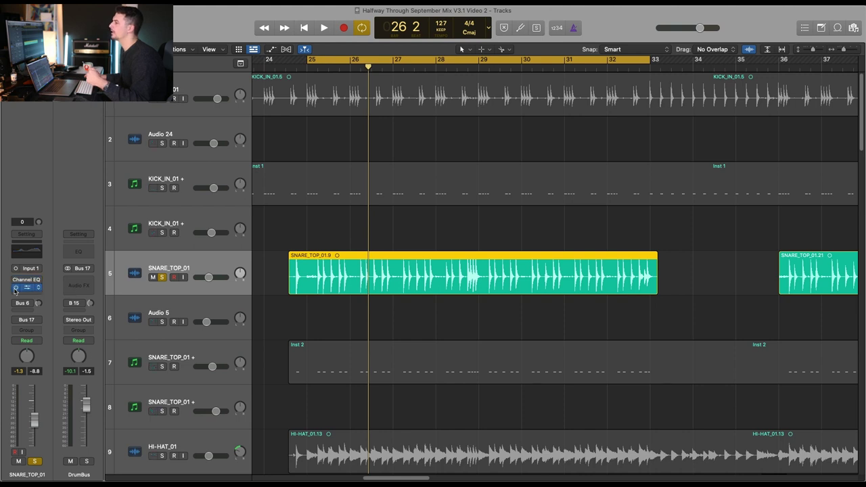
{"action": "left_click", "coordinate": [27, 287]}
{"action": "mouse_move", "coordinate": [76, 315]}
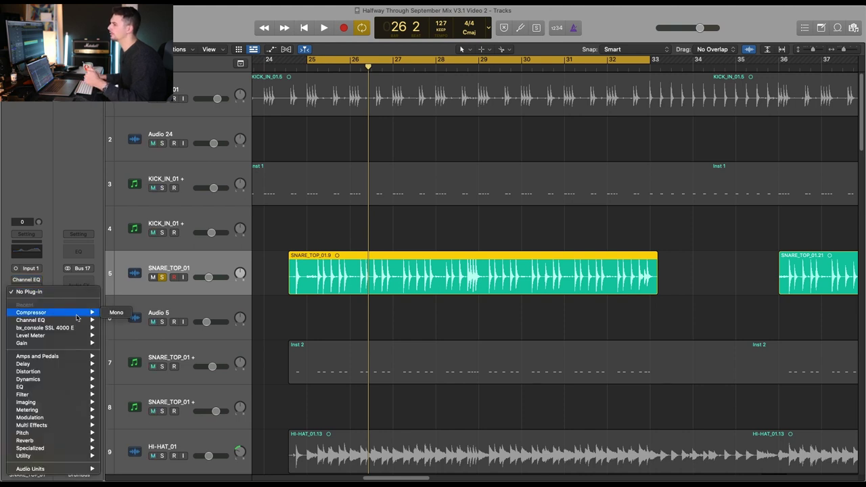
{"action": "left_click", "coordinate": [117, 328]}
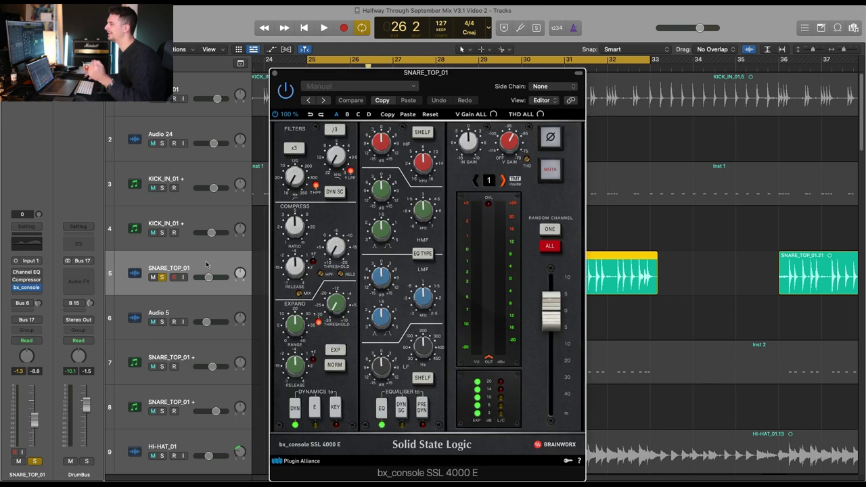
{"action": "left_click_drag", "start_coordinate": [438, 73], "coordinate": [661, 49]}
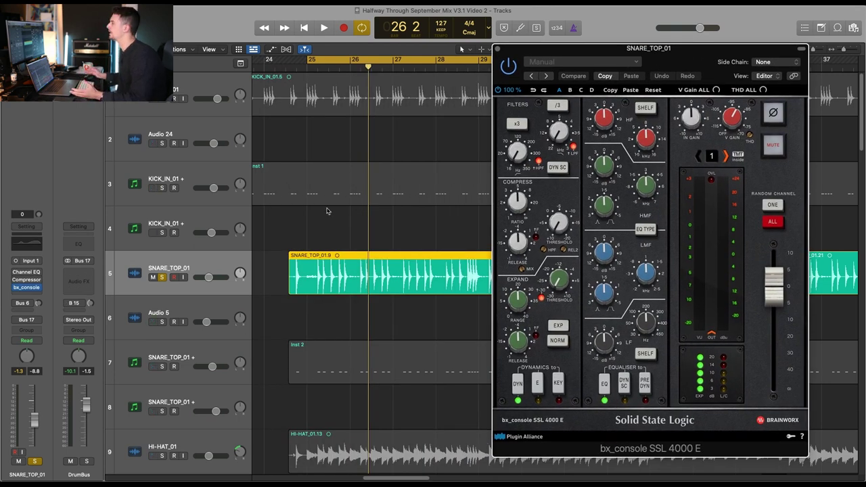
Step: Boost the bx_console's HF and LF bands while the snare plays, switching both to Bell and LF frequency to about 120 Hz
{"action": "key", "text": "space"}
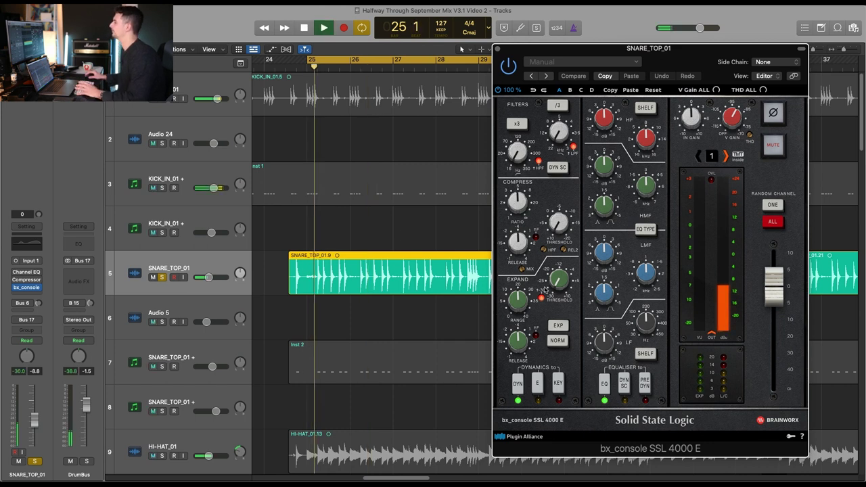
{"action": "left_click_drag", "start_coordinate": [615, 105], "coordinate": [638, 114]}
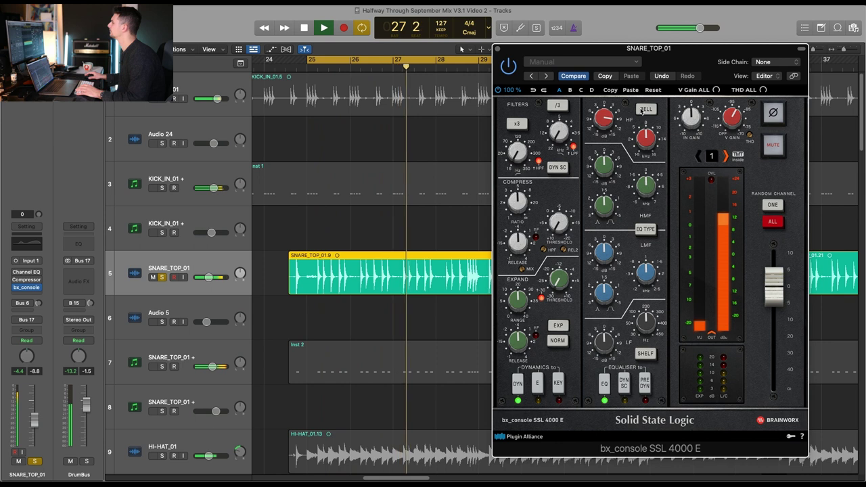
{"action": "left_click", "coordinate": [642, 110]}
{"action": "left_click_drag", "start_coordinate": [604, 341], "coordinate": [606, 348]}
{"action": "left_click", "coordinate": [645, 353]}
{"action": "left_click_drag", "start_coordinate": [647, 320], "coordinate": [648, 340]}
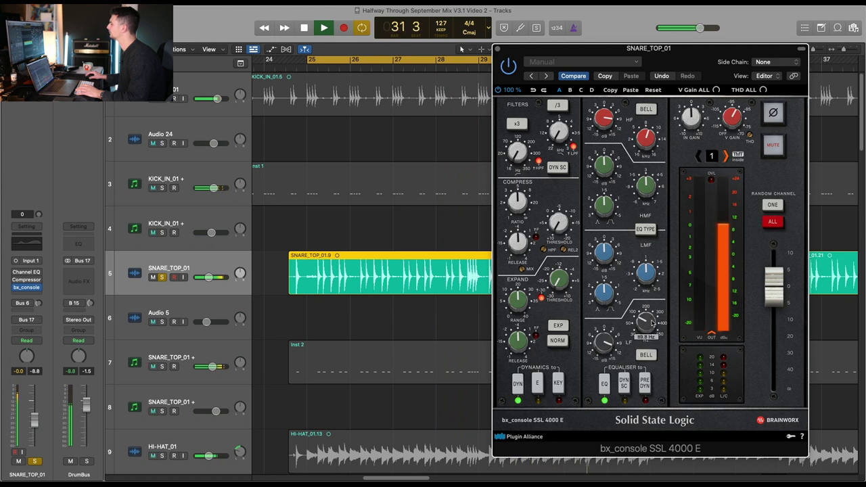
Step: Reduce the bx_console compressor's ratio and release slightly and lower its threshold while the snare plays
{"action": "key", "text": "space"}
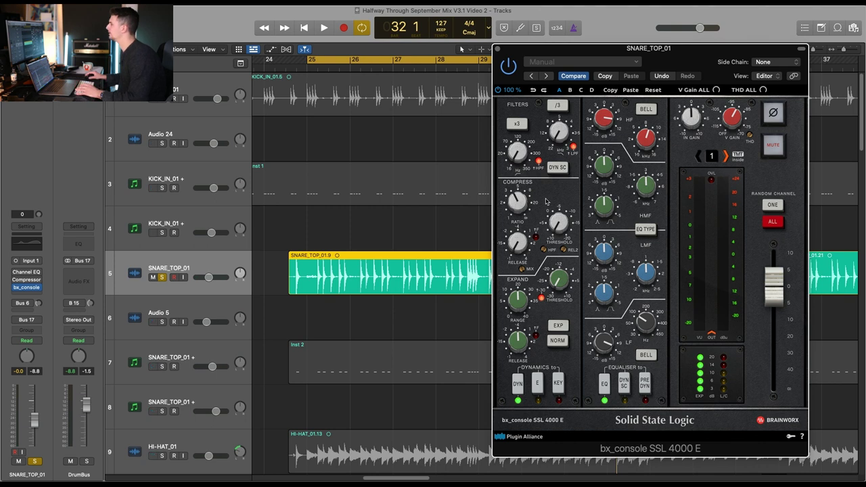
{"action": "key", "text": "space"}
{"action": "left_click_drag", "start_coordinate": [560, 194], "coordinate": [562, 211]}
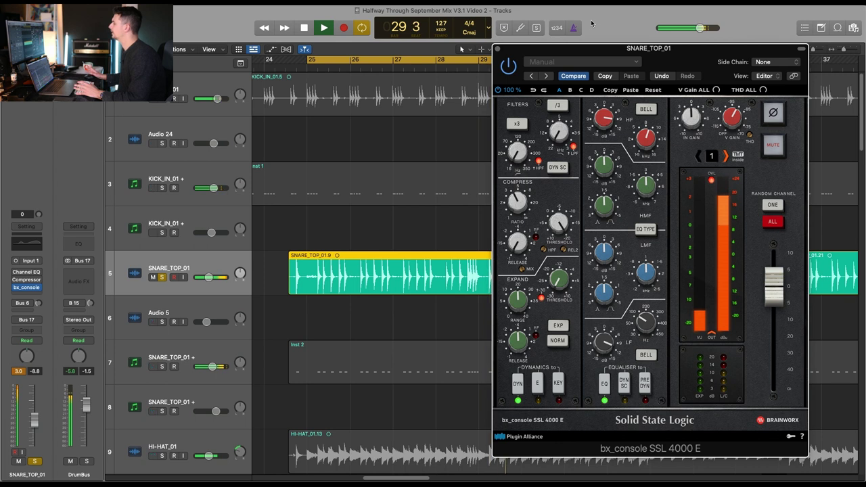
{"action": "key", "text": "space"}
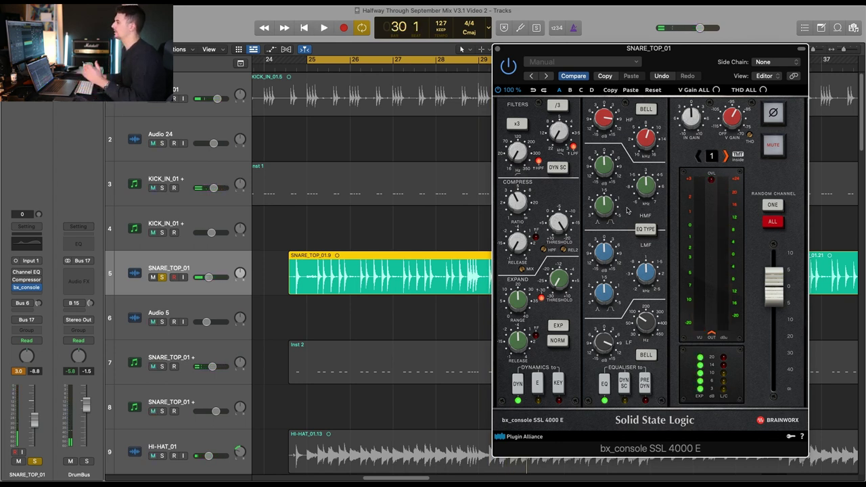
Step: Audition the snare through the bx_console, checking its gain-reduction LEDs, and compare with the bypassed Compressor's meter window
{"action": "key", "text": "space"}
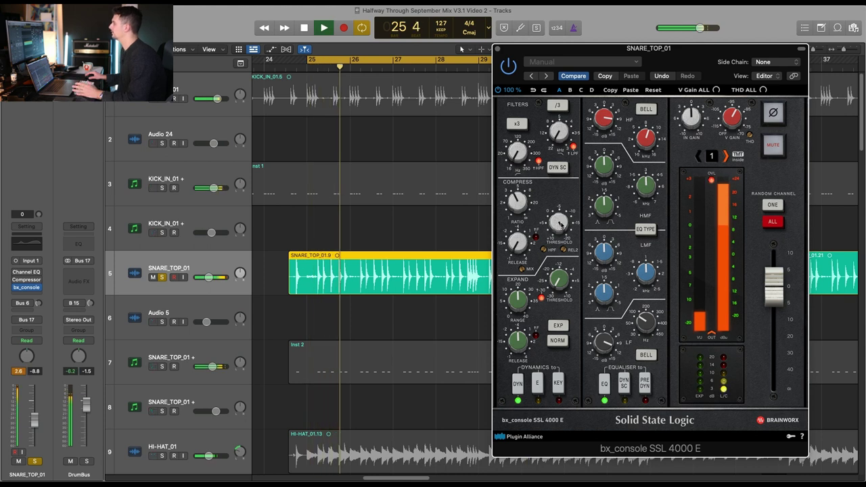
{"action": "key", "text": "space"}
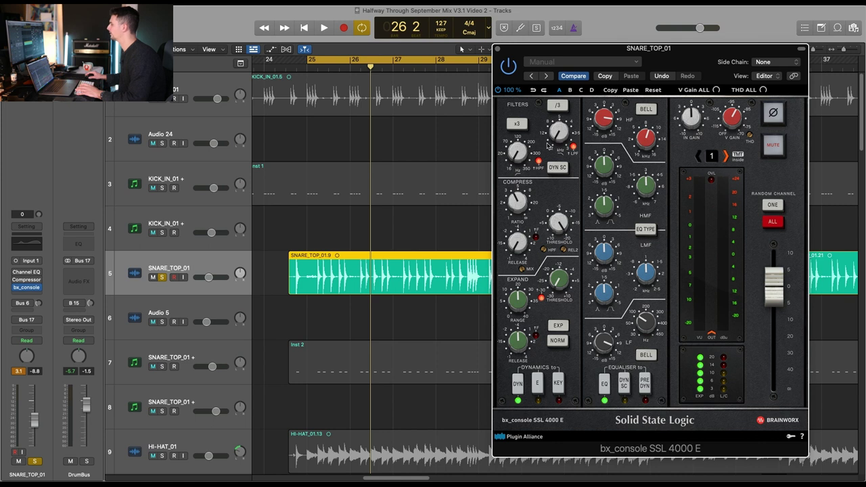
{"action": "key", "text": "space"}
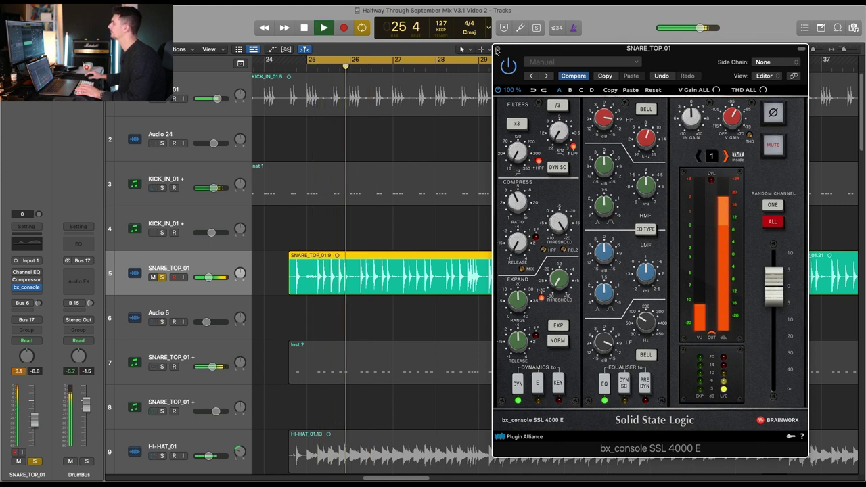
{"action": "key", "text": "space"}
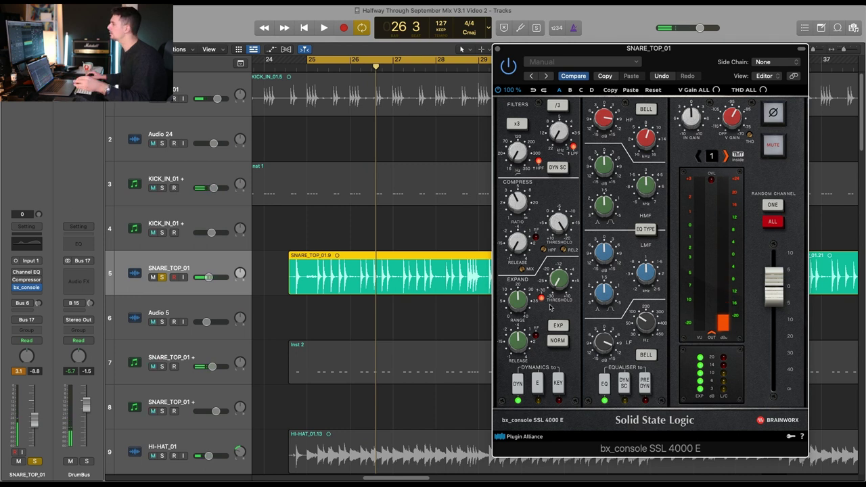
{"action": "left_click", "coordinate": [25, 279]}
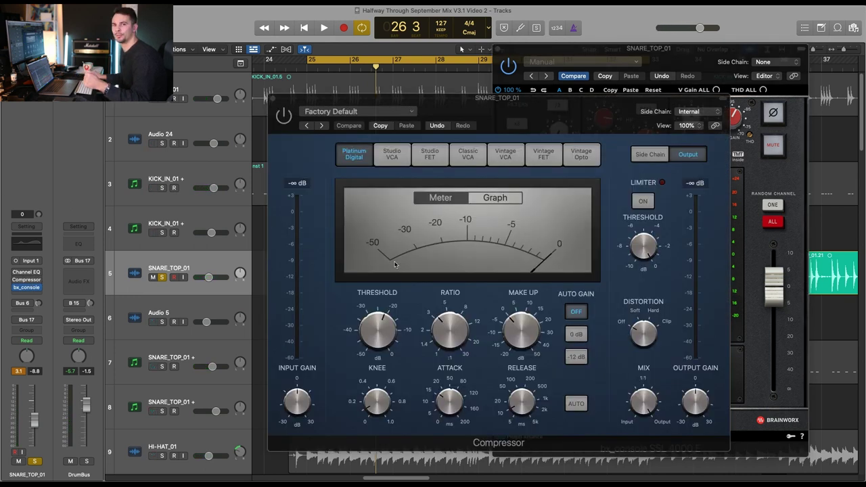
{"action": "left_click", "coordinate": [272, 100]}
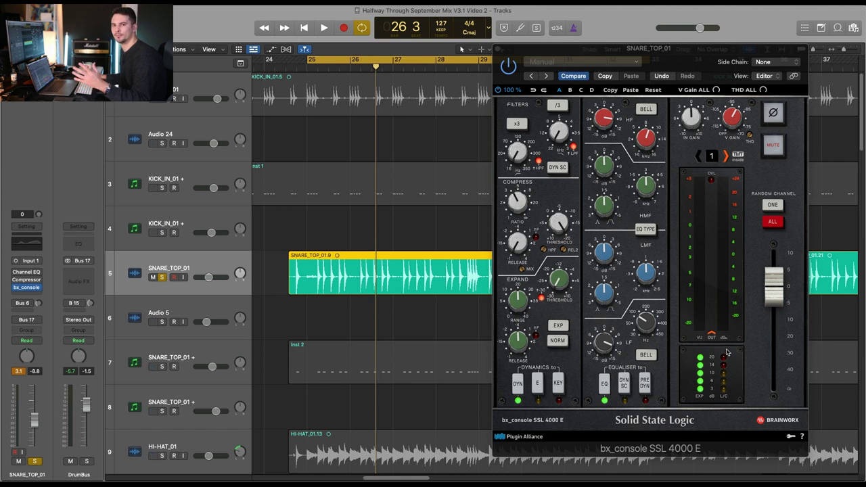
Step: Raise the bx_console compressor's threshold slightly and audition the snare again
{"action": "left_click", "coordinate": [563, 225]}
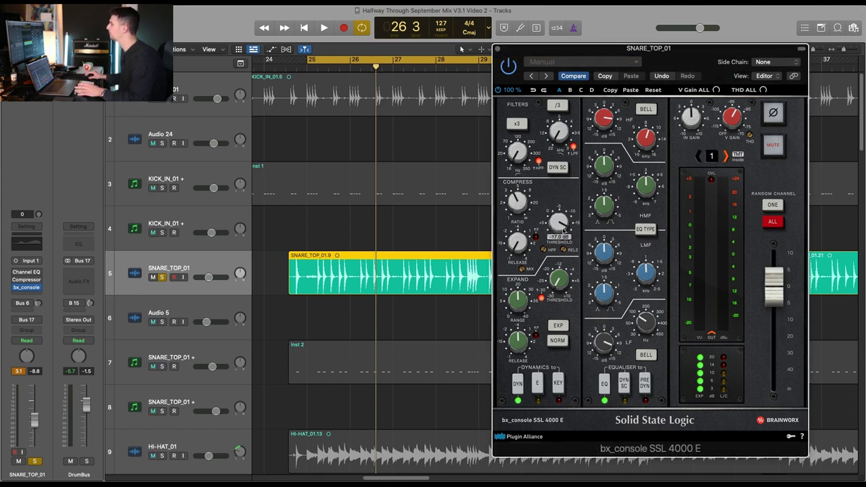
{"action": "key", "text": "space"}
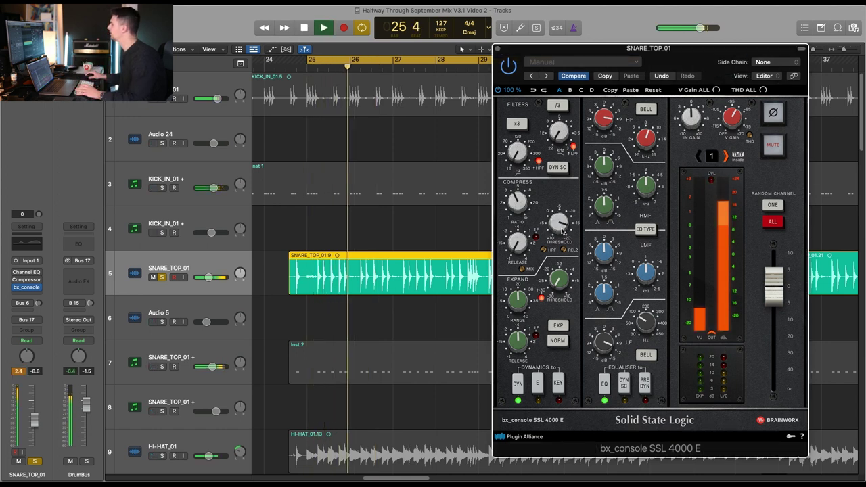
{"action": "key", "text": "space"}
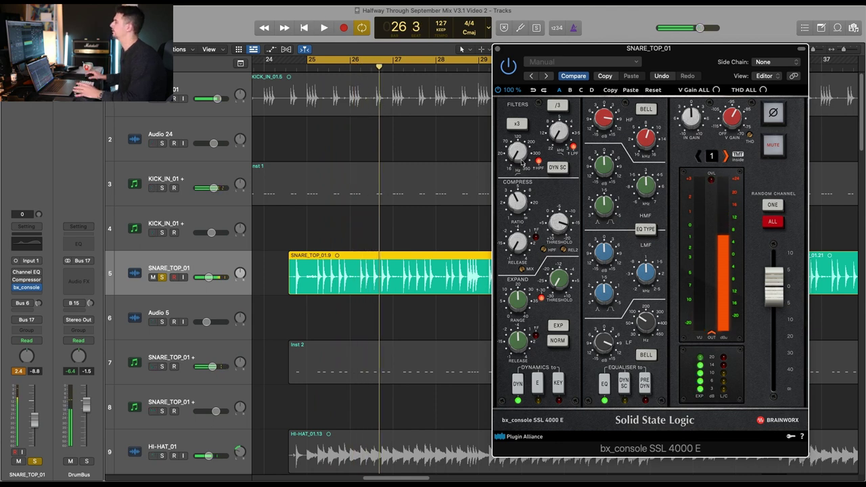
Step: Close the bx_console window and take the SNARE_TOP_01 track out of solo
{"action": "left_click", "coordinate": [497, 48]}
{"action": "left_click", "coordinate": [161, 277]}
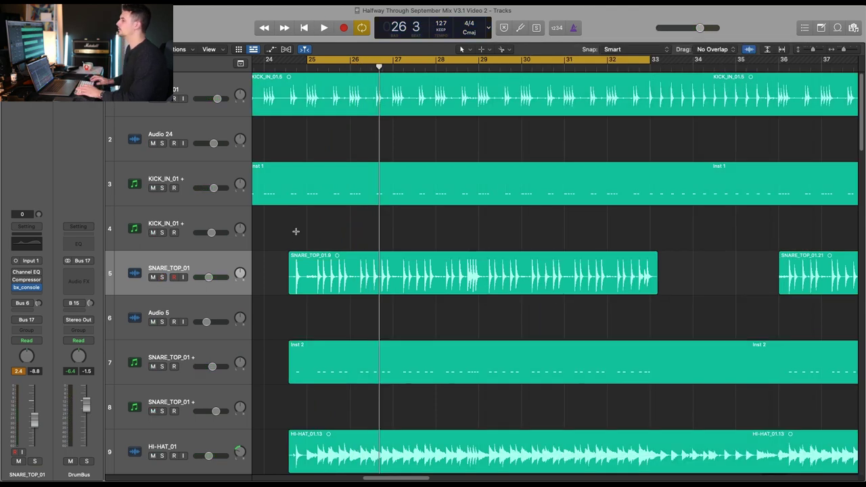
Step: Solo the Room drum track and briefly audition it on its own
{"action": "key", "text": "super+Up"}
{"action": "key", "text": "super+Up"}
{"action": "key", "text": "super+Up"}
{"action": "key", "text": "super+Up"}
{"action": "key", "text": "super+Left"}
{"action": "key", "text": "super+Left"}
{"action": "key", "text": "super+Left"}
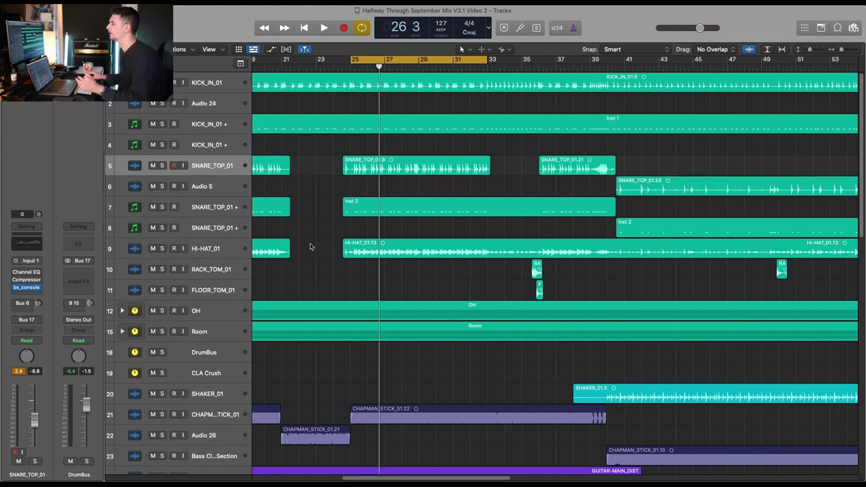
{"action": "left_click", "coordinate": [219, 329]}
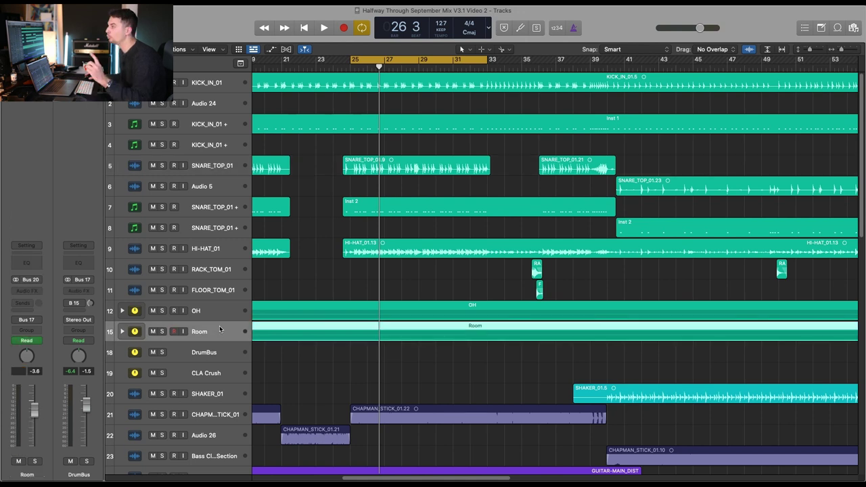
{"action": "key", "text": "super+Down"}
{"action": "key", "text": "super+Down"}
{"action": "key", "text": "super+Down"}
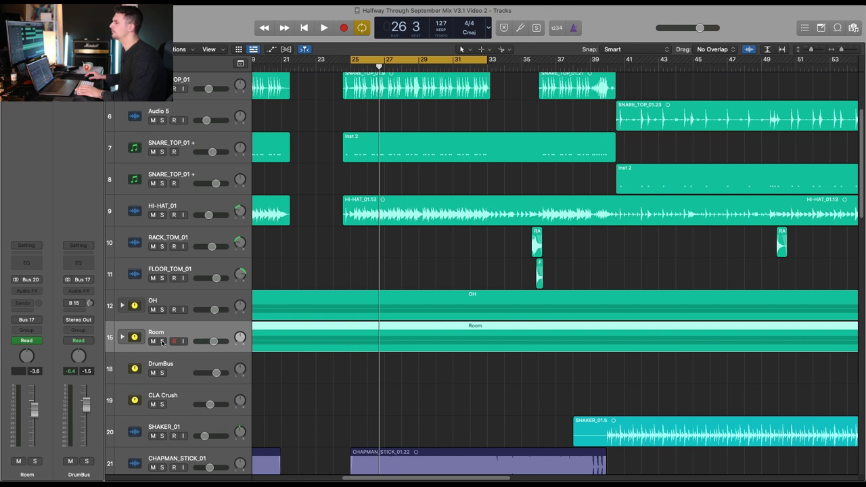
{"action": "left_click", "coordinate": [163, 341]}
{"action": "key", "text": "space"}
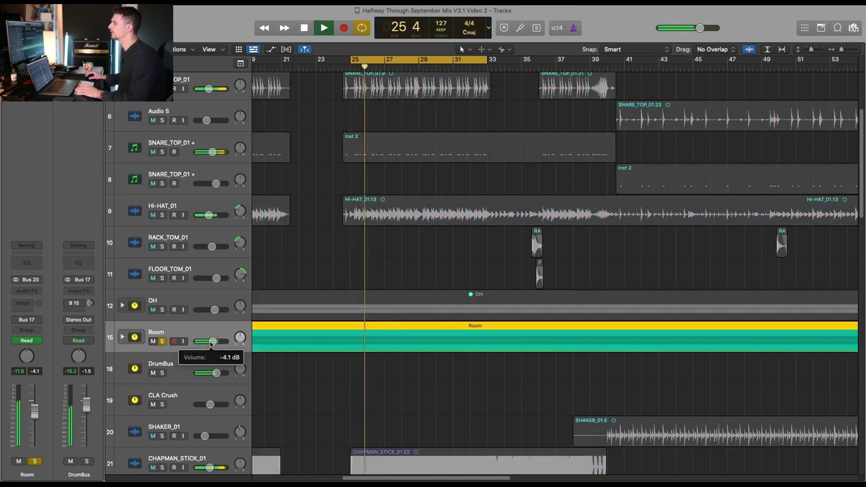
{"action": "key", "text": "space"}
Step: Insert a stereo Compressor on the Room track
{"action": "left_click", "coordinate": [37, 291]}
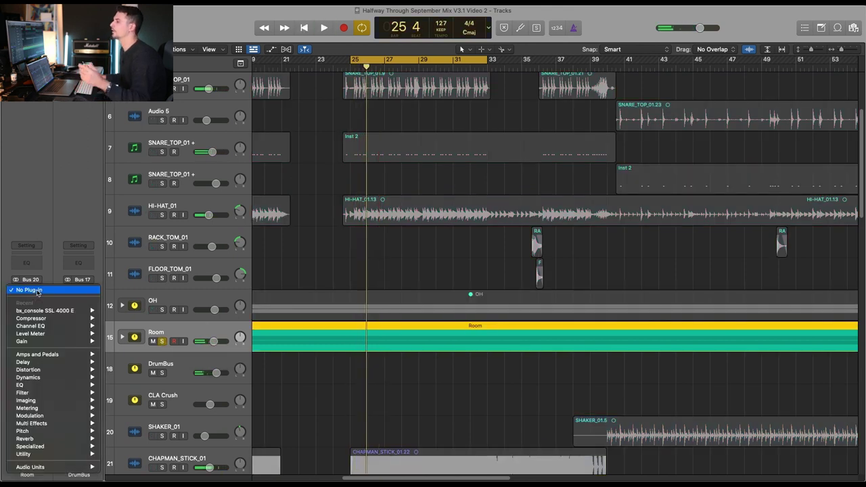
{"action": "mouse_move", "coordinate": [34, 318]}
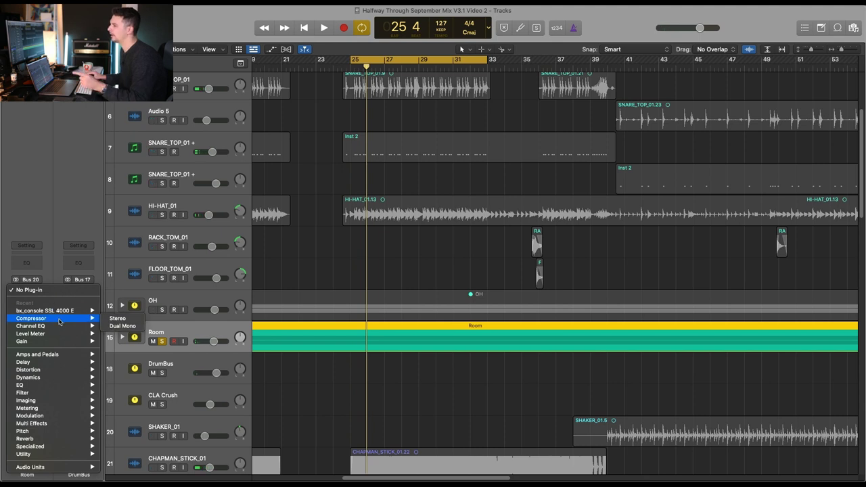
{"action": "left_click", "coordinate": [120, 318]}
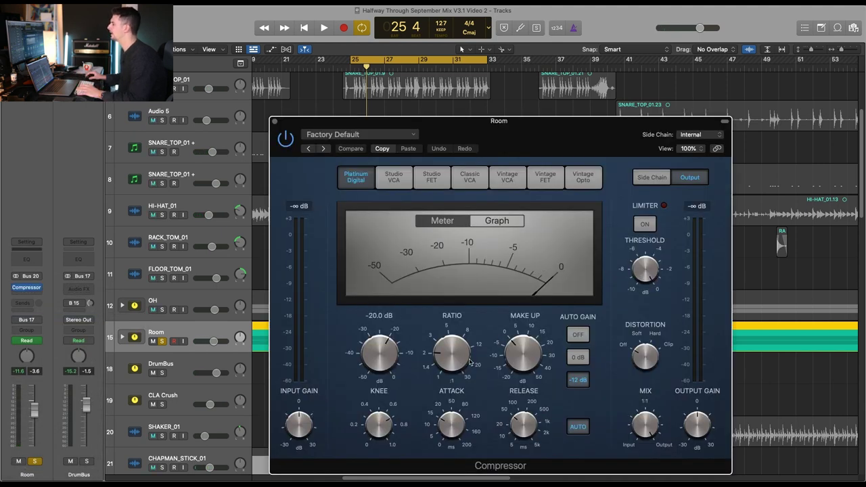
Step: Raise the Room Compressor's ratio to about 30:1, shorten its attack and release, set knee 0.1 and lower the threshold to -45 dB
{"action": "left_click_drag", "start_coordinate": [458, 361], "coordinate": [464, 338]}
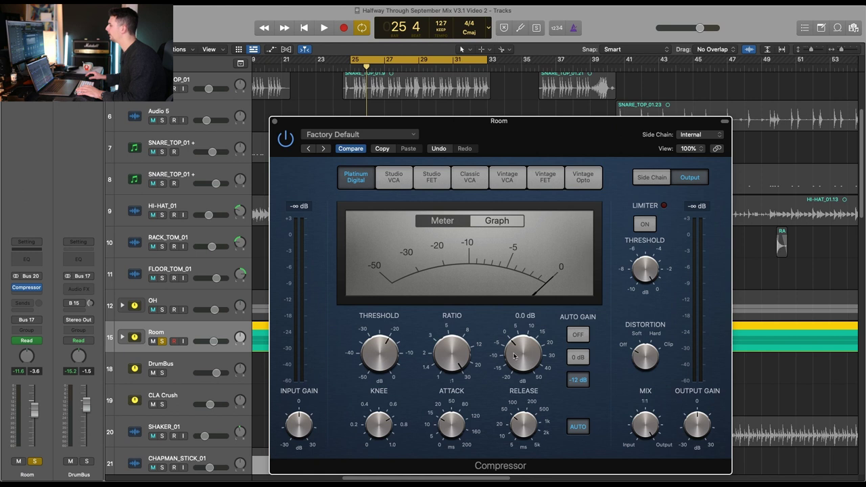
{"action": "left_click_drag", "start_coordinate": [525, 424], "coordinate": [526, 441]}
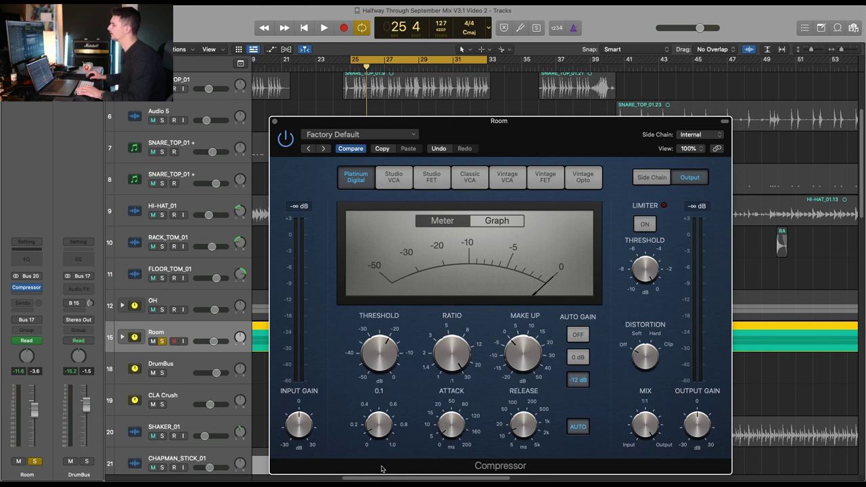
{"action": "left_click_drag", "start_coordinate": [382, 361], "coordinate": [382, 390]}
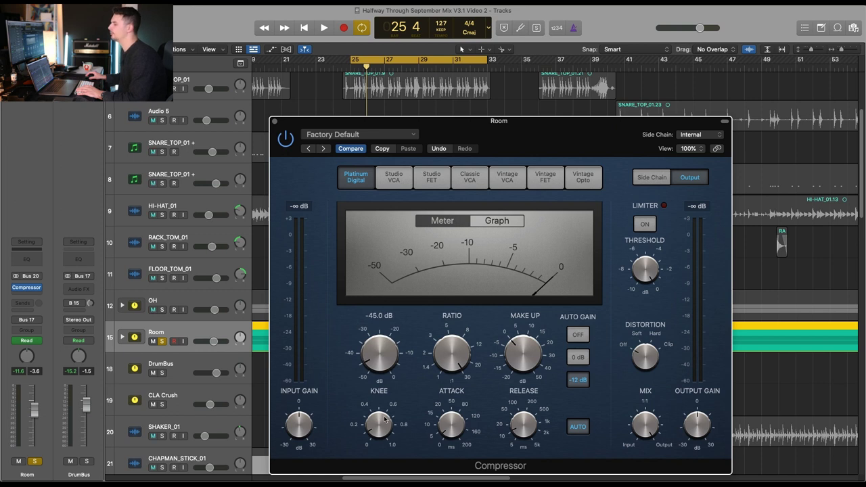
{"action": "left_click_drag", "start_coordinate": [593, 135], "coordinate": [673, 105]}
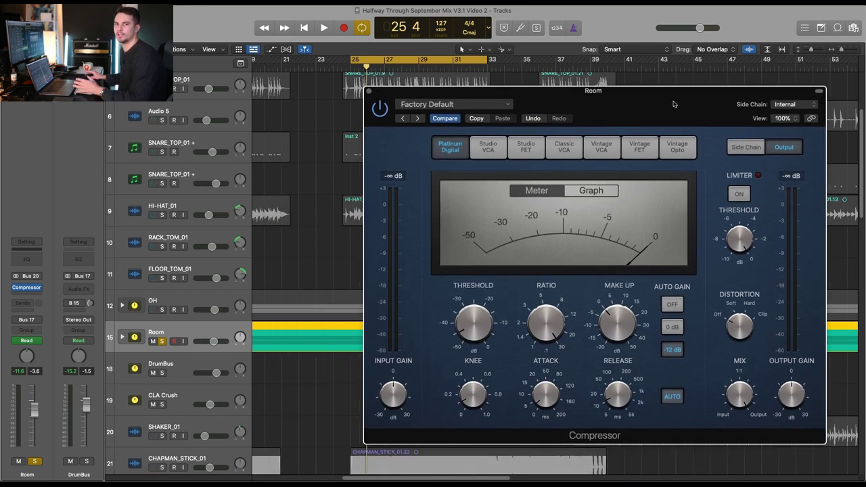
Step: Audition the Room track through the Platinum Digital compressor while lowering its threshold to -50 dB
{"action": "key", "text": "space"}
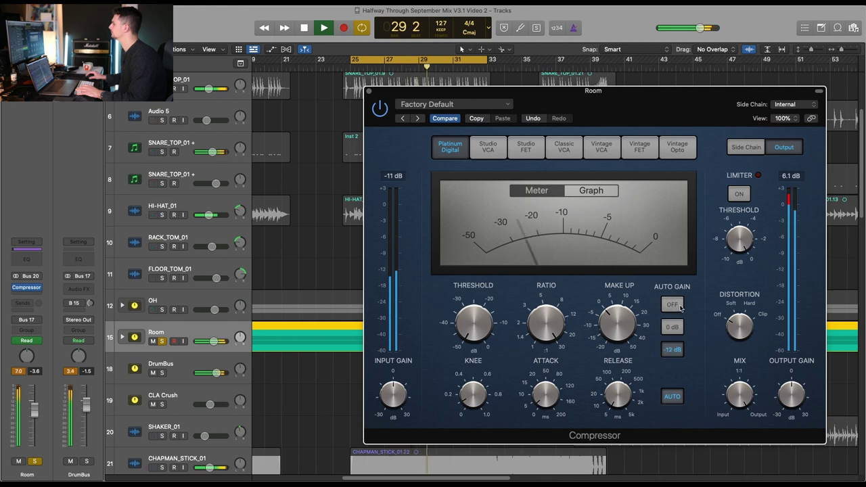
{"action": "key", "text": "space"}
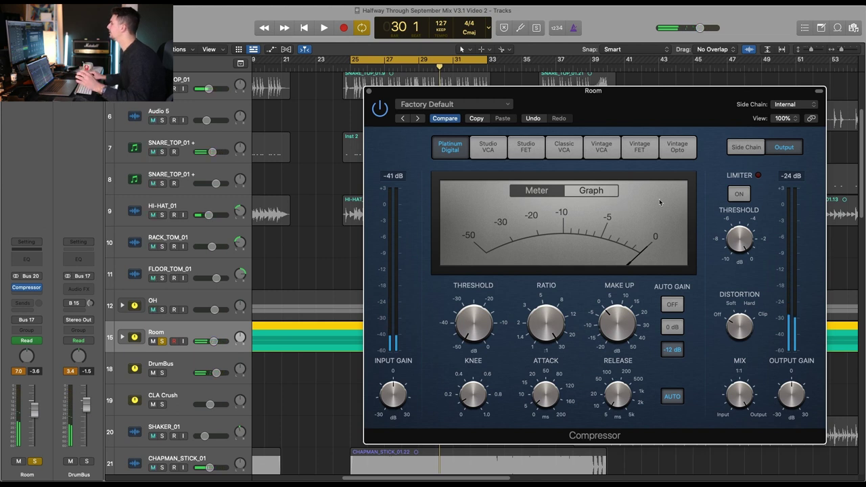
Step: Switch the Room Compressor to the Studio FET model, audition the compressed room sound and close the plug-in window
{"action": "left_click", "coordinate": [527, 148]}
{"action": "key", "text": "space"}
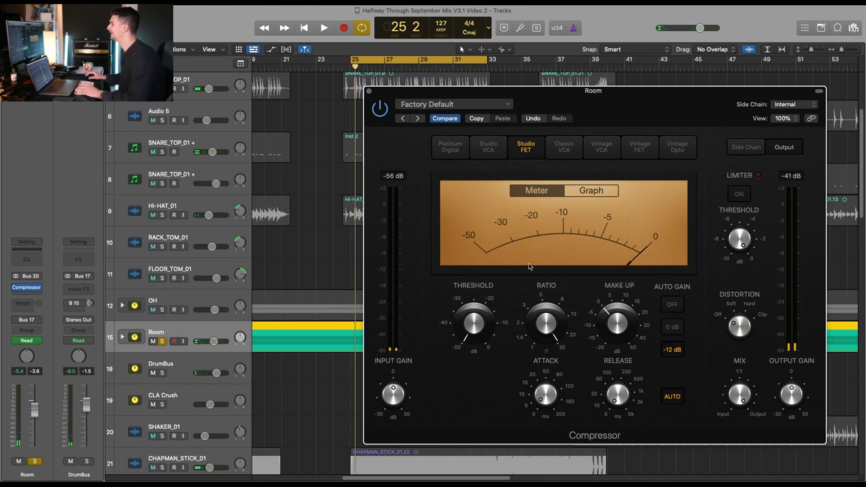
{"action": "key", "text": "space"}
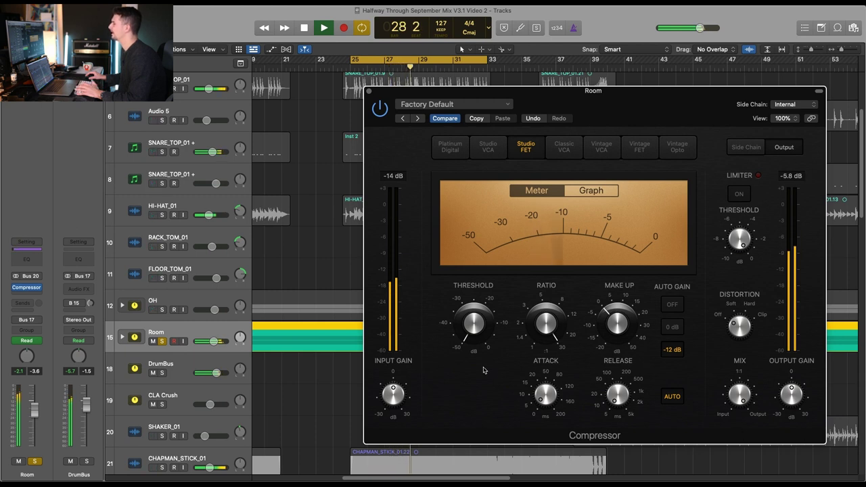
{"action": "key", "text": "space"}
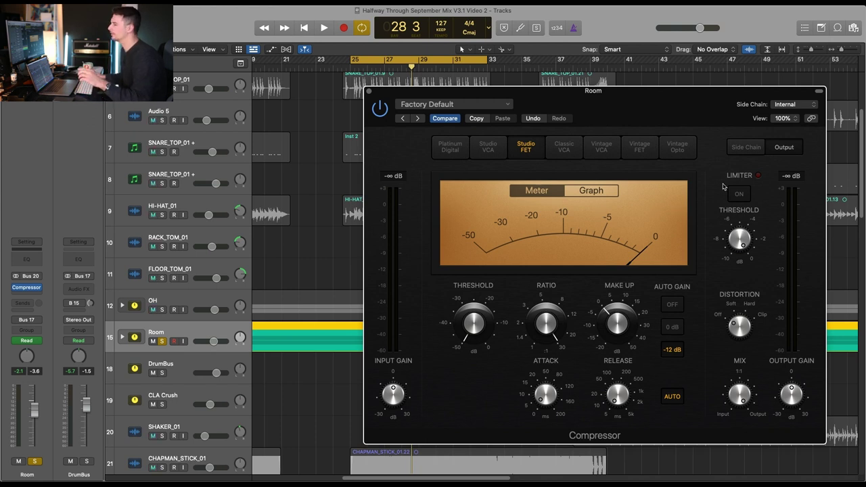
{"action": "left_click", "coordinate": [368, 91]}
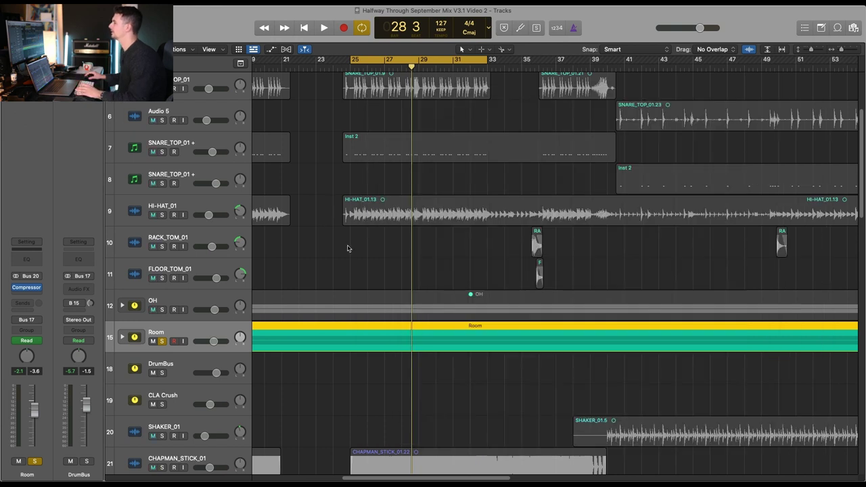
Step: Play the Room track again with its Compressor window open, examine the threshold and gain-reduction meter, then close the window
{"action": "left_click", "coordinate": [313, 255]}
{"action": "key", "text": "z"}
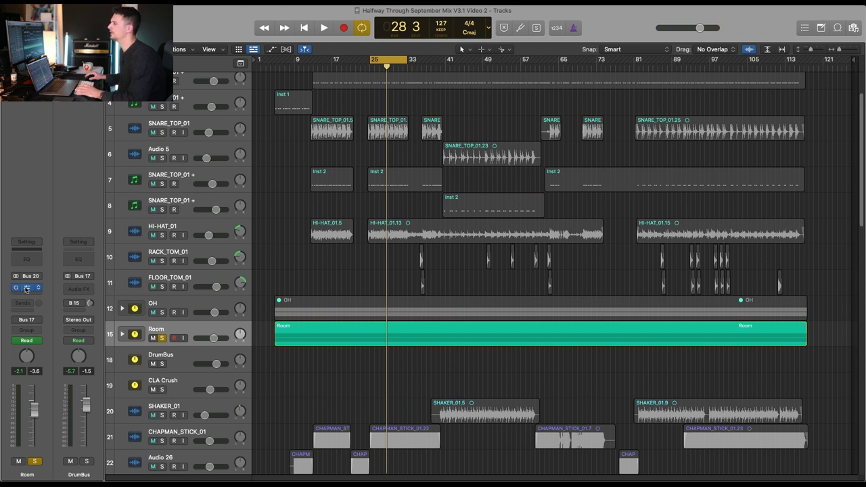
{"action": "key", "text": "space"}
{"action": "left_click", "coordinate": [26, 287]}
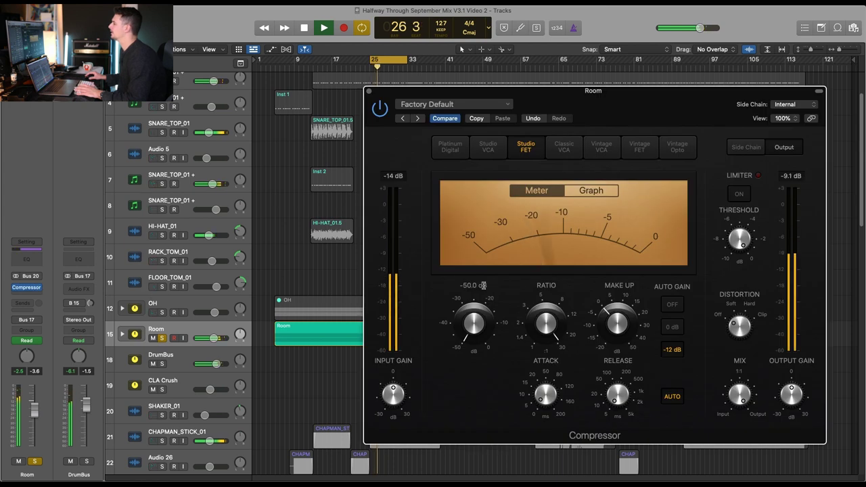
{"action": "key", "text": "space"}
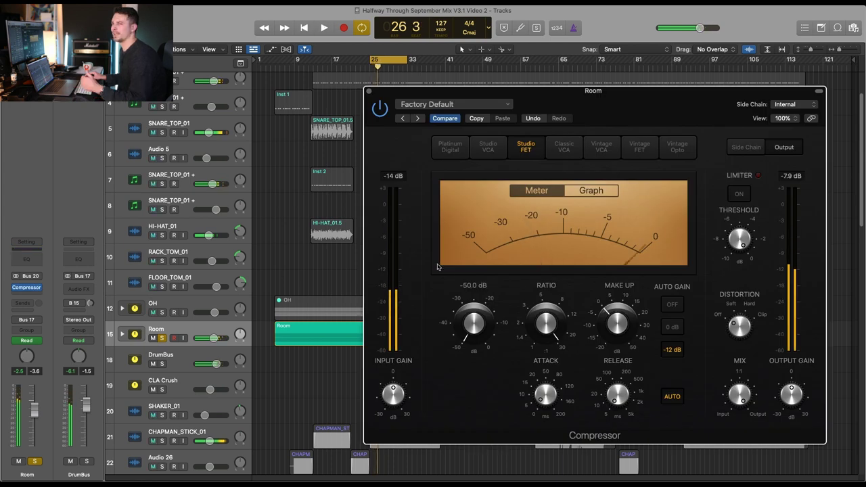
{"action": "left_click", "coordinate": [368, 90]}
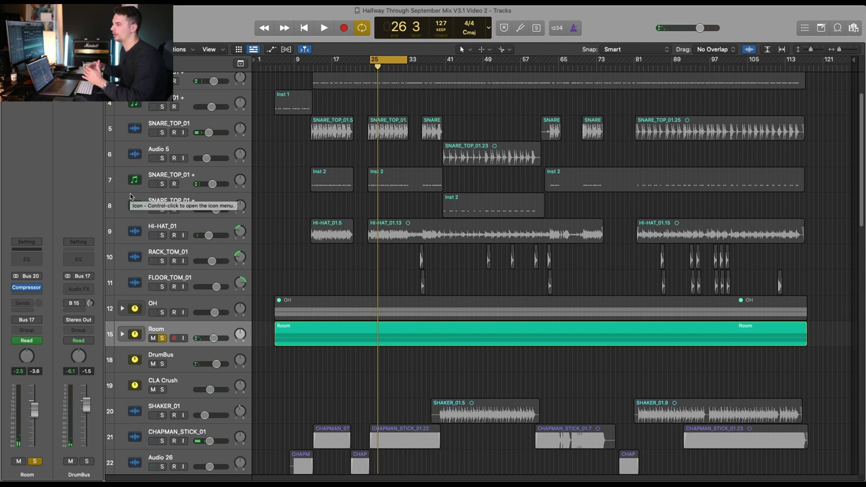
Step: Solo the Bass Clean Section track, set the cycle range over its CHAPMAN_STICK_01.10 region and audition it
{"action": "key", "text": "super+Up"}
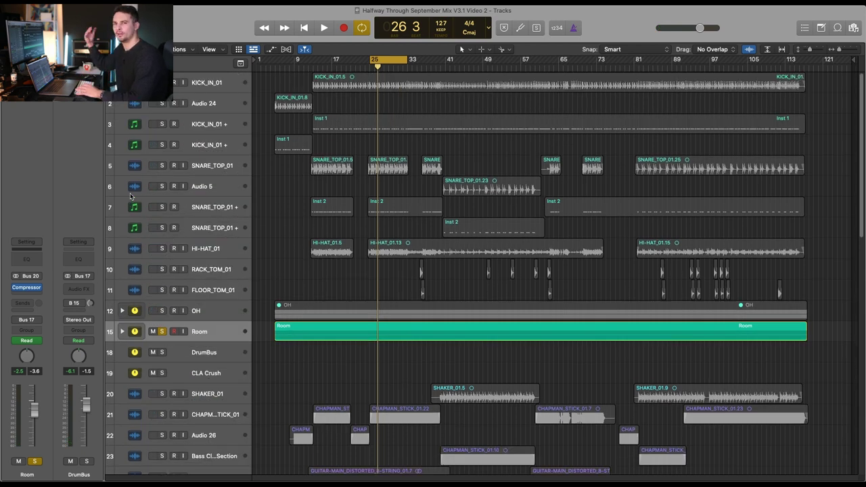
{"action": "scroll", "coordinate": [200, 194], "scroll_direction": "down", "scroll_amount": 5}
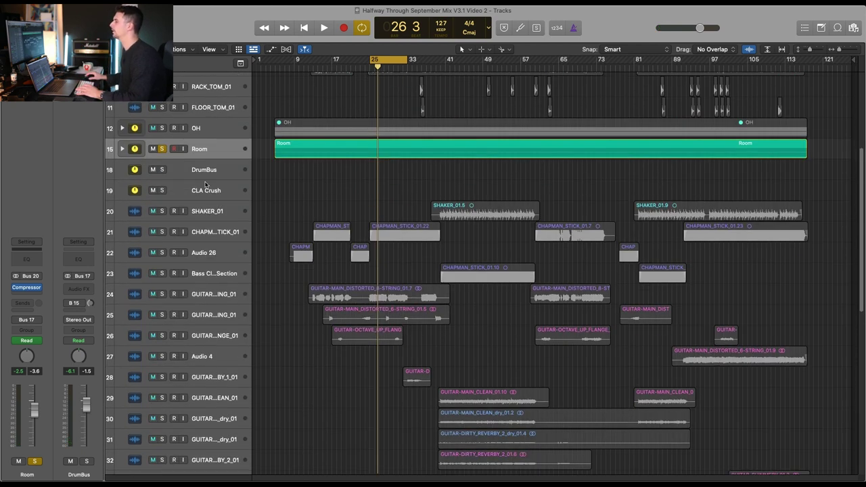
{"action": "left_click", "coordinate": [224, 209]}
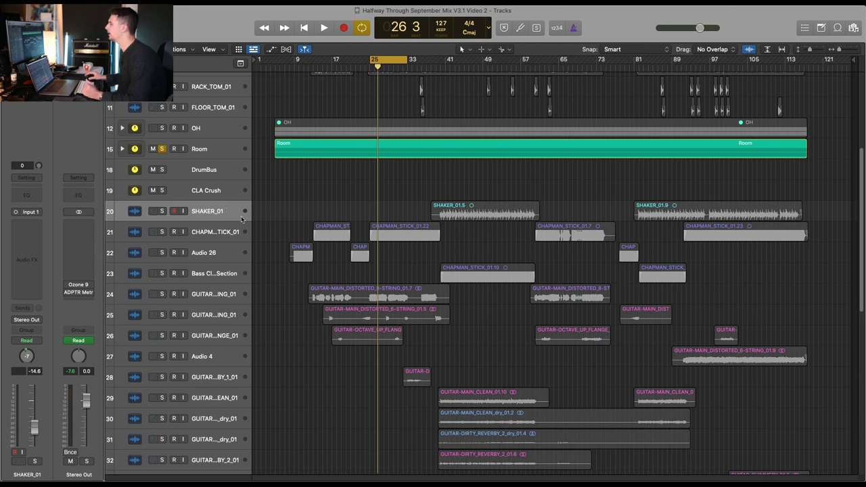
{"action": "key", "text": "super+Down"}
{"action": "left_click", "coordinate": [225, 194]}
{"action": "key", "text": "super+Down"}
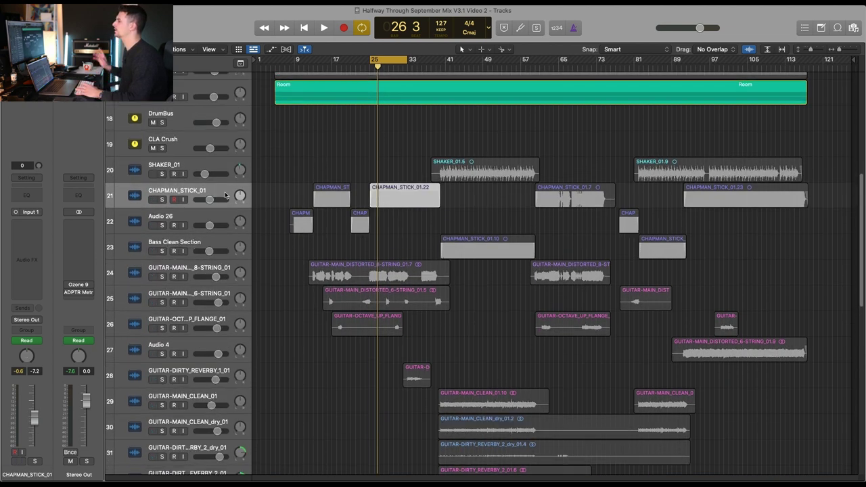
{"action": "left_click", "coordinate": [224, 240]}
{"action": "left_click_drag", "start_coordinate": [441, 64], "coordinate": [536, 70]}
{"action": "key", "text": "space"}
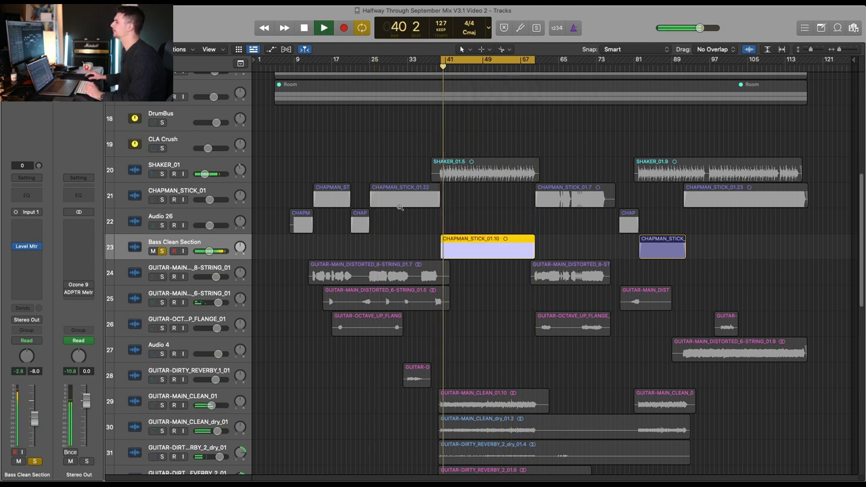
{"action": "key", "text": "z"}
{"action": "key", "text": "space"}
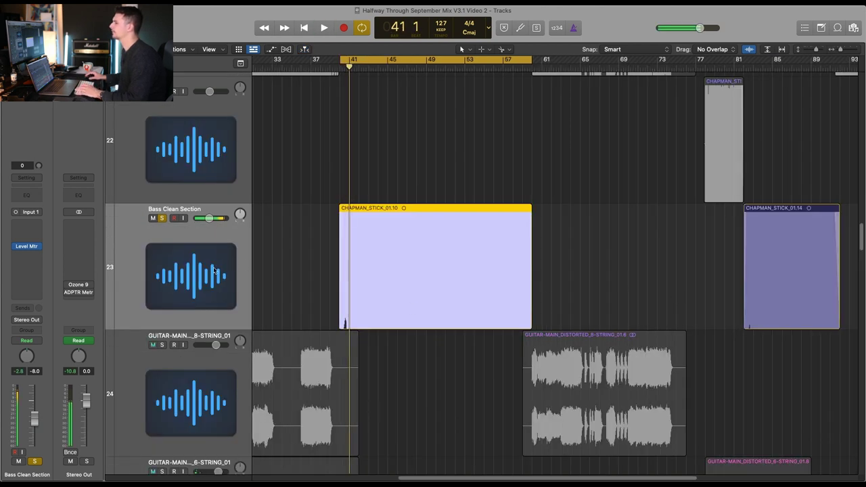
Step: Replace the Level Meter on the Bass Clean Section track with a Channel EQ
{"action": "left_click", "coordinate": [39, 246]}
{"action": "left_click", "coordinate": [40, 246]}
{"action": "left_click", "coordinate": [39, 246]}
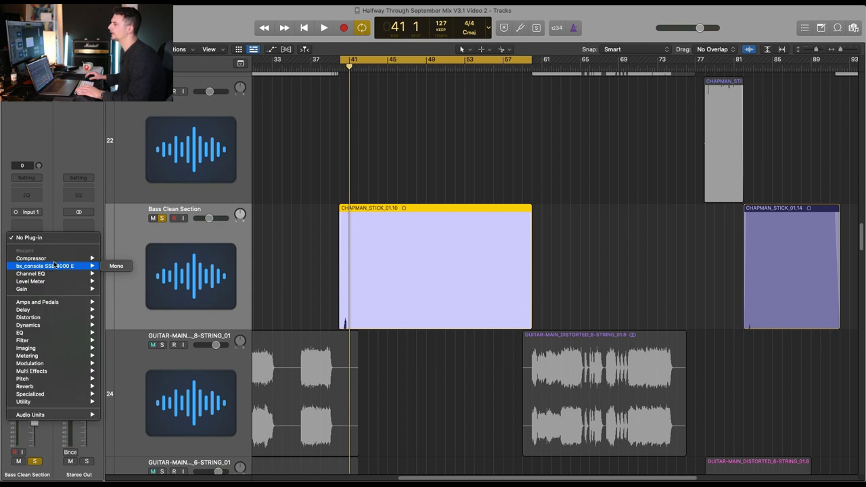
{"action": "left_click", "coordinate": [59, 274]}
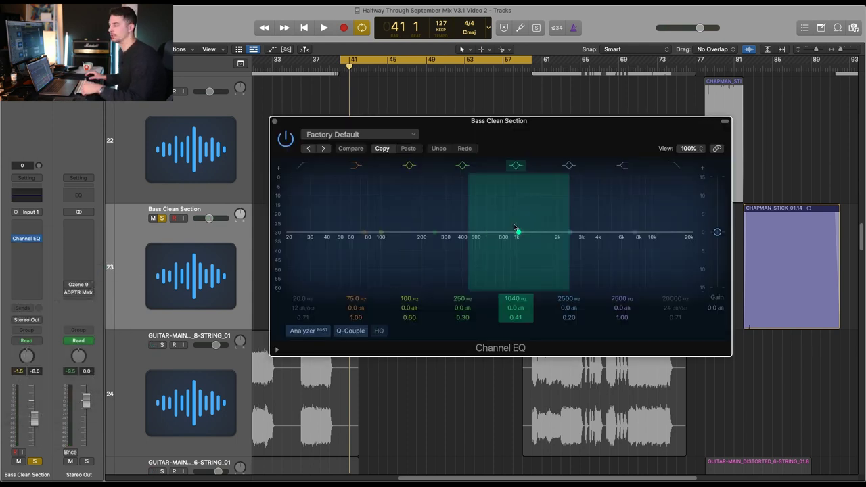
{"action": "left_click_drag", "start_coordinate": [561, 139], "coordinate": [553, 160]}
Step: Boost the bass's Channel EQ upper-mid band by 3.1 dB at 2160 Hz during playback
{"action": "key", "text": "space"}
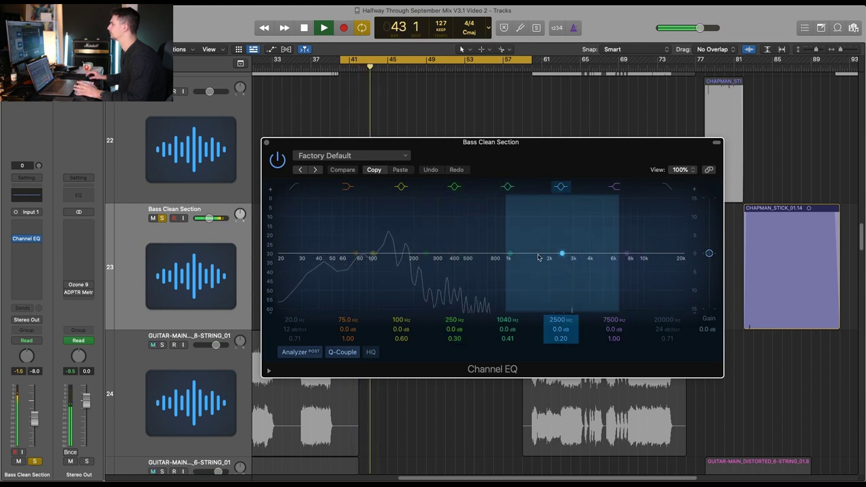
{"action": "left_click_drag", "start_coordinate": [509, 253], "coordinate": [525, 247]}
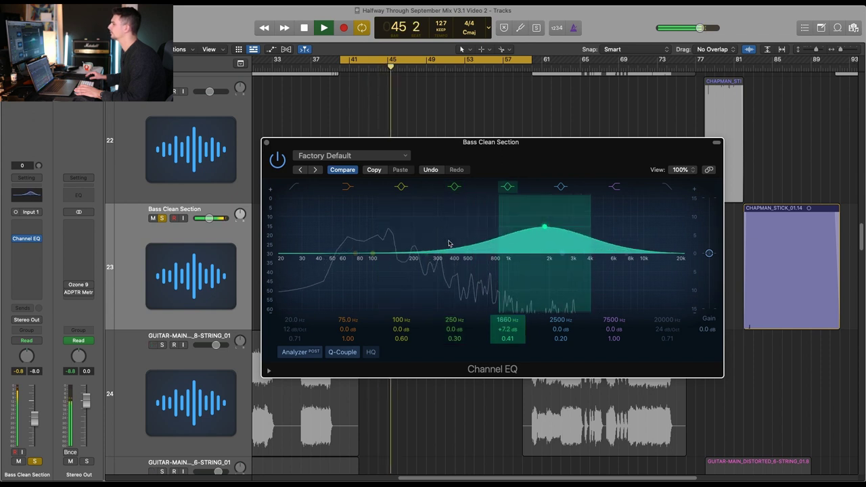
{"action": "left_click_drag", "start_coordinate": [446, 240], "coordinate": [441, 257]}
{"action": "key", "text": "space"}
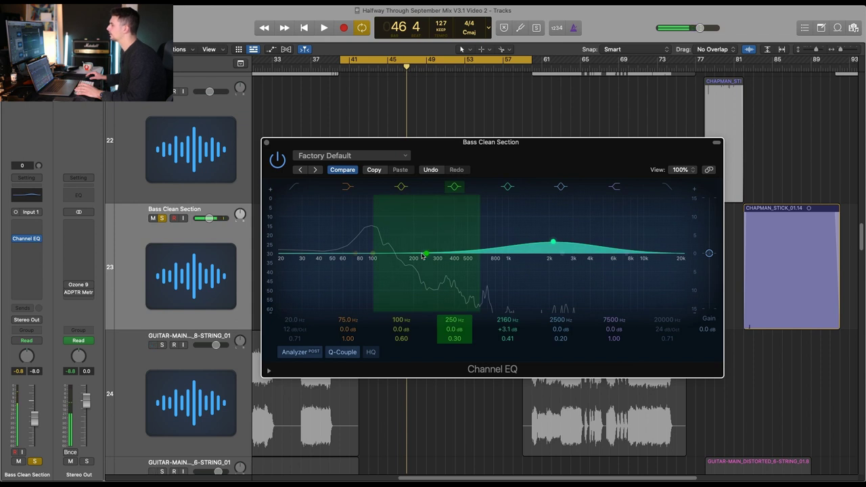
Step: Cut the bass's Channel EQ low-mid band by 6.9 dB at 292 Hz with a Q of 1.70 and audition the result
{"action": "key", "text": "space"}
{"action": "left_click_drag", "start_coordinate": [423, 256], "coordinate": [437, 272]}
{"action": "key", "text": "space"}
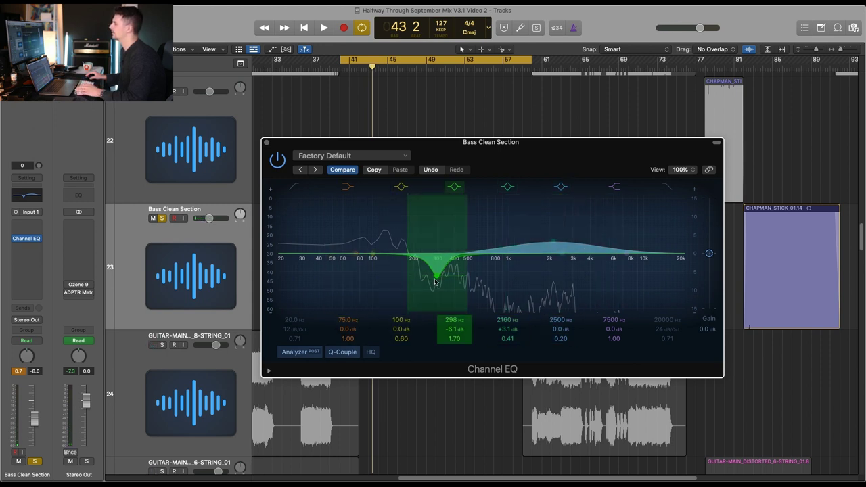
{"action": "key", "text": "space"}
{"action": "mouse_move", "coordinate": [438, 280]}
{"action": "left_mouse_down"}
{"action": "mouse_move", "coordinate": [436, 220]}
{"action": "mouse_move", "coordinate": [447, 198]}
{"action": "mouse_move", "coordinate": [438, 197]}
{"action": "mouse_move", "coordinate": [436, 292]}
{"action": "left_mouse_up"}
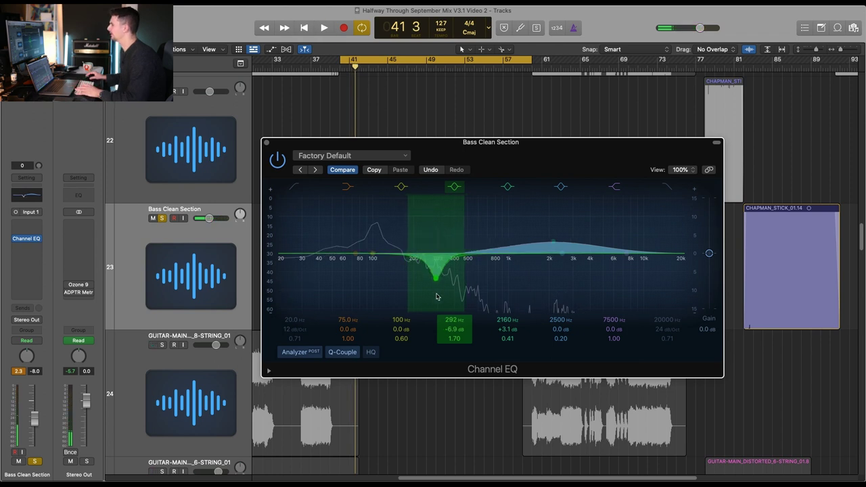
{"action": "key", "text": "space"}
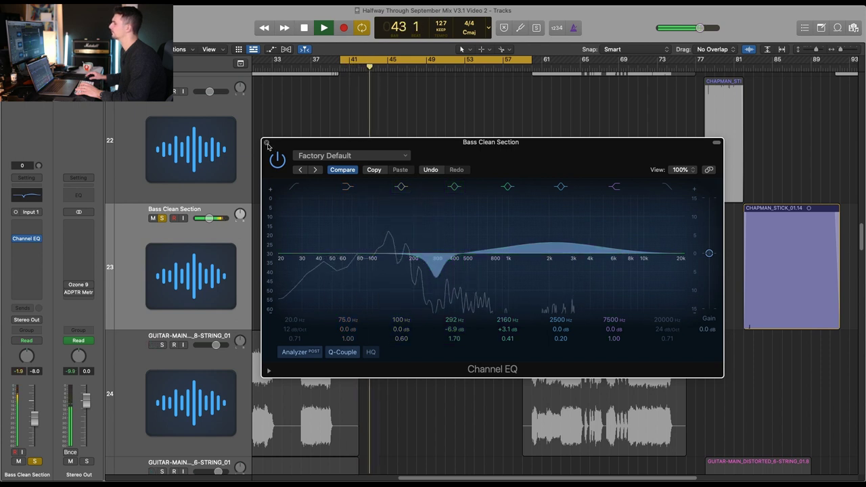
Step: Add a Compressor to the Bass Clean Section track and refine the Channel EQ's low-mid cut to -6.8 dB at 286 Hz with a Q of 1.30
{"action": "key", "text": "space"}
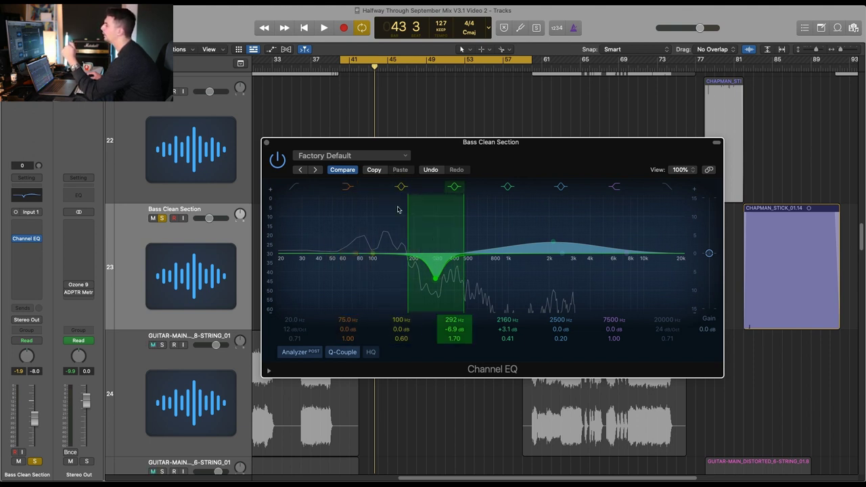
{"action": "left_click", "coordinate": [278, 159]}
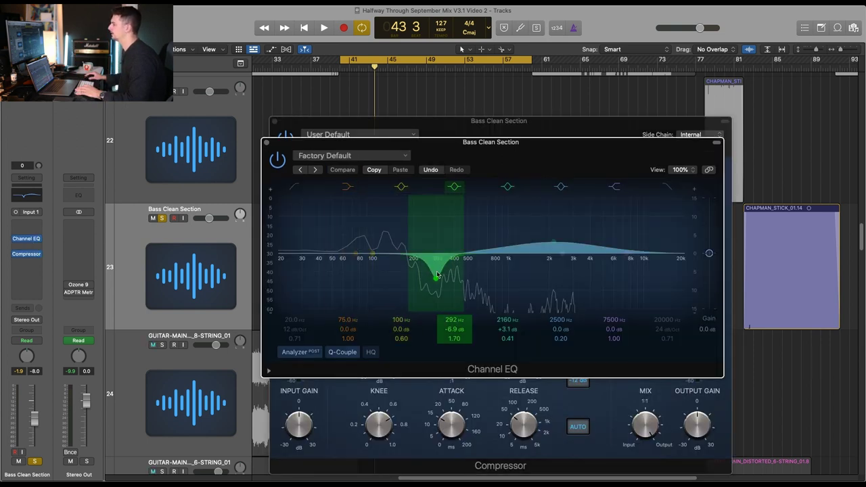
{"action": "mouse_move", "coordinate": [436, 283]}
{"action": "left_mouse_down"}
{"action": "mouse_move", "coordinate": [437, 216]}
{"action": "mouse_move", "coordinate": [435, 280]}
{"action": "left_mouse_up"}
{"action": "key", "text": "space"}
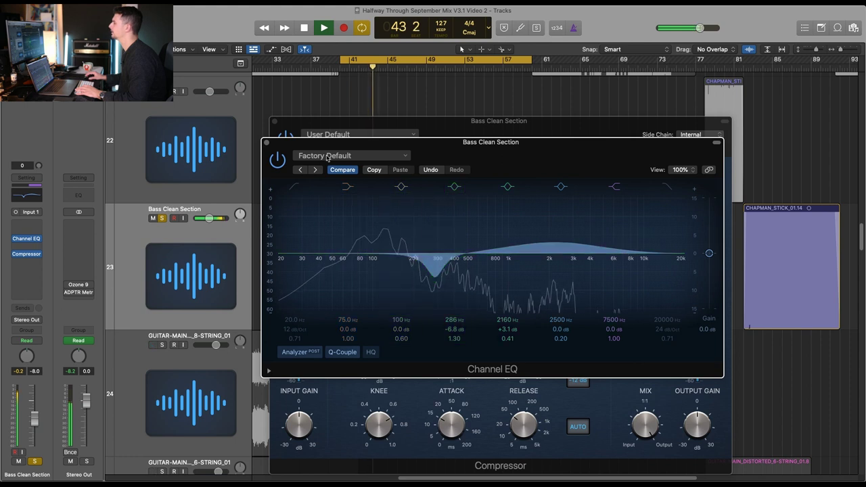
Step: Close the Channel EQ window and audition the bass through the Compressor while watching its gain-reduction meter
{"action": "left_click", "coordinate": [266, 143]}
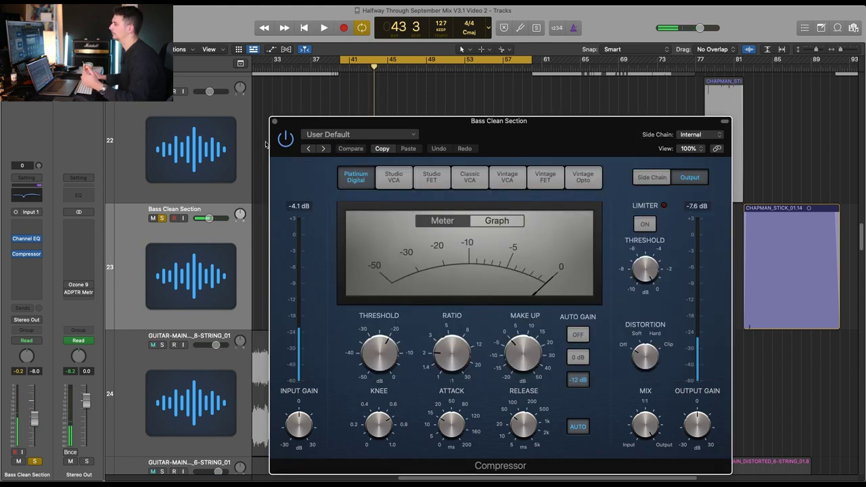
{"action": "left_click_drag", "start_coordinate": [293, 124], "coordinate": [293, 121]}
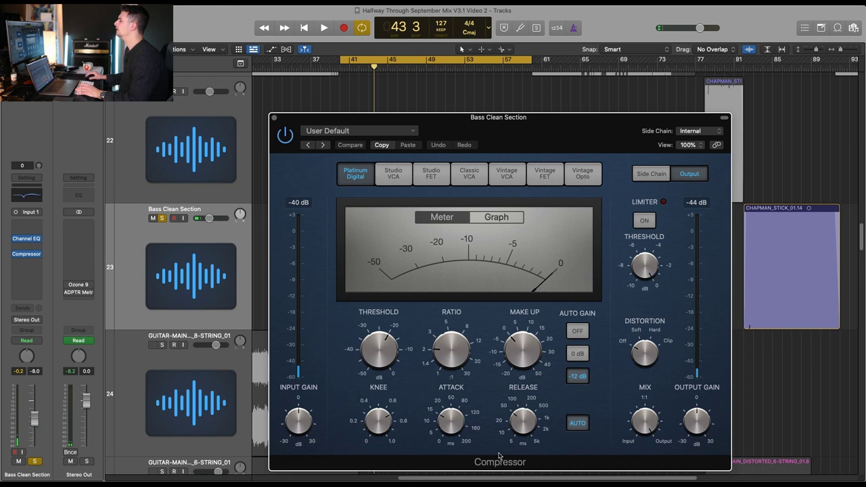
{"action": "key", "text": "space"}
{"action": "mouse_move", "coordinate": [465, 373]}
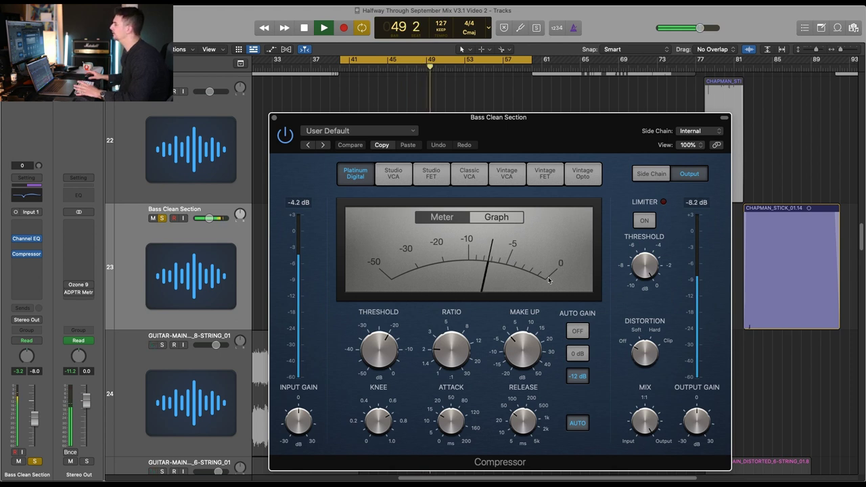
{"action": "key", "text": "space"}
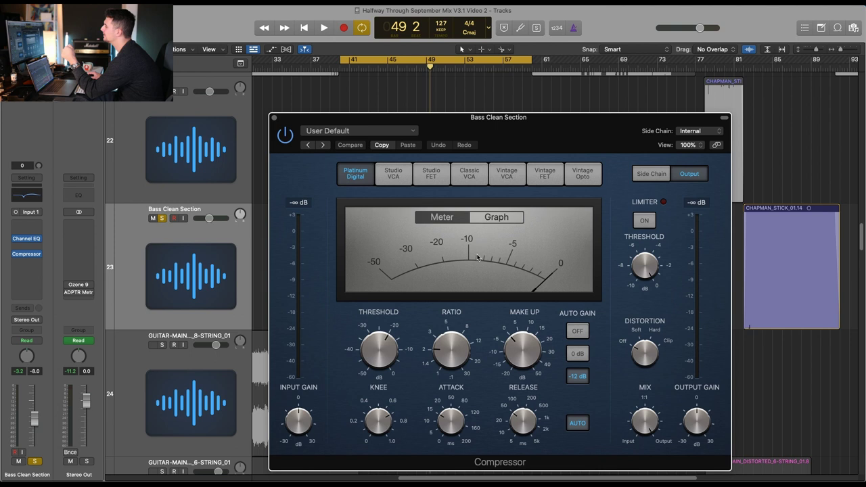
{"action": "key", "text": "space"}
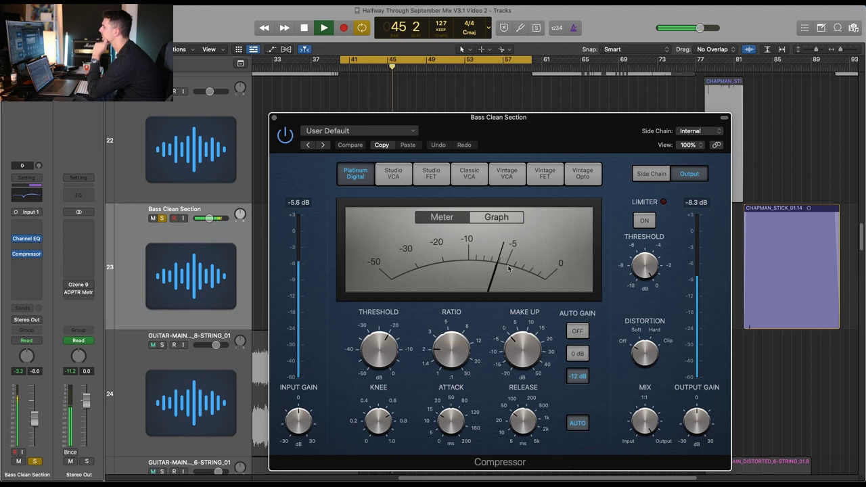
{"action": "key", "text": "space"}
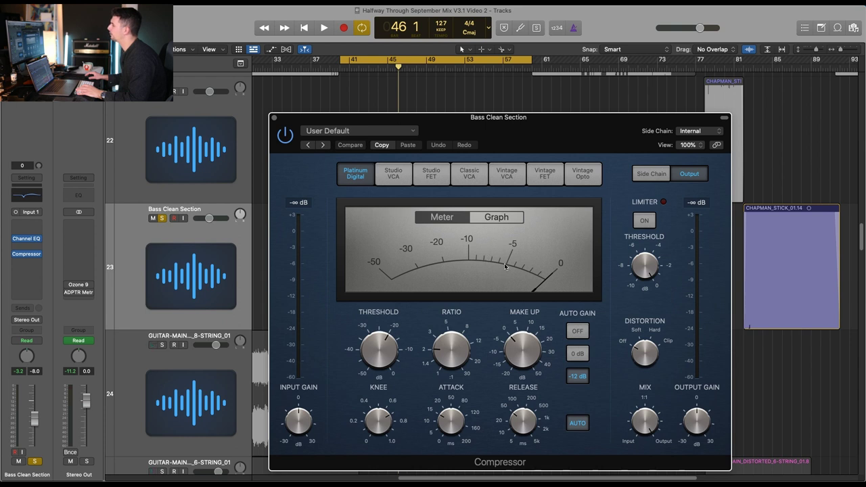
Step: Lower the bass compressor's knee and raise its threshold to about -10 dB during playback
{"action": "mouse_move", "coordinate": [406, 331]}
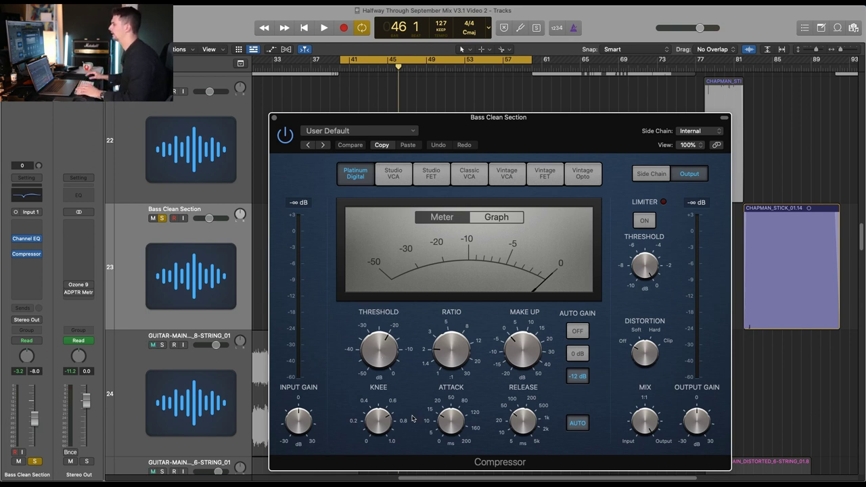
{"action": "left_click_drag", "start_coordinate": [379, 425], "coordinate": [378, 438]}
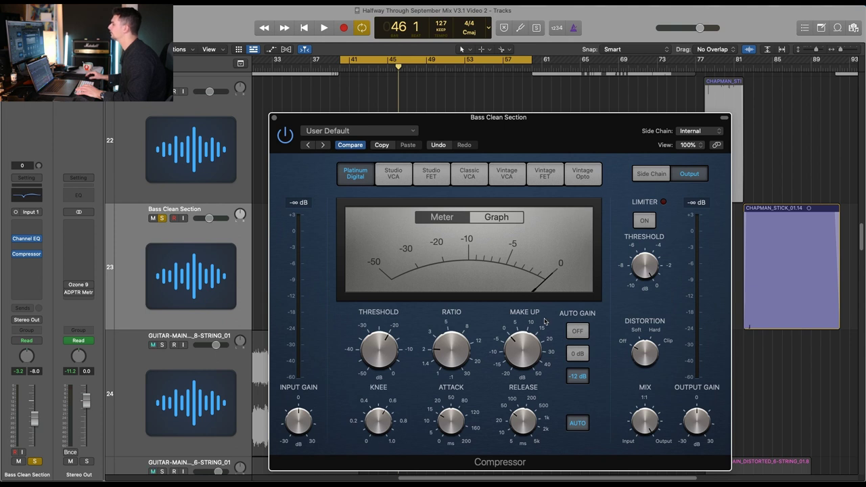
{"action": "key", "text": "space"}
{"action": "left_click_drag", "start_coordinate": [382, 351], "coordinate": [380, 327]}
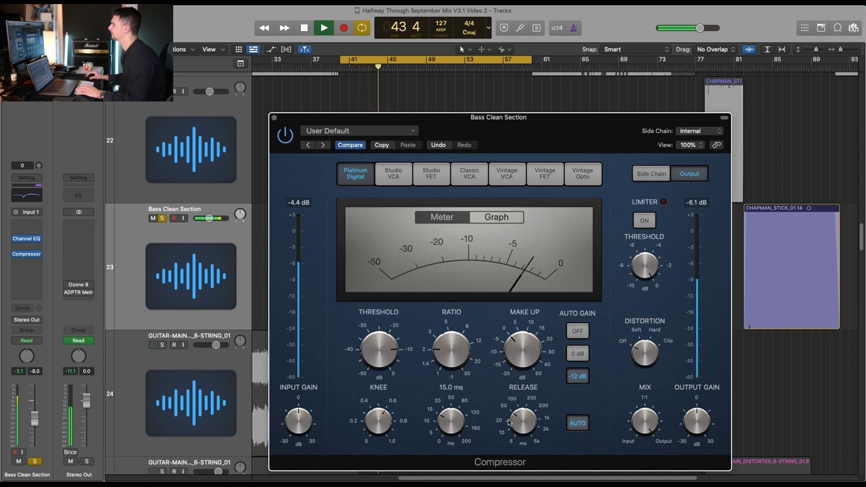
Step: Shorten the compressor's attack and release, and set its ratio to 2.7:1 and threshold to -8.5 dB during playback
{"action": "left_click_drag", "start_coordinate": [443, 422], "coordinate": [447, 432]}
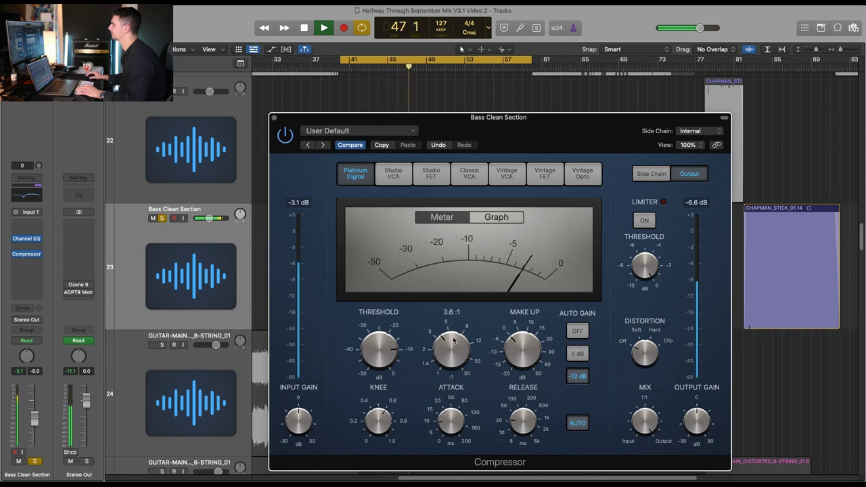
{"action": "left_click_drag", "start_coordinate": [380, 355], "coordinate": [379, 356]}
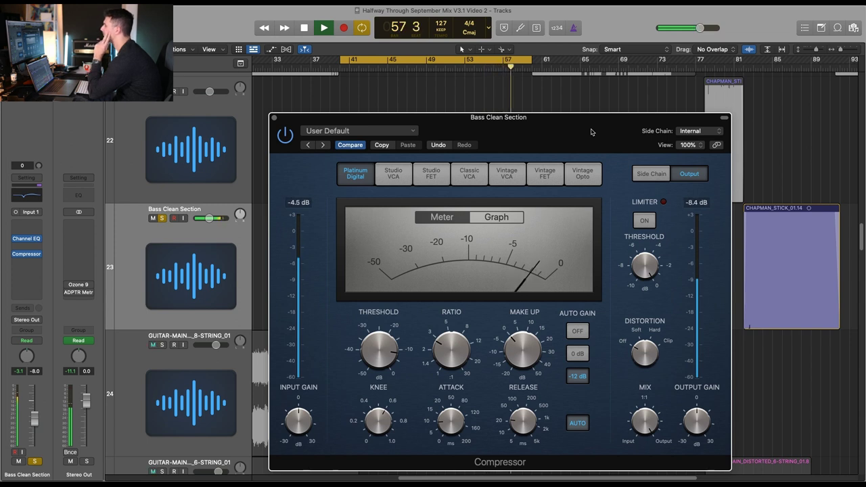
{"action": "key", "text": "space"}
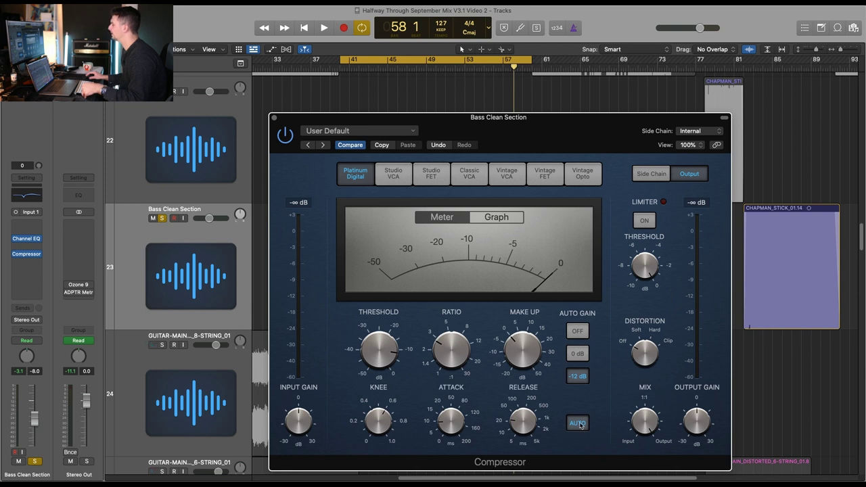
Step: Turn off the bass compressor's auto gain and audition the track
{"action": "left_click", "coordinate": [575, 330]}
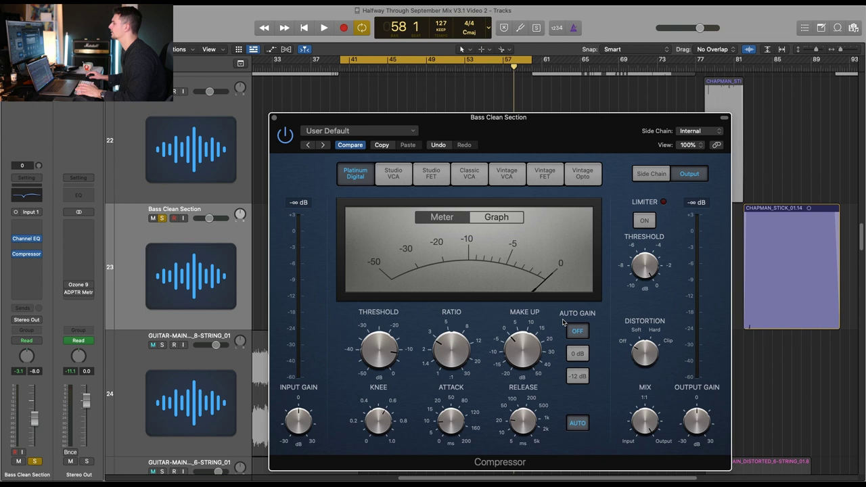
{"action": "key", "text": "space"}
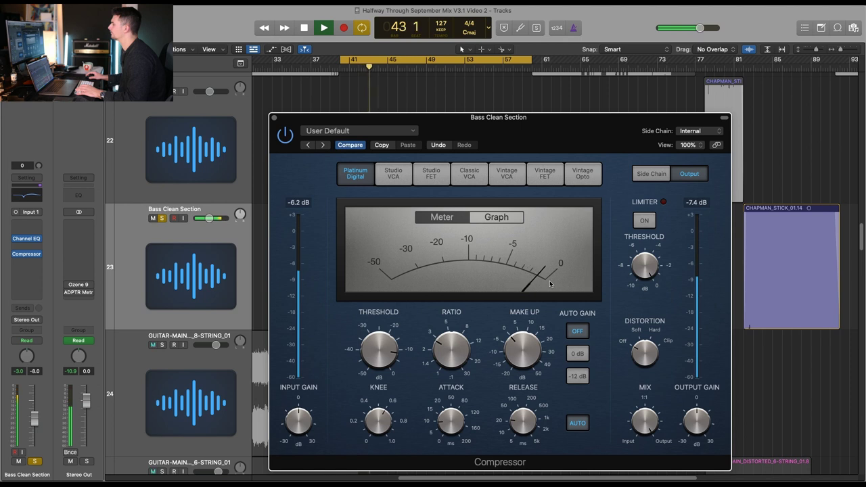
{"action": "key", "text": "space"}
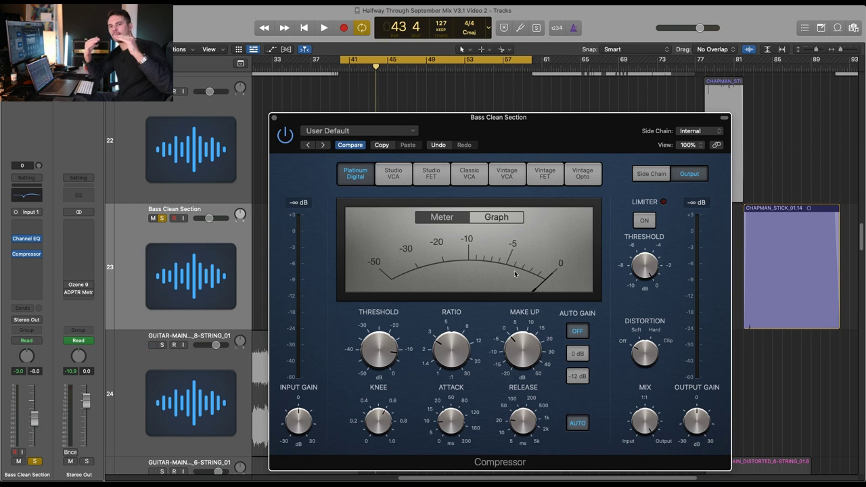
Step: Lower the bass compressor's threshold to -19.0 dB during playback to hear heavier gain reduction
{"action": "mouse_move", "coordinate": [522, 356]}
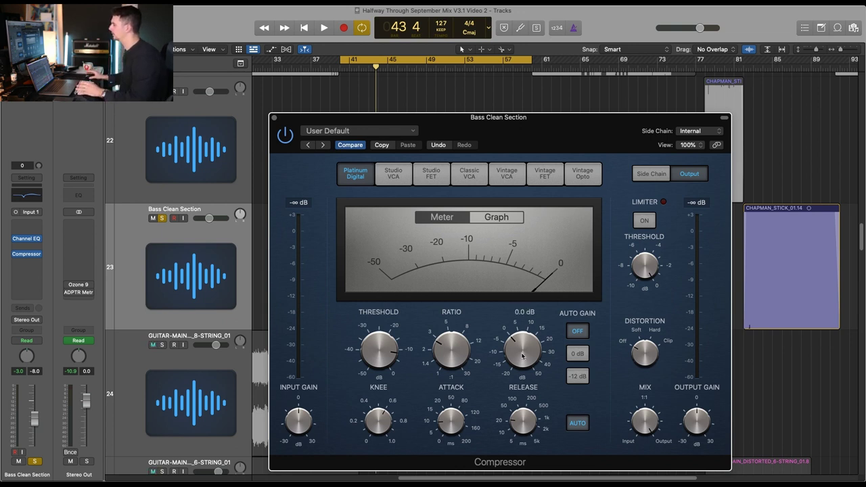
{"action": "mouse_move", "coordinate": [371, 360]}
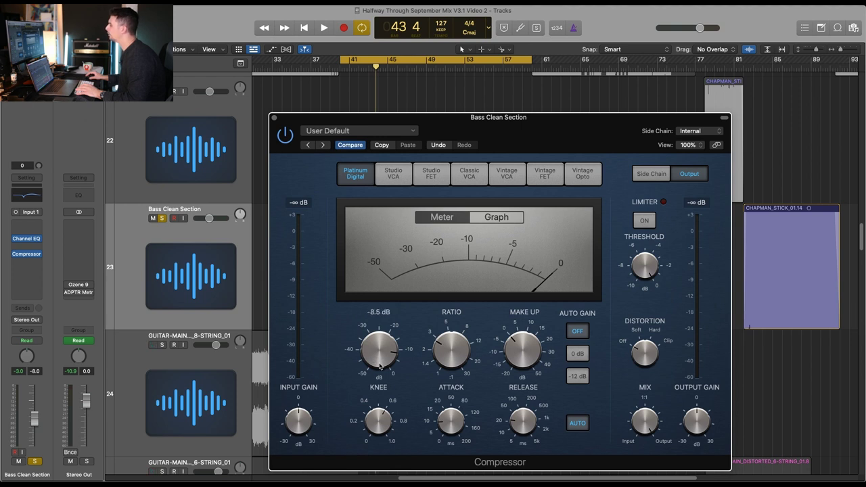
{"action": "key", "text": "space"}
{"action": "mouse_move", "coordinate": [387, 351]}
{"action": "left_mouse_down"}
{"action": "mouse_move", "coordinate": [379, 374]}
{"action": "mouse_move", "coordinate": [378, 360]}
{"action": "left_mouse_up"}
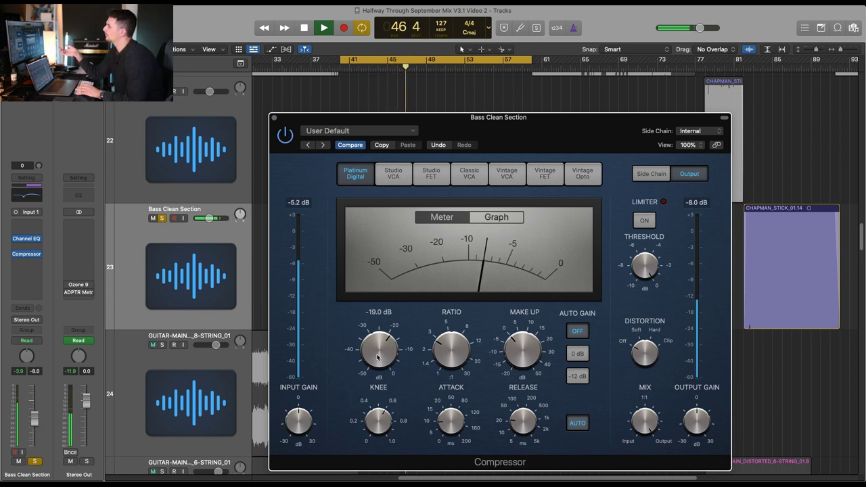
{"action": "key", "text": "space"}
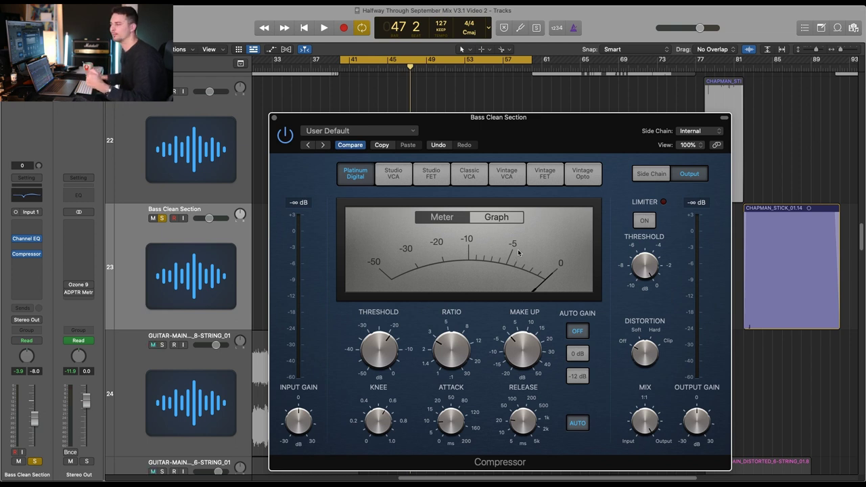
Step: Play the bass section and raise the compressor's threshold to -8.0 dB while listening
{"action": "mouse_move", "coordinate": [438, 436]}
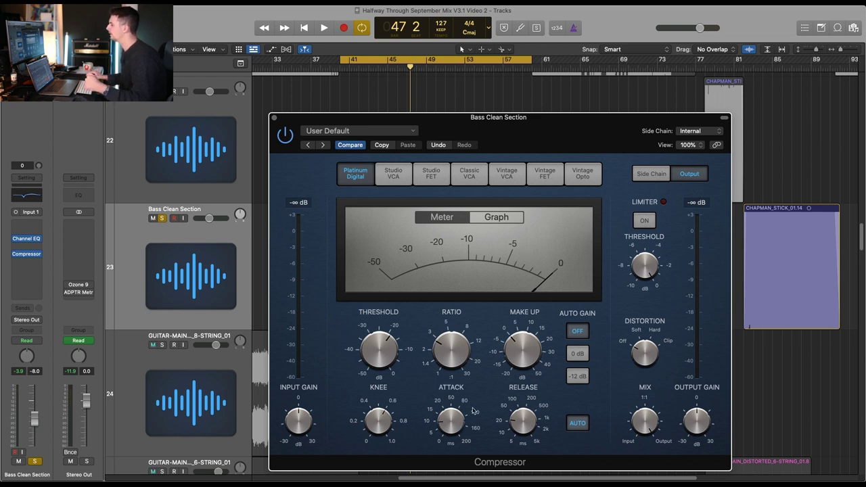
{"action": "mouse_move", "coordinate": [448, 382]}
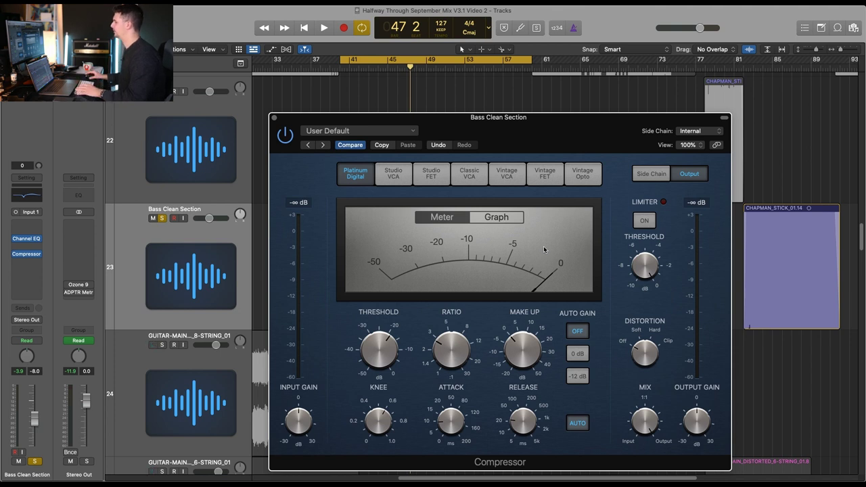
{"action": "key", "text": "space"}
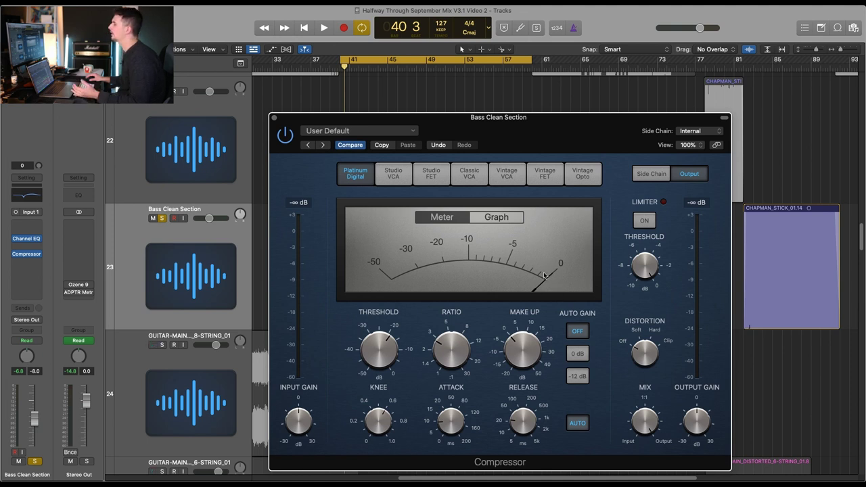
{"action": "key", "text": "space"}
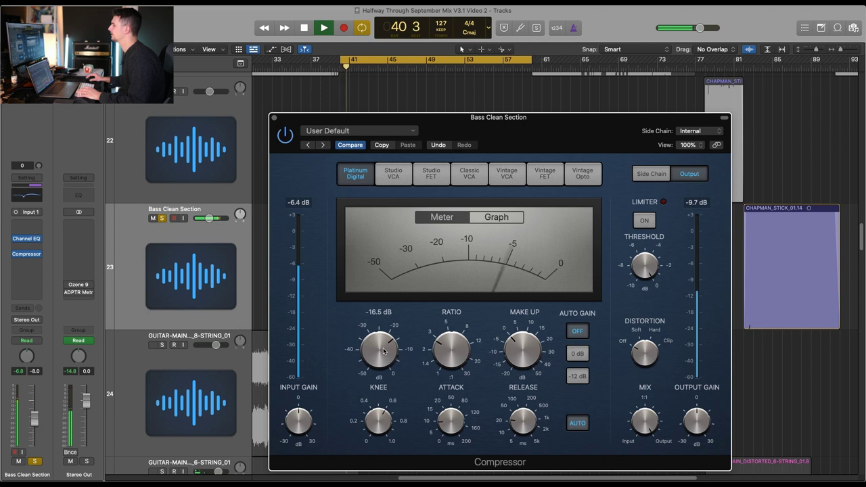
{"action": "scroll", "coordinate": [383, 347], "scroll_direction": "up", "scroll_amount": 5}
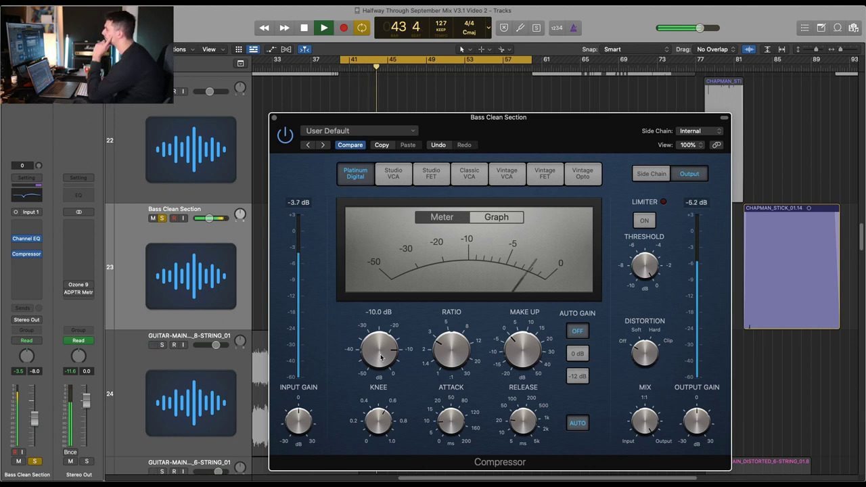
{"action": "scroll", "coordinate": [380, 356], "scroll_direction": "up", "scroll_amount": 2}
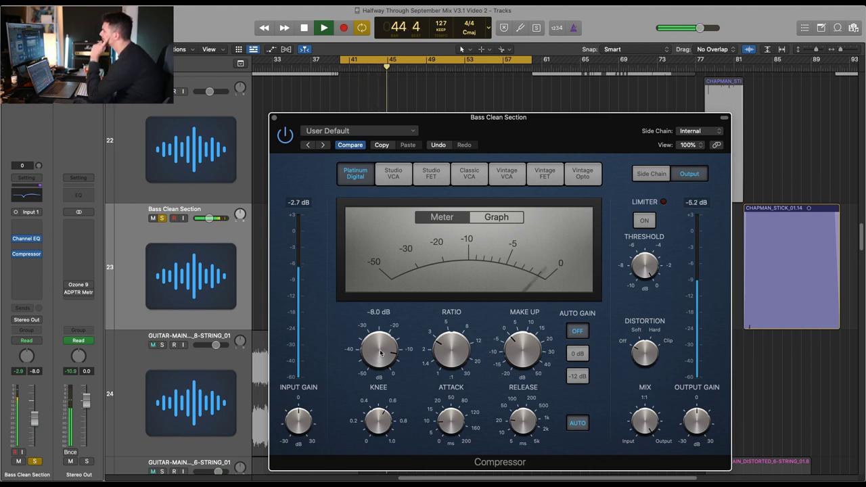
{"action": "mouse_move", "coordinate": [443, 328]}
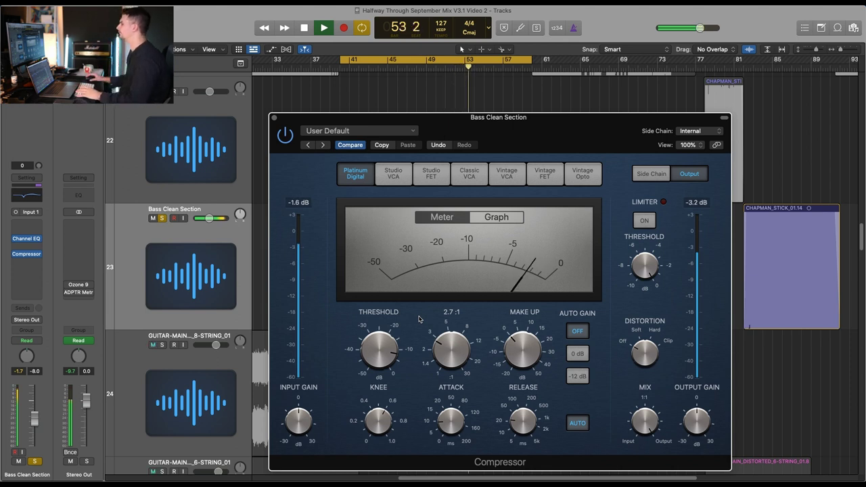
{"action": "key", "text": "space"}
Step: Unsolo the bass, solo the GUITAR-MAIN_DISTORTED_8-STRING_01 track and set the cycle range over bars 60 to 65 of its region
{"action": "left_click_drag", "start_coordinate": [612, 132], "coordinate": [594, 102]}
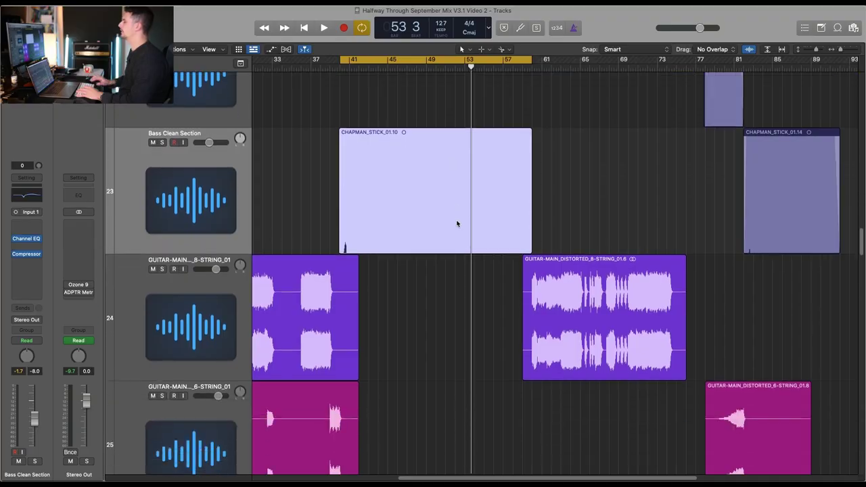
{"action": "key", "text": "super+Left"}
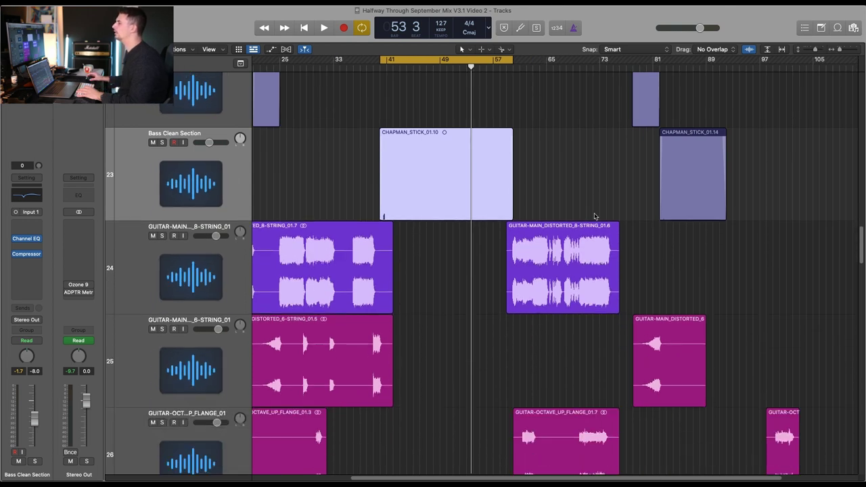
{"action": "scroll", "coordinate": [593, 214], "scroll_direction": "down", "scroll_amount": 3}
{"action": "left_click", "coordinate": [162, 128]}
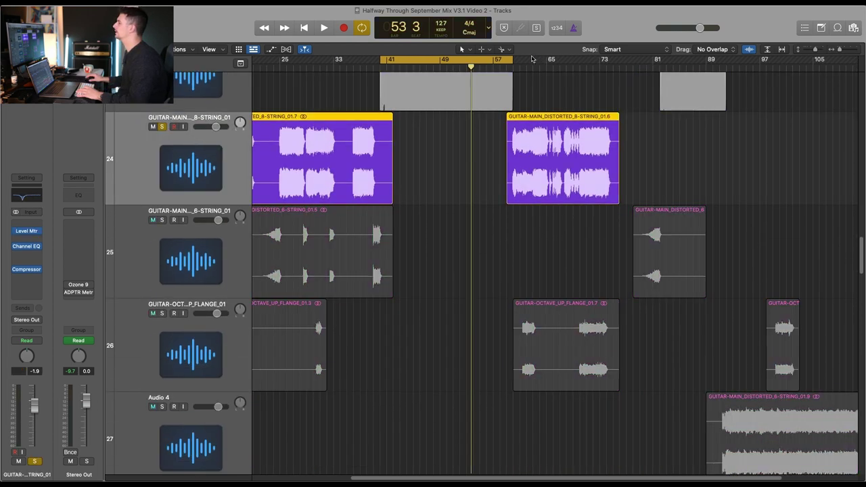
{"action": "left_click_drag", "start_coordinate": [513, 59], "coordinate": [545, 71]}
{"action": "left_click_drag", "start_coordinate": [485, 93], "coordinate": [650, 264]}
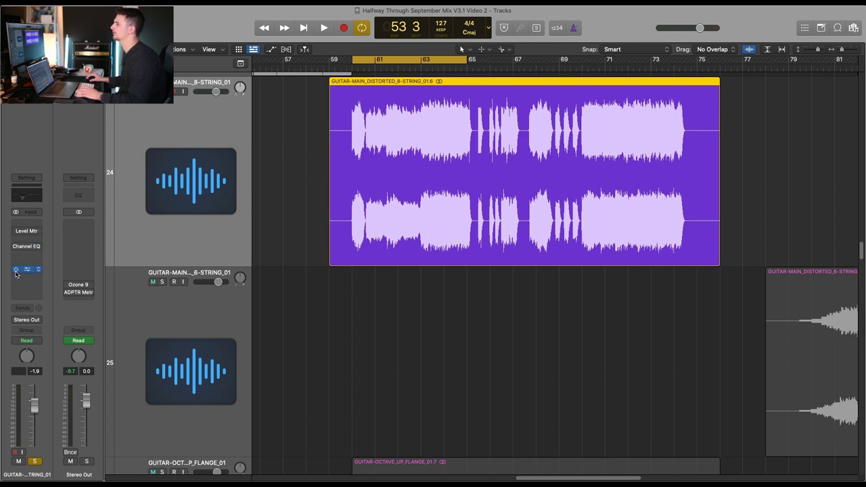
Step: During playback, enable the 8-string guitar's Channel EQ, replace the 212 Hz cut with +0.6 dB at 129 Hz, and boost 2840 Hz by 5.4 dB
{"action": "key", "text": "space"}
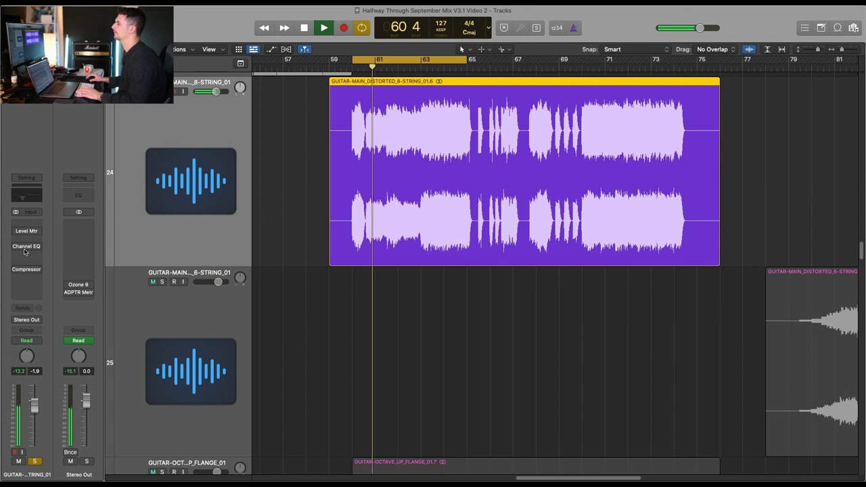
{"action": "left_click", "coordinate": [25, 248]}
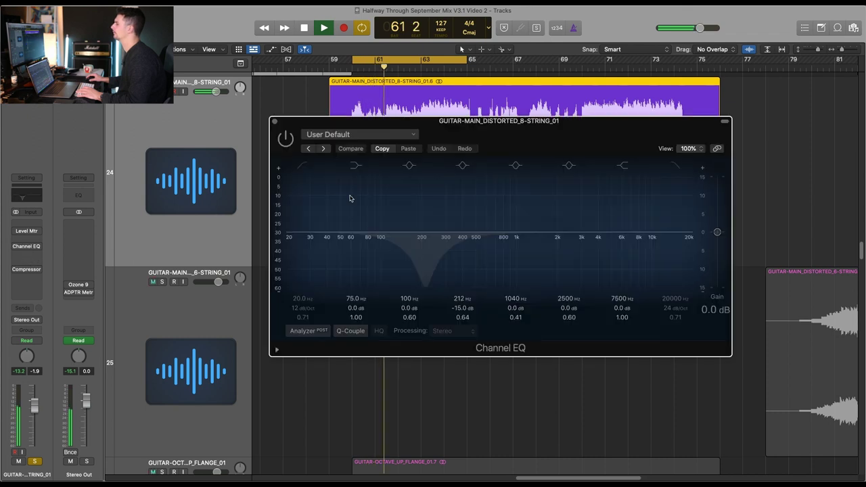
{"action": "left_click", "coordinate": [284, 139]}
{"action": "left_click_drag", "start_coordinate": [424, 282], "coordinate": [395, 230]}
{"action": "left_click_drag", "start_coordinate": [574, 235], "coordinate": [577, 212]}
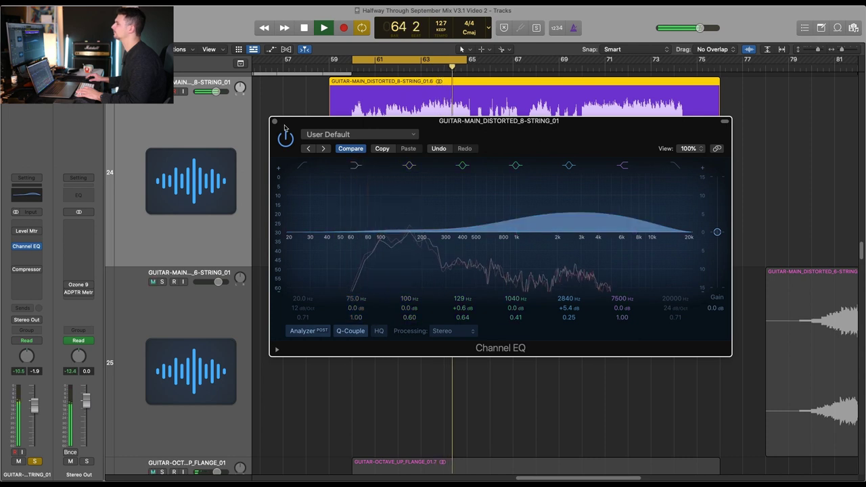
{"action": "left_click_drag", "start_coordinate": [284, 127], "coordinate": [311, 191]}
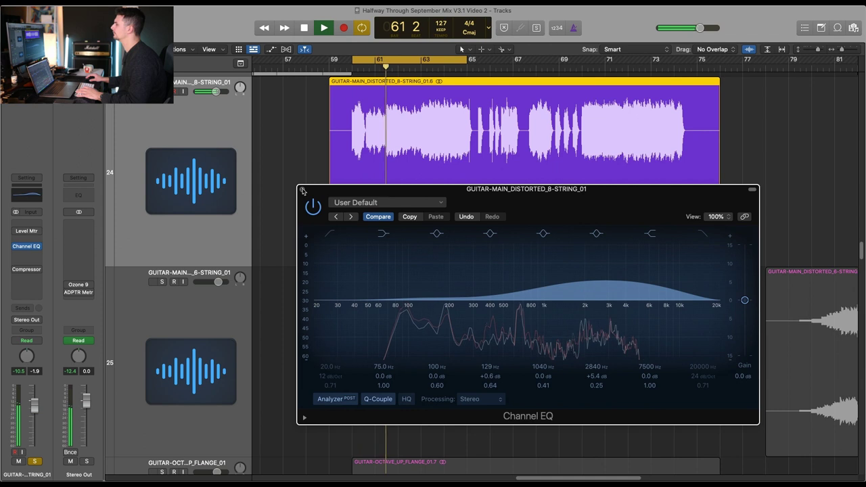
{"action": "left_click", "coordinate": [302, 190]}
{"action": "key", "text": "space"}
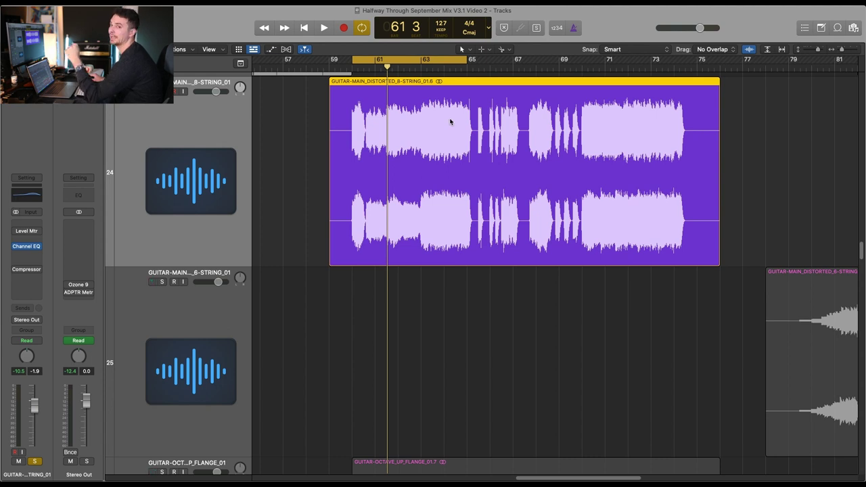
Step: Insert FabFilter Pro-MB after the Compressor on the distorted 8-string guitar track and move its window clear of the waveform
{"action": "left_click", "coordinate": [33, 278]}
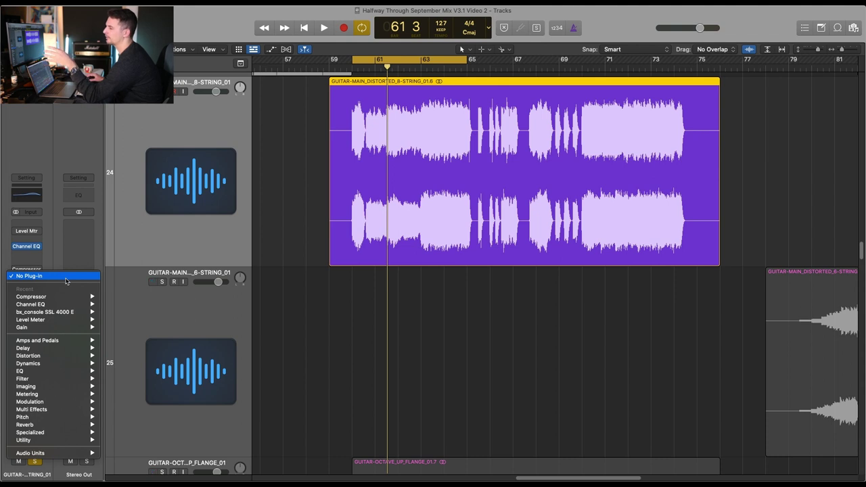
{"action": "mouse_move", "coordinate": [52, 451]}
{"action": "mouse_move", "coordinate": [162, 376]}
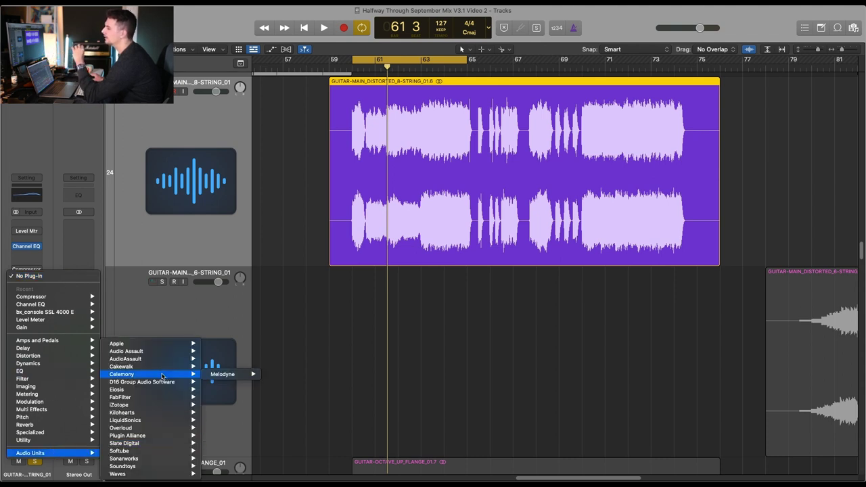
{"action": "mouse_move", "coordinate": [148, 397]}
{"action": "mouse_move", "coordinate": [223, 427]}
{"action": "left_click", "coordinate": [294, 427]}
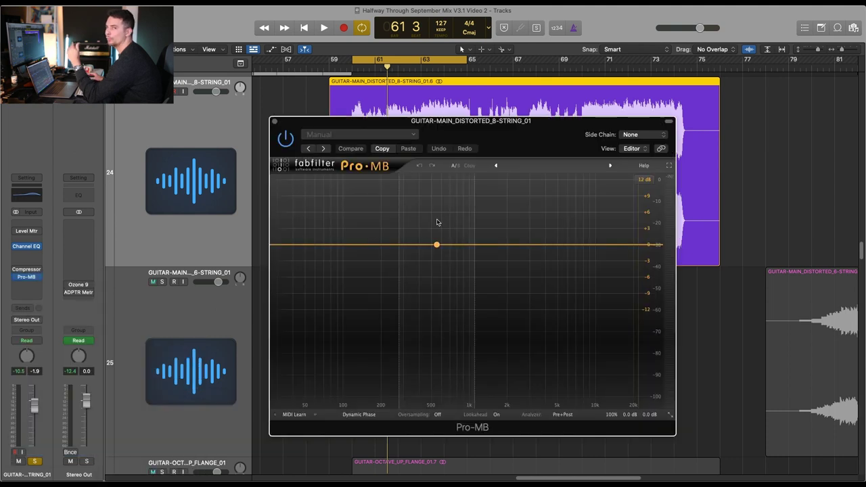
{"action": "left_click_drag", "start_coordinate": [504, 134], "coordinate": [537, 164]}
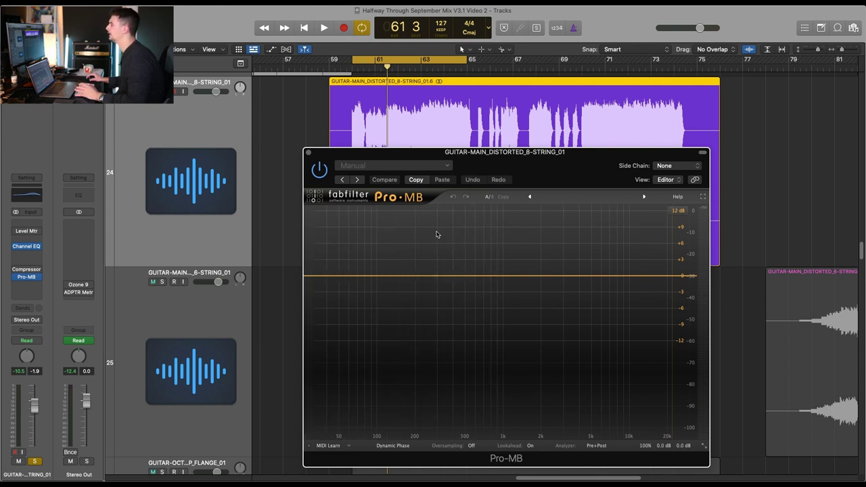
Step: Add a low-frequency compression band in Pro-MB with its high crossover at about 482 Hz, and play the guitar section
{"action": "left_click_drag", "start_coordinate": [425, 239], "coordinate": [295, 252]}
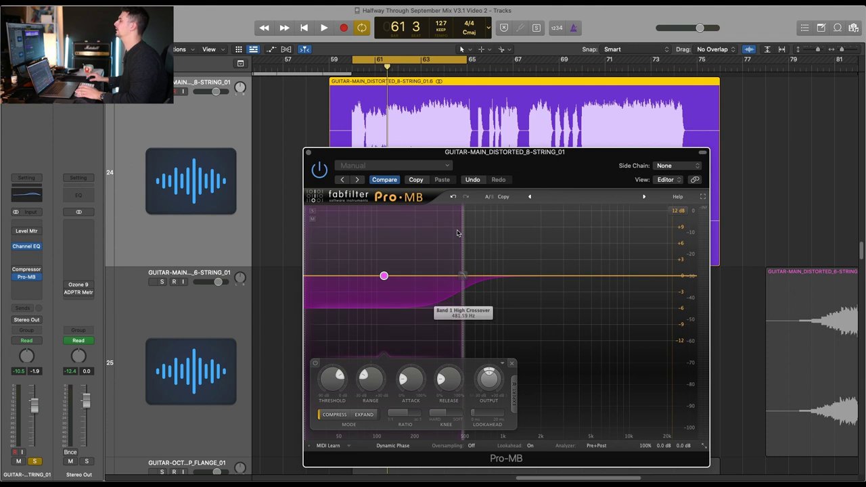
{"action": "key", "text": "space"}
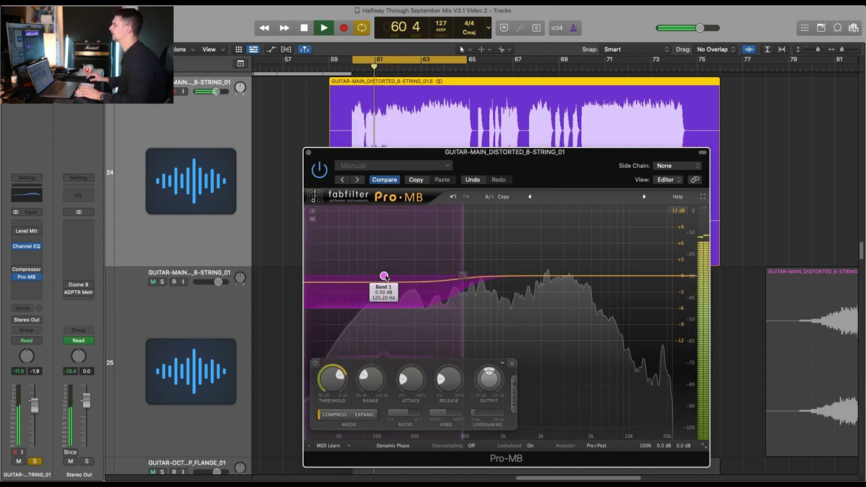
{"action": "scroll", "coordinate": [332, 379], "scroll_direction": "up", "scroll_amount": 3}
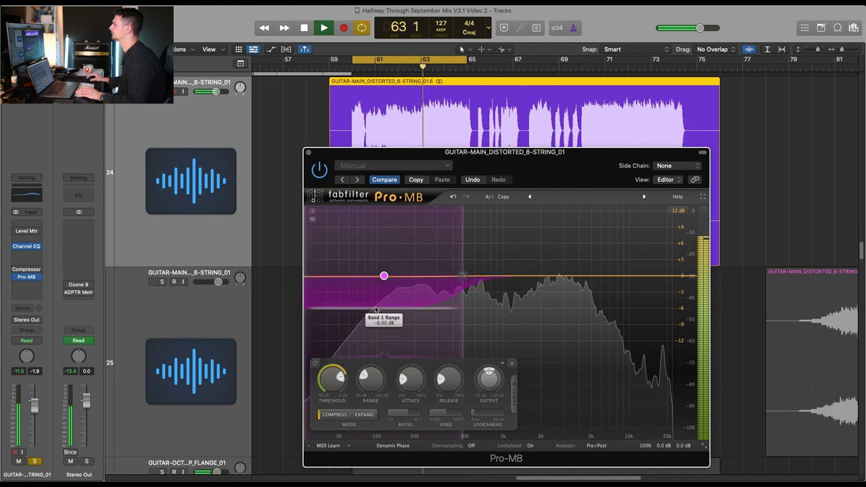
Step: Set the low band's range to -7.64 dB while listening to the looped guitar
{"action": "left_click_drag", "start_coordinate": [370, 379], "coordinate": [369, 389]}
{"action": "scroll", "coordinate": [369, 389], "scroll_direction": "down", "scroll_amount": 2}
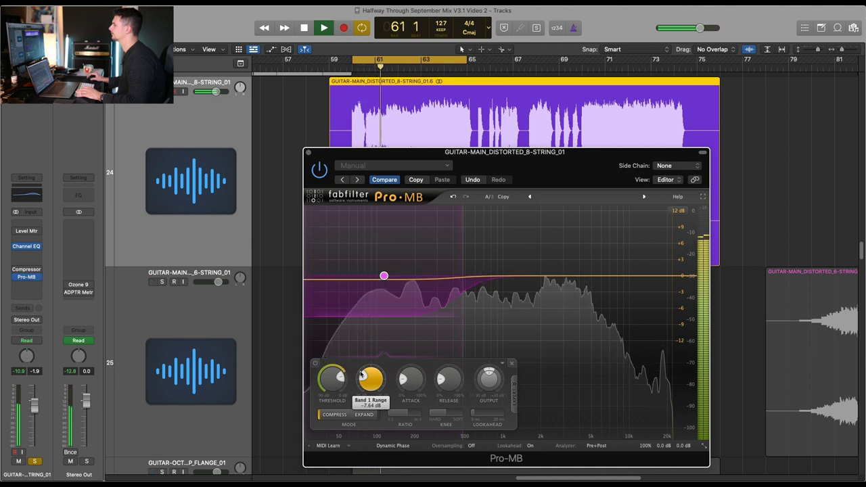
{"action": "mouse_move", "coordinate": [360, 375]}
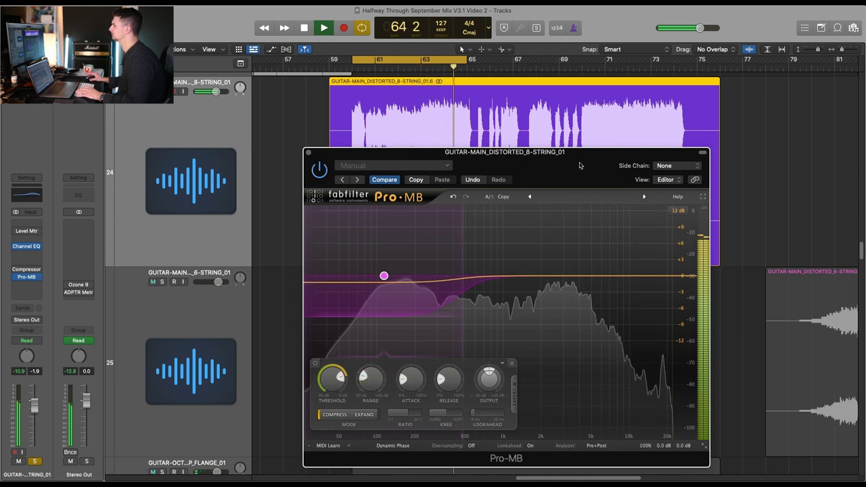
Step: Stop playback and close the Pro-MB window of the distorted 8-string guitar track
{"action": "key", "text": "space"}
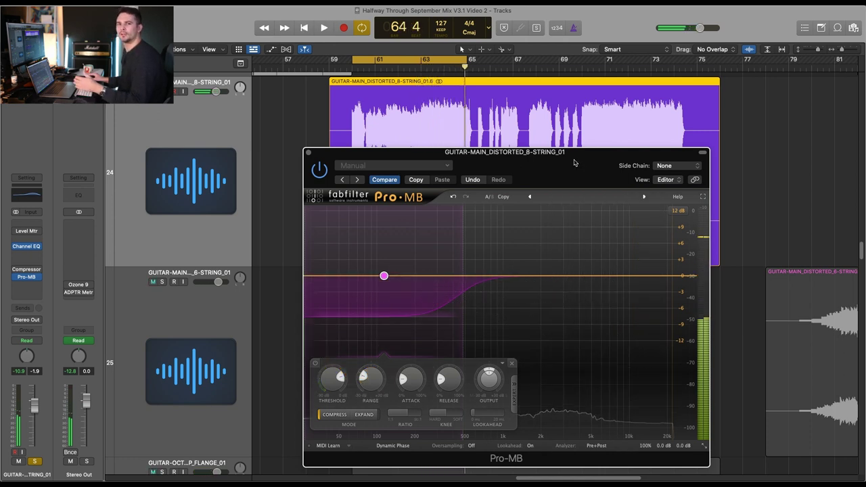
{"action": "mouse_move", "coordinate": [398, 289]}
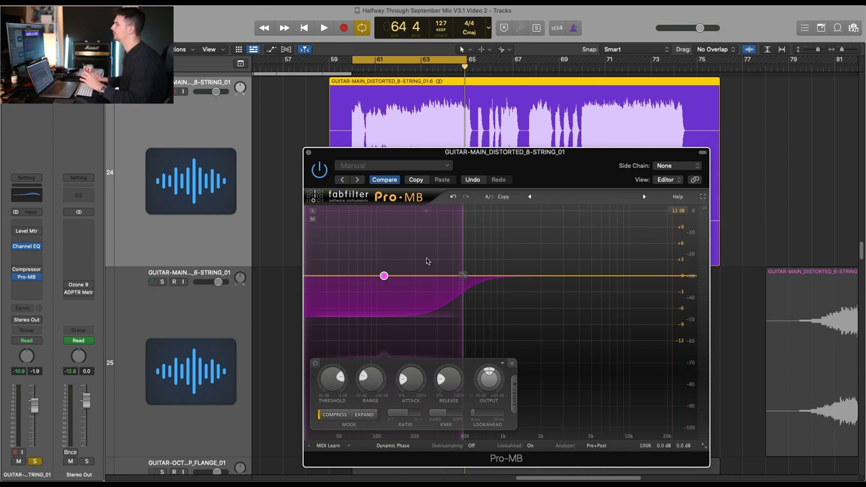
{"action": "left_click", "coordinate": [308, 152]}
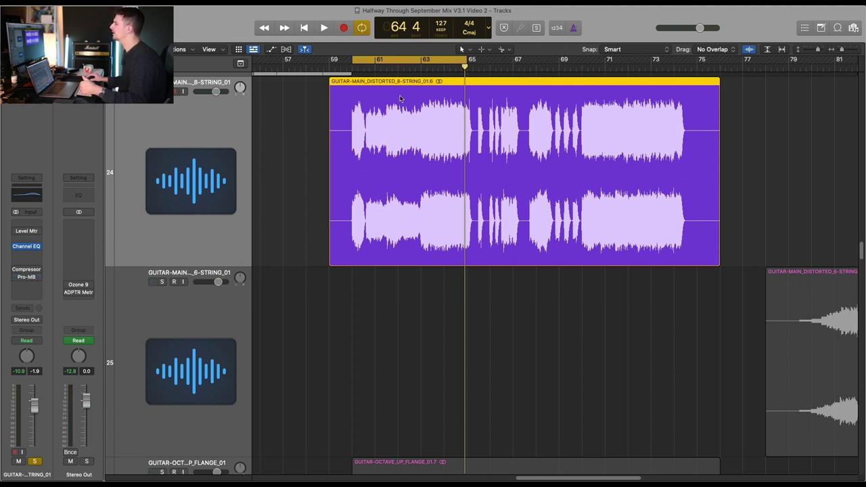
Step: Loop the sustained section of the 8-string guitar from bar 70 to mid-bar 74, audition it and turn cycle mode off
{"action": "left_click_drag", "start_coordinate": [587, 64], "coordinate": [685, 60]}
{"action": "key", "text": "space"}
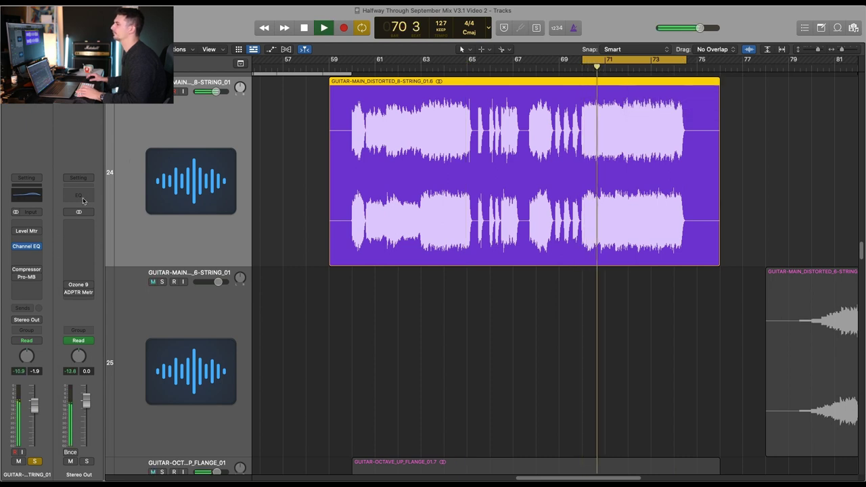
{"action": "key", "text": "space"}
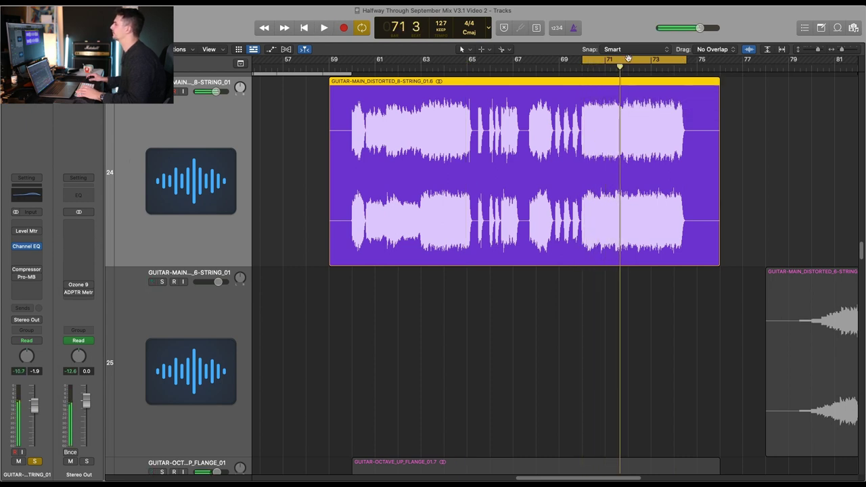
{"action": "key", "text": "c"}
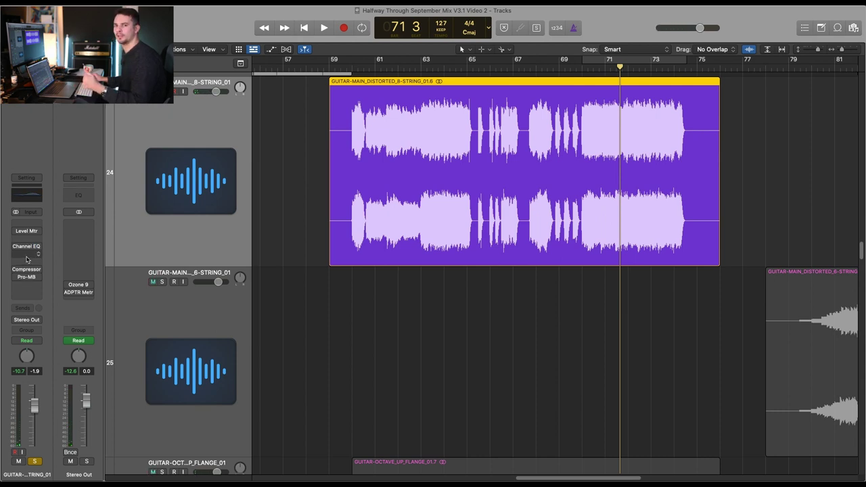
Step: Insert bx_console SSL 4000 E below Channel EQ and set its compressor to a ratio of about 3.9 and a threshold of about -3.2 dB
{"action": "left_click", "coordinate": [21, 255]}
{"action": "mouse_move", "coordinate": [72, 299]}
{"action": "left_click", "coordinate": [118, 296]}
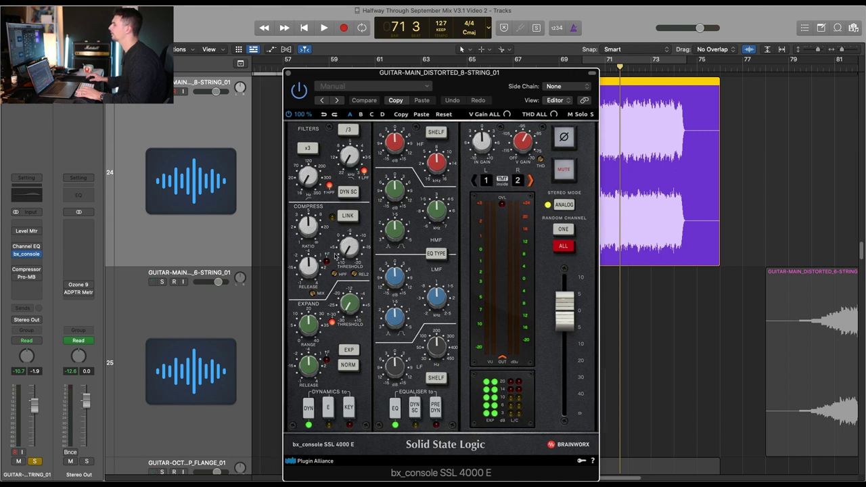
{"action": "left_click_drag", "start_coordinate": [306, 315], "coordinate": [308, 304]}
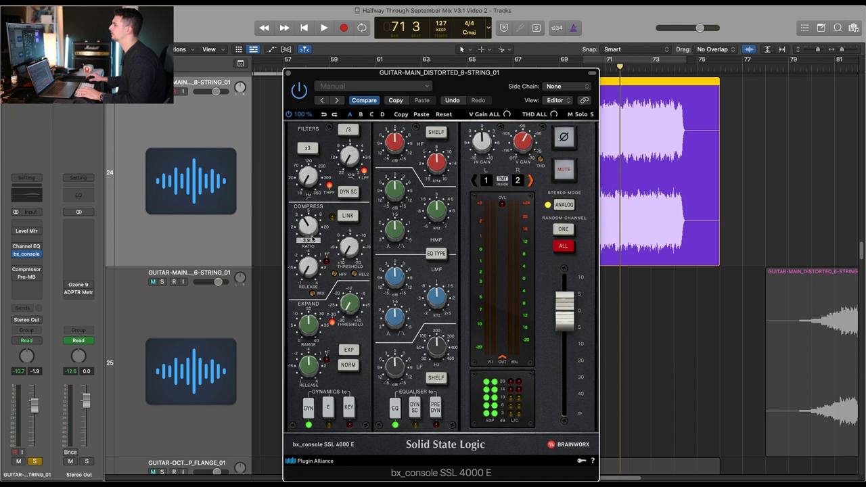
{"action": "key", "text": "space"}
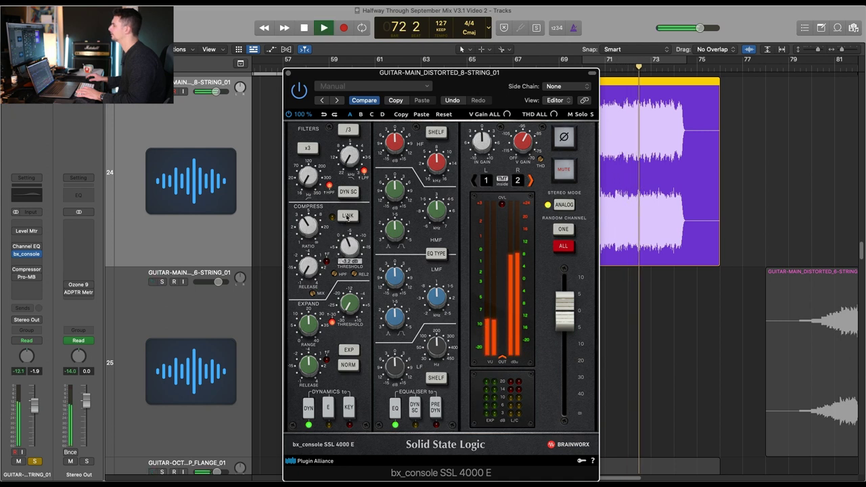
Step: Raise the console's high-pass filter, boost HF and lower the HF frequency during playback, and close with the plug-in window hidden
{"action": "left_click_drag", "start_coordinate": [494, 87], "coordinate": [301, 88]}
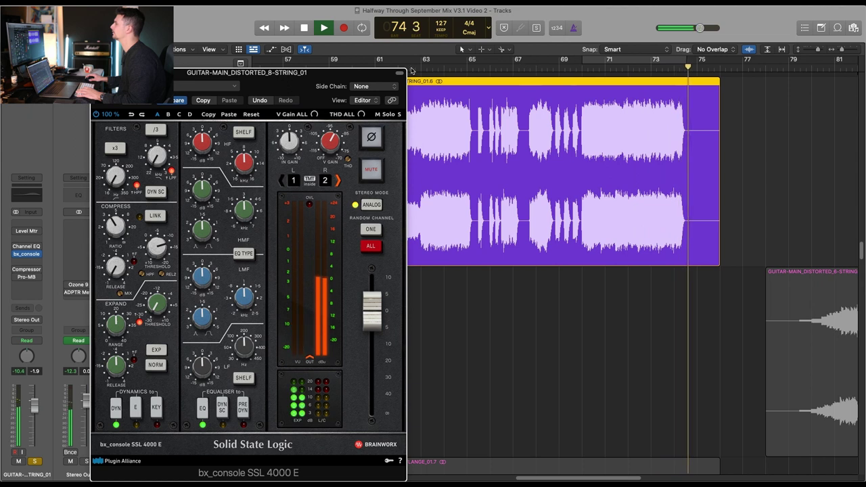
{"action": "left_click_drag", "start_coordinate": [411, 69], "coordinate": [367, 70]}
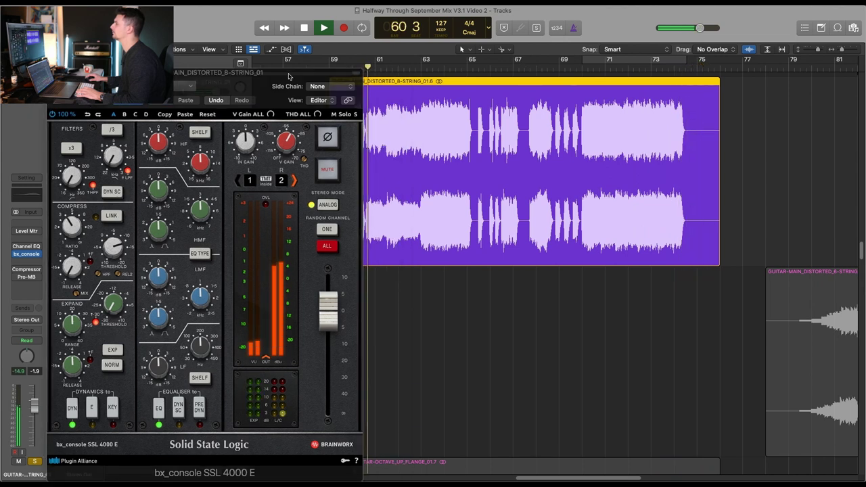
{"action": "left_click_drag", "start_coordinate": [288, 76], "coordinate": [275, 76]}
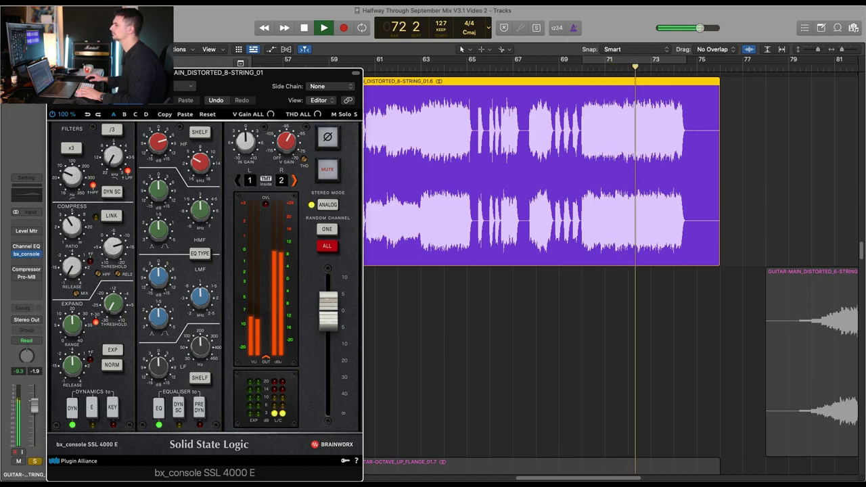
{"action": "key", "text": "v"}
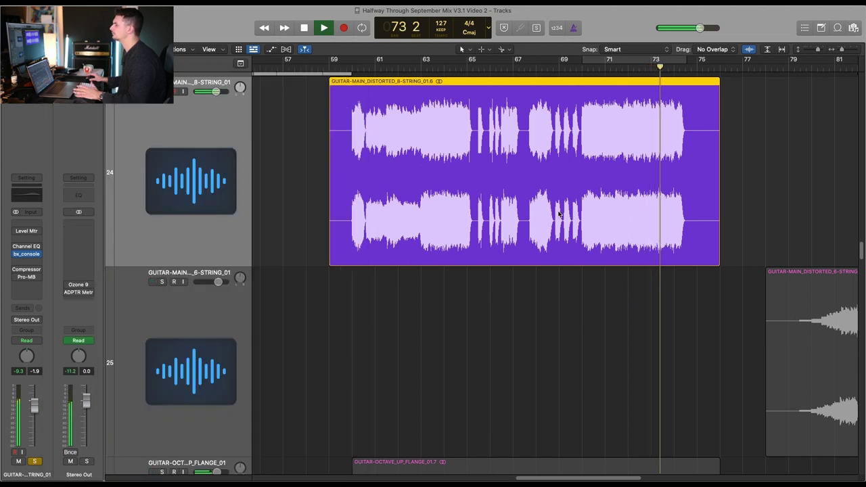
{"action": "key", "text": "space"}
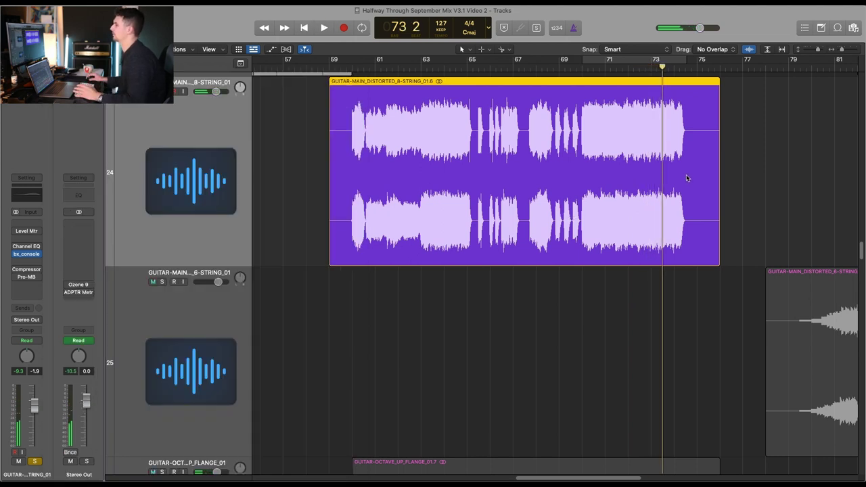
Step: Reopen the bx_console window and audition the guitar's short chords from bar 67
{"action": "left_click", "coordinate": [26, 254]}
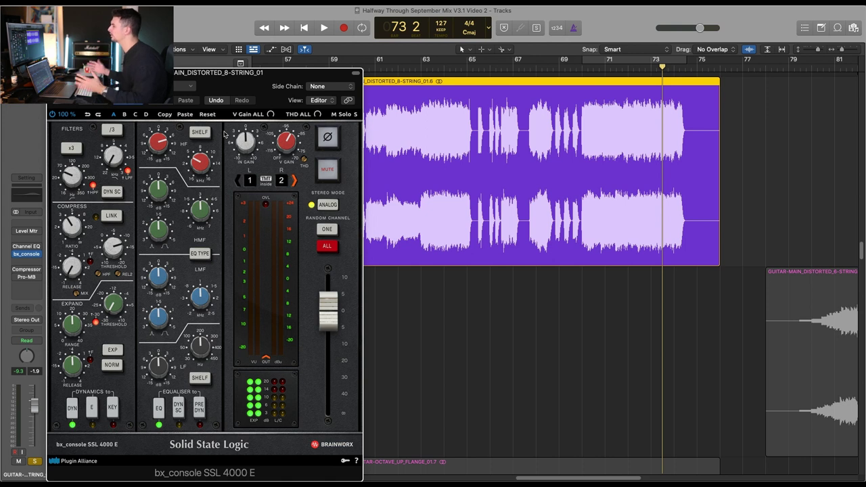
{"action": "left_click_drag", "start_coordinate": [245, 71], "coordinate": [230, 71]}
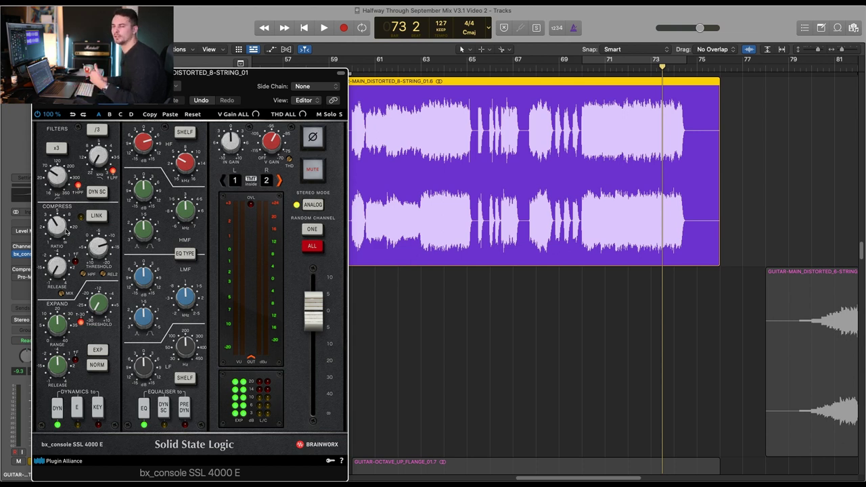
{"action": "left_click", "coordinate": [534, 69]}
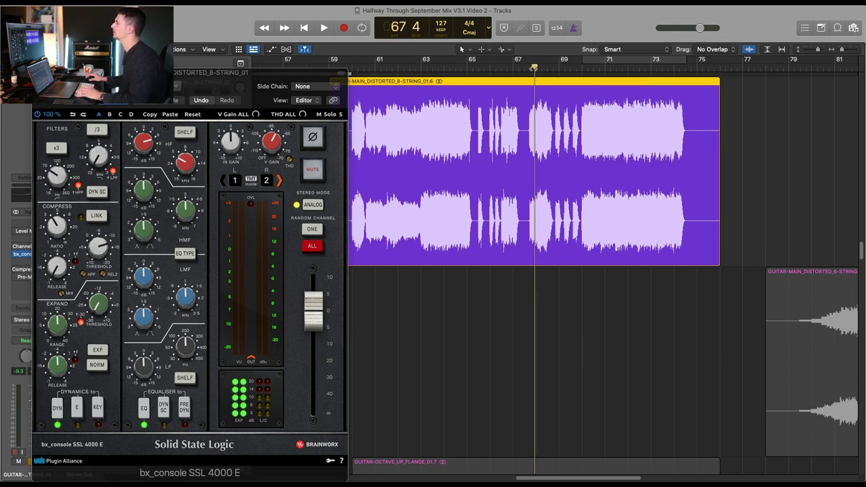
{"action": "key", "text": "space"}
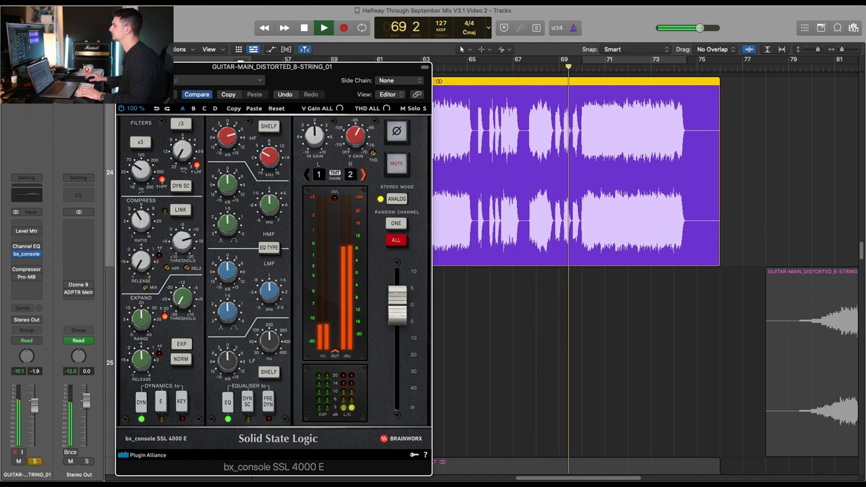
{"action": "key", "text": "space"}
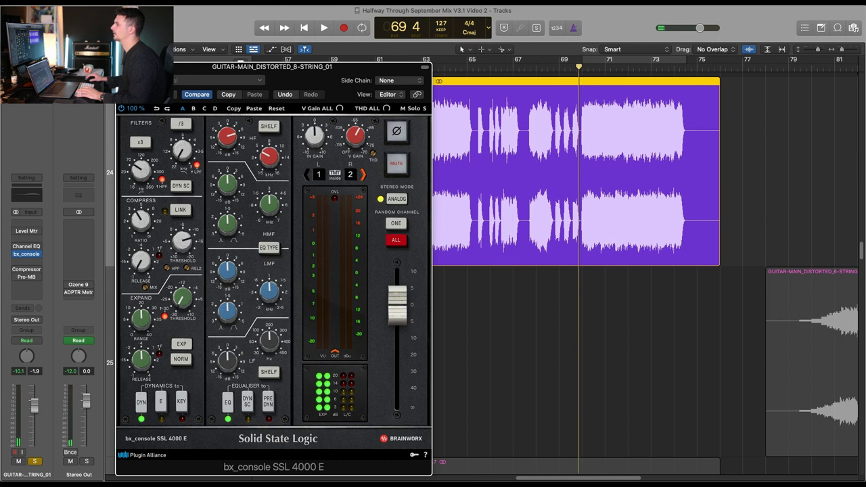
Step: Compare the guitar passage from bar 67 with the console's dynamics section switched off and on
{"action": "left_click", "coordinate": [534, 74]}
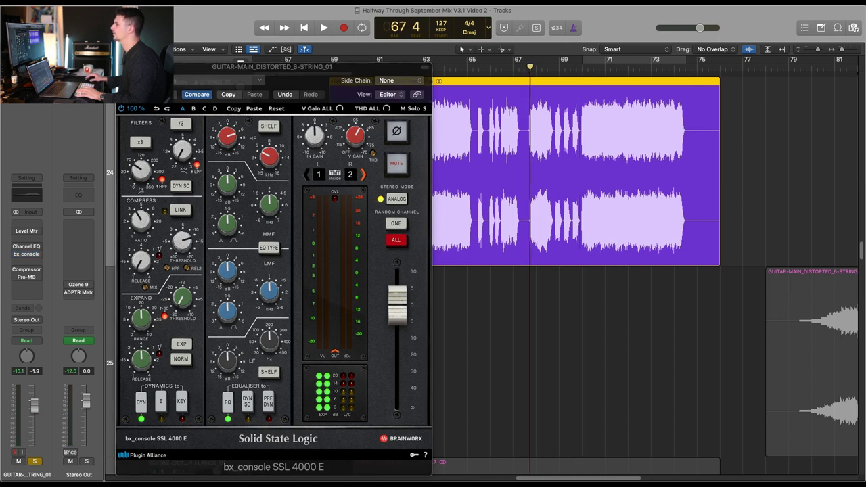
{"action": "left_click", "coordinate": [199, 366]}
{"action": "key", "text": "space"}
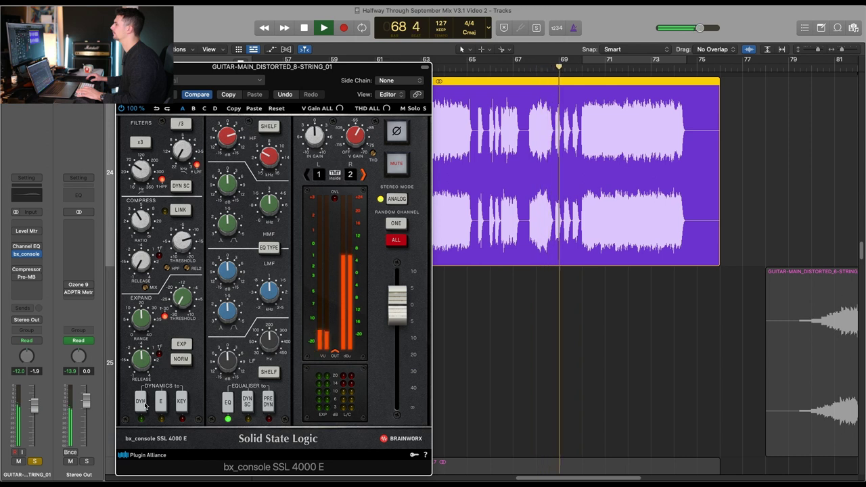
{"action": "key", "text": "space"}
{"action": "left_click", "coordinate": [144, 403]}
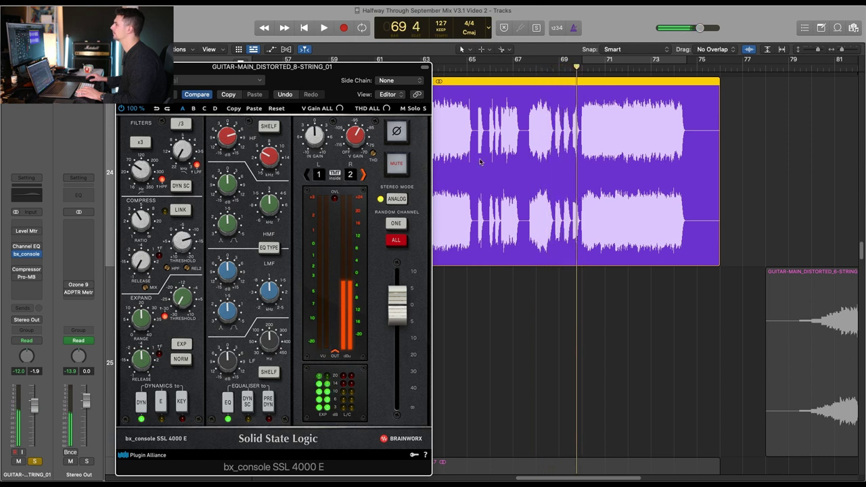
{"action": "key", "text": "space"}
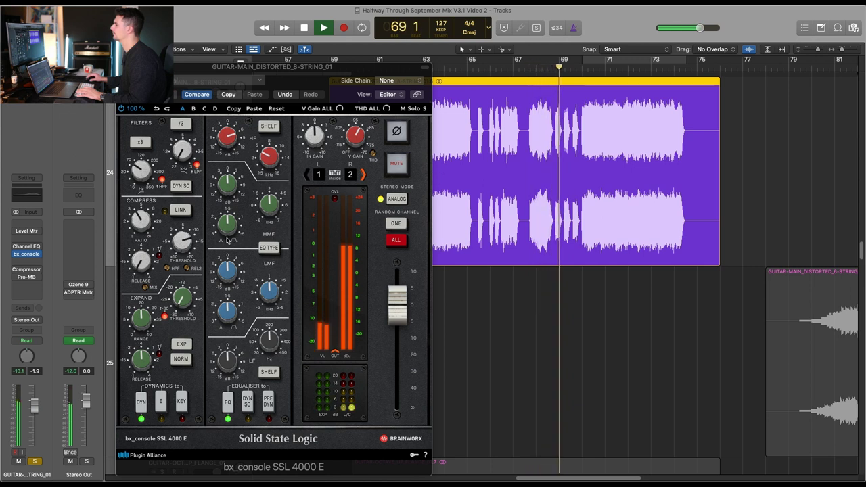
{"action": "key", "text": "space"}
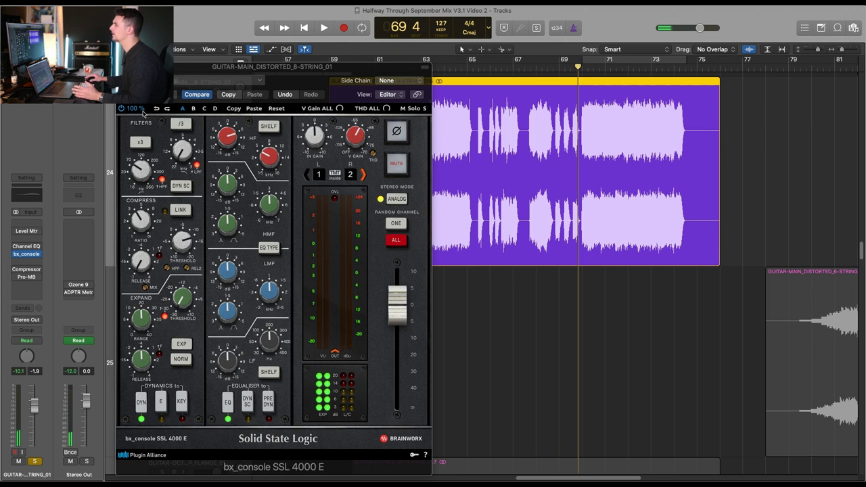
Step: Close and bypass bx_console, and insert the Cakewalk CA-2A compressor in the slot below it
{"action": "key", "text": "super+w"}
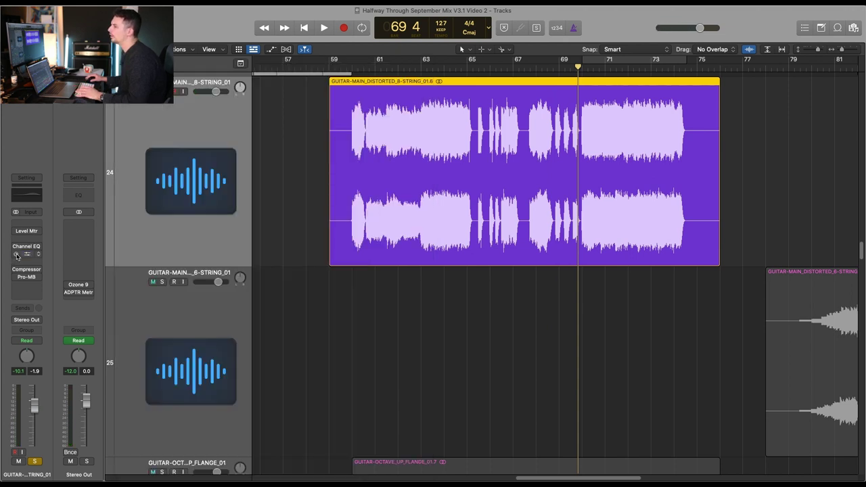
{"action": "left_click", "coordinate": [33, 261]}
{"action": "mouse_move", "coordinate": [60, 443]}
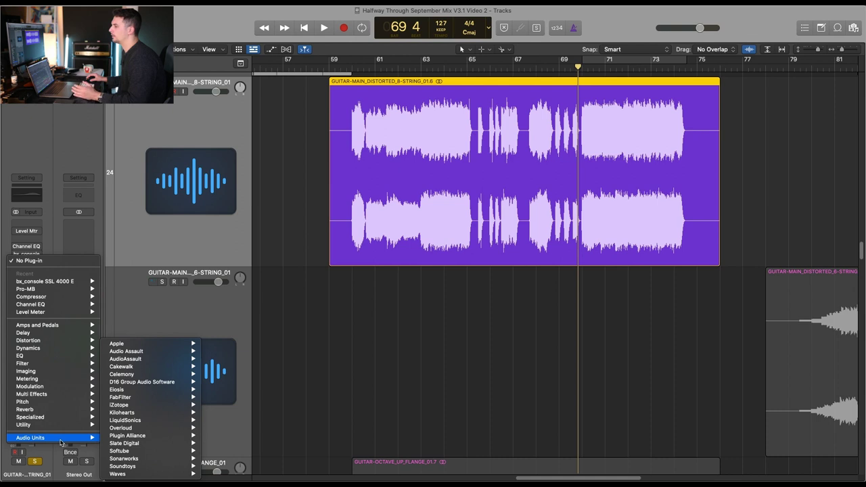
{"action": "mouse_move", "coordinate": [166, 475]}
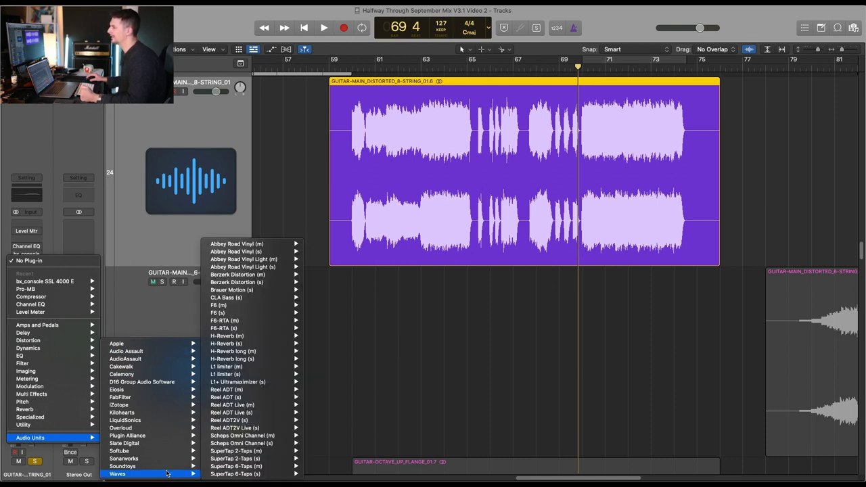
{"action": "mouse_move", "coordinate": [169, 369]}
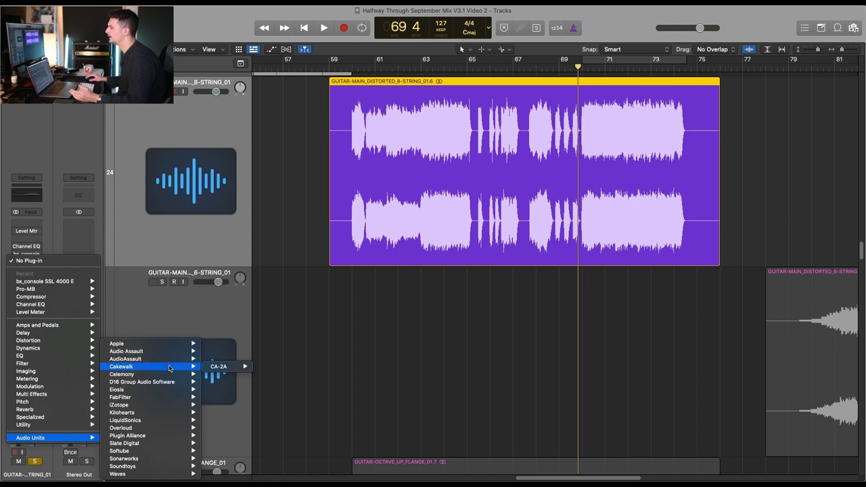
{"action": "left_click", "coordinate": [220, 366]}
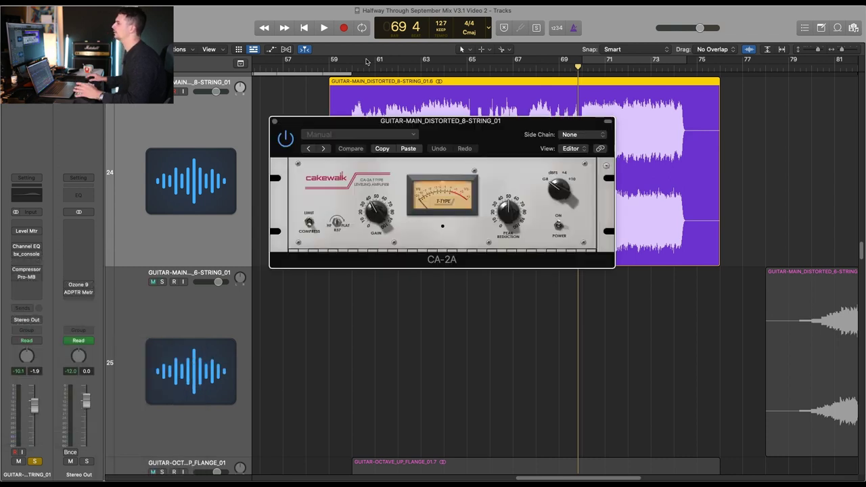
Step: Play the guitar from bar 60, re-enable Channel EQ and set the CA-2A's Peak Reduction to 45.5%
{"action": "left_click", "coordinate": [363, 71]}
{"action": "left_click_drag", "start_coordinate": [471, 134], "coordinate": [516, 294]}
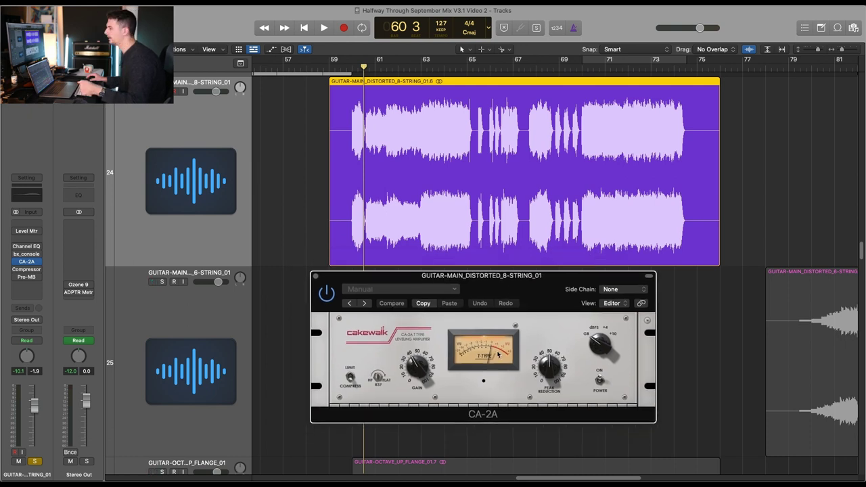
{"action": "left_click_drag", "start_coordinate": [526, 289], "coordinate": [541, 286]}
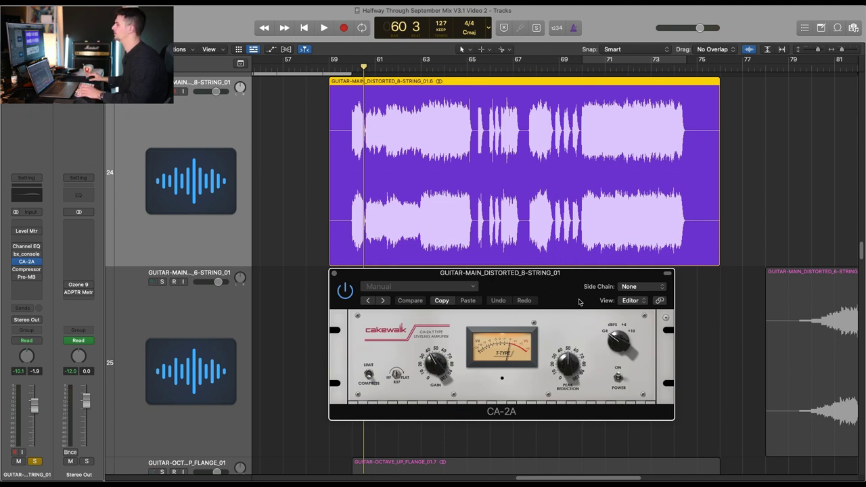
{"action": "key", "text": "space"}
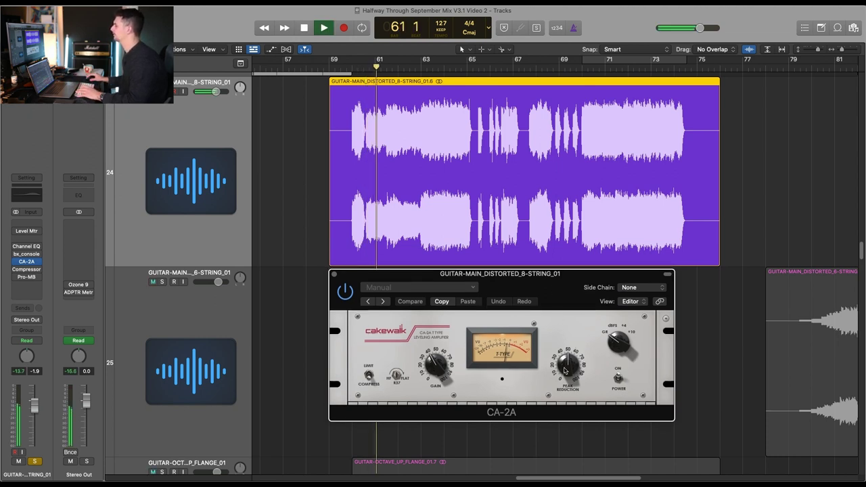
{"action": "left_click_drag", "start_coordinate": [564, 370], "coordinate": [564, 365]}
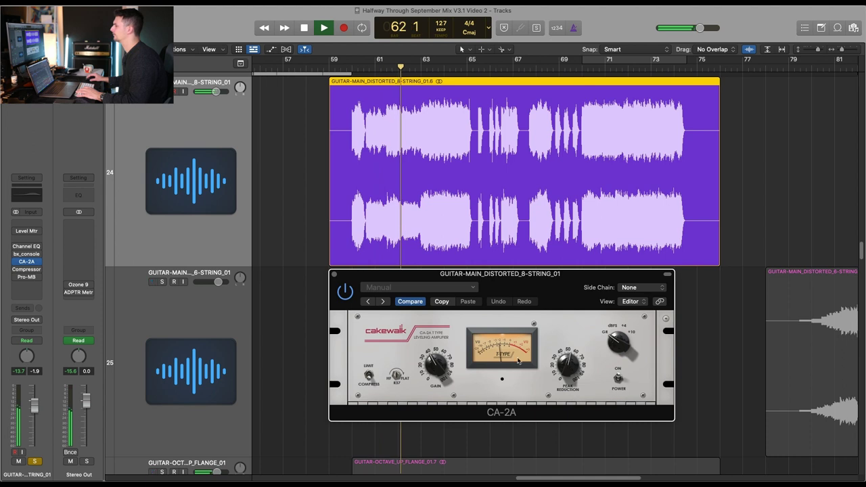
{"action": "mouse_move", "coordinate": [27, 248]}
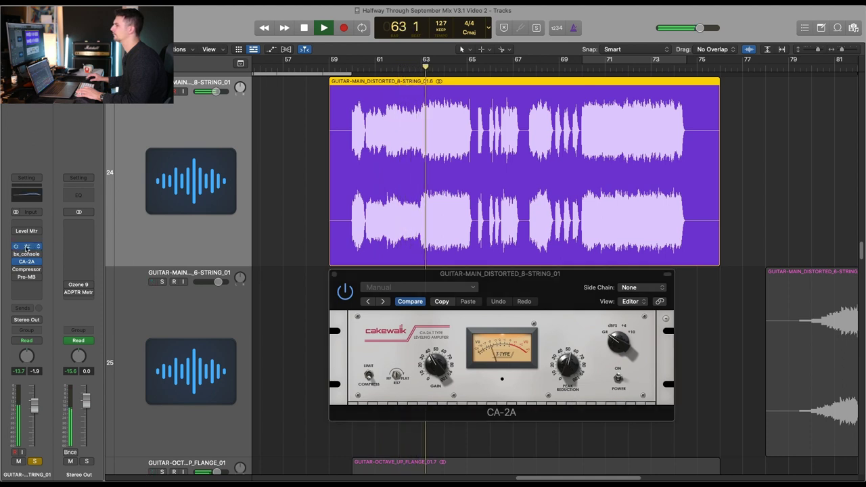
{"action": "left_click", "coordinate": [573, 376]}
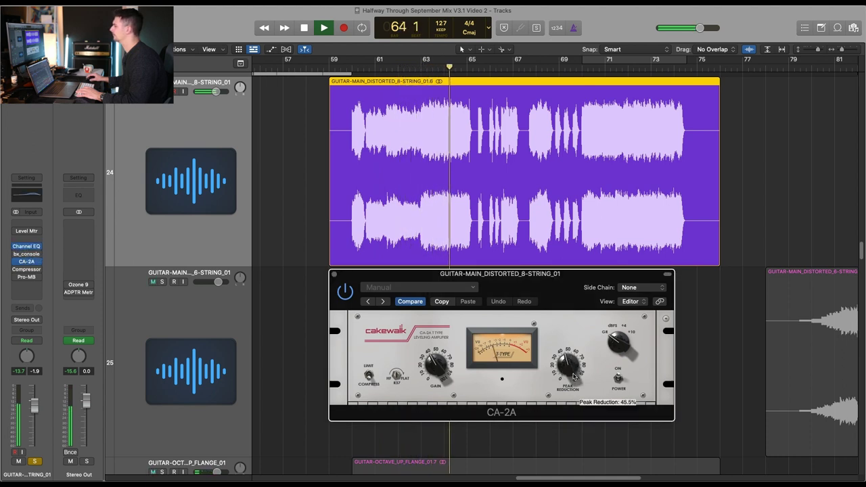
Step: Replay the 8-string guitar from bar 68 through the CA-2A while fine-tuning its Peak Reduction
{"action": "mouse_move", "coordinate": [566, 365]}
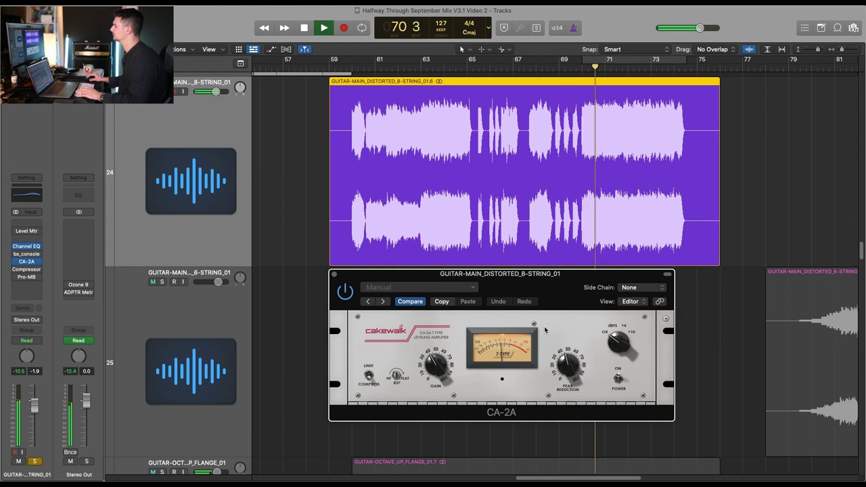
{"action": "key", "text": "space"}
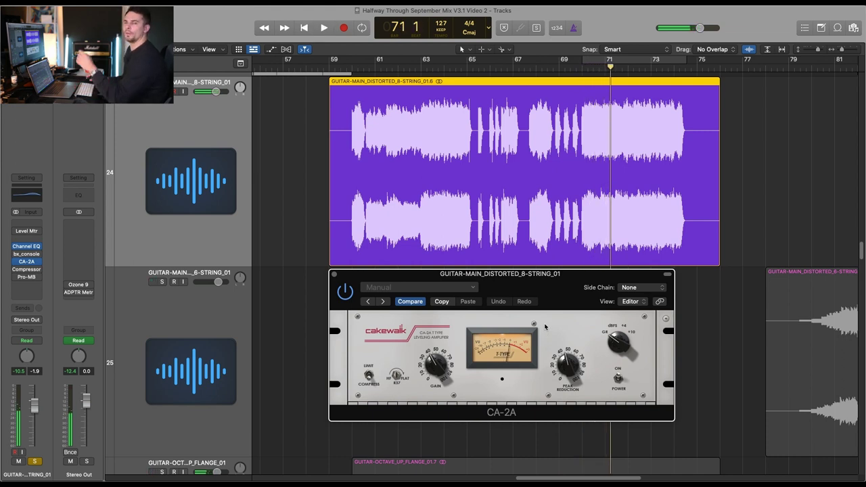
{"action": "left_click", "coordinate": [534, 68]}
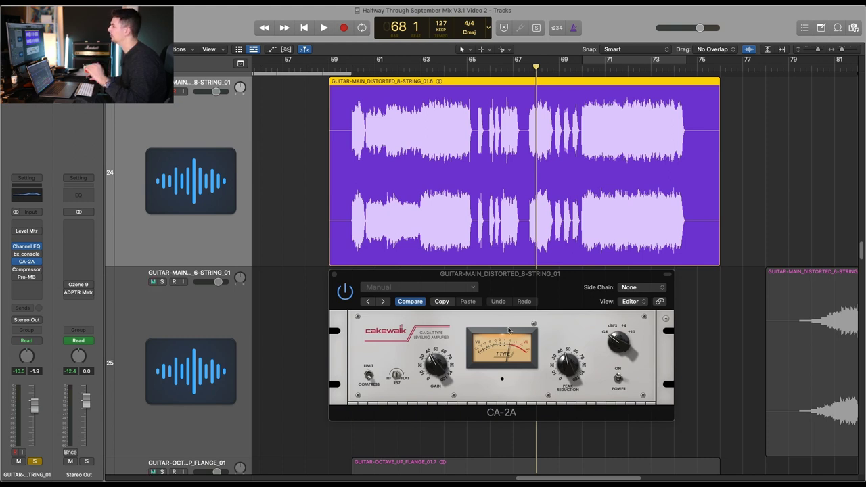
{"action": "key", "text": "space"}
{"action": "left_click_drag", "start_coordinate": [568, 367], "coordinate": [566, 365]}
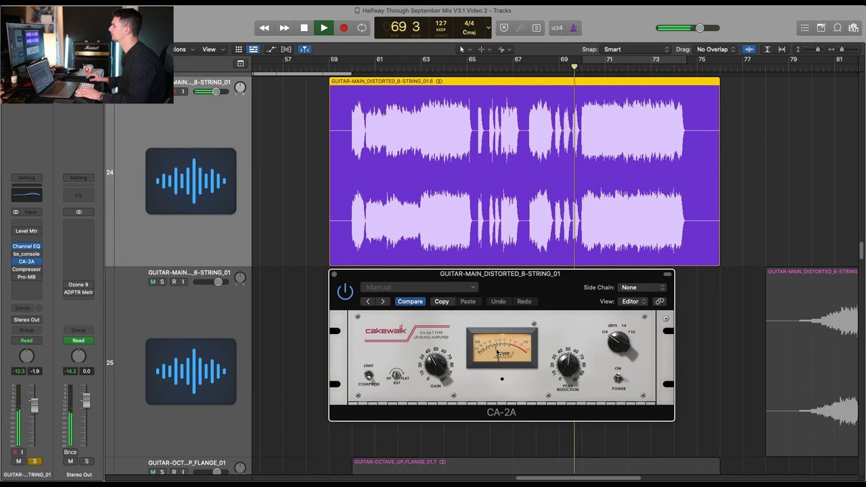
{"action": "key", "text": "space"}
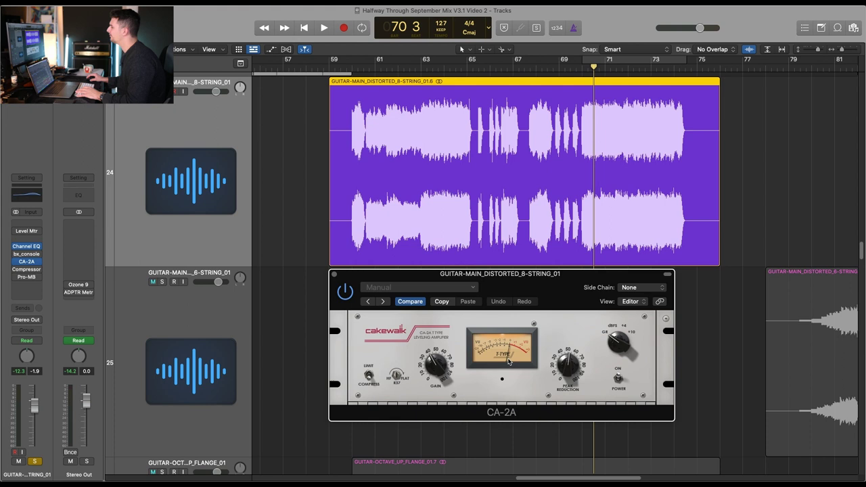
{"action": "key", "text": "space"}
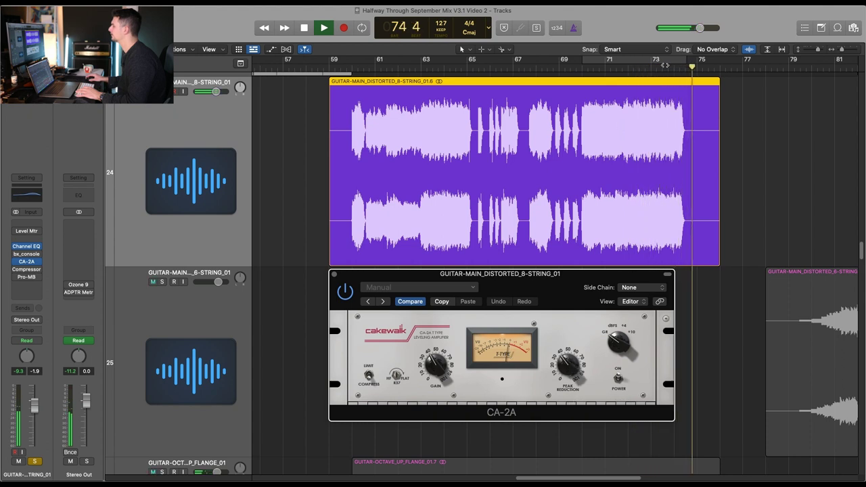
{"action": "left_click", "coordinate": [567, 369]}
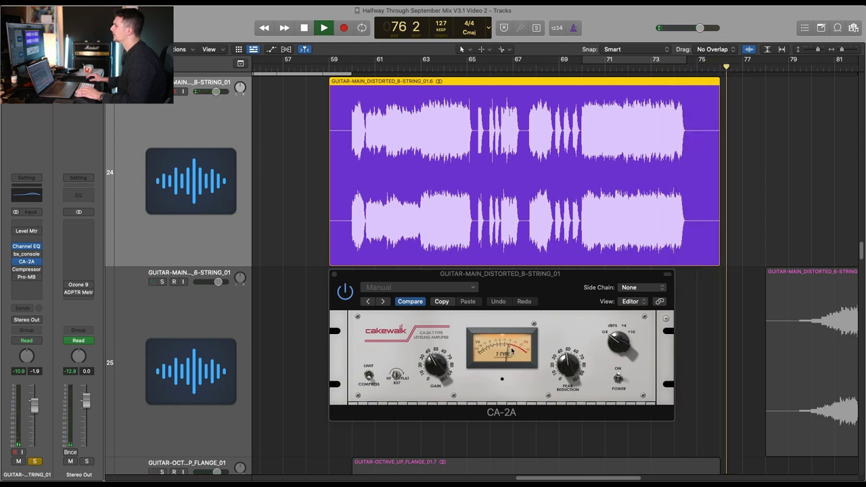
{"action": "key", "text": "space"}
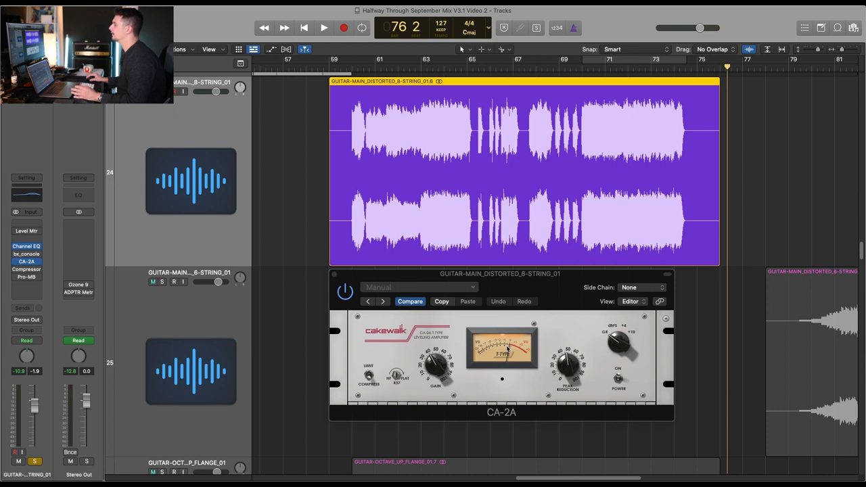
Step: Close the CA-2A window and unsolo the distorted 8-string guitar track
{"action": "left_click_drag", "start_coordinate": [559, 287], "coordinate": [560, 286]}
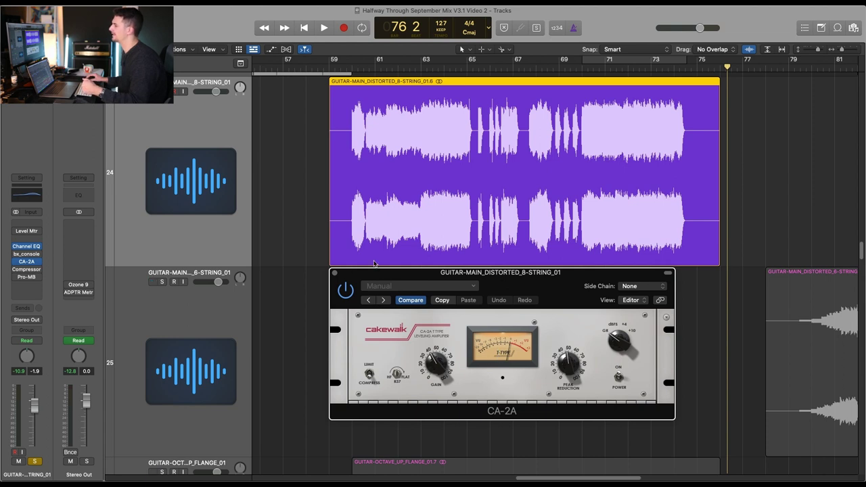
{"action": "left_click", "coordinate": [335, 272]}
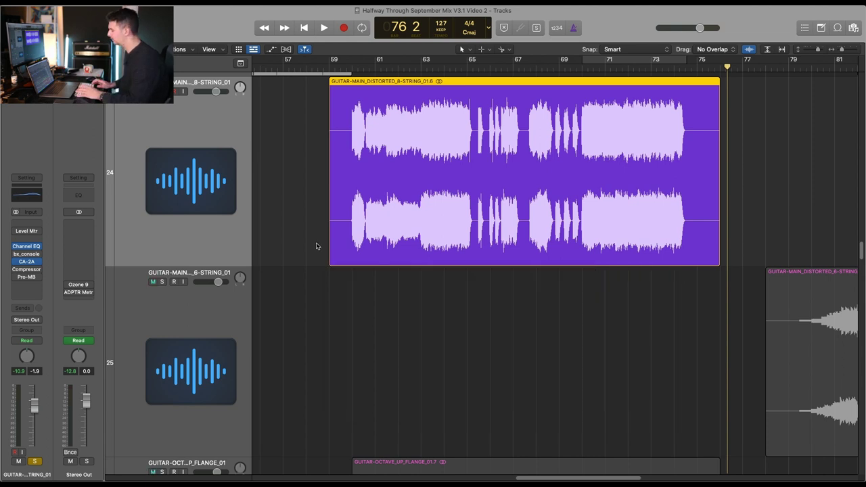
{"action": "scroll", "coordinate": [316, 246], "scroll_direction": "down", "scroll_amount": 3}
{"action": "scroll", "coordinate": [315, 243], "scroll_direction": "down", "scroll_amount": 3}
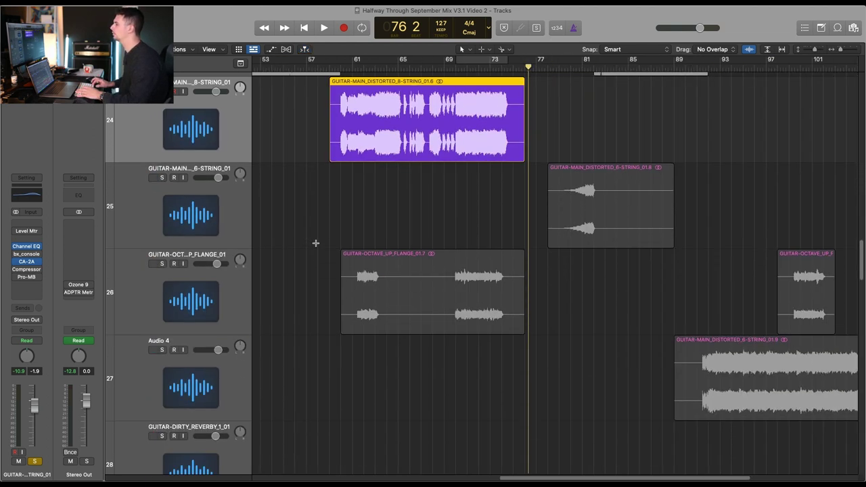
{"action": "scroll", "coordinate": [315, 246], "scroll_direction": "down", "scroll_amount": 3}
{"action": "key", "text": "s"}
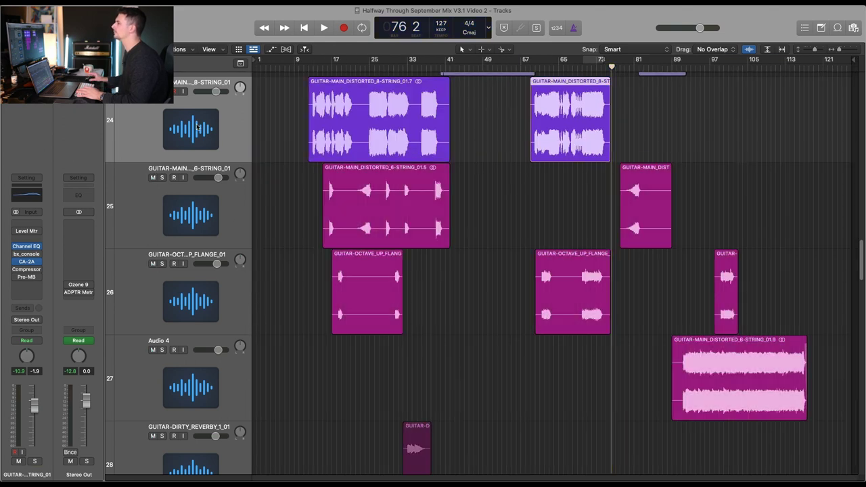
Step: Select the first region on GUITAR-MAIN_CLEAN_01, solo the track and play it from the region's start
{"action": "scroll", "coordinate": [342, 216], "scroll_direction": "down", "scroll_amount": 3}
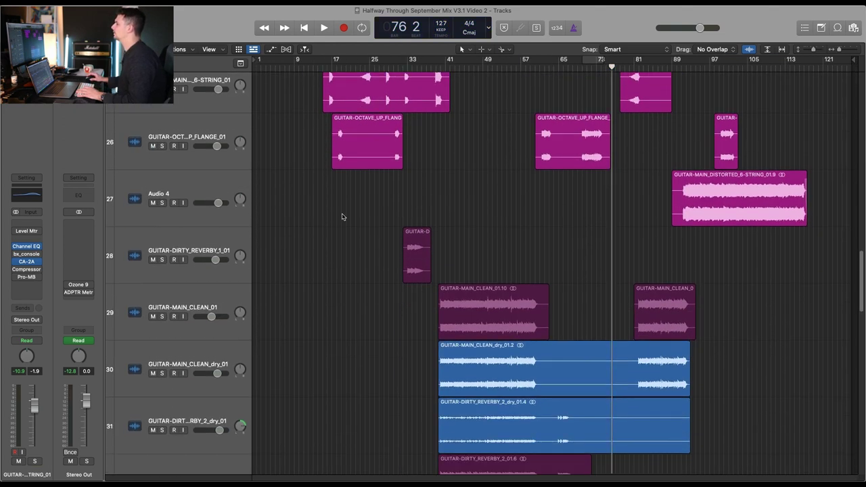
{"action": "scroll", "coordinate": [405, 237], "scroll_direction": "down", "scroll_amount": 2}
{"action": "left_click_drag", "start_coordinate": [408, 184], "coordinate": [618, 365]}
{"action": "left_click", "coordinate": [365, 203]}
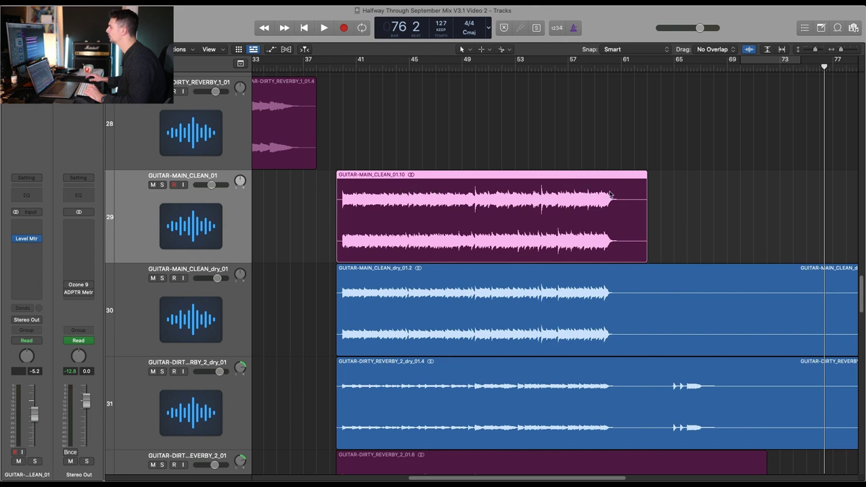
{"action": "key", "text": "s"}
{"action": "key", "text": "shift+space"}
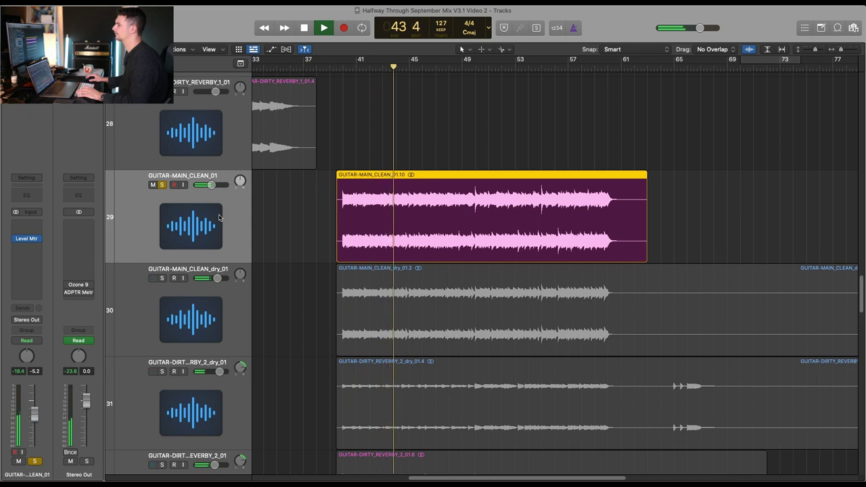
{"action": "left_click", "coordinate": [28, 263]}
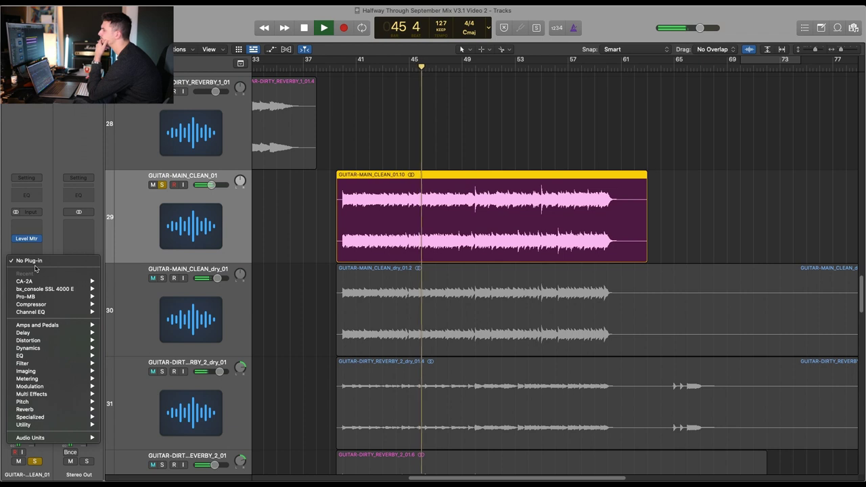
{"action": "mouse_move", "coordinate": [42, 282]}
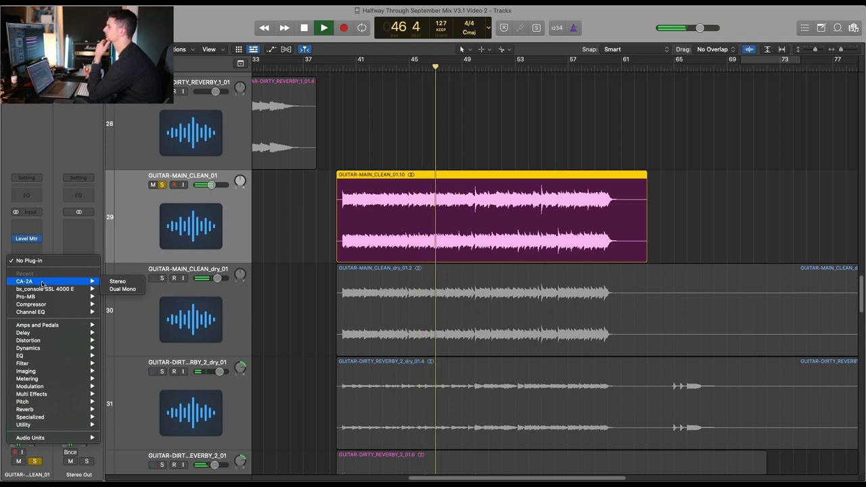
{"action": "left_click", "coordinate": [55, 246]}
{"action": "key", "text": "space"}
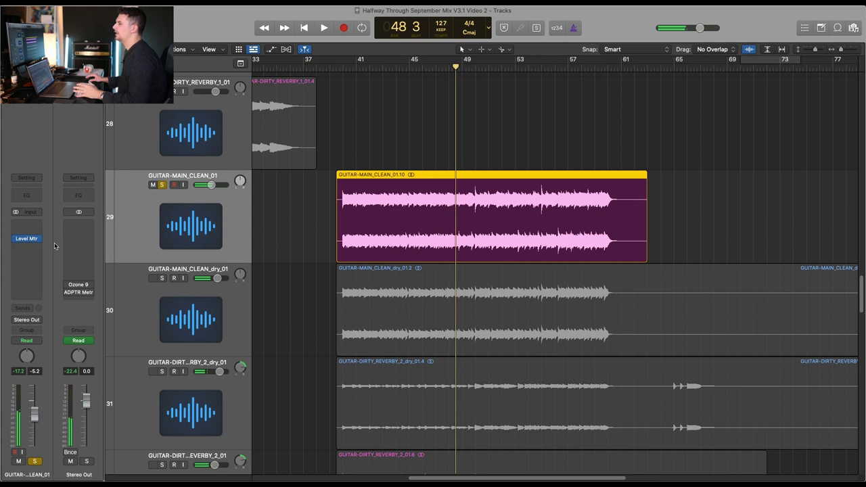
{"action": "left_click", "coordinate": [22, 255]}
{"action": "left_click", "coordinate": [56, 207]}
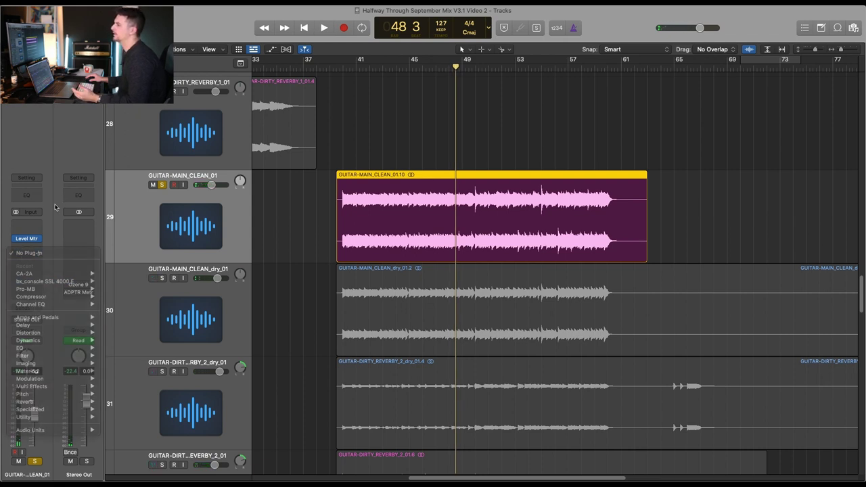
Step: Remove the Level Meter from GUITAR-MAIN_CLEAN_01 and add a Channel EQ to the track
{"action": "left_click", "coordinate": [35, 241]}
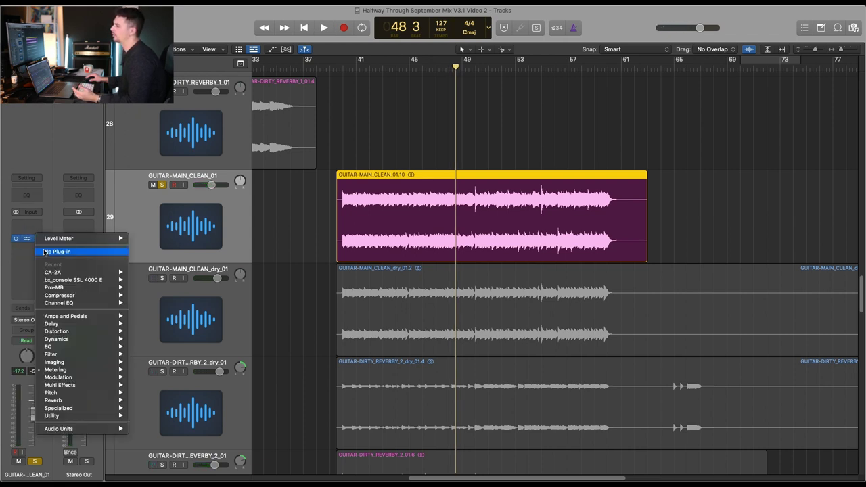
{"action": "left_click", "coordinate": [30, 201]}
{"action": "left_click", "coordinate": [29, 196]}
{"action": "left_click_drag", "start_coordinate": [495, 134], "coordinate": [480, 239]}
Step: During playback, boost the Channel EQ 4.4 dB at 3060 Hz and 4.3 dB at 159 Hz, and cut 5 dB at 418 Hz
{"action": "key", "text": "space"}
{"action": "left_click_drag", "start_coordinate": [498, 340], "coordinate": [565, 323]}
{"action": "left_click_drag", "start_coordinate": [365, 343], "coordinate": [377, 326]}
{"action": "left_click_drag", "start_coordinate": [401, 318], "coordinate": [391, 323]}
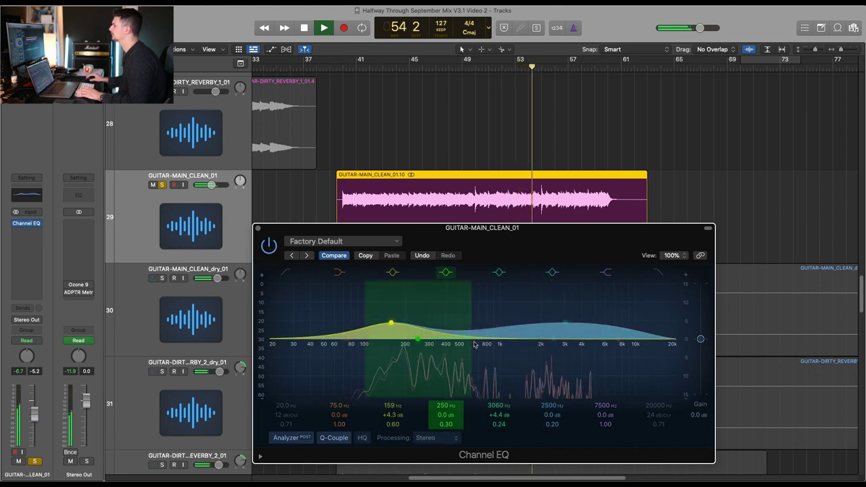
{"action": "mouse_move", "coordinate": [449, 343]}
{"action": "left_mouse_down"}
{"action": "mouse_move", "coordinate": [463, 319]}
{"action": "mouse_move", "coordinate": [451, 288]}
{"action": "mouse_move", "coordinate": [448, 356]}
{"action": "left_mouse_up"}
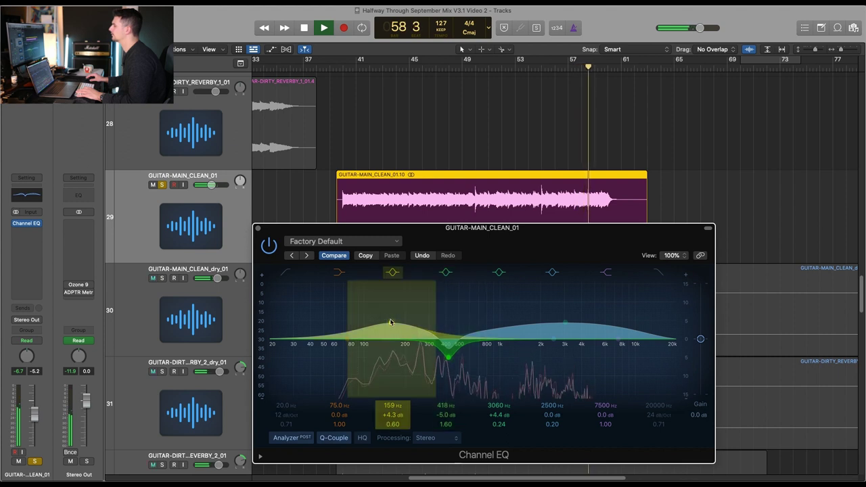
Step: Replay the clean guitar from around bar 40 and compare it with the Channel EQ bypassed and enabled
{"action": "left_click", "coordinate": [349, 60]}
{"action": "left_click_drag", "start_coordinate": [471, 242], "coordinate": [478, 211]}
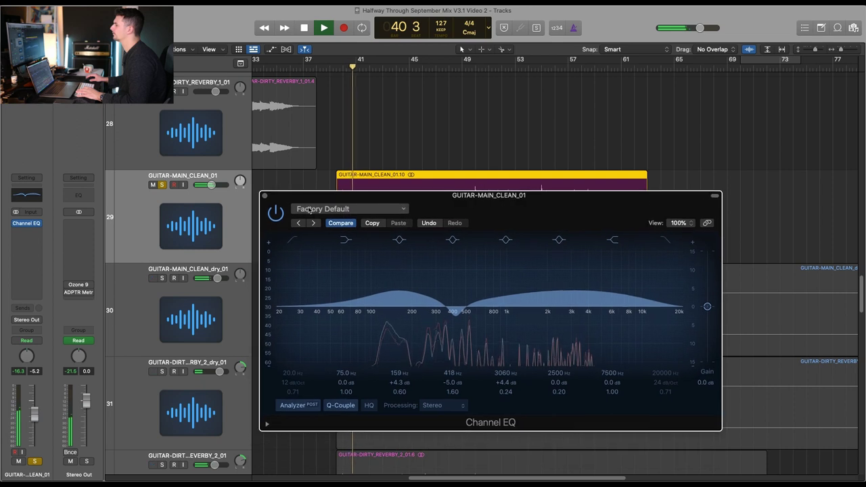
{"action": "left_click", "coordinate": [275, 212]}
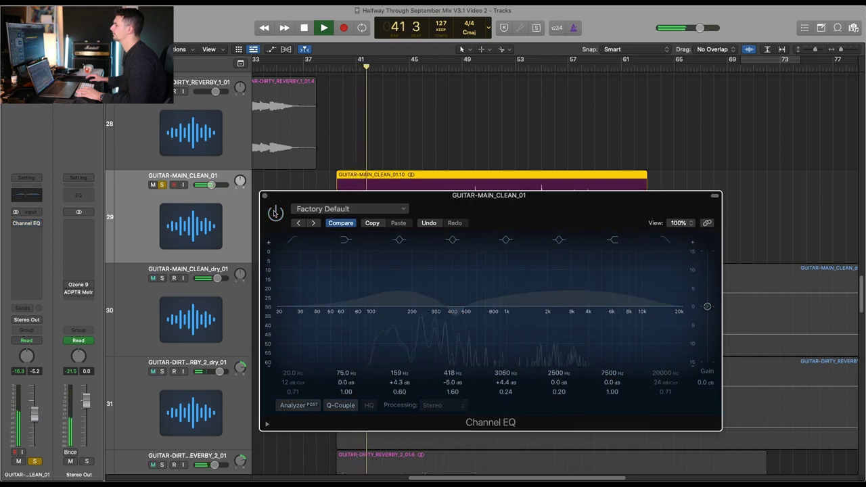
{"action": "left_click", "coordinate": [274, 213]}
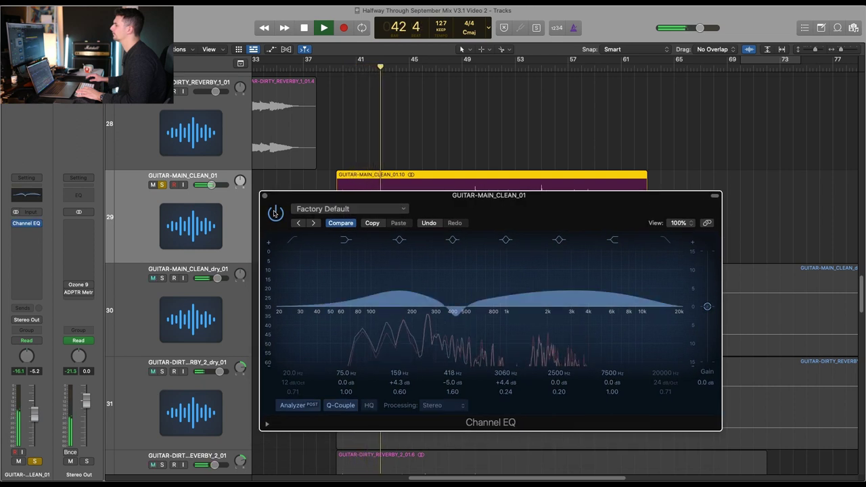
{"action": "left_click", "coordinate": [275, 212]}
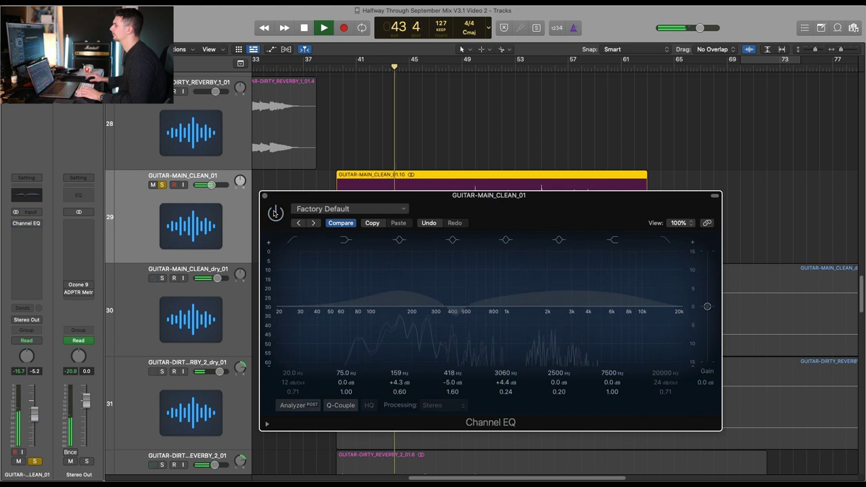
{"action": "left_click", "coordinate": [274, 213]}
{"action": "key", "text": "space"}
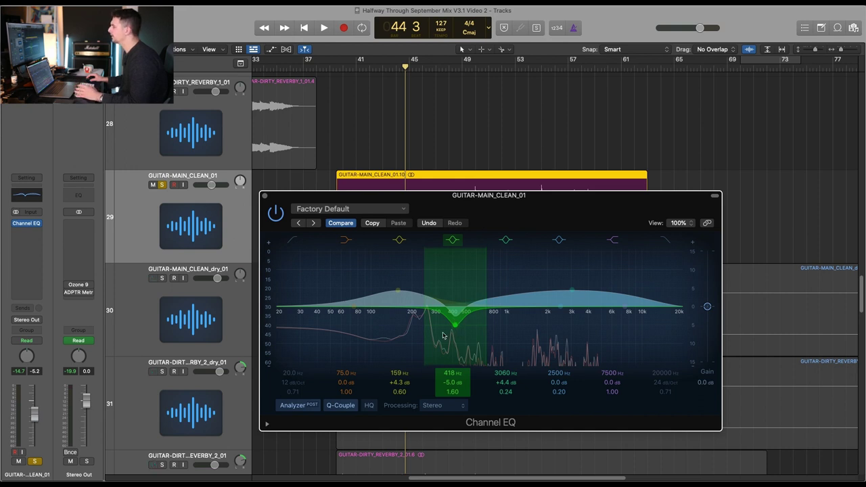
Step: Boost the low-mid band to find the problem frequency during playback, and set its cut to -7.5 dB at 452 Hz
{"action": "key", "text": "space"}
{"action": "left_click_drag", "start_coordinate": [453, 331], "coordinate": [457, 259]}
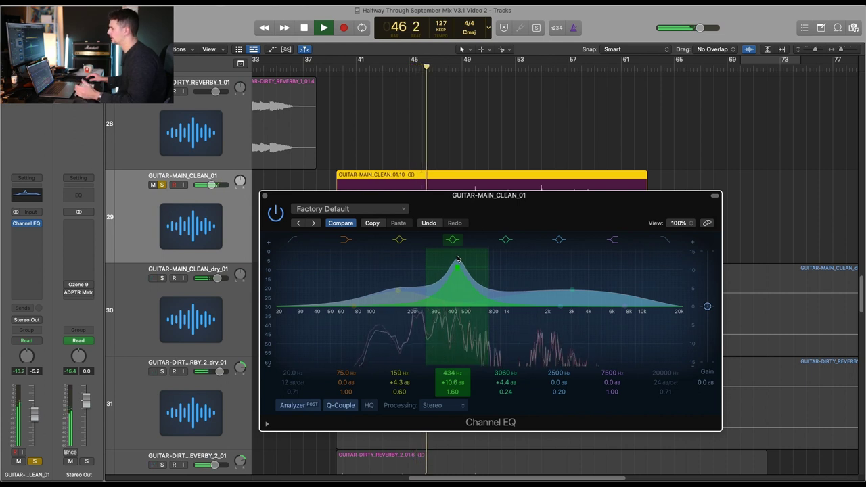
{"action": "left_click_drag", "start_coordinate": [457, 259], "coordinate": [460, 342]}
{"action": "key", "text": "space"}
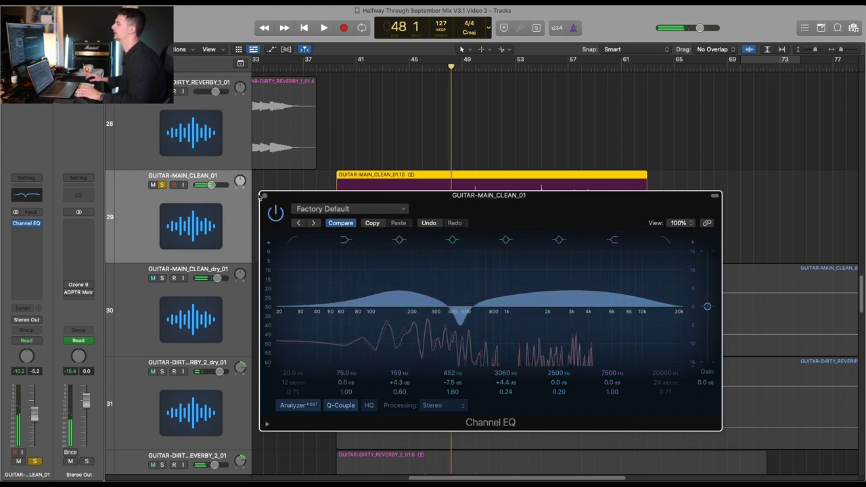
Step: Close the Channel EQ and insert a stereo Compressor on GUITAR-MAIN_CLEAN_01
{"action": "left_click", "coordinate": [264, 196]}
{"action": "left_click", "coordinate": [37, 264]}
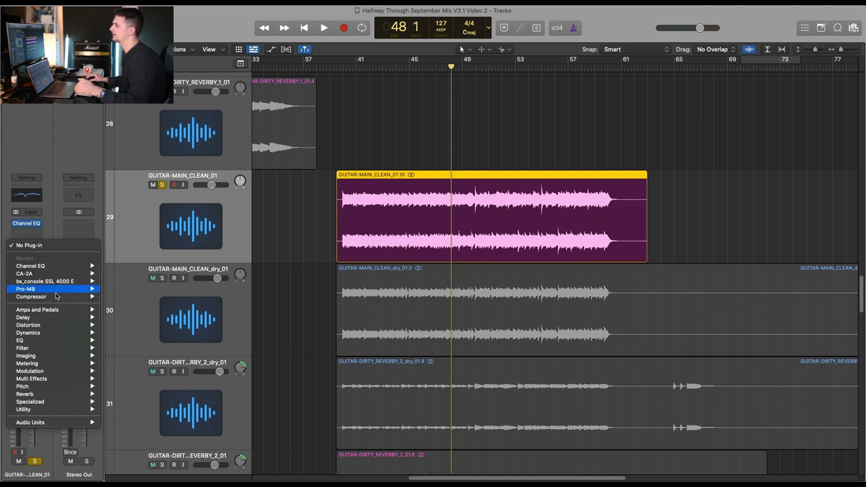
{"action": "mouse_move", "coordinate": [68, 301]}
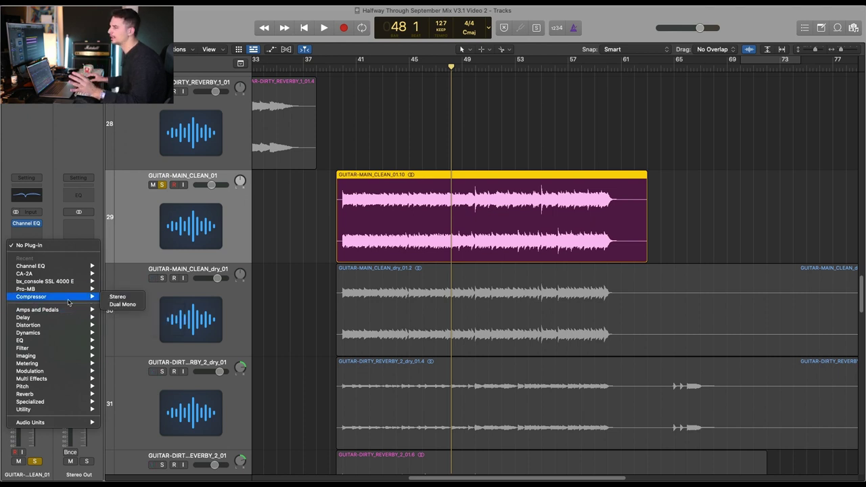
{"action": "left_click", "coordinate": [117, 296]}
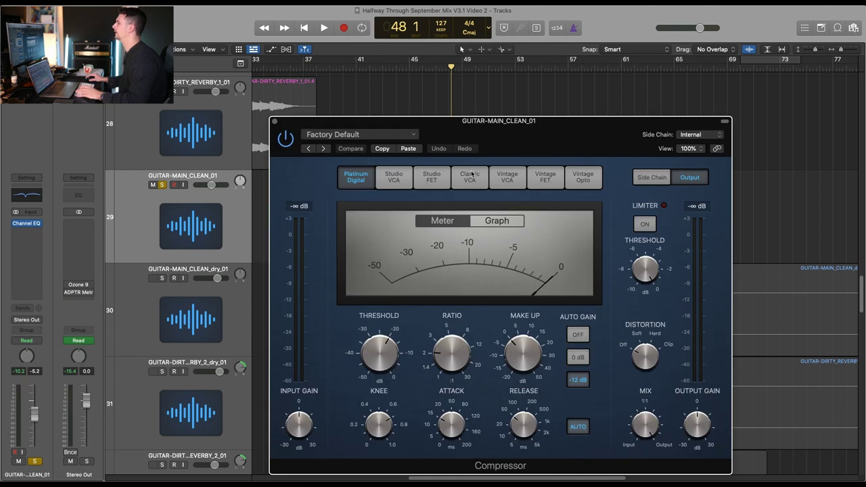
Step: During playback, lower the clean guitar Compressor's threshold, raise its ratio, and set the knee to 0.3 with auto release off
{"action": "scroll", "coordinate": [795, 144], "scroll_direction": "down", "scroll_amount": 3}
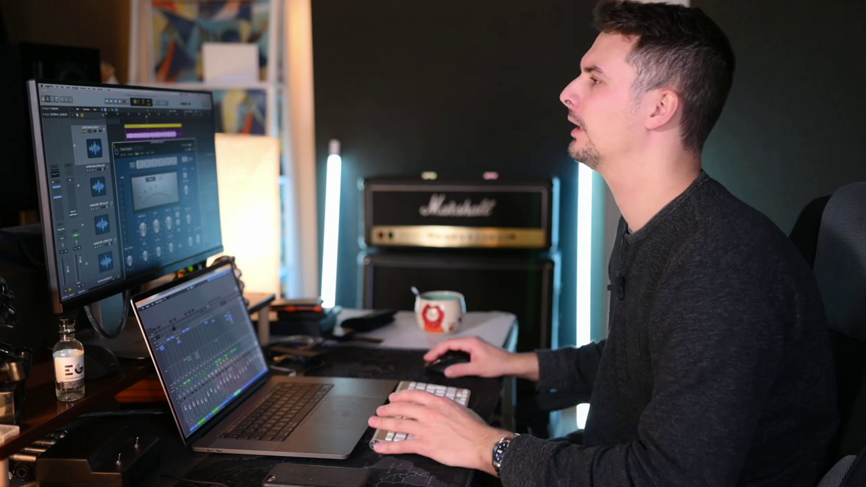
{"action": "key", "text": "super+w"}
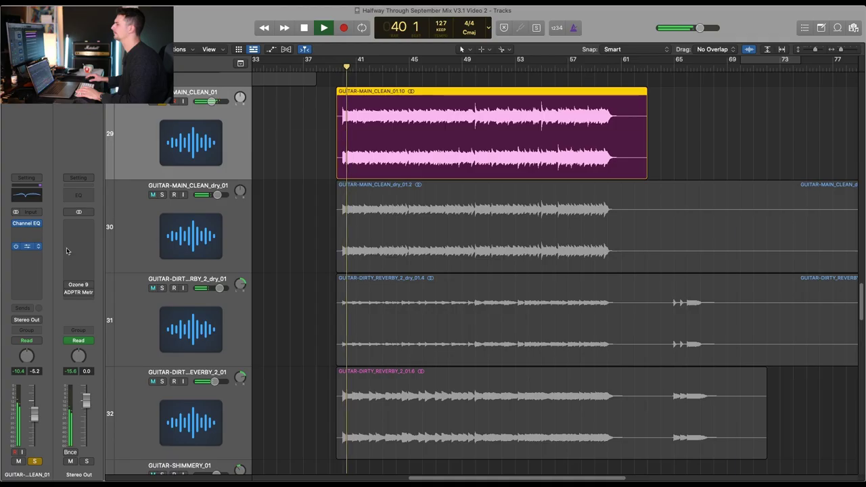
{"action": "left_click", "coordinate": [27, 246]}
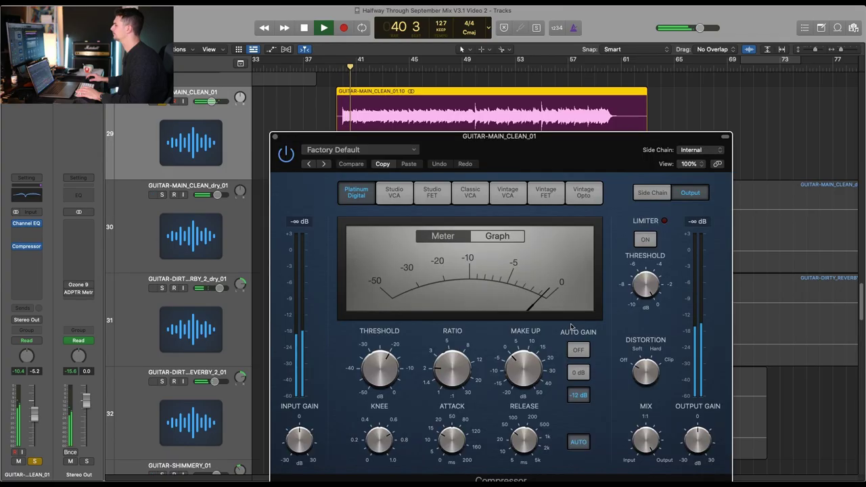
{"action": "left_click", "coordinate": [580, 442]}
{"action": "left_click_drag", "start_coordinate": [394, 379], "coordinate": [394, 388]}
{"action": "left_click", "coordinate": [458, 359]}
{"action": "mouse_move", "coordinate": [385, 442]}
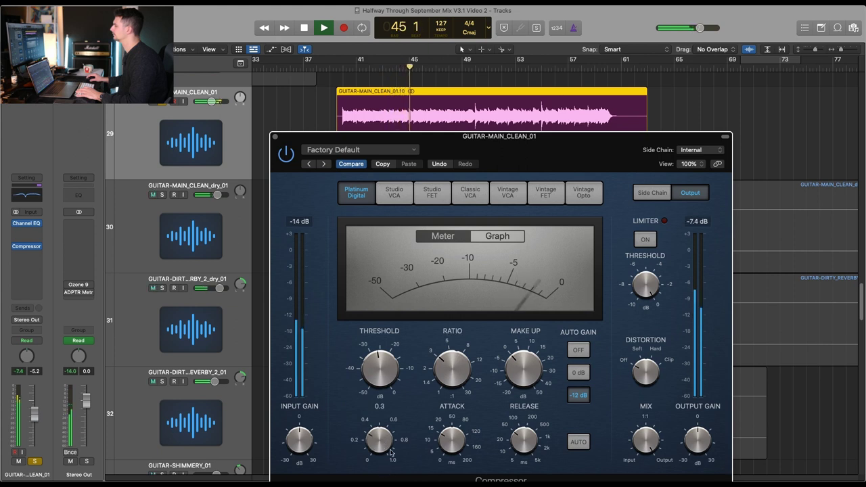
Step: Adjust the Compressor's attack, set the release to 23 ms, and turn auto release back on
{"action": "mouse_move", "coordinate": [459, 443]}
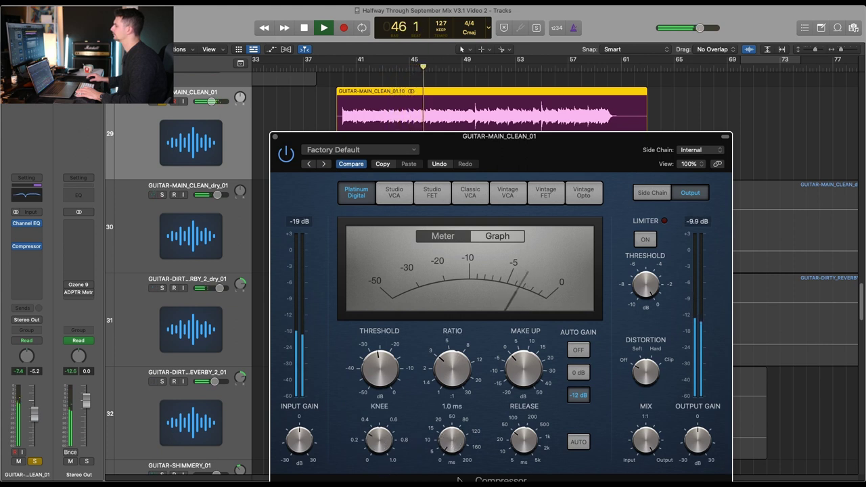
{"action": "left_click_drag", "start_coordinate": [455, 451], "coordinate": [452, 423]}
{"action": "mouse_move", "coordinate": [530, 436]}
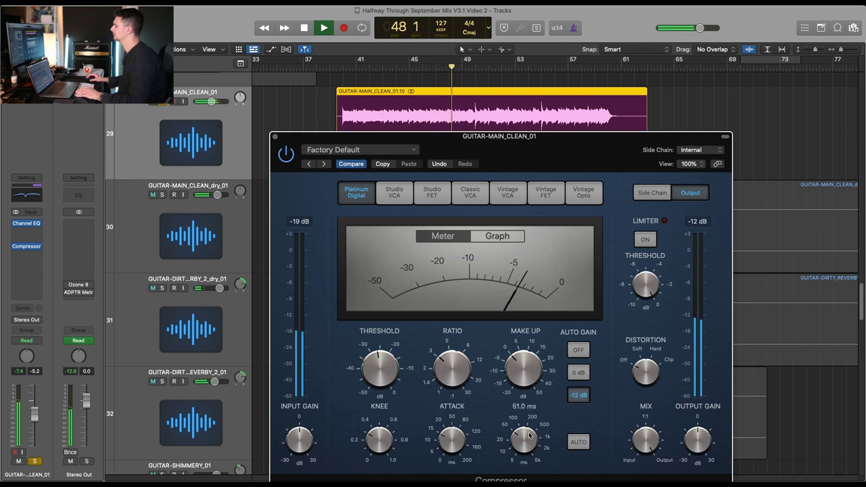
{"action": "left_click", "coordinate": [583, 444]}
{"action": "left_click", "coordinate": [580, 443]}
{"action": "left_click_drag", "start_coordinate": [526, 439], "coordinate": [531, 450]}
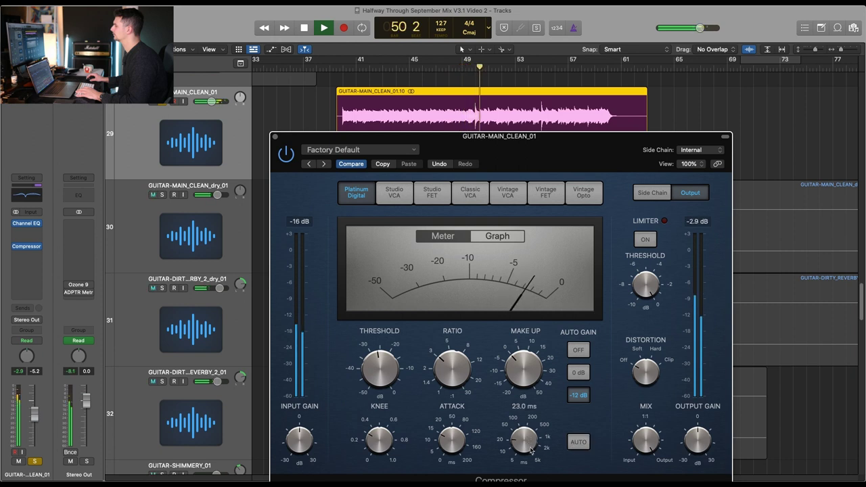
{"action": "left_click", "coordinate": [580, 443]}
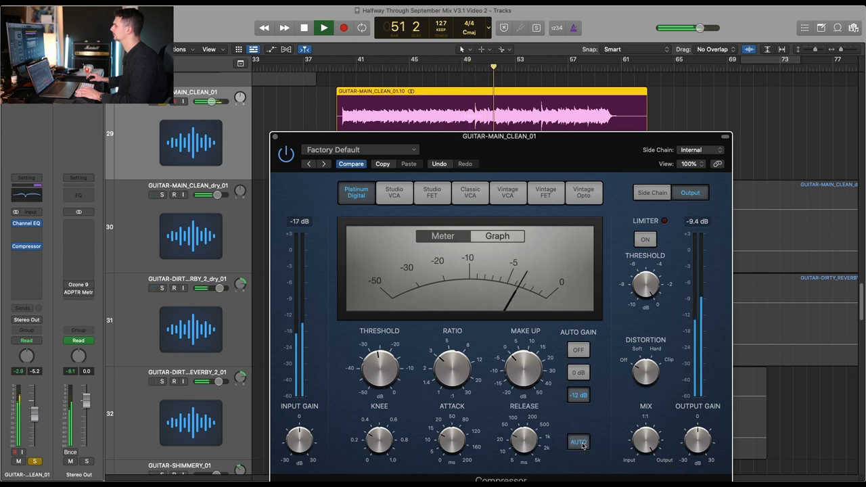
Step: Fine-tune the Compressor's ratio around 3.2:1 while listening, and stop playback
{"action": "left_click", "coordinate": [456, 360]}
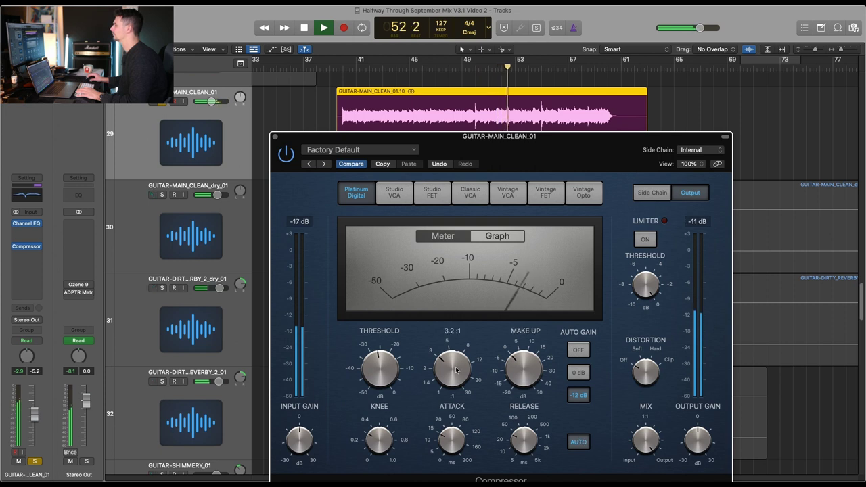
{"action": "left_click_drag", "start_coordinate": [455, 362], "coordinate": [460, 373]}
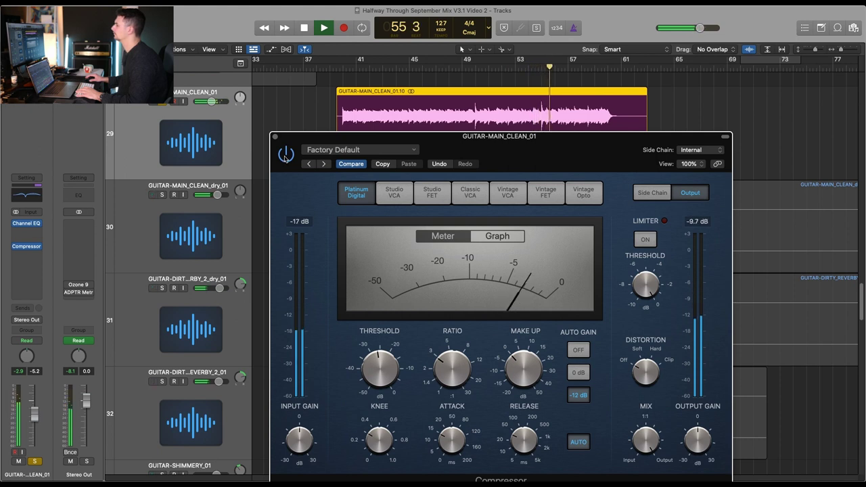
{"action": "key", "text": "space"}
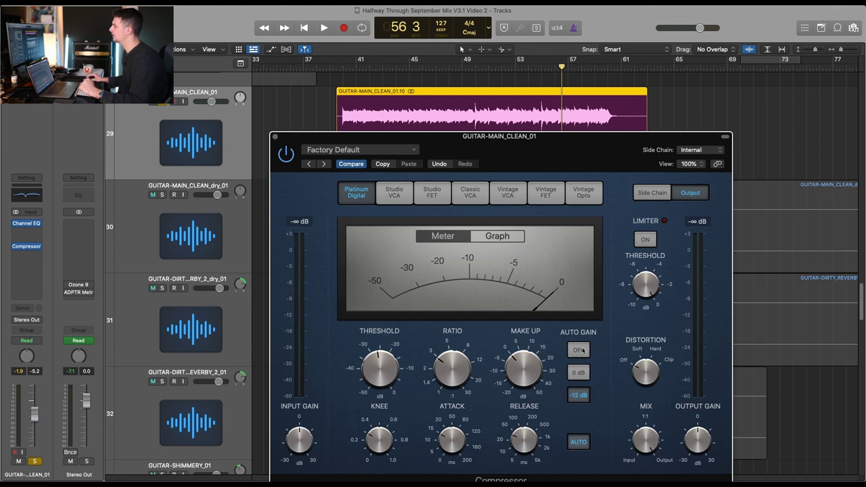
Step: Turn off the Compressor's auto gain and replay the clean guitar from around bar 40, comparing it bypassed and enabled
{"action": "left_click", "coordinate": [582, 350]}
{"action": "left_click", "coordinate": [343, 73]}
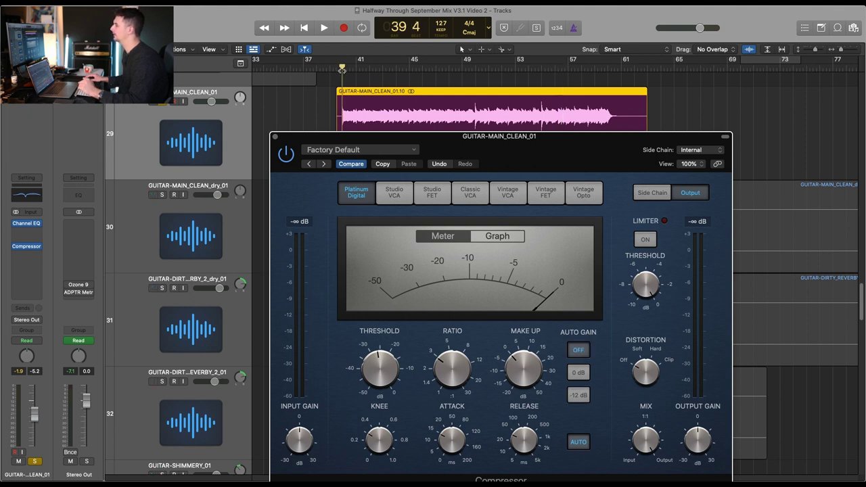
{"action": "key", "text": "space"}
{"action": "left_click_drag", "start_coordinate": [528, 169], "coordinate": [529, 163]}
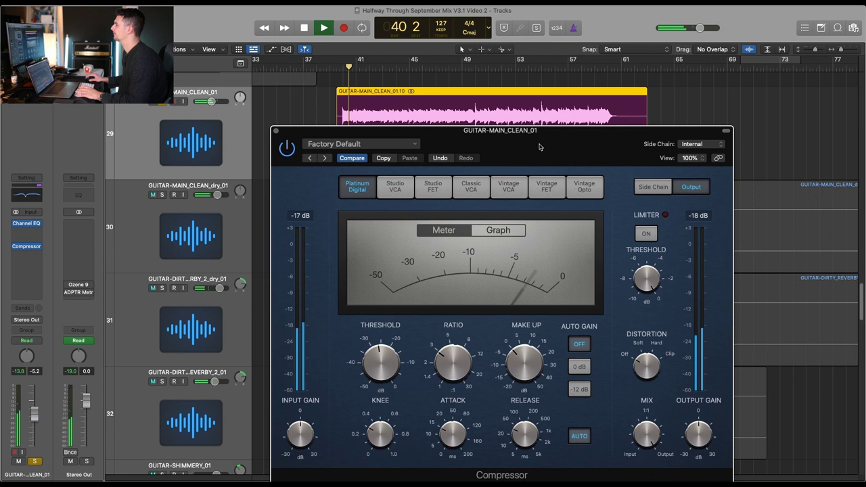
{"action": "left_click", "coordinate": [286, 147]}
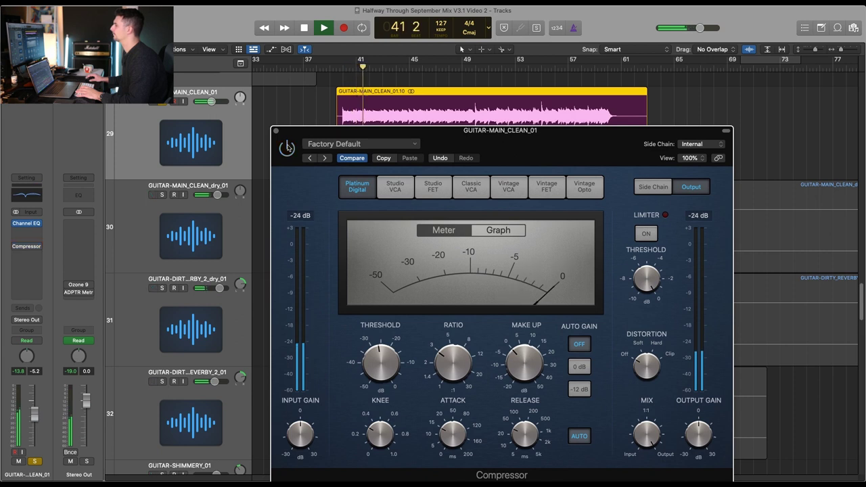
{"action": "left_click", "coordinate": [287, 147]}
{"action": "key", "text": "space"}
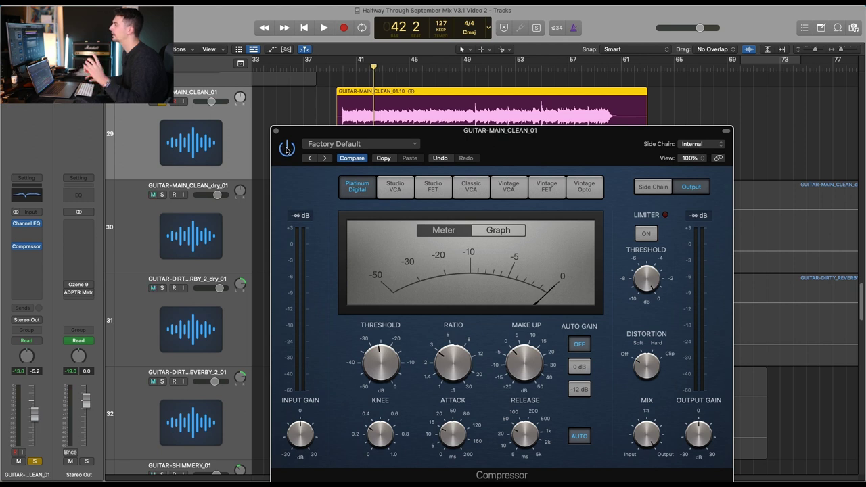
Step: Resume playback, raise the Compressor's output gain to +2.5 dB, and compare the guitar repeatedly with compression bypassed and enabled
{"action": "key", "text": "space"}
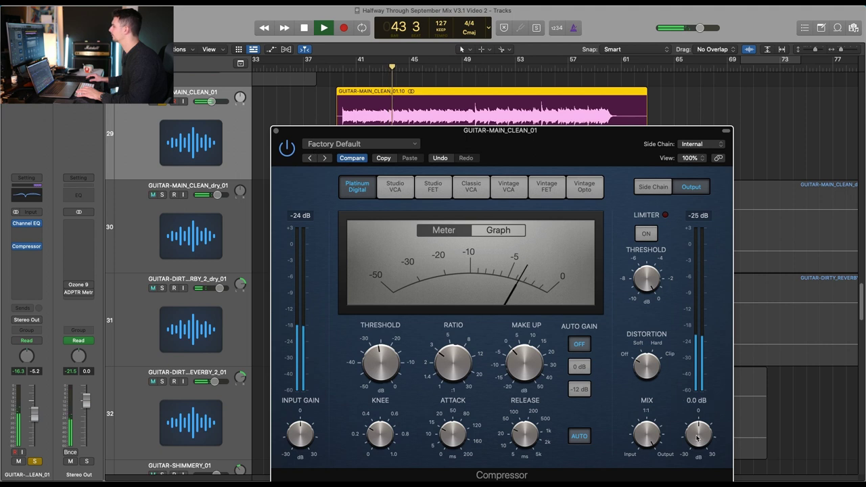
{"action": "mouse_move", "coordinate": [696, 433]}
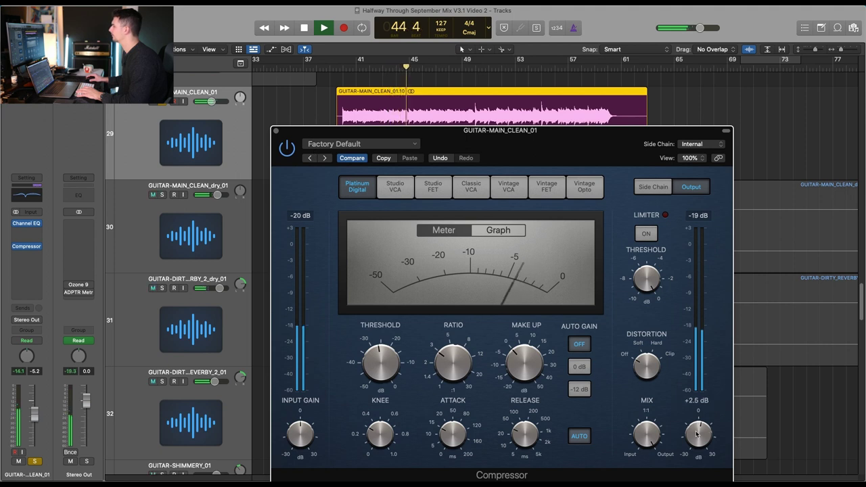
{"action": "left_click", "coordinate": [288, 149]}
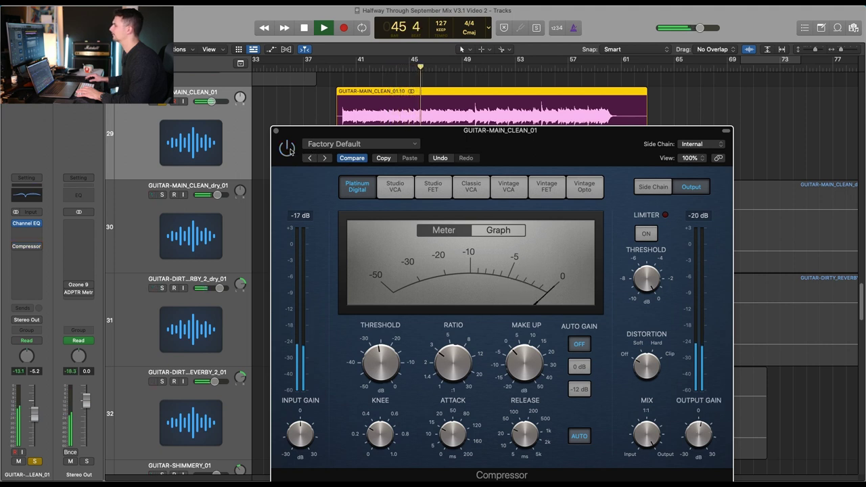
{"action": "left_click", "coordinate": [287, 149]}
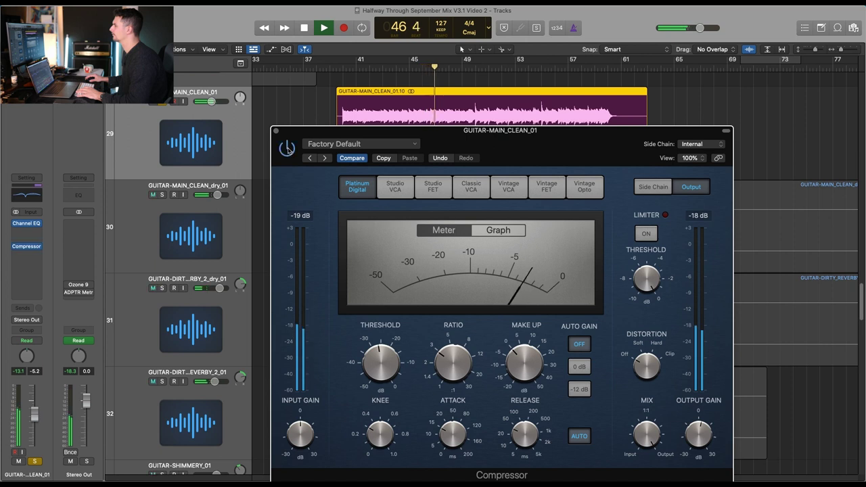
{"action": "left_click", "coordinate": [288, 149]}
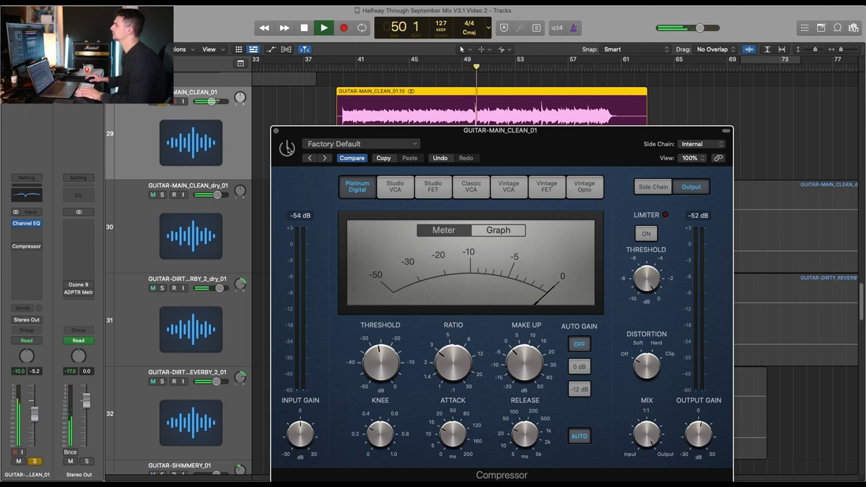
{"action": "left_click", "coordinate": [287, 149]}
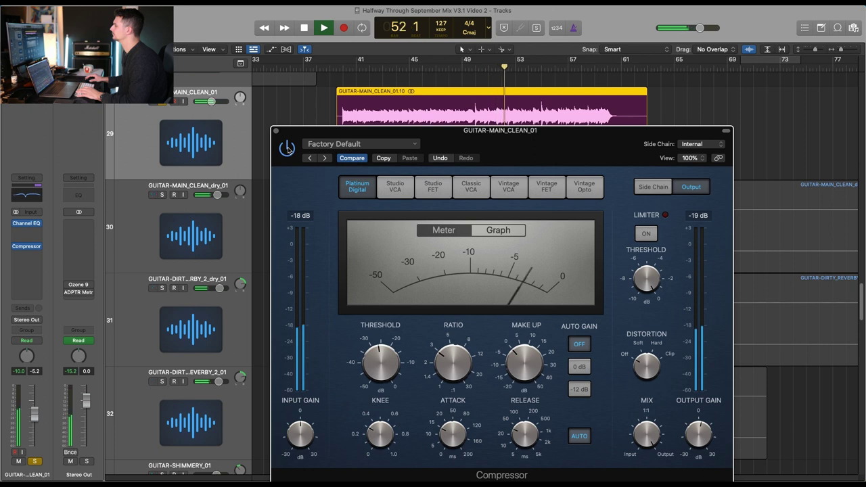
{"action": "left_click", "coordinate": [287, 149]}
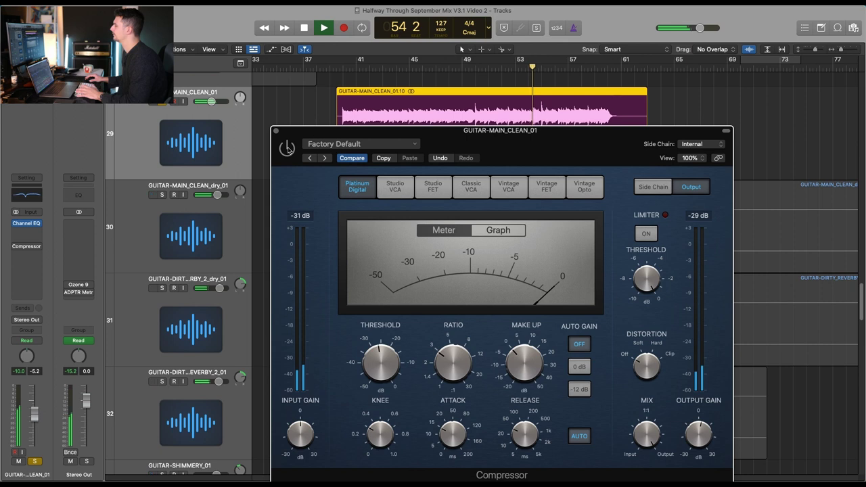
{"action": "key", "text": "space"}
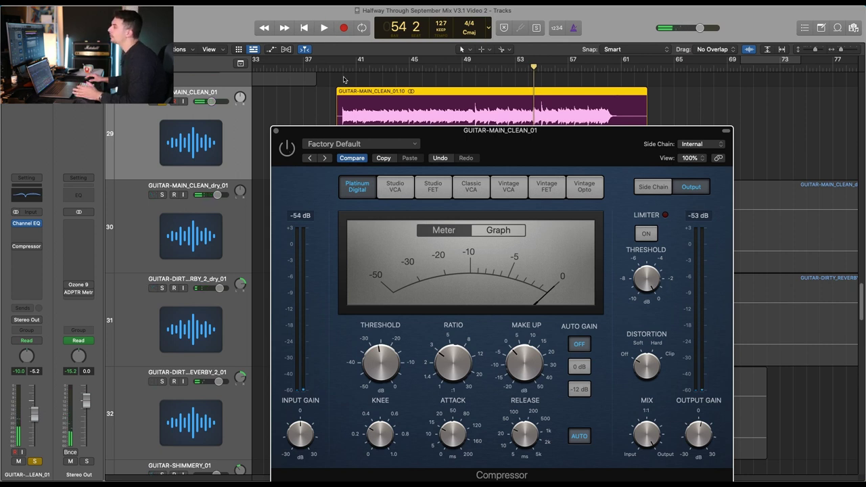
Step: Return the playhead to bar 40, close the bypassed Compressor, and insert bx_console SSL 4000 E between the Channel EQ and Compressor
{"action": "left_click", "coordinate": [343, 67]}
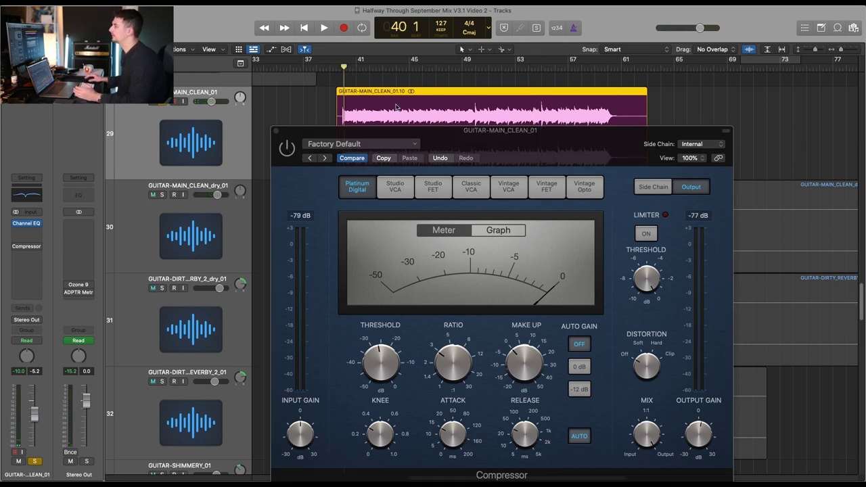
{"action": "left_click_drag", "start_coordinate": [473, 140], "coordinate": [473, 138]}
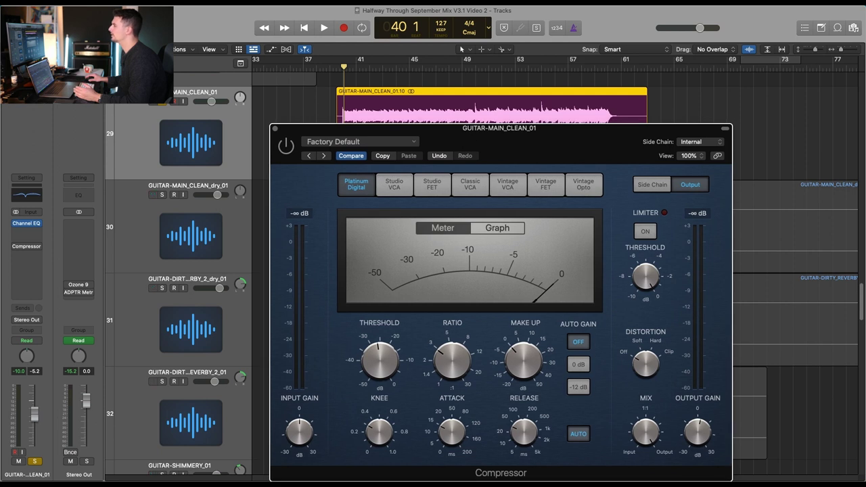
{"action": "scroll", "coordinate": [797, 141], "scroll_direction": "down", "scroll_amount": 1}
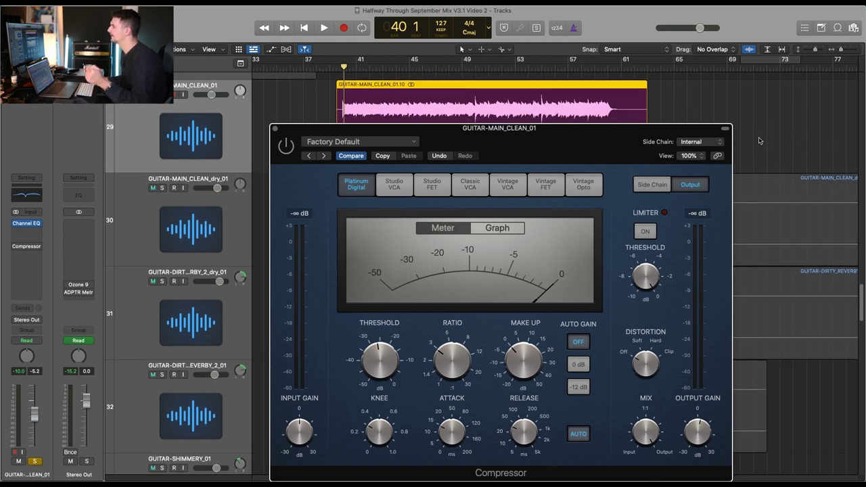
{"action": "mouse_move", "coordinate": [444, 345]}
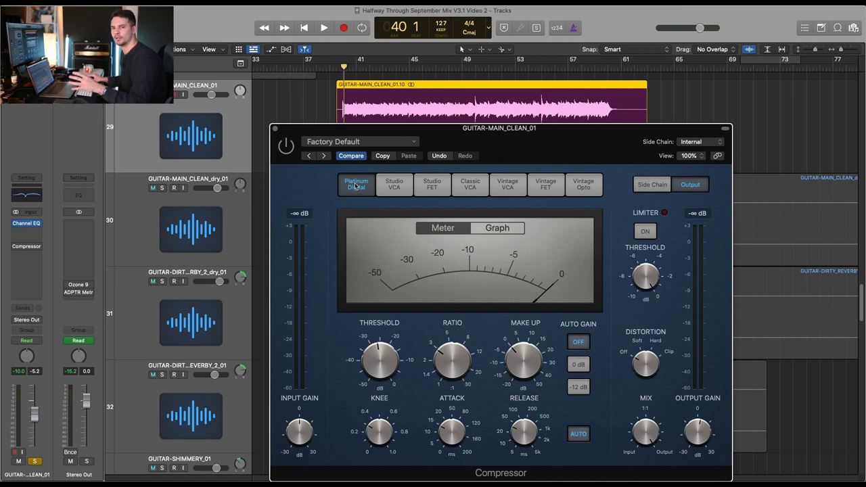
{"action": "left_click", "coordinate": [274, 129]}
{"action": "left_click", "coordinate": [32, 240]}
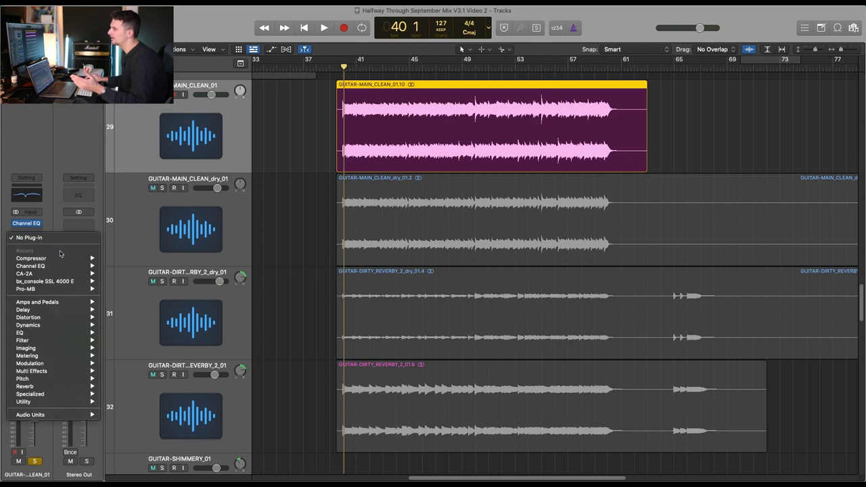
{"action": "left_click", "coordinate": [96, 290]}
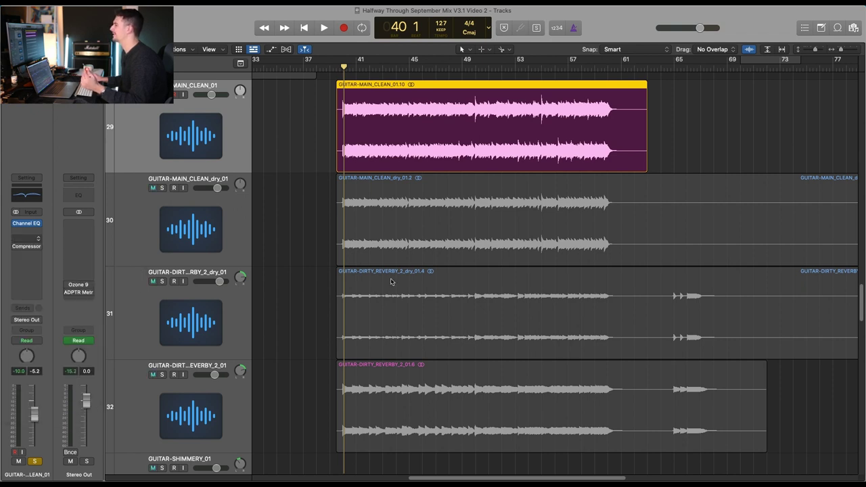
Step: Dial in the bx_console compressor on the clean guitar with a faster release, a lower ratio and an adjusted threshold
{"action": "key", "text": "space"}
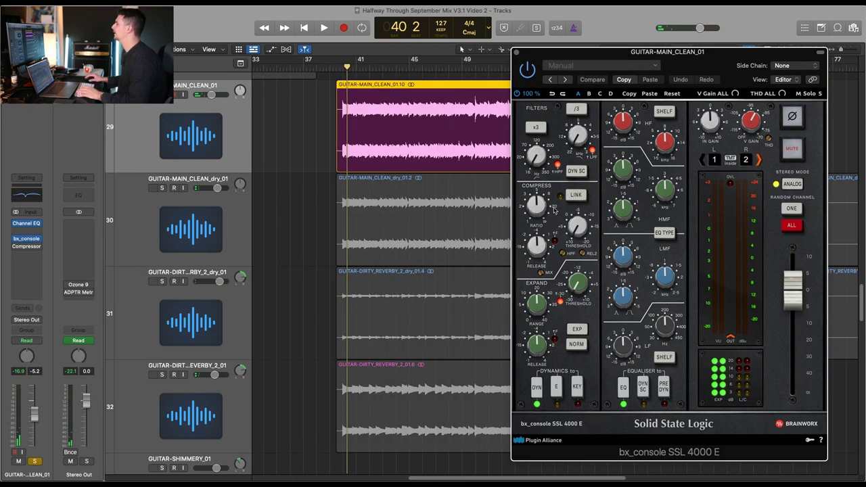
{"action": "left_click_drag", "start_coordinate": [538, 248], "coordinate": [539, 257]}
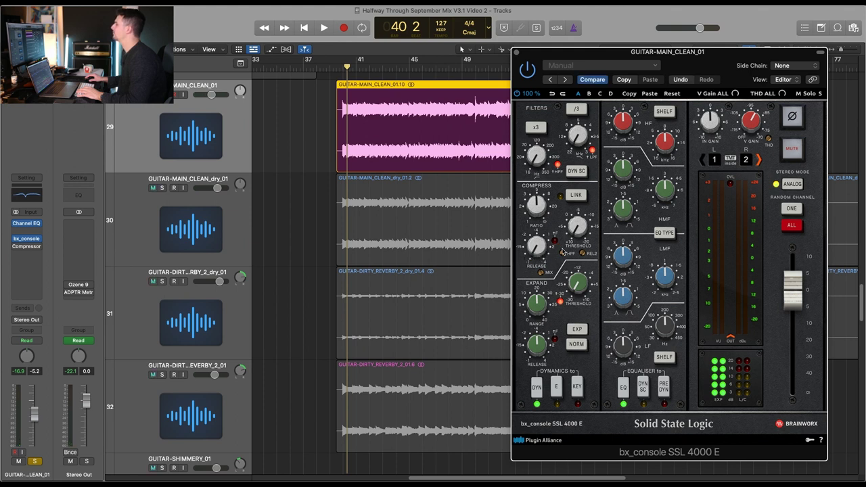
{"action": "left_click_drag", "start_coordinate": [536, 215], "coordinate": [580, 180]}
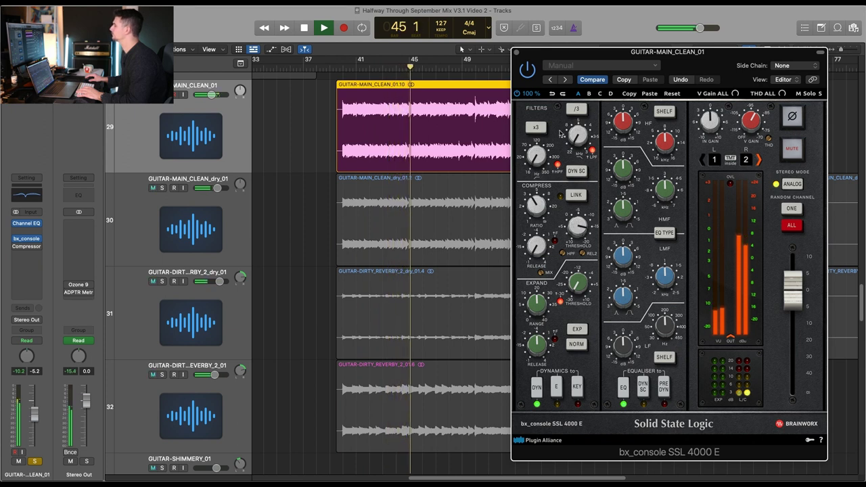
Step: Compare the clean guitar with bx_console SSL 4000 E bypassed and enabled during playback, leave it enabled, and stop playback
{"action": "left_click", "coordinate": [528, 69]}
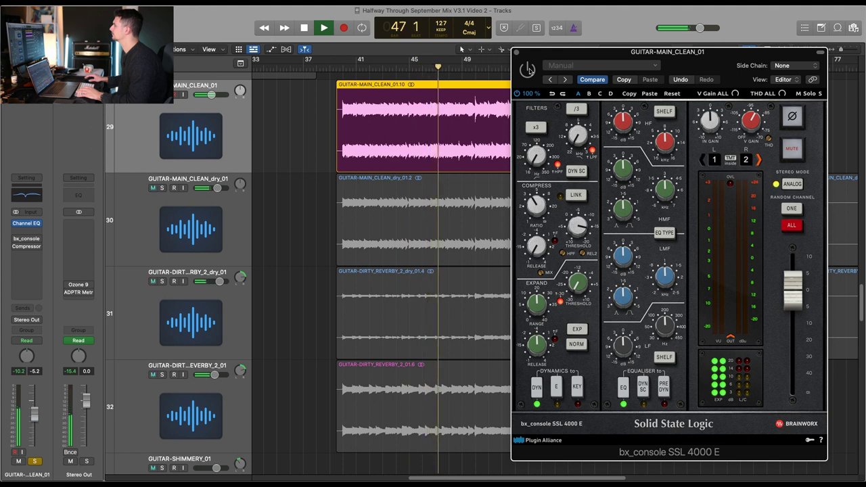
{"action": "left_click", "coordinate": [528, 70]}
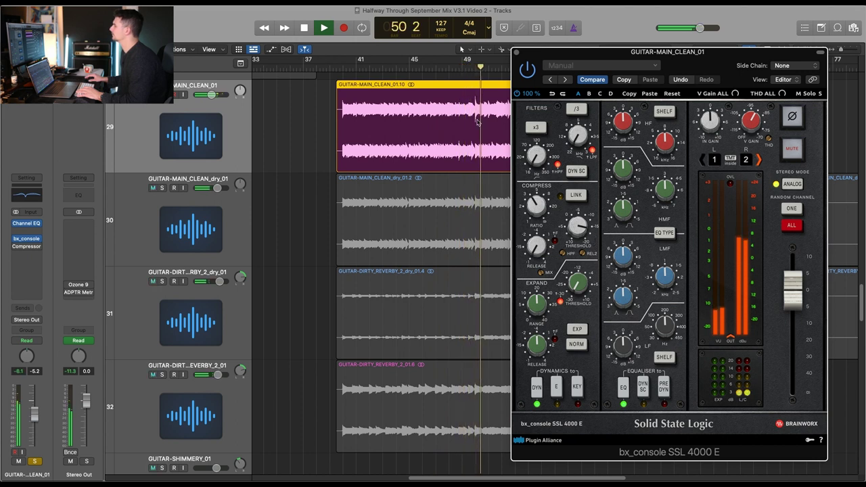
{"action": "key", "text": "space"}
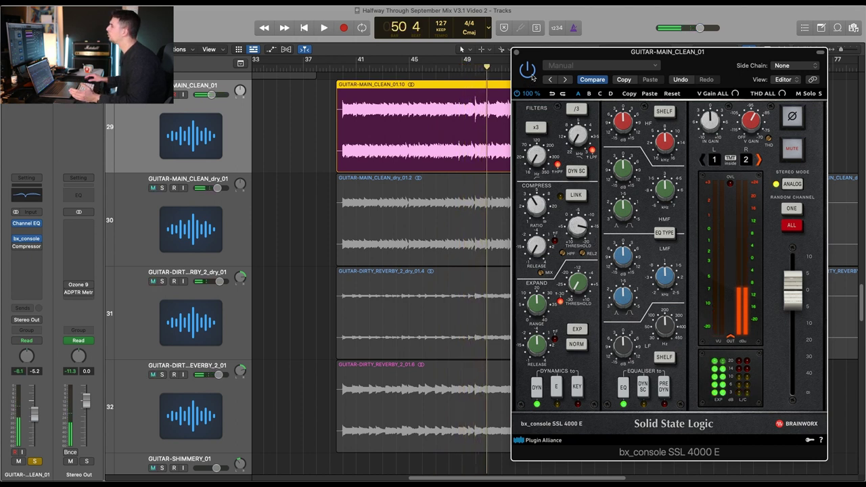
Step: Bypass bx_console SSL 4000 E on the clean guitar and close its window
{"action": "left_click", "coordinate": [528, 71]}
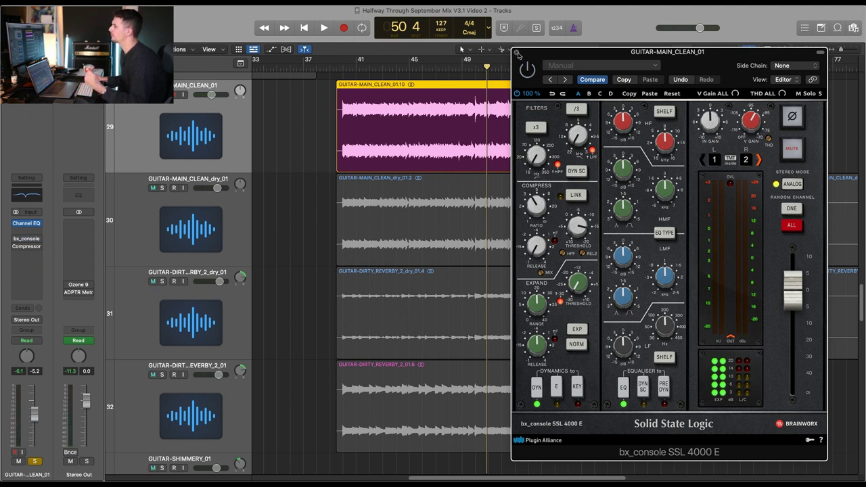
{"action": "left_click", "coordinate": [516, 52]}
{"action": "mouse_move", "coordinate": [37, 241]}
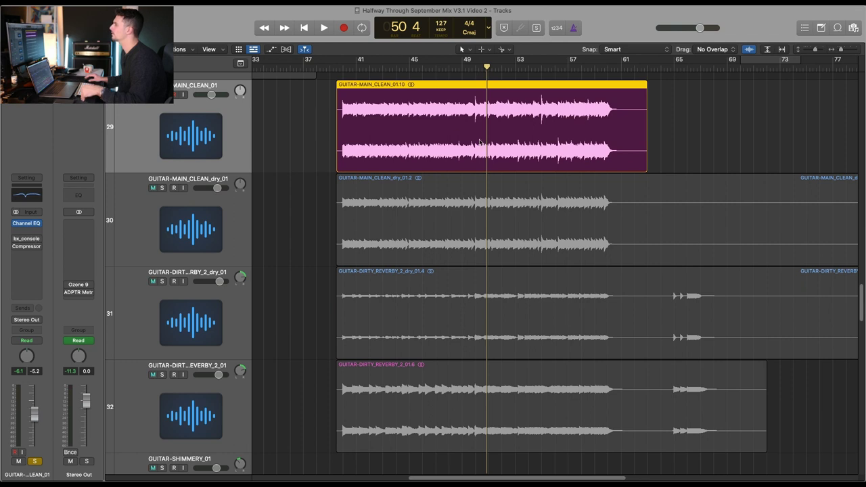
Step: Play the clean guitar from bar 49 and examine the transient peak at bar 50 in its waveform
{"action": "key", "text": "super+Down"}
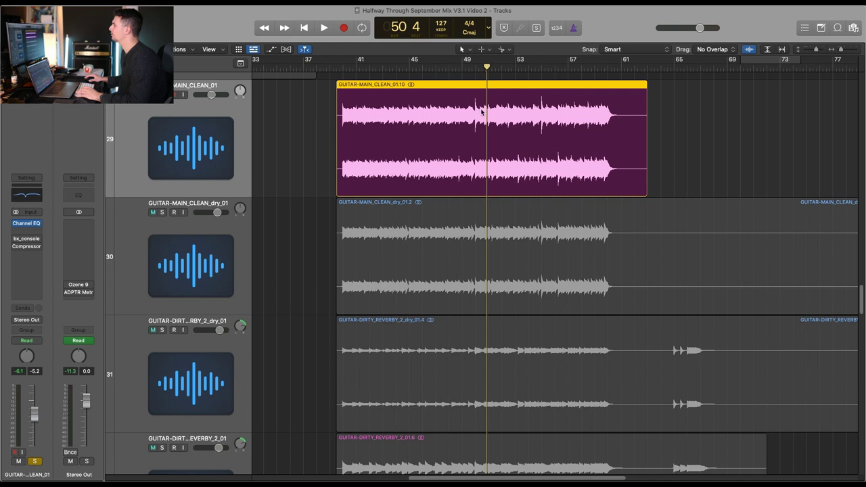
{"action": "left_click", "coordinate": [470, 69]}
{"action": "left_click", "coordinate": [460, 79]}
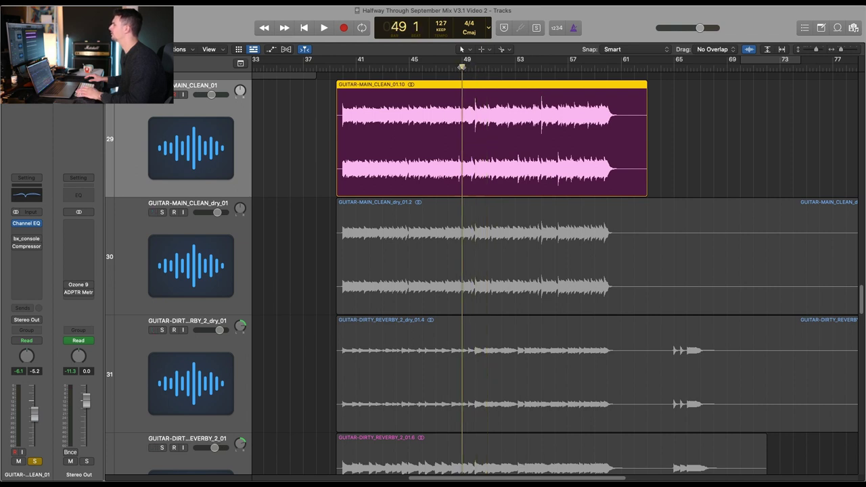
{"action": "key", "text": "space"}
{"action": "left_click_drag", "start_coordinate": [456, 97], "coordinate": [500, 196]}
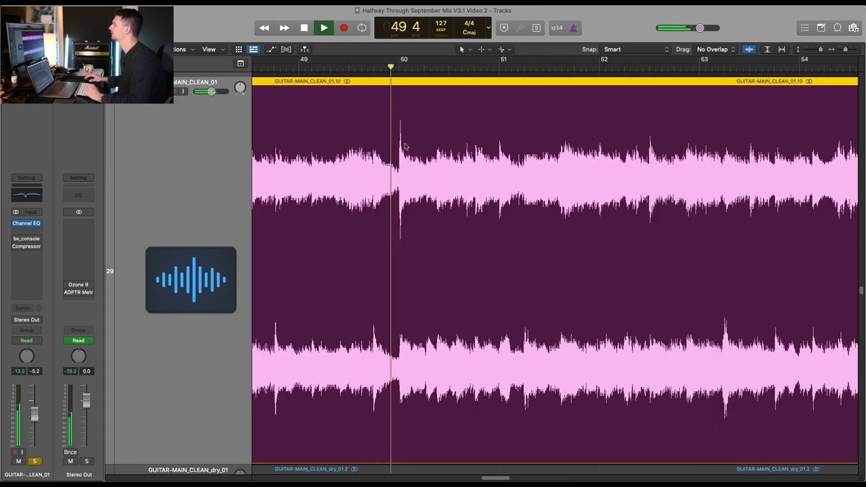
{"action": "left_click", "coordinate": [429, 147], "text": "ctrl+alt"}
{"action": "key", "text": "space"}
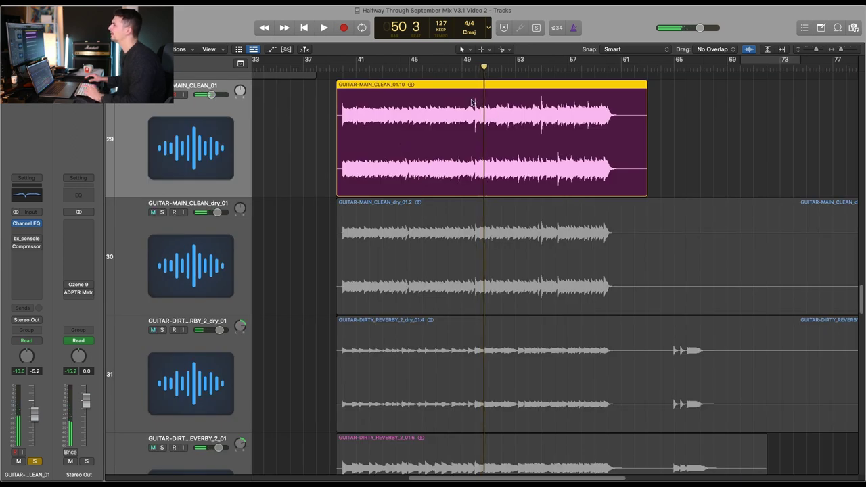
Step: Play the clean guitar through the transient peak at bar 55 and inspect its waveform up close
{"action": "left_click_drag", "start_coordinate": [472, 102], "coordinate": [474, 142]}
{"action": "left_click", "coordinate": [360, 157], "text": "ctrl+alt"}
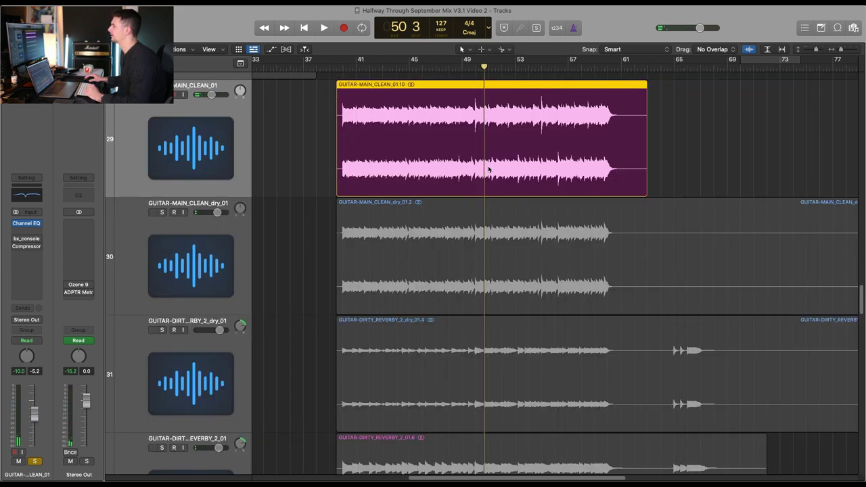
{"action": "left_click", "coordinate": [536, 76]}
{"action": "key", "text": "space"}
{"action": "left_click_drag", "start_coordinate": [573, 174], "coordinate": [493, 128]}
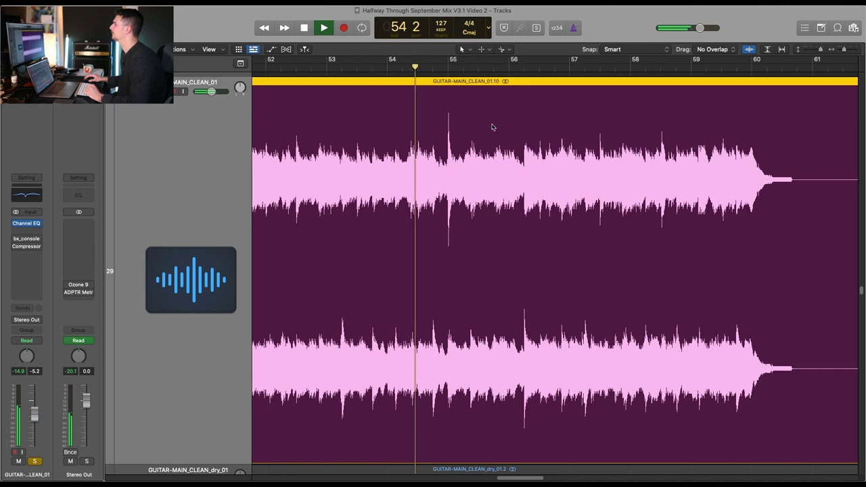
{"action": "left_click", "coordinate": [449, 148], "text": "ctrl+alt"}
{"action": "key", "text": "space"}
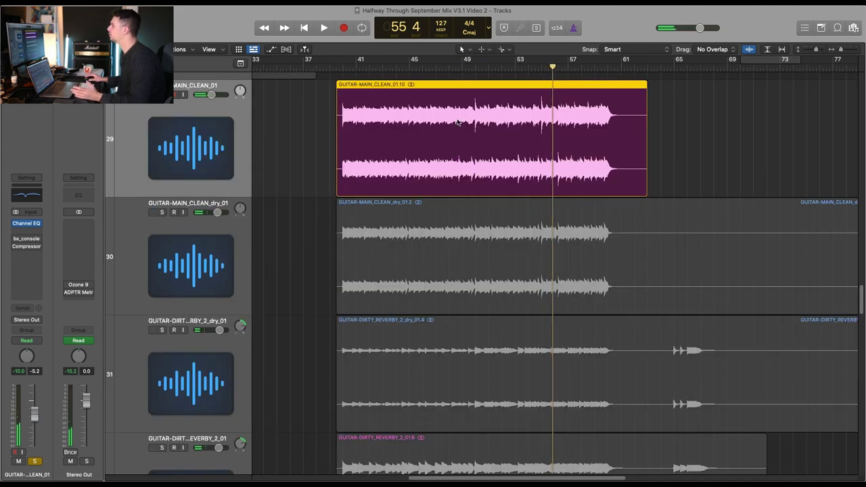
Step: Switch the solo from the clean guitar to the Strings track stack and place the playhead at bar 82
{"action": "left_click", "coordinate": [387, 135], "text": "ctrl+alt"}
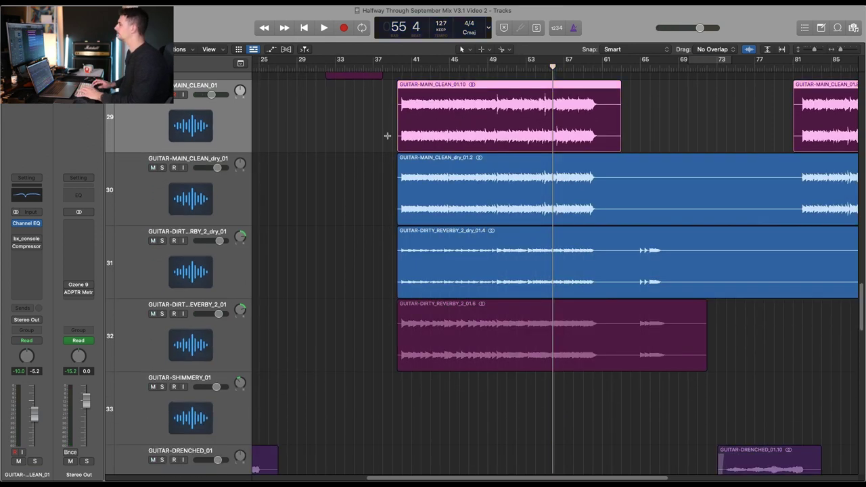
{"action": "left_click", "coordinate": [387, 136], "text": "ctrl+alt"}
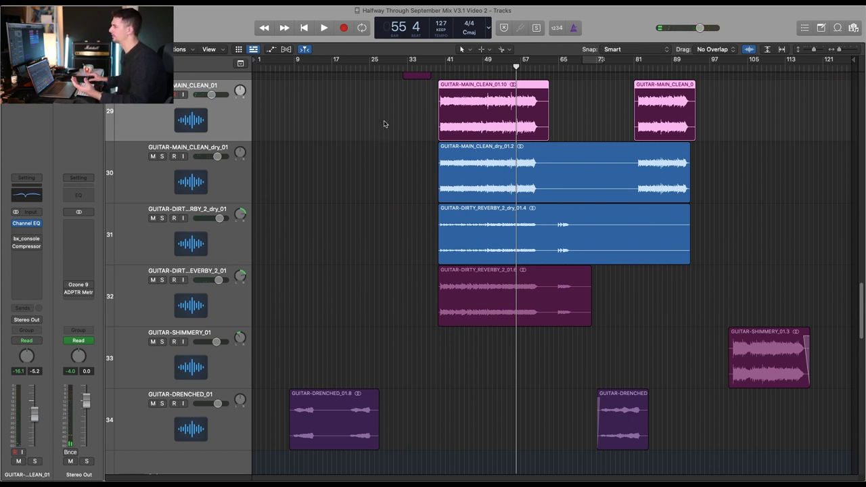
{"action": "left_click", "coordinate": [383, 124], "text": "ctrl+alt"}
{"action": "scroll", "coordinate": [394, 185], "scroll_direction": "down", "scroll_amount": 5}
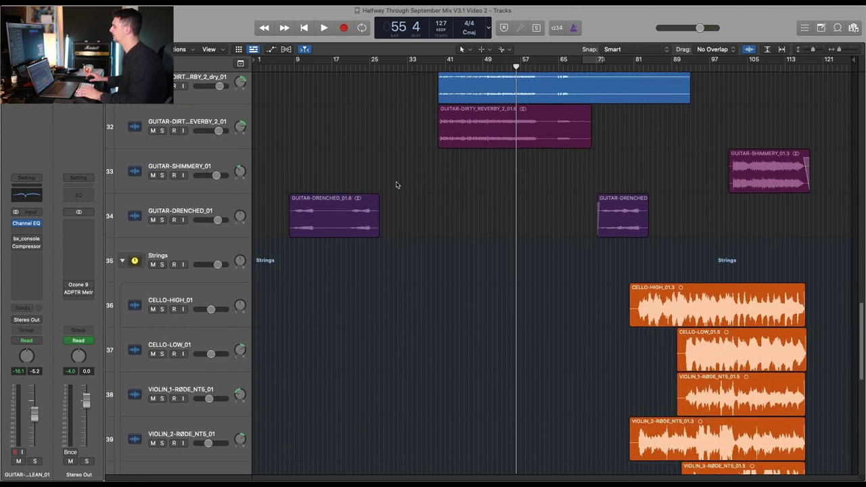
{"action": "left_click", "coordinate": [137, 176]}
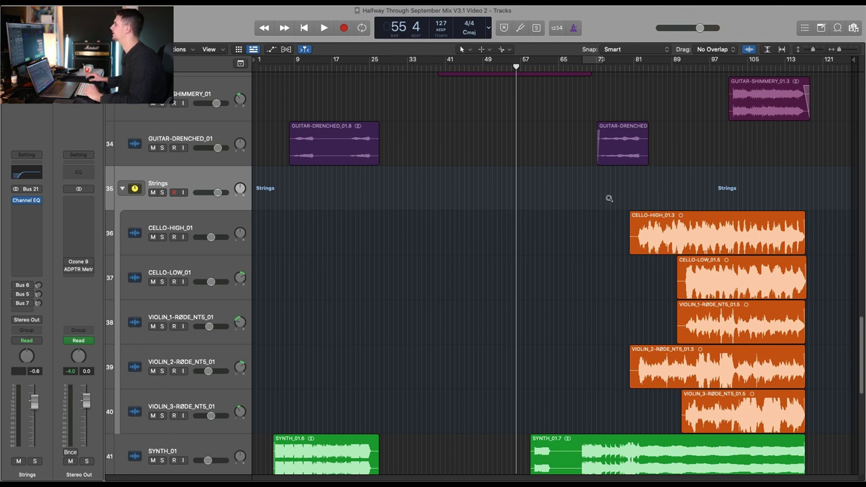
{"action": "left_click_drag", "start_coordinate": [544, 201], "coordinate": [857, 424]}
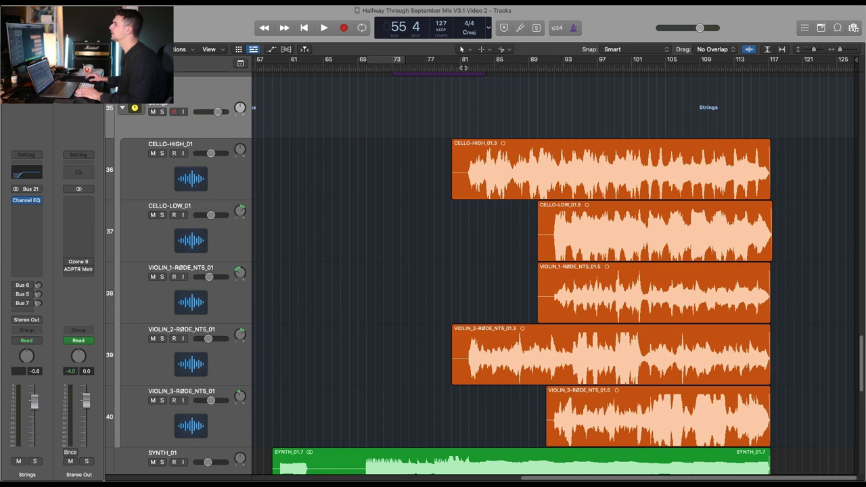
{"action": "left_click", "coordinate": [469, 65]}
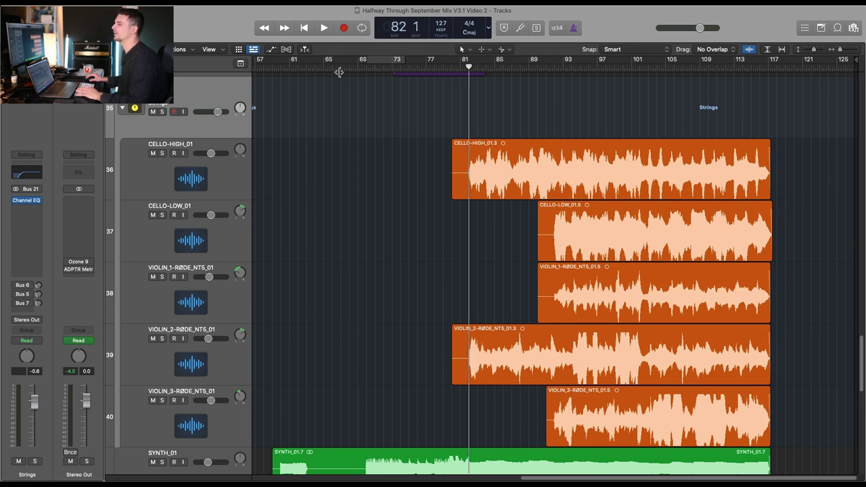
{"action": "left_click", "coordinate": [163, 111]}
Step: Insert a stereo CA-2A after the Channel EQ on the Strings channel and adjust its peak reduction during playback
{"action": "left_click", "coordinate": [27, 222]}
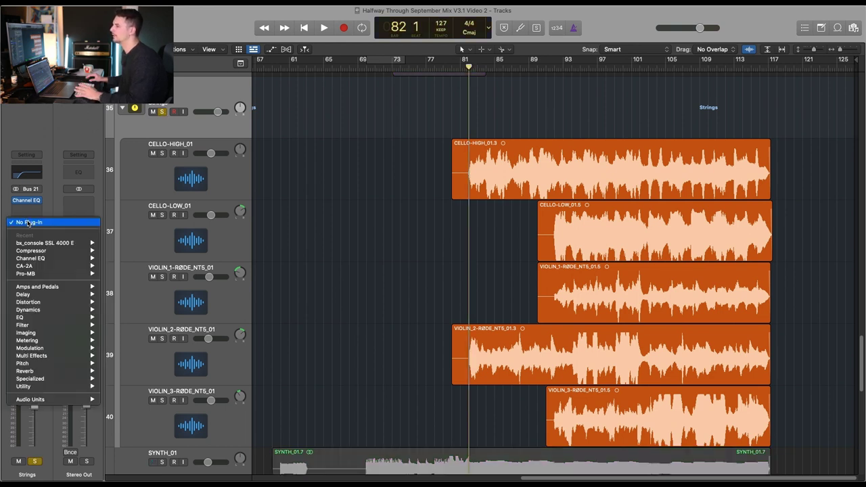
{"action": "mouse_move", "coordinate": [59, 269]}
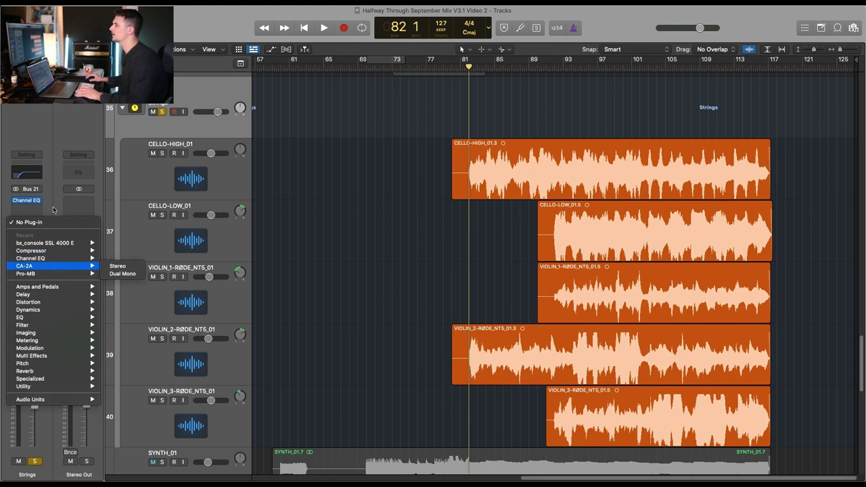
{"action": "left_click", "coordinate": [117, 266]}
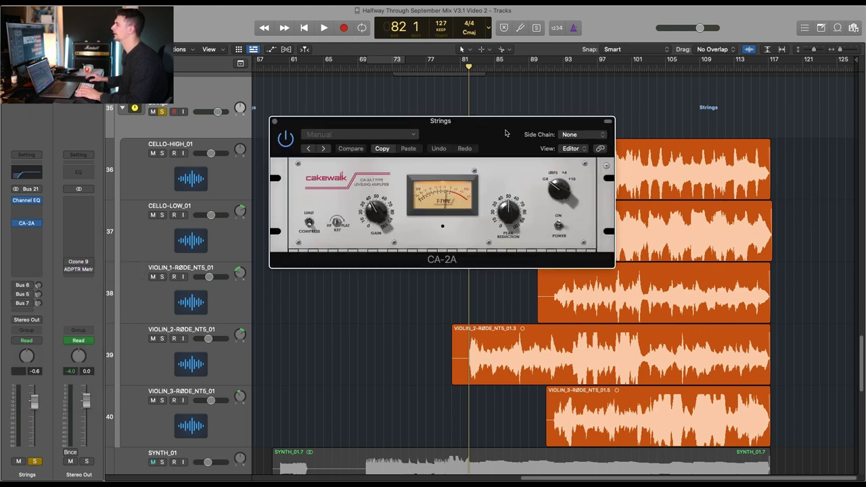
{"action": "left_click_drag", "start_coordinate": [505, 132], "coordinate": [379, 216]}
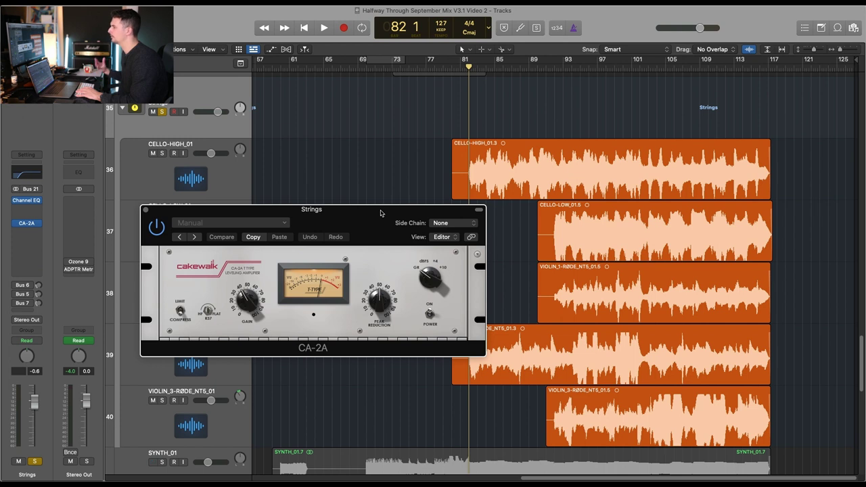
{"action": "left_click_drag", "start_coordinate": [373, 215], "coordinate": [373, 217]}
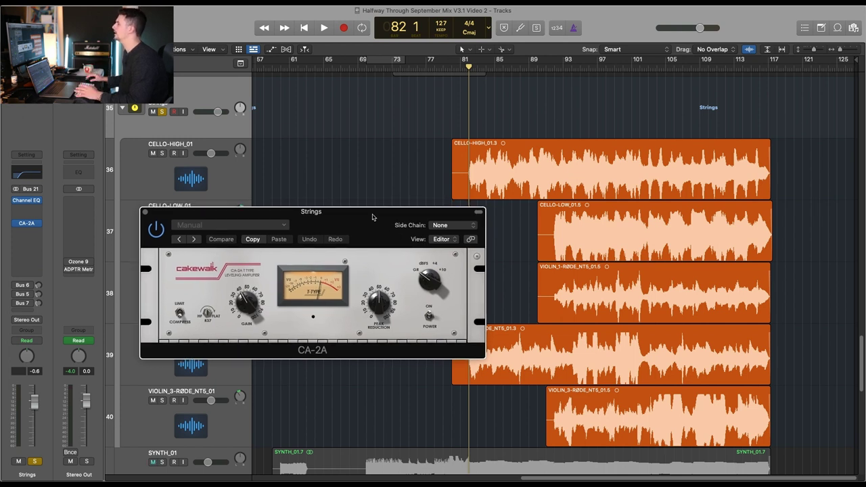
{"action": "key", "text": "space"}
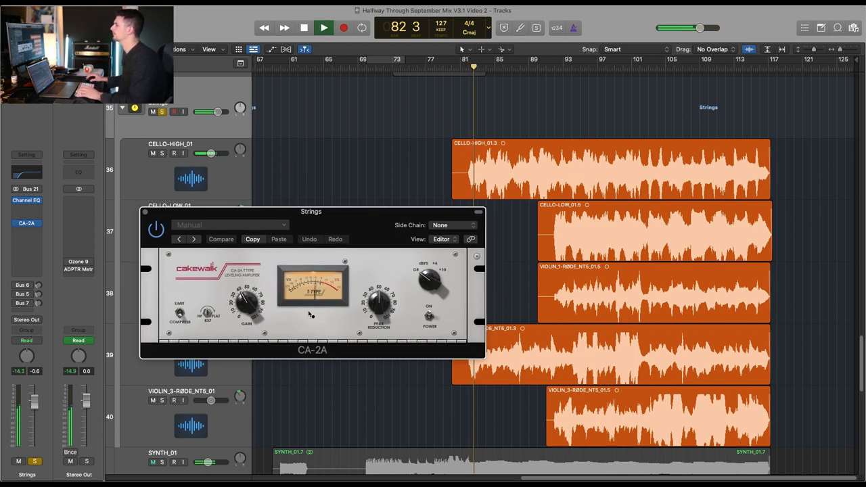
{"action": "left_click_drag", "start_coordinate": [381, 303], "coordinate": [379, 299]}
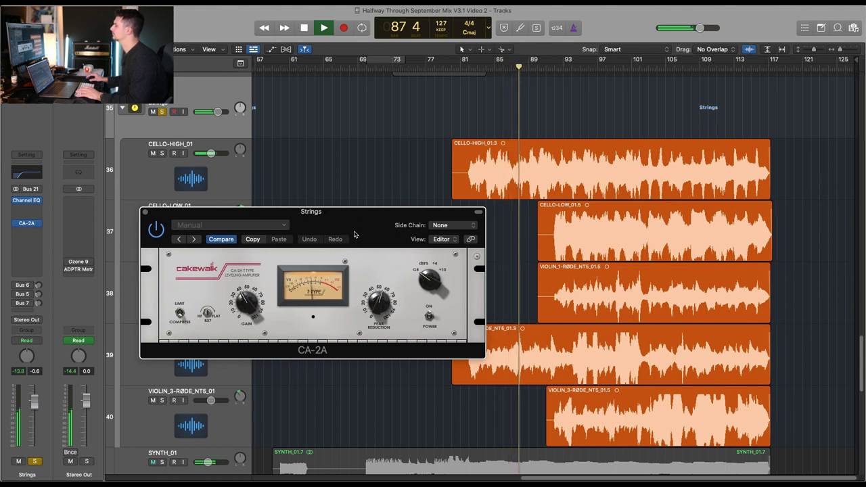
Step: Compare the strings with CA-2A bypassed and enabled during playback, leave it enabled, and close its window
{"action": "left_click", "coordinate": [156, 230]}
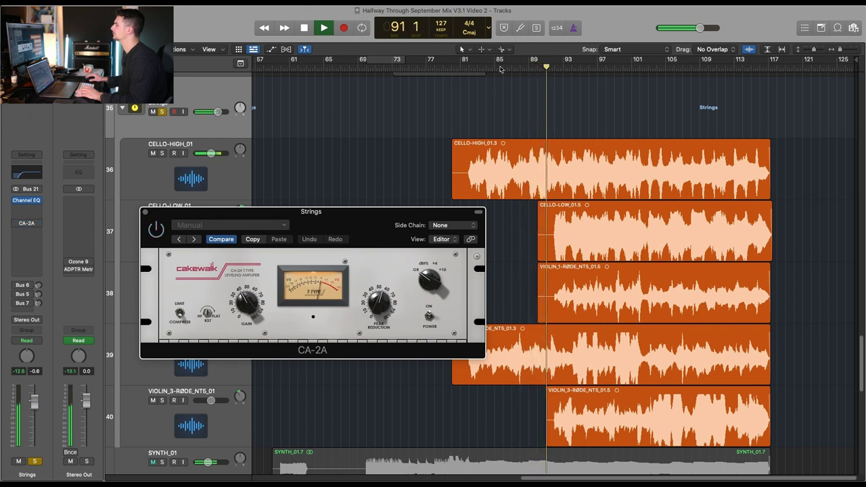
{"action": "left_click", "coordinate": [402, 127]}
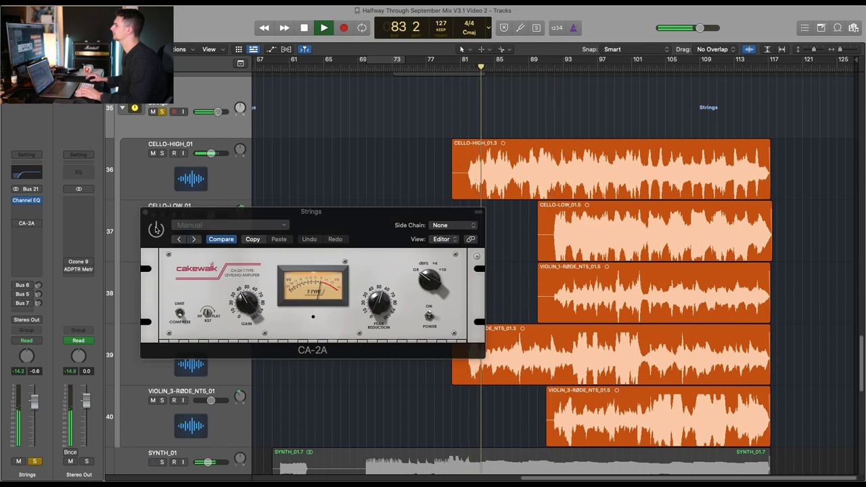
{"action": "left_click", "coordinate": [155, 230]}
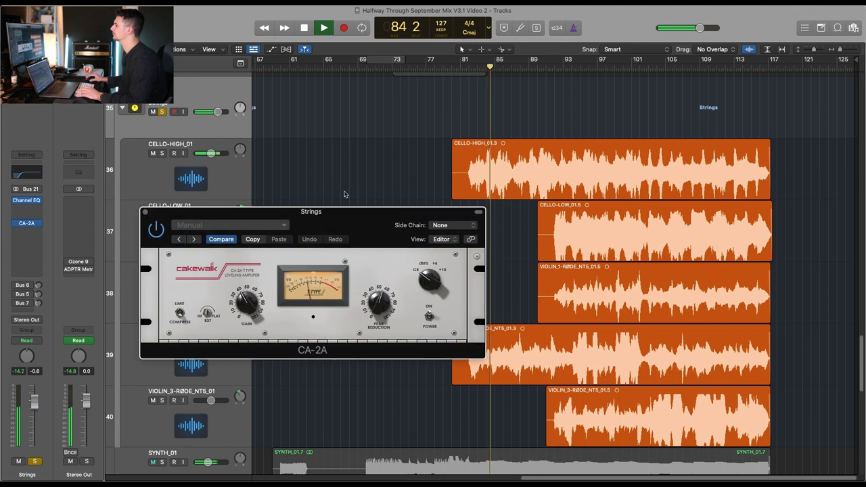
{"action": "left_click", "coordinate": [296, 202]}
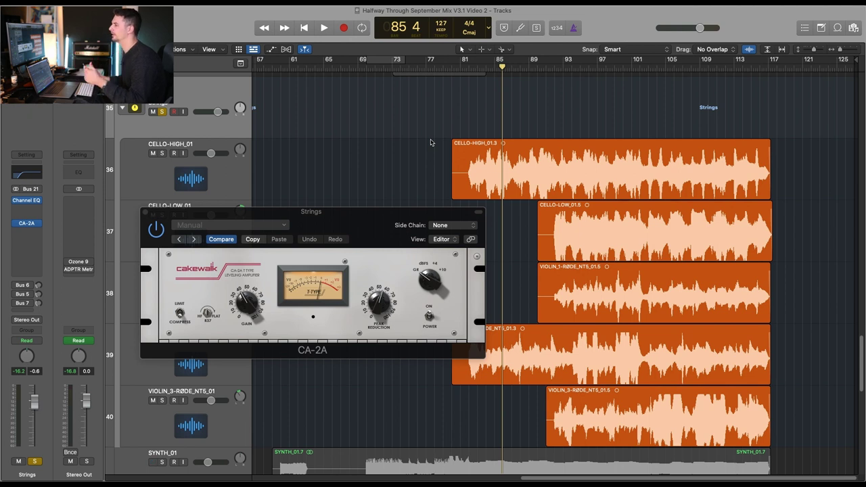
{"action": "left_click", "coordinate": [145, 212]}
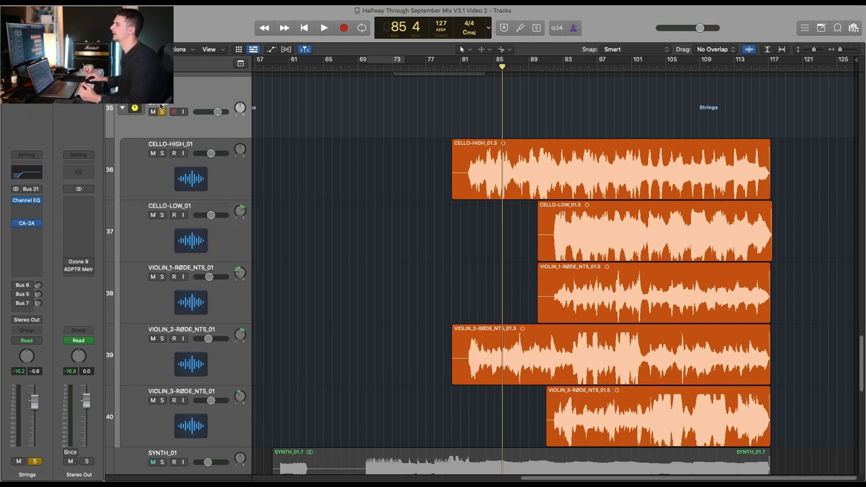
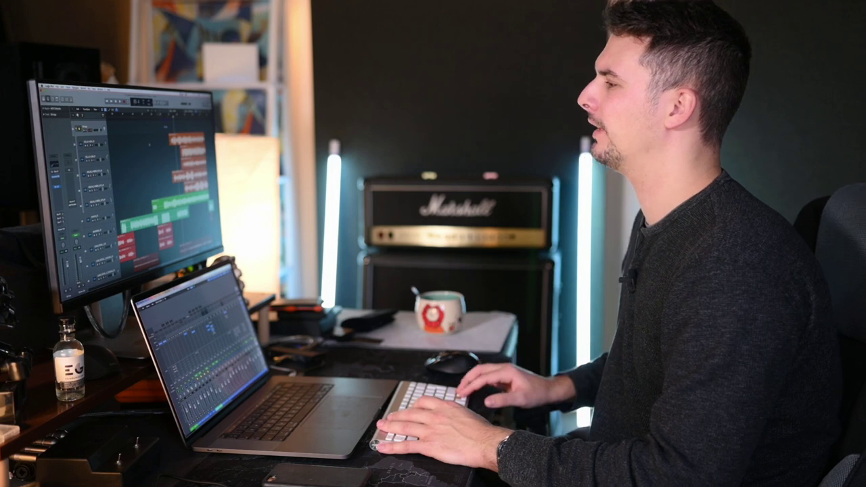
Step: Solo the SYNTH_01 track in place of the Strings stack
{"action": "scroll", "coordinate": [163, 189], "scroll_direction": "down", "scroll_amount": 3}
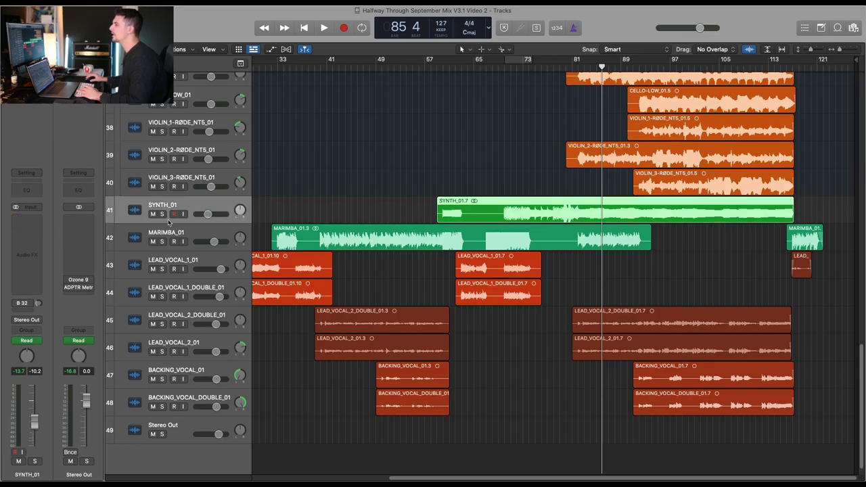
{"action": "left_click", "coordinate": [162, 214]}
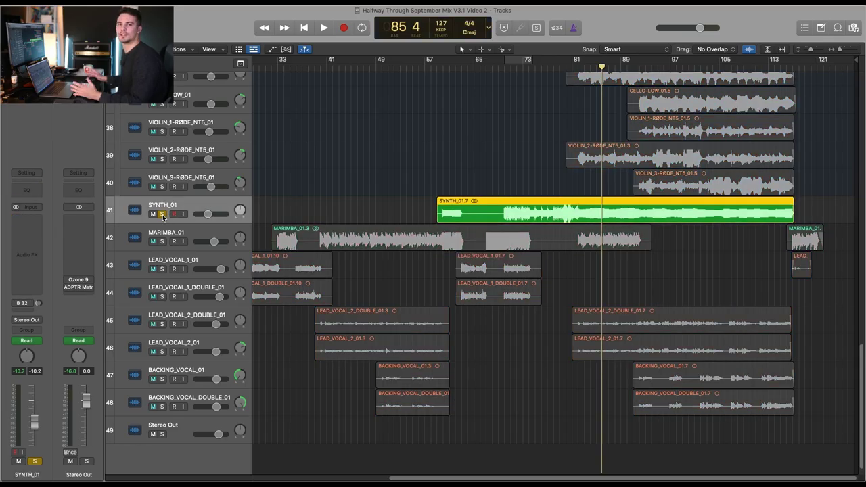
{"action": "scroll", "coordinate": [184, 217], "scroll_direction": "down", "scroll_amount": 1}
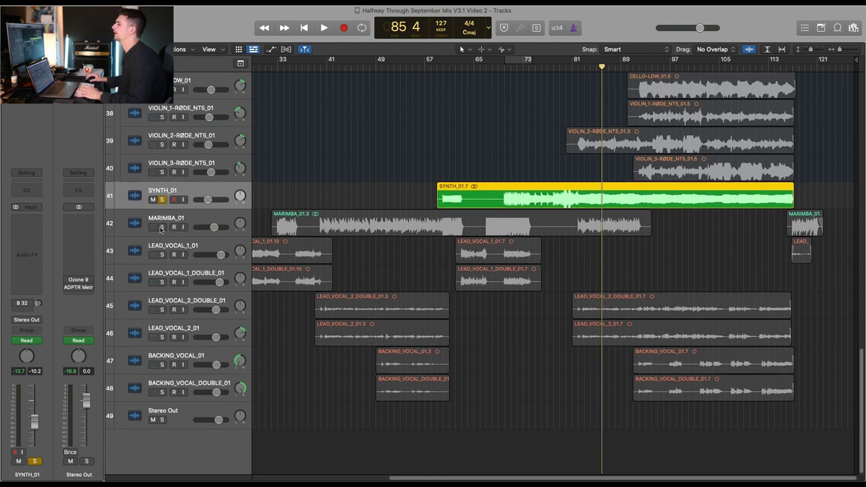
Step: Solo only MARIMBA_01, audition it from bar 41, and select its track
{"action": "left_click", "coordinate": [162, 227]}
{"action": "key", "text": "space"}
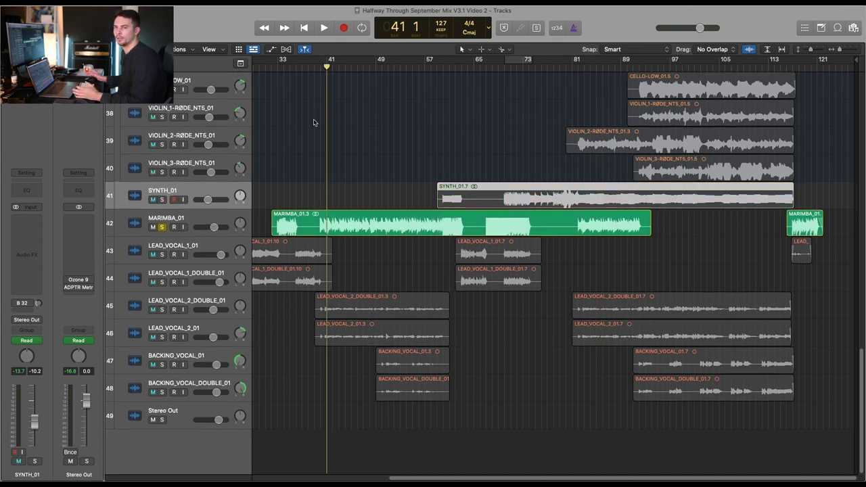
{"action": "key", "text": "space"}
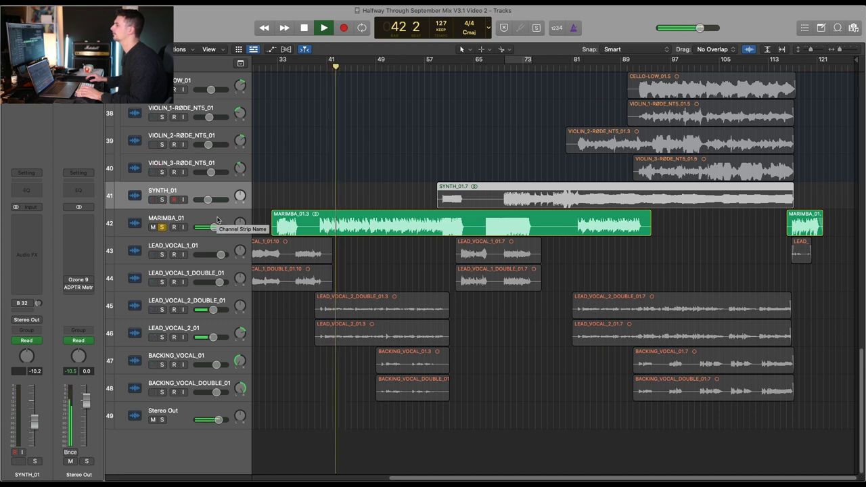
{"action": "key", "text": "space"}
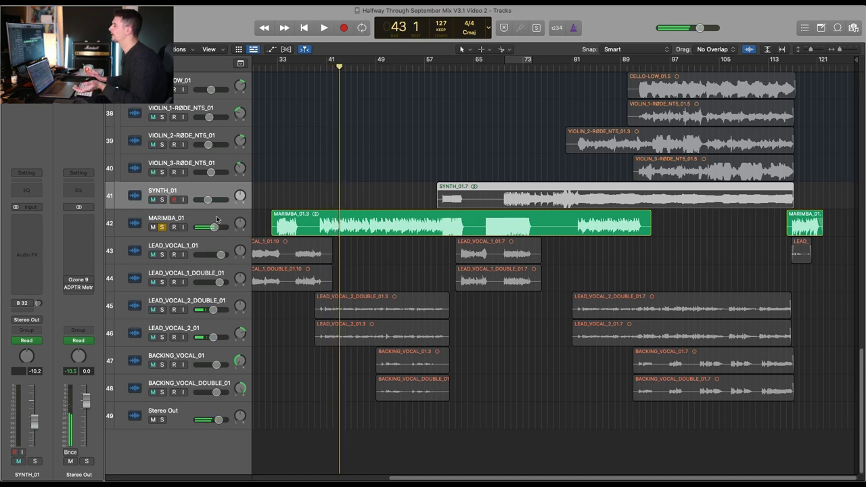
{"action": "left_click", "coordinate": [224, 215]}
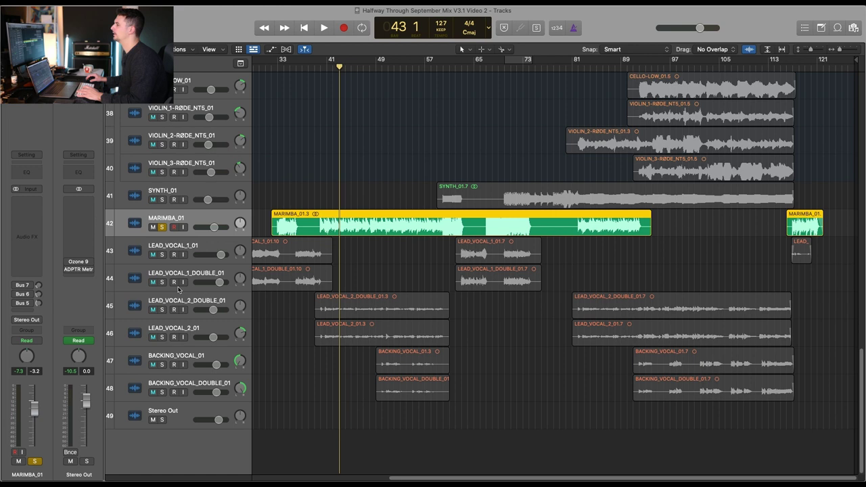
Step: Solo only the LEAD_VOCAL_2_DOUBLE_01 track and select it, bringing up its region from bar 39
{"action": "left_click", "coordinate": [161, 254], "text": "alt"}
{"action": "key", "text": "z"}
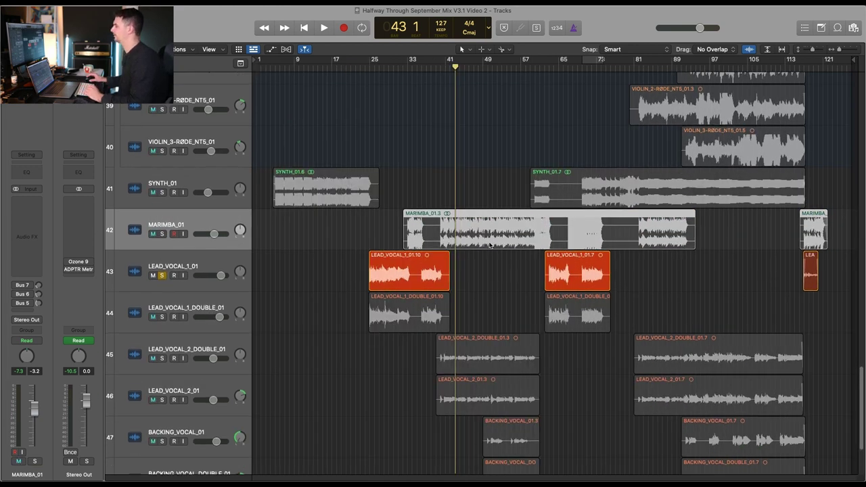
{"action": "scroll", "coordinate": [240, 279], "scroll_direction": "down", "scroll_amount": 5}
{"action": "left_click", "coordinate": [219, 245]}
{"action": "key", "text": "s"}
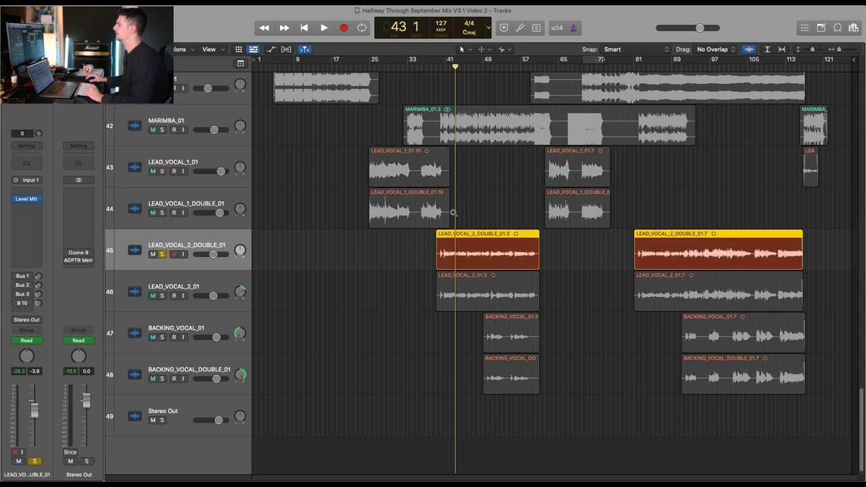
{"action": "left_click_drag", "start_coordinate": [433, 189], "coordinate": [672, 383]}
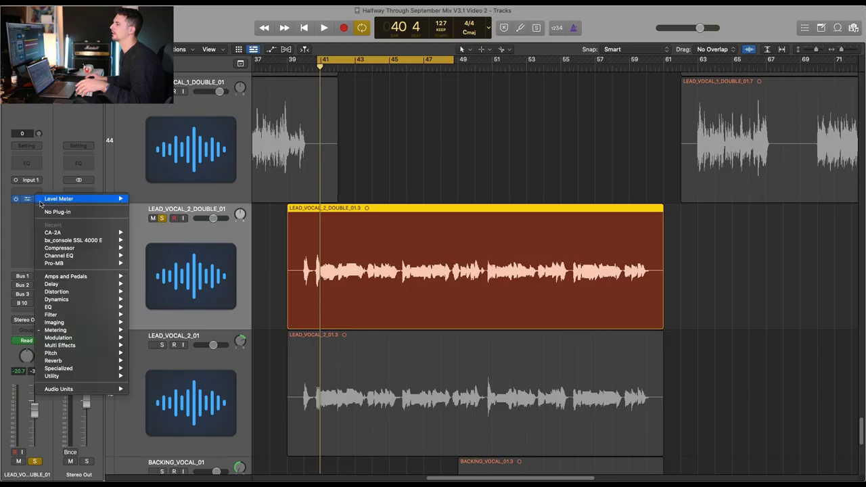
Step: Replace the Level Meter on LEAD_VOCAL_2_DOUBLE_01 with a Channel EQ and enable its low-cut band, raising the cutoff during playback
{"action": "left_click", "coordinate": [58, 255]}
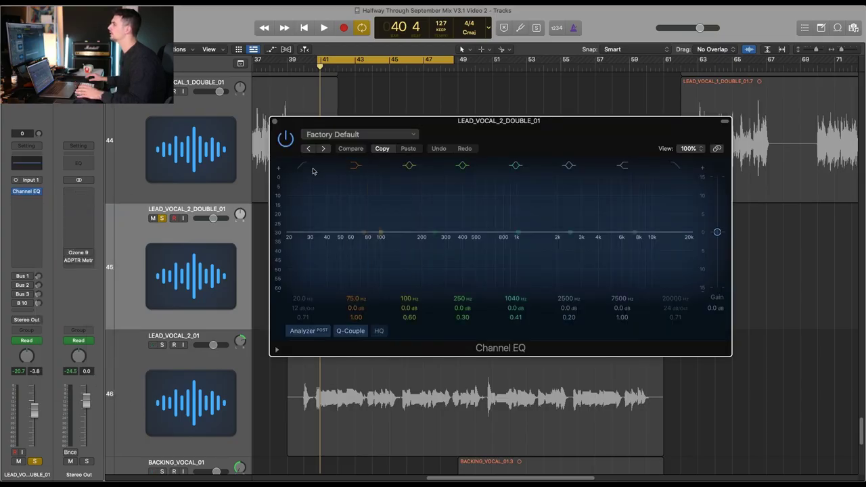
{"action": "left_click", "coordinate": [302, 165]}
{"action": "key", "text": "space"}
{"action": "left_click_drag", "start_coordinate": [297, 271], "coordinate": [370, 280]}
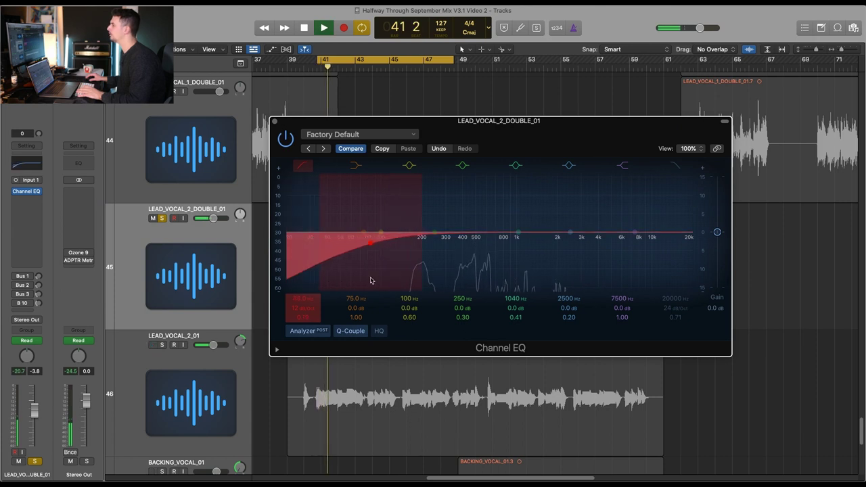
Step: Set the Channel EQ's low cut to 124 Hz, 36 dB/Oct and Q 0.60 while auditioning the vocal
{"action": "left_click_drag", "start_coordinate": [302, 308], "coordinate": [302, 287]}
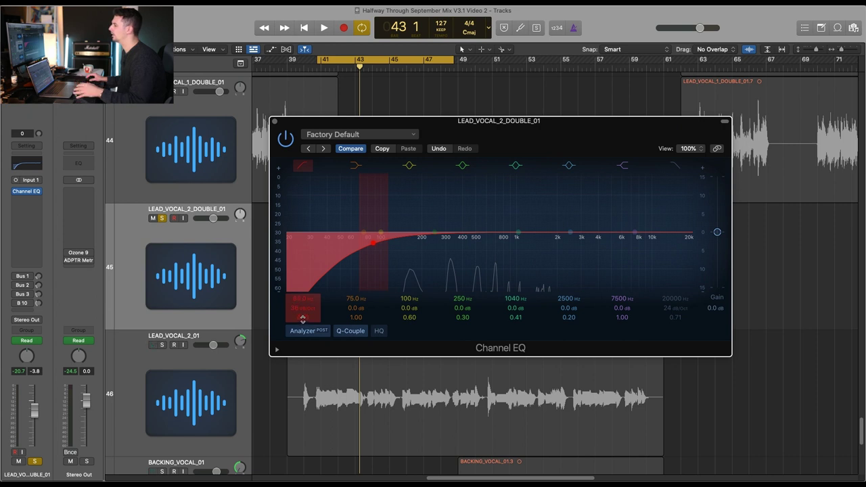
{"action": "key", "text": "space"}
{"action": "mouse_move", "coordinate": [302, 298]}
{"action": "left_mouse_down"}
{"action": "mouse_move", "coordinate": [303, 253]}
{"action": "mouse_move", "coordinate": [306, 319]}
{"action": "mouse_move", "coordinate": [300, 300]}
{"action": "left_mouse_up"}
{"action": "key", "text": "space"}
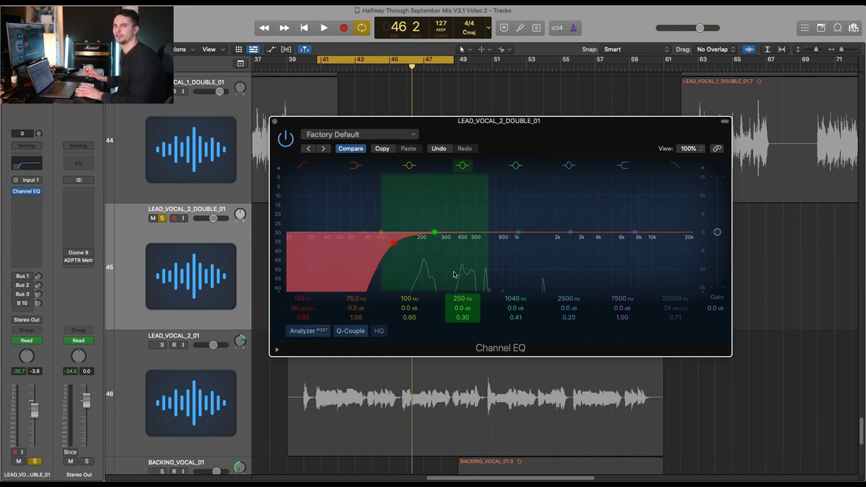
{"action": "key", "text": "space"}
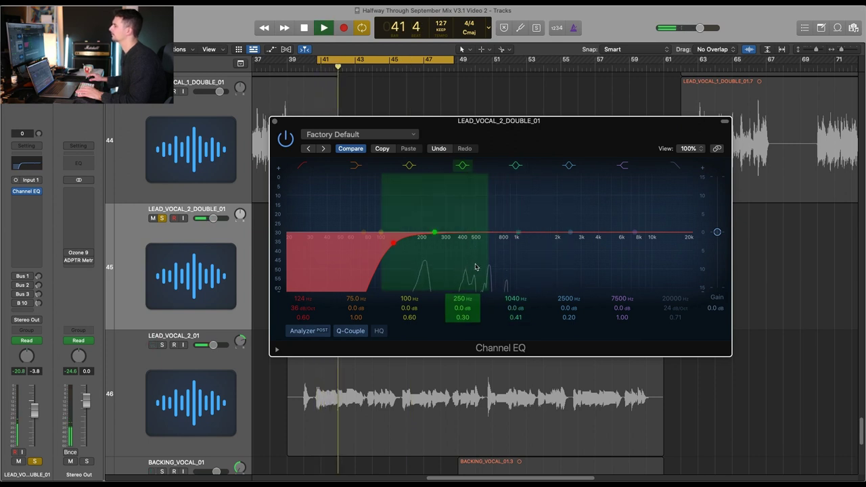
{"action": "key", "text": "space"}
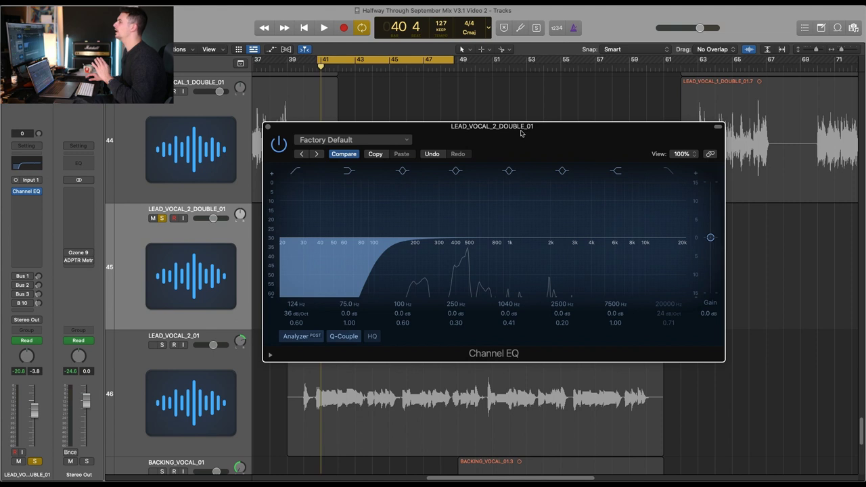
Step: Boost the vocal by 5.7 dB at 4420 Hz with Q 0.25 and by 2.9 dB at 218 Hz with Q 1.50
{"action": "left_click_drag", "start_coordinate": [521, 133], "coordinate": [526, 130]}
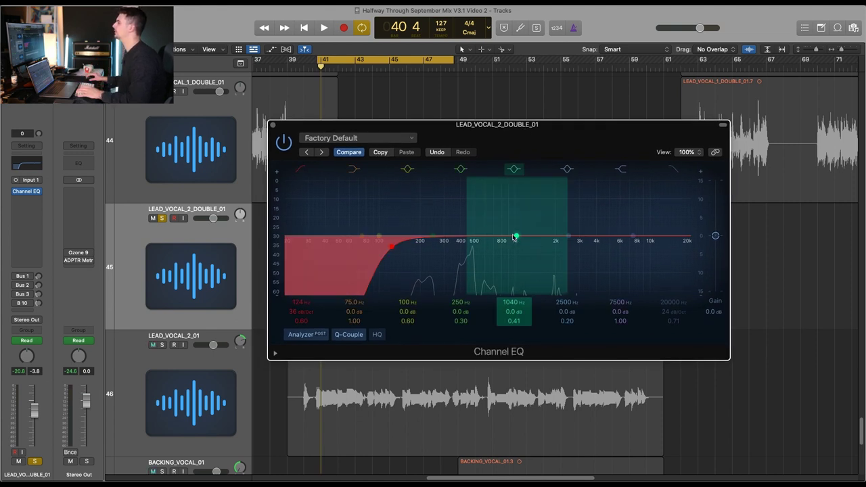
{"action": "left_click_drag", "start_coordinate": [520, 240], "coordinate": [604, 221]}
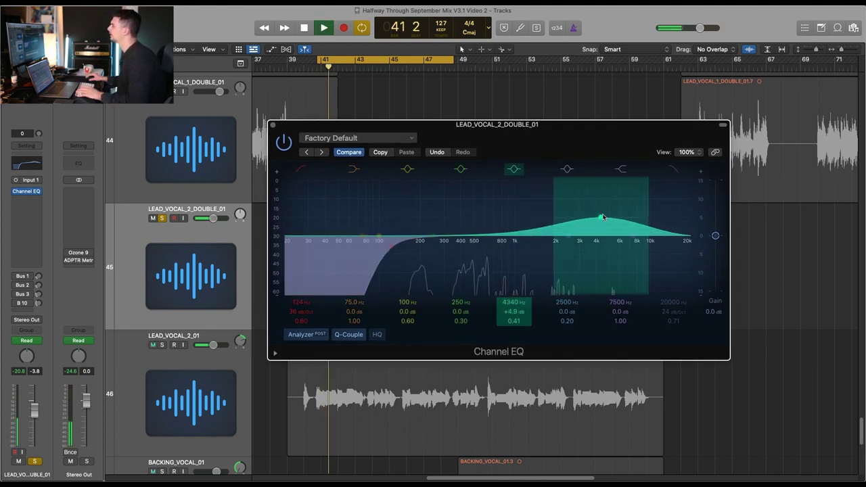
{"action": "left_click_drag", "start_coordinate": [434, 237], "coordinate": [425, 227]}
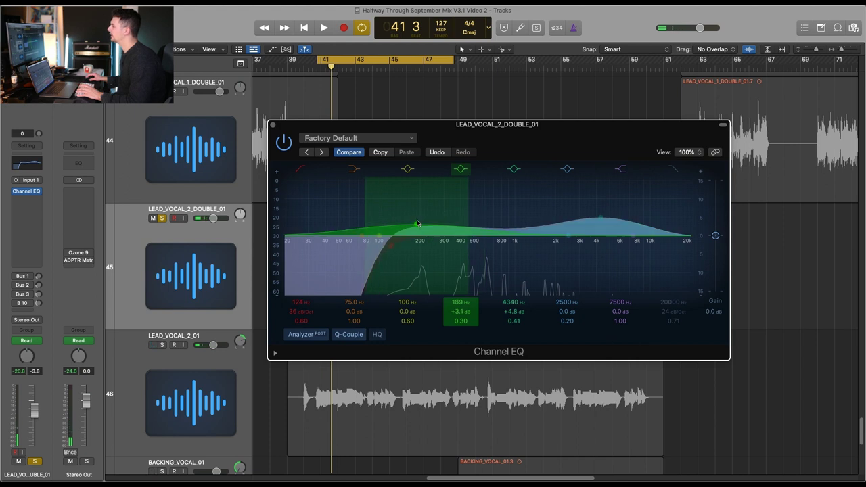
{"action": "key", "text": "space"}
{"action": "mouse_move", "coordinate": [601, 218]}
{"action": "left_mouse_down"}
{"action": "mouse_move", "coordinate": [603, 194]}
{"action": "mouse_move", "coordinate": [602, 215]}
{"action": "left_mouse_up"}
{"action": "left_click_drag", "start_coordinate": [423, 226], "coordinate": [425, 228]}
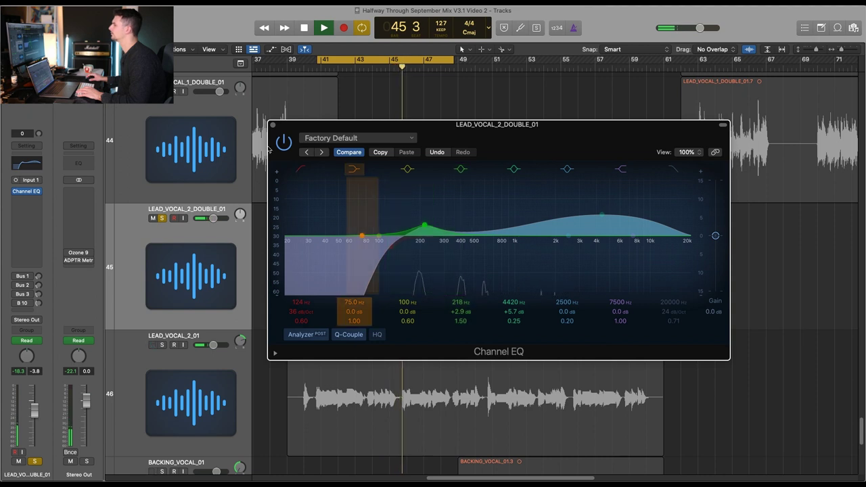
Step: Compare the vocal with the Channel EQ bypassed and enabled, leave it enabled, and close its window
{"action": "left_click", "coordinate": [284, 142]}
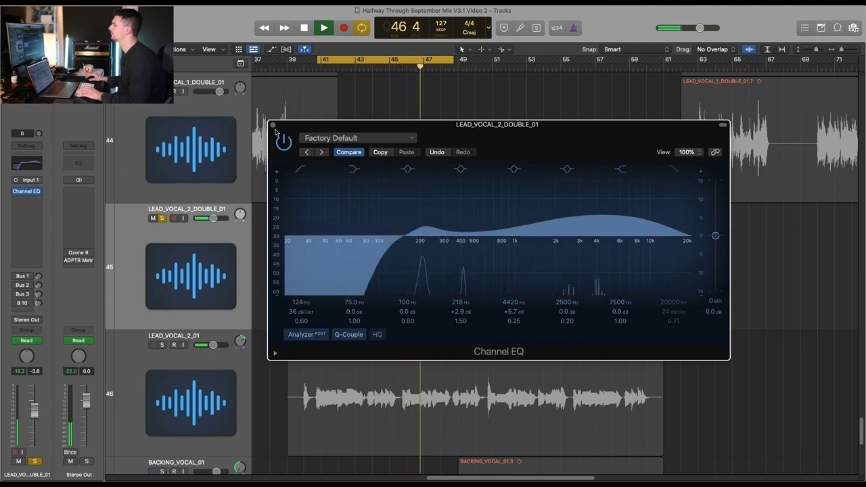
{"action": "key", "text": "super+w"}
{"action": "key", "text": "space"}
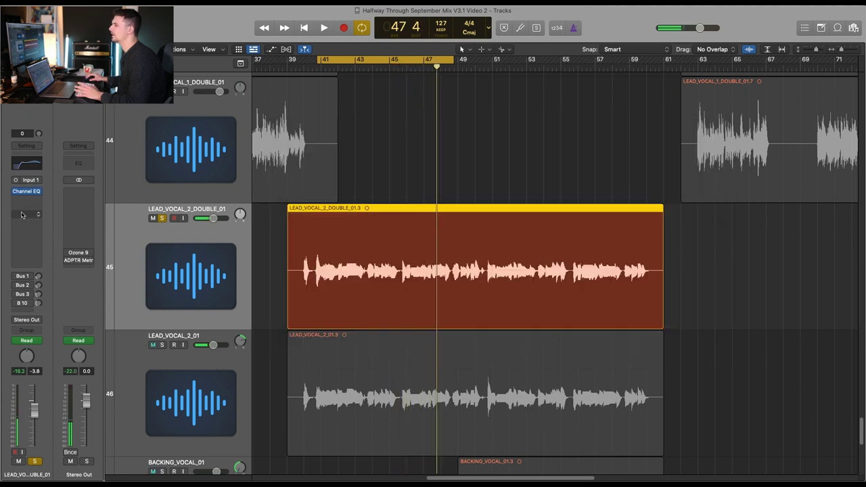
Step: Insert bx_console SSL 4000 E below the Channel EQ on LEAD_VOCAL_2_DOUBLE_01 and audition its compressor
{"action": "left_click", "coordinate": [23, 219]}
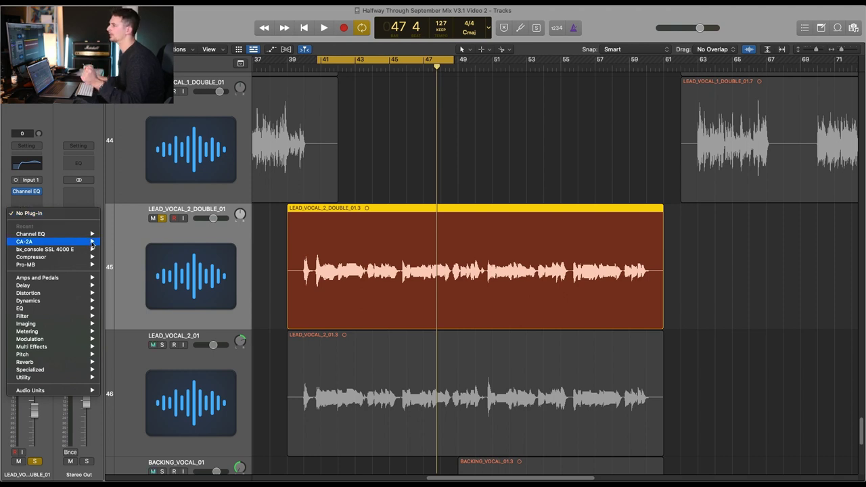
{"action": "left_click", "coordinate": [117, 250]}
{"action": "left_click_drag", "start_coordinate": [455, 99], "coordinate": [658, 91]}
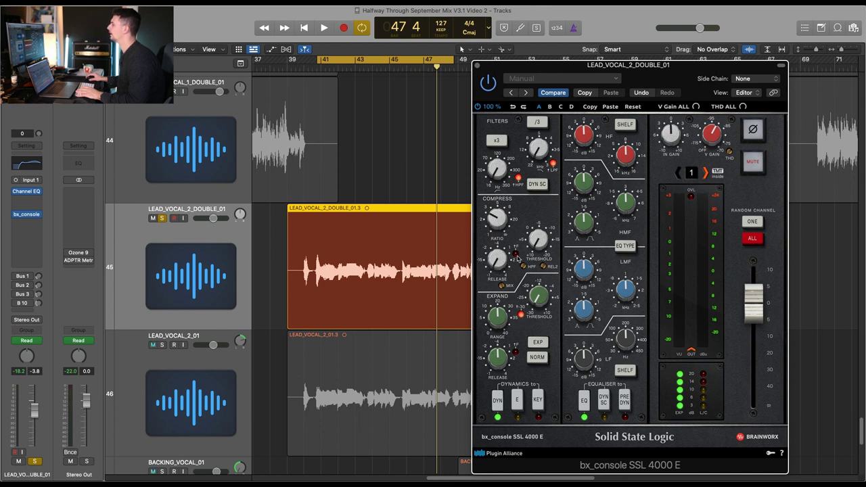
{"action": "key", "text": "space"}
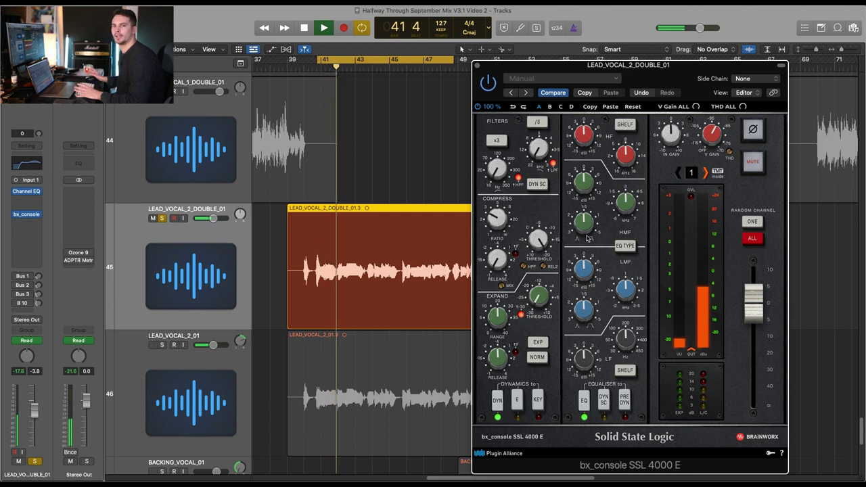
{"action": "key", "text": "space"}
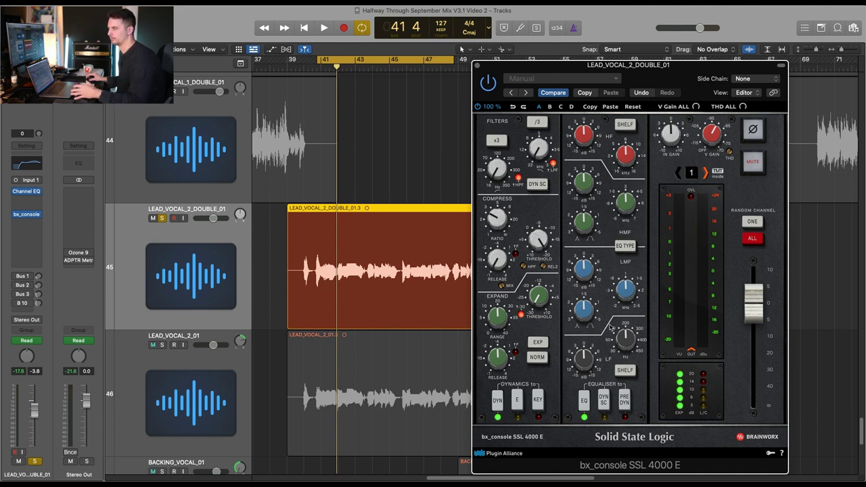
{"action": "key", "text": "space"}
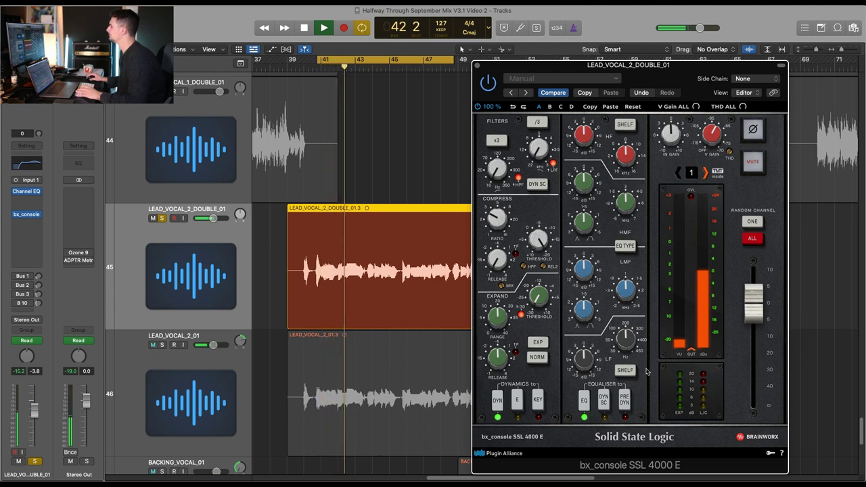
{"action": "key", "text": "space"}
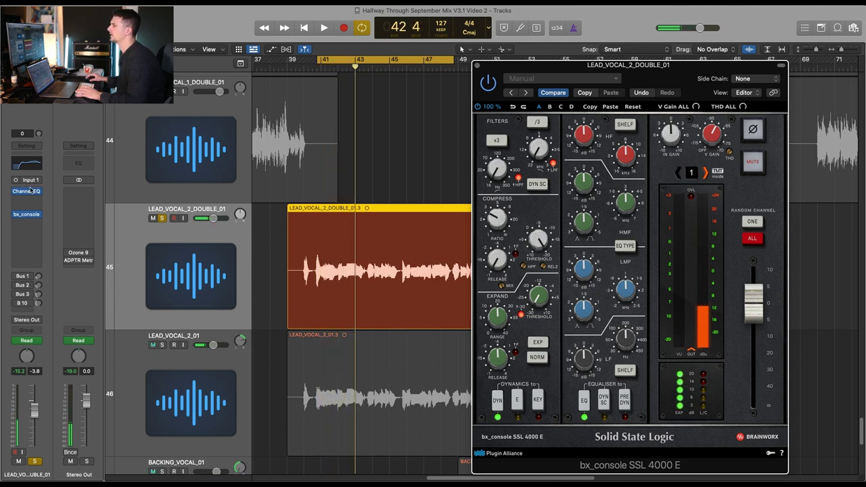
Step: Raise the Channel EQ's output gain to +10.0 dB, close its window, and audition the level feeding the bx_console compressor
{"action": "left_click", "coordinate": [25, 163]}
{"action": "left_click_drag", "start_coordinate": [716, 241], "coordinate": [717, 220]}
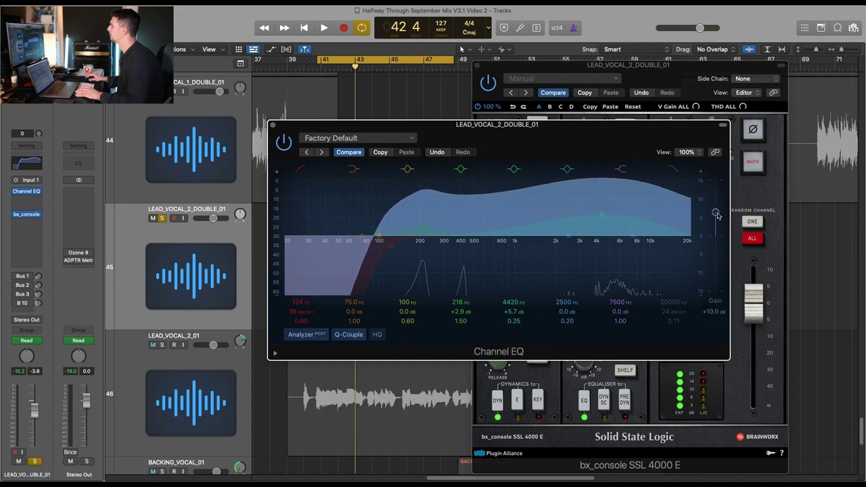
{"action": "key", "text": "space"}
{"action": "left_click", "coordinate": [394, 203]}
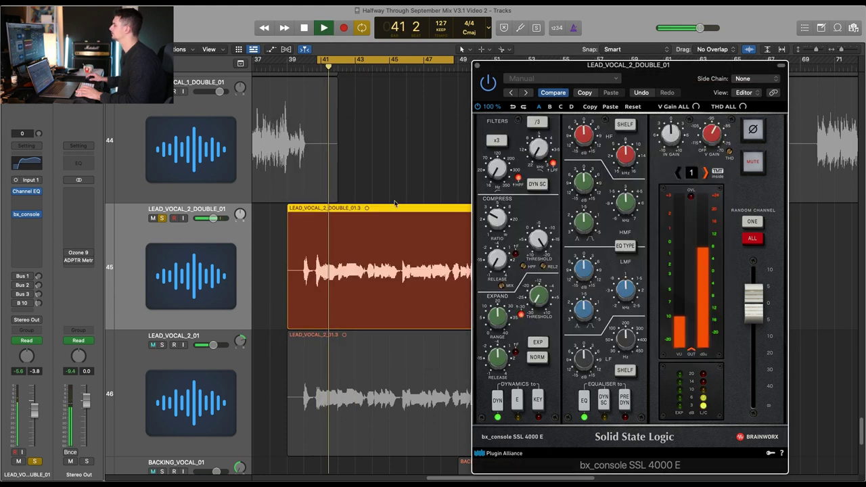
{"action": "mouse_move", "coordinate": [541, 245]}
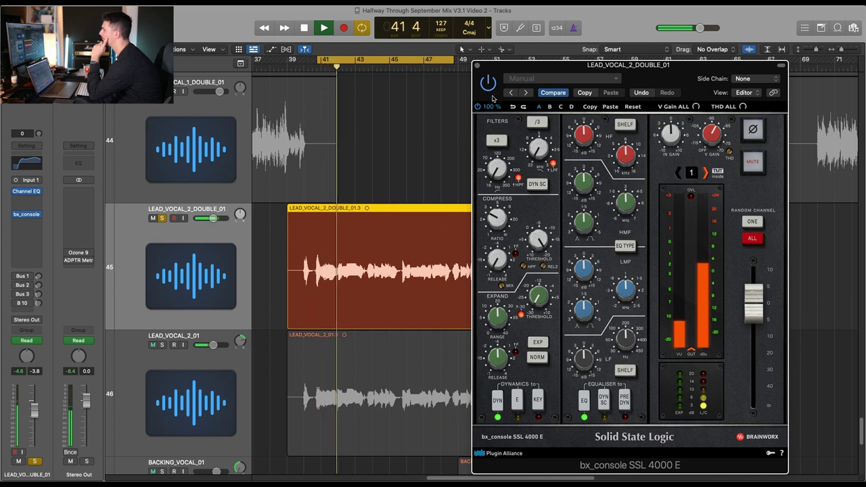
{"action": "key", "text": "space"}
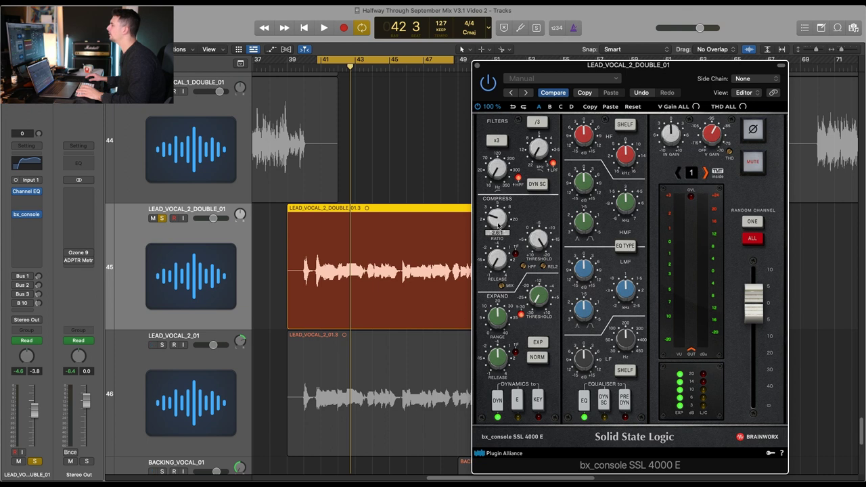
Step: Adjust the bx_console compressor's ratio up and down, comparing the settings during playback
{"action": "scroll", "coordinate": [497, 215], "scroll_direction": "up", "scroll_amount": 2}
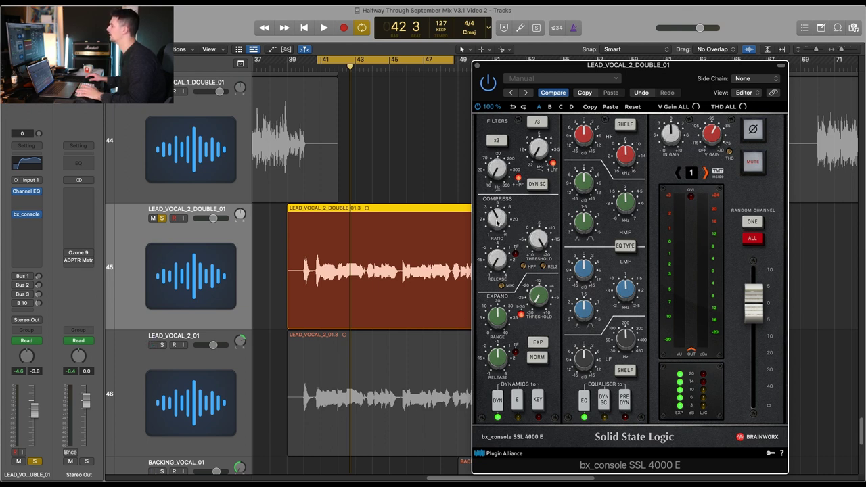
{"action": "key", "text": "space"}
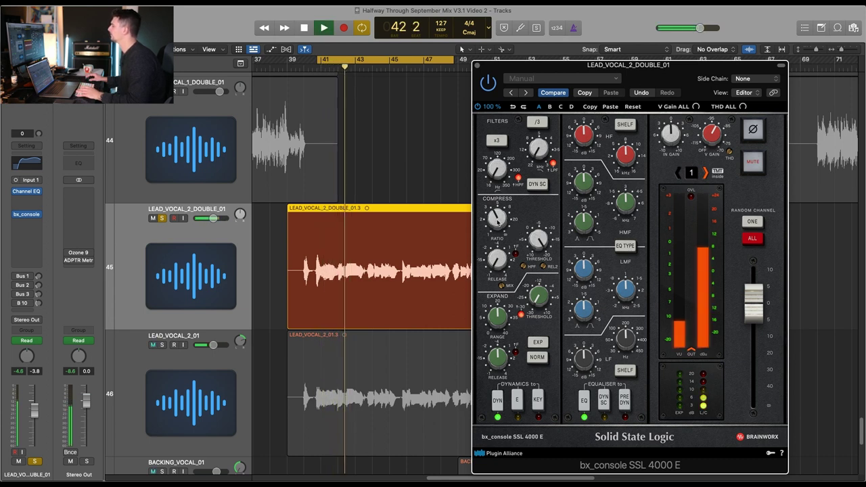
{"action": "scroll", "coordinate": [499, 229], "scroll_direction": "down", "scroll_amount": 2}
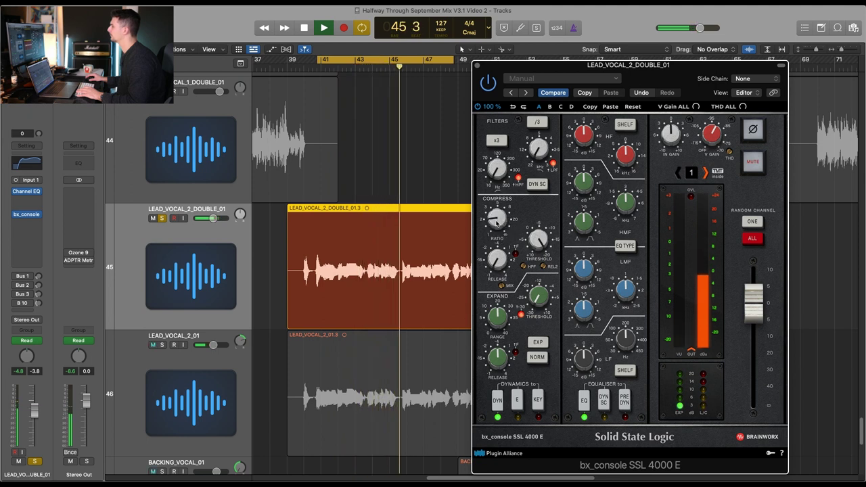
{"action": "left_click_drag", "start_coordinate": [496, 222], "coordinate": [498, 211]}
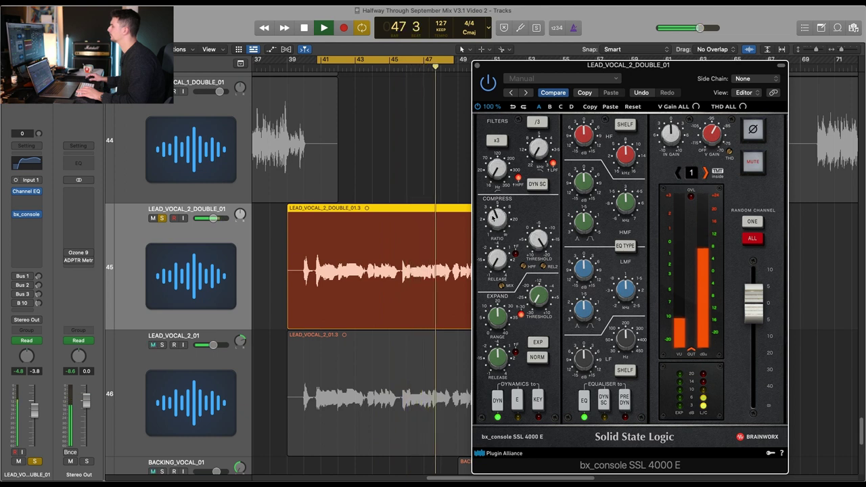
{"action": "key", "text": "space"}
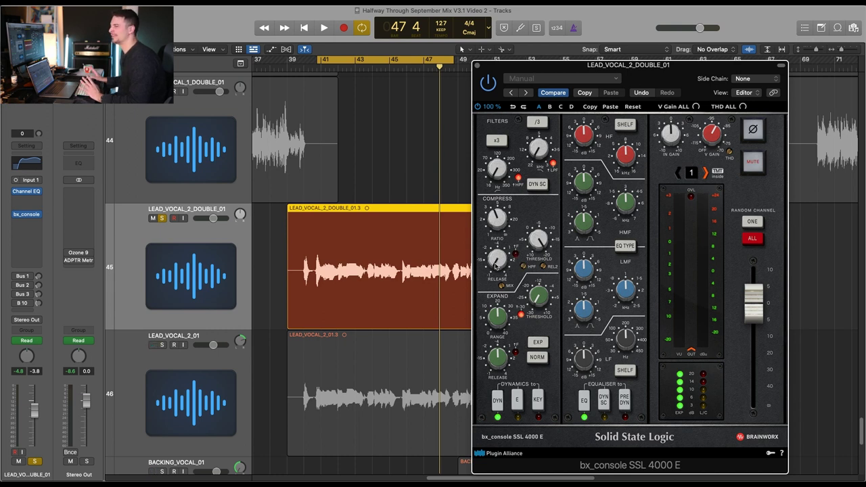
Step: Audition the compressed vocal, bypass bx_console SSL 4000 E, and close its window
{"action": "key", "text": "space"}
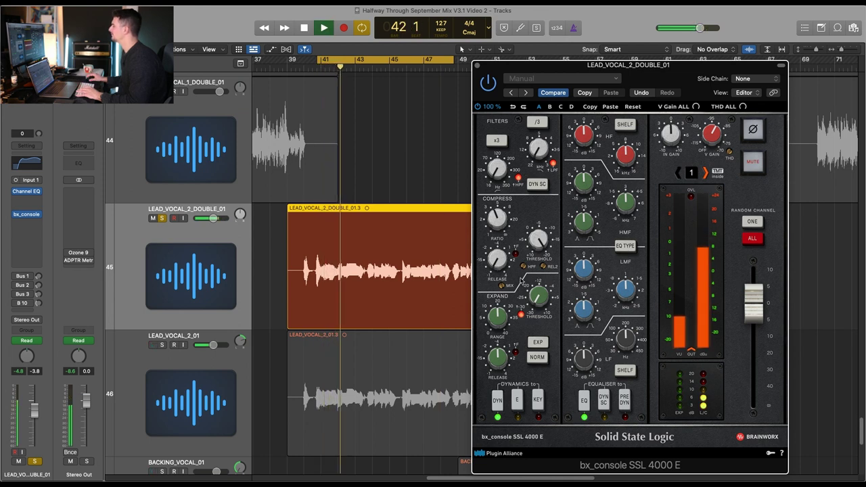
{"action": "key", "text": "space"}
{"action": "left_click", "coordinate": [27, 221]}
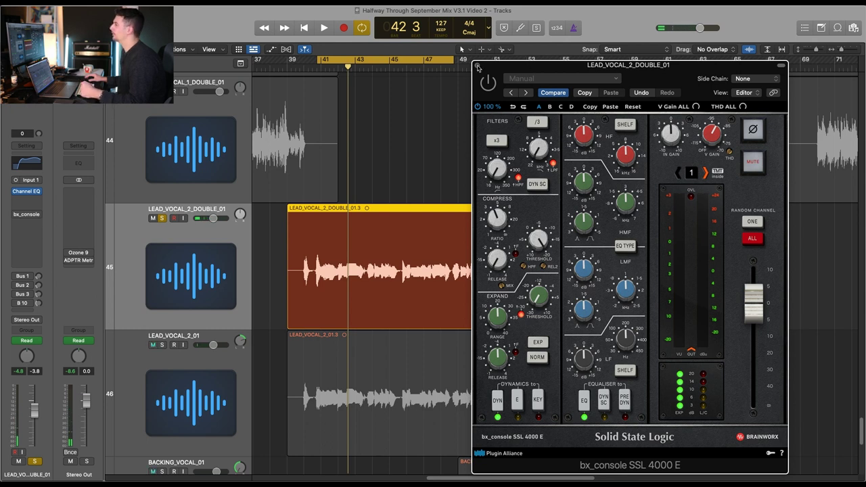
{"action": "left_click", "coordinate": [28, 215]}
Step: Insert Slate Digital's Virtual Mix Rack below bx_console on LEAD_VOCAL_2_DOUBLE_01 and load the FG-2A module into its first slot
{"action": "left_click", "coordinate": [28, 230]}
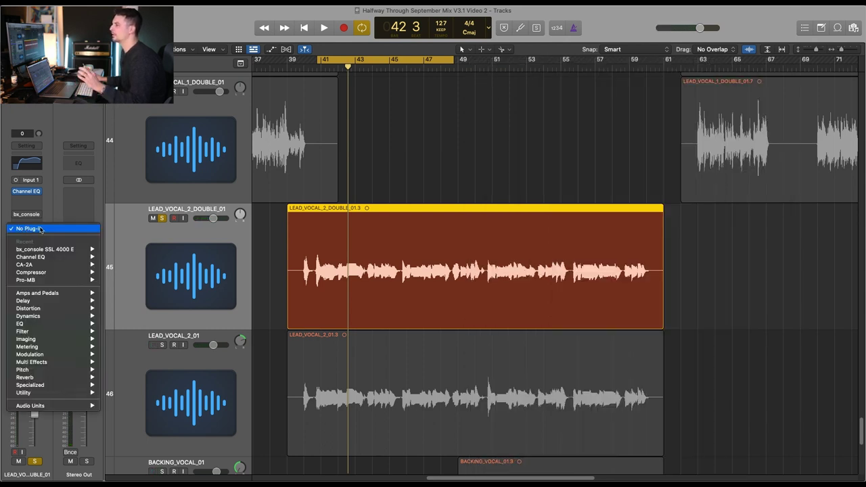
{"action": "mouse_move", "coordinate": [69, 260]}
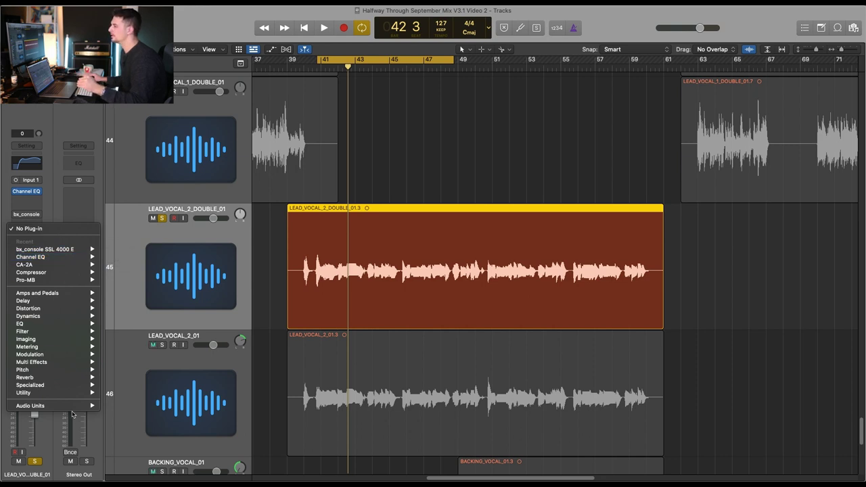
{"action": "mouse_move", "coordinate": [75, 406]}
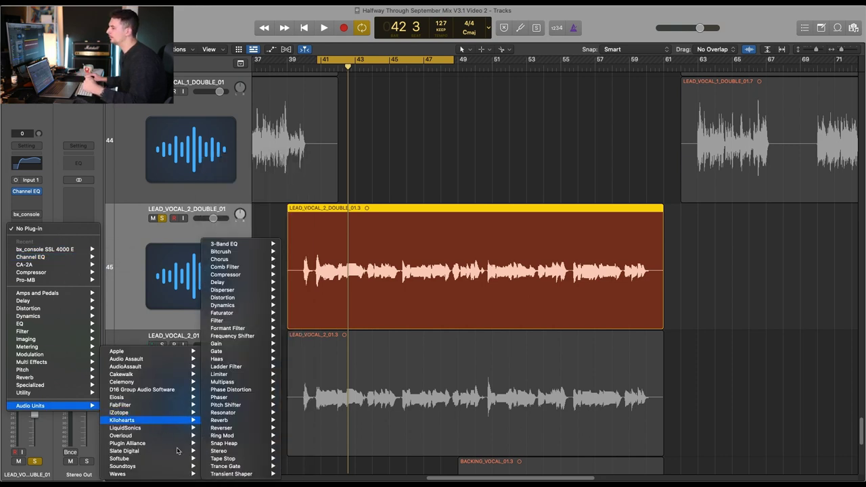
{"action": "mouse_move", "coordinate": [177, 450]}
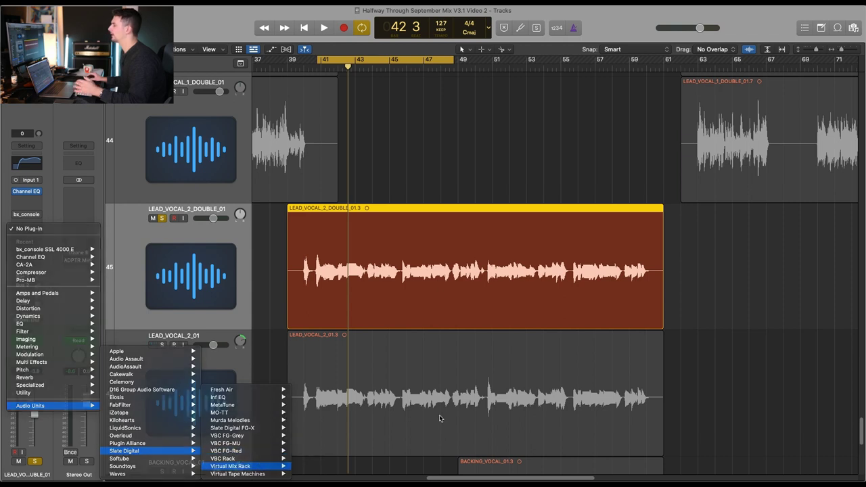
{"action": "key", "text": "Return"}
{"action": "left_click", "coordinate": [321, 220]}
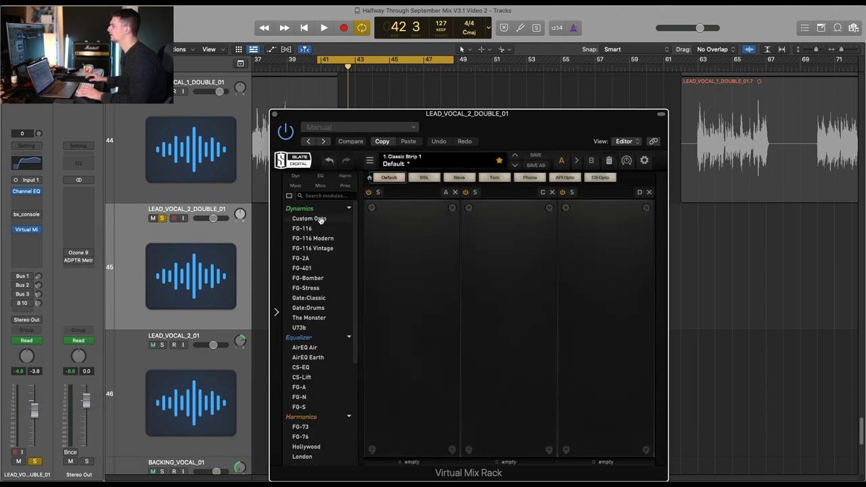
{"action": "double_click", "coordinate": [308, 258]}
{"action": "left_click_drag", "start_coordinate": [459, 209], "coordinate": [654, 165]}
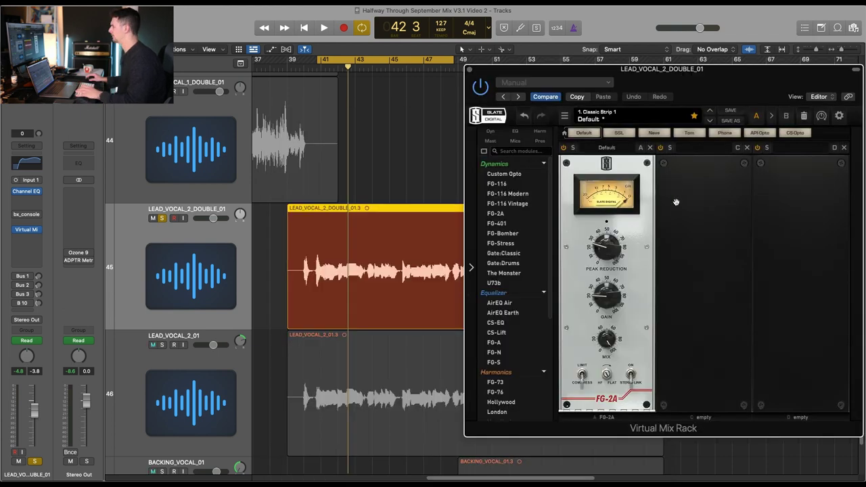
Step: Raise the FG-2A's peak reduction to 32.1 and increase its gain while auditioning the vocal
{"action": "key", "text": "space"}
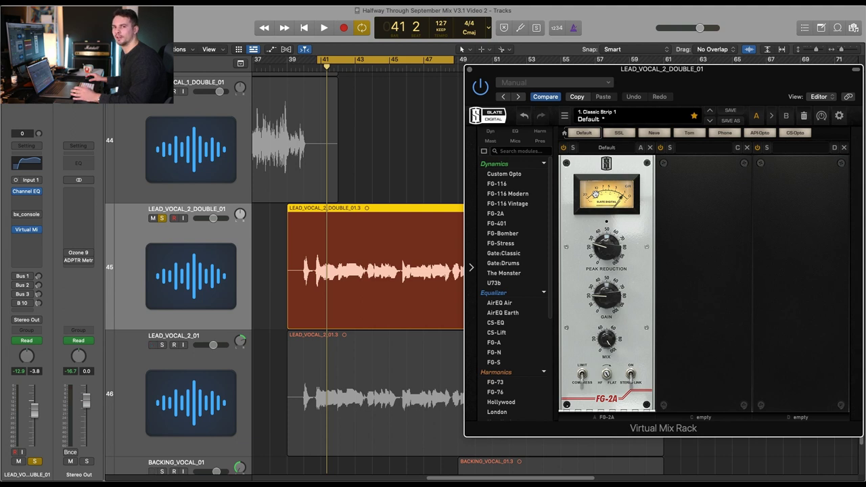
{"action": "key", "text": "space"}
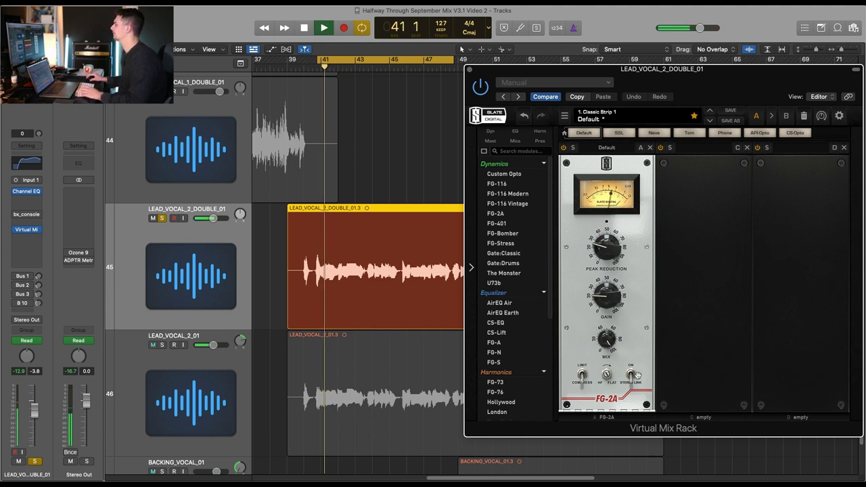
{"action": "left_click_drag", "start_coordinate": [606, 246], "coordinate": [605, 237]}
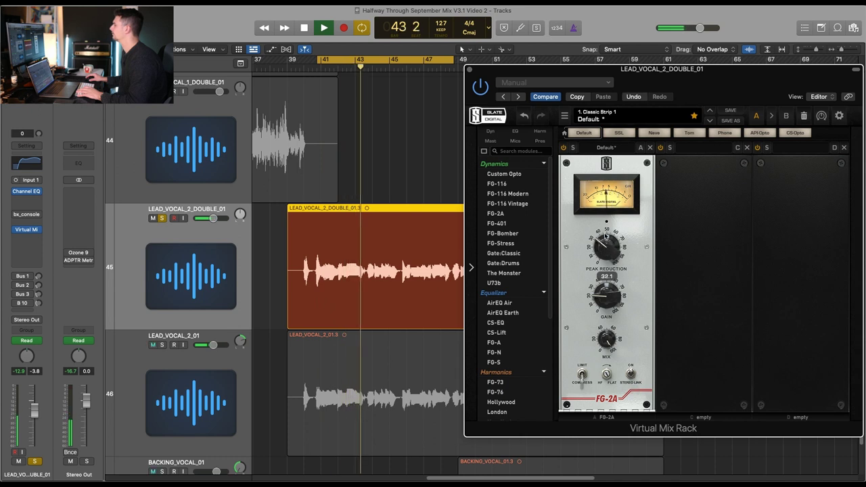
{"action": "left_click_drag", "start_coordinate": [606, 290], "coordinate": [607, 288]}
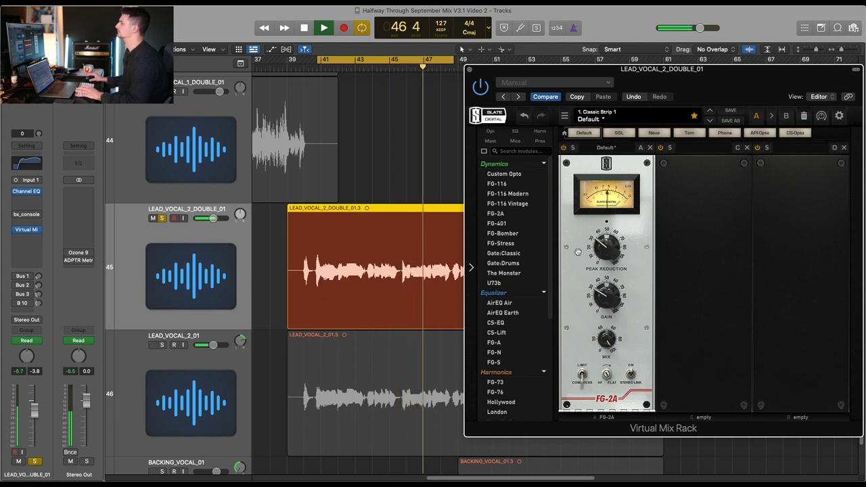
{"action": "key", "text": "space"}
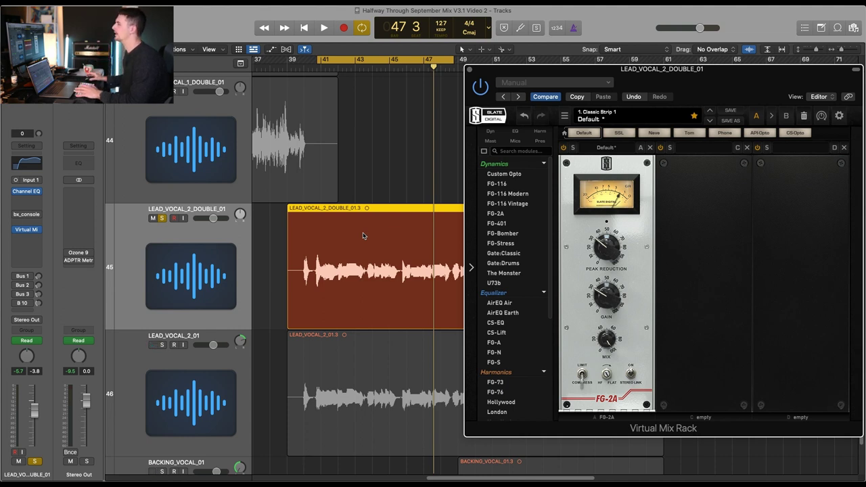
Step: Play the looped section and compare the vocal with the FG-2A module active and bypassed
{"action": "key", "text": "space"}
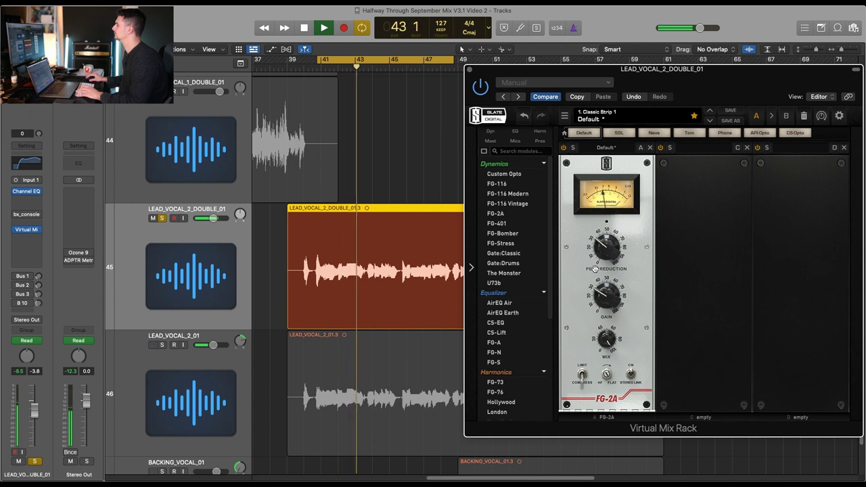
{"action": "mouse_move", "coordinate": [594, 255]}
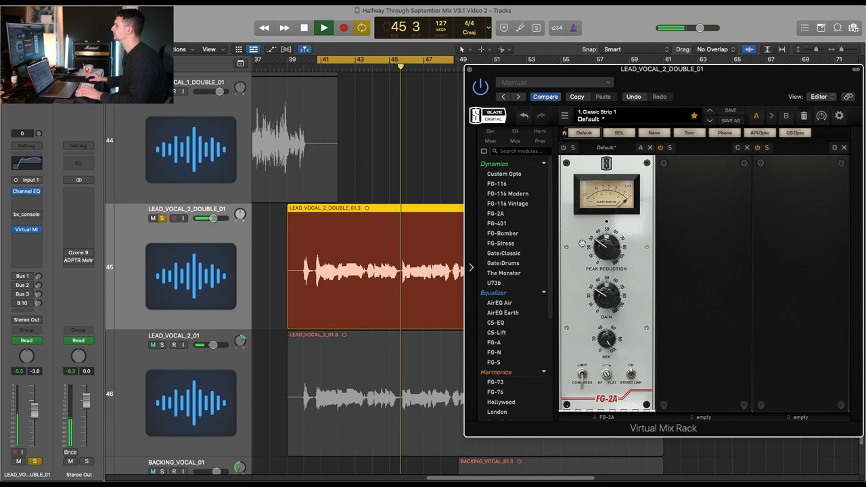
{"action": "key", "text": "space"}
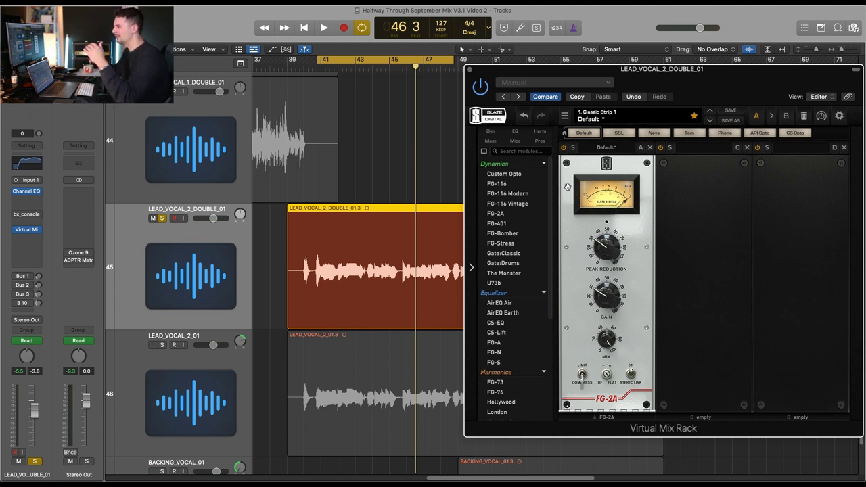
Step: Bypass Virtual Mix Rack and insert Logic's Compressor directly below the Channel EQ on LEAD_VOCAL_2_DOUBLE_01
{"action": "left_click_drag", "start_coordinate": [490, 70], "coordinate": [520, 73]}
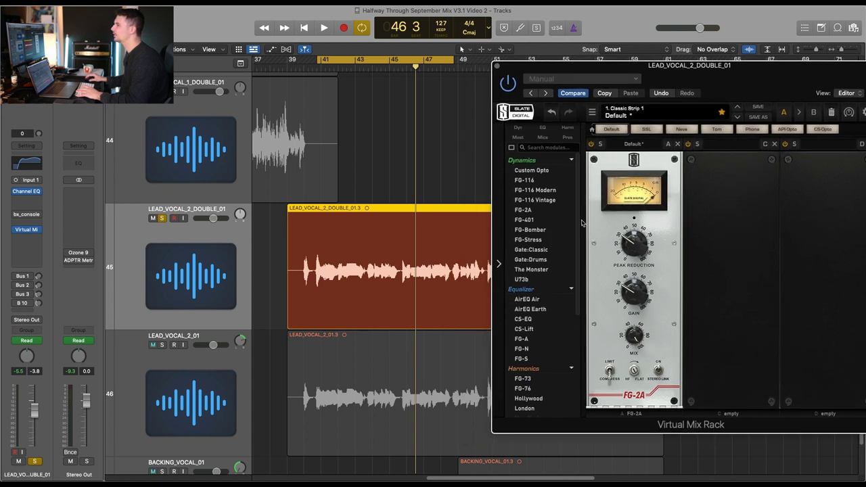
{"action": "left_click", "coordinate": [27, 215]}
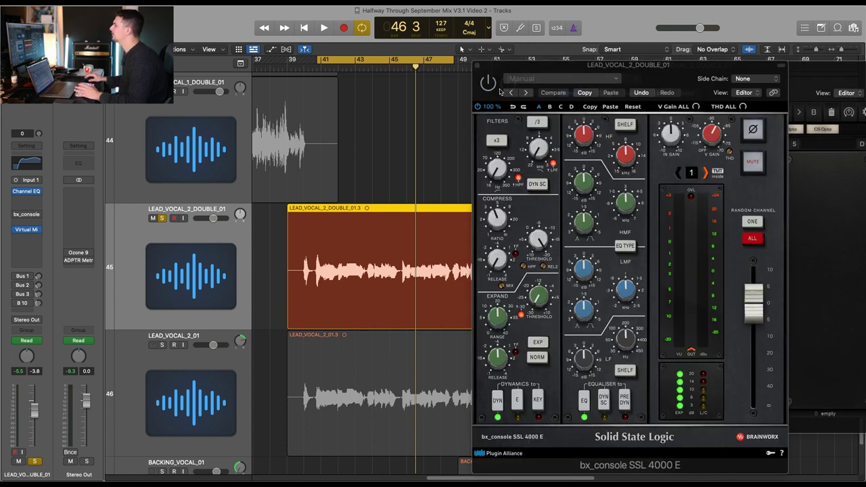
{"action": "left_click", "coordinate": [485, 68]}
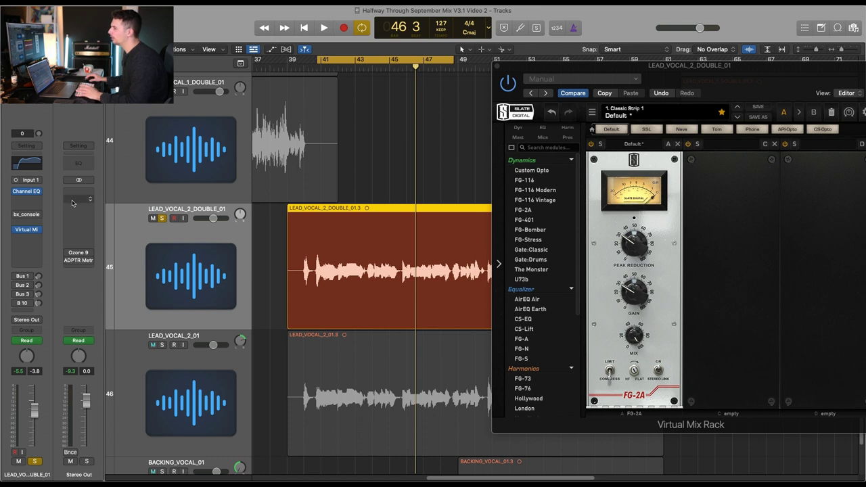
{"action": "left_click", "coordinate": [27, 198]}
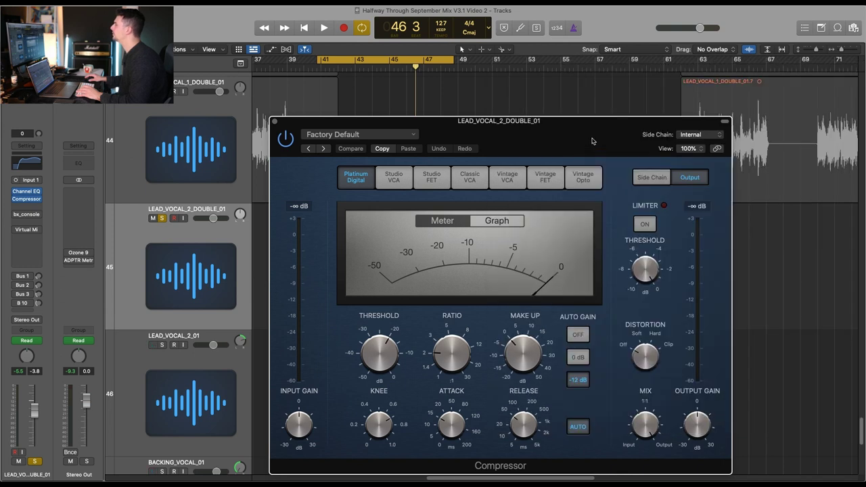
Step: Switch the Compressor to the Vintage Opto model and set its ratio to 4.1:1
{"action": "left_click_drag", "start_coordinate": [592, 140], "coordinate": [549, 124]}
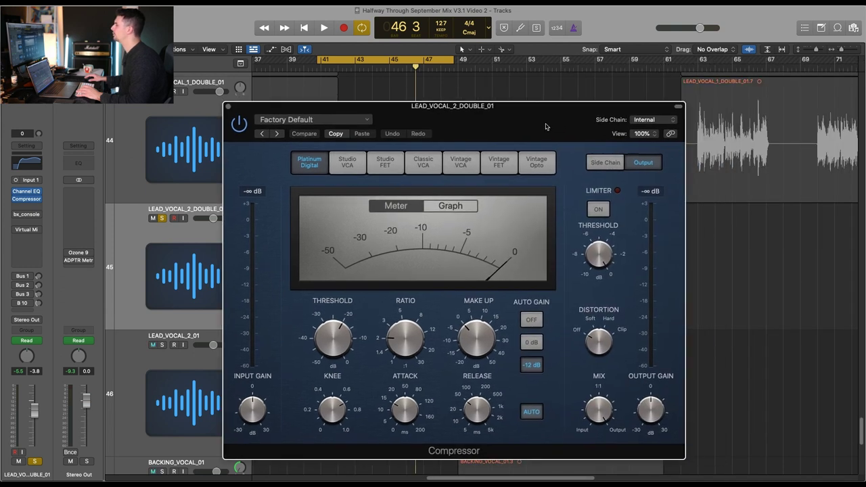
{"action": "left_click", "coordinate": [540, 163]}
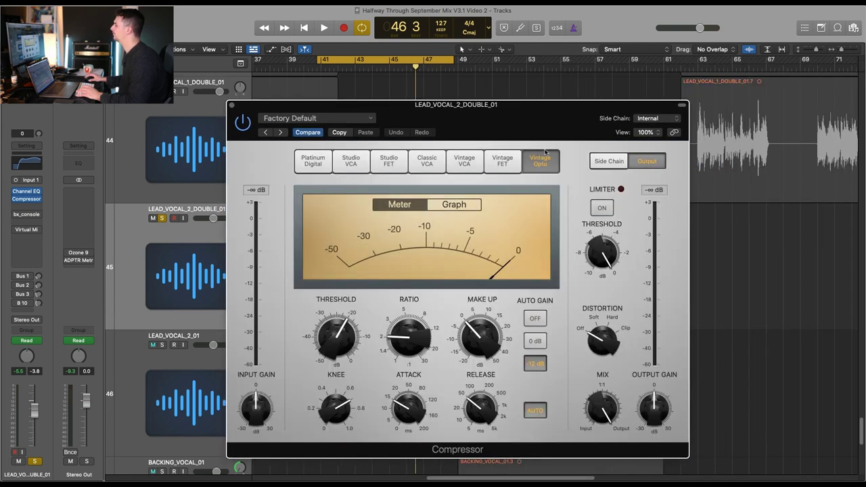
{"action": "left_click_drag", "start_coordinate": [537, 122], "coordinate": [672, 110]}
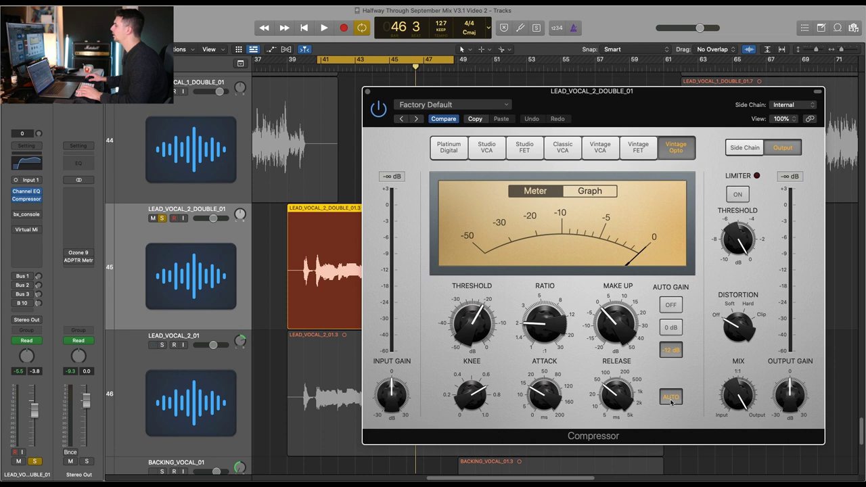
{"action": "mouse_move", "coordinate": [622, 380]}
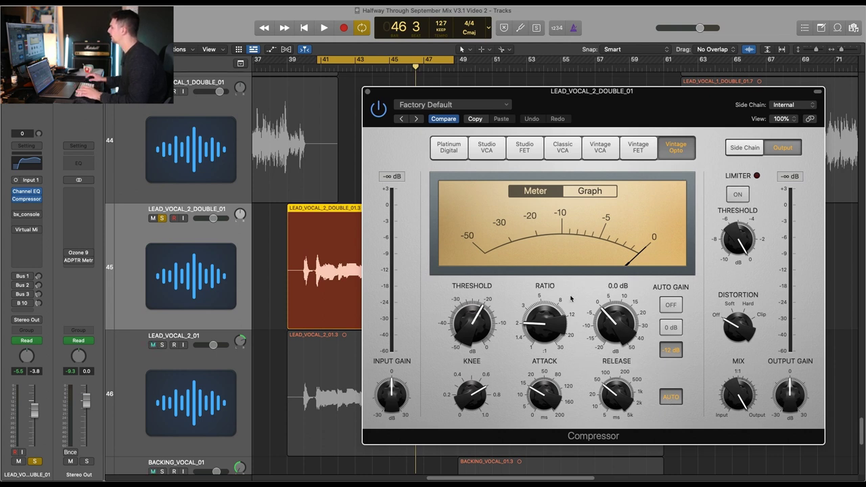
{"action": "left_click_drag", "start_coordinate": [546, 324], "coordinate": [546, 301]}
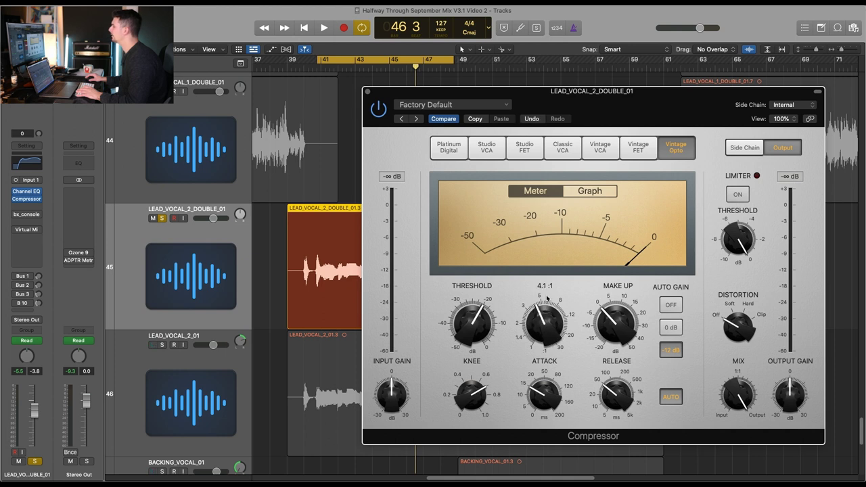
{"action": "left_click_drag", "start_coordinate": [541, 96], "coordinate": [641, 67]}
Step: Lower the Compressor's threshold to -40.0 dB and turn Auto Gain off during playback
{"action": "key", "text": "space"}
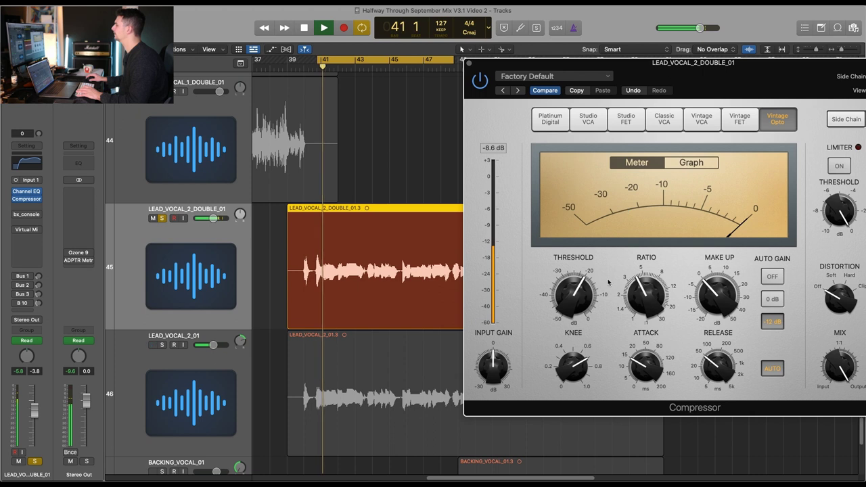
{"action": "left_click_drag", "start_coordinate": [576, 296], "coordinate": [579, 335]}
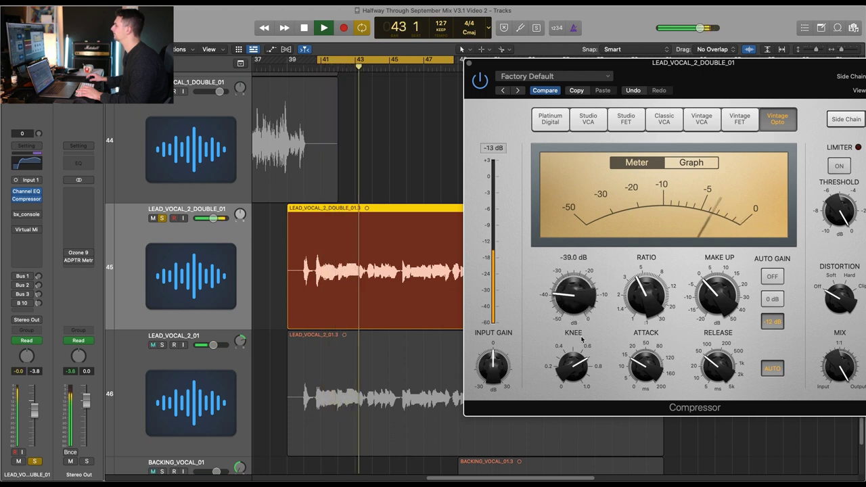
{"action": "left_click", "coordinate": [772, 276]}
{"action": "mouse_move", "coordinate": [574, 298]}
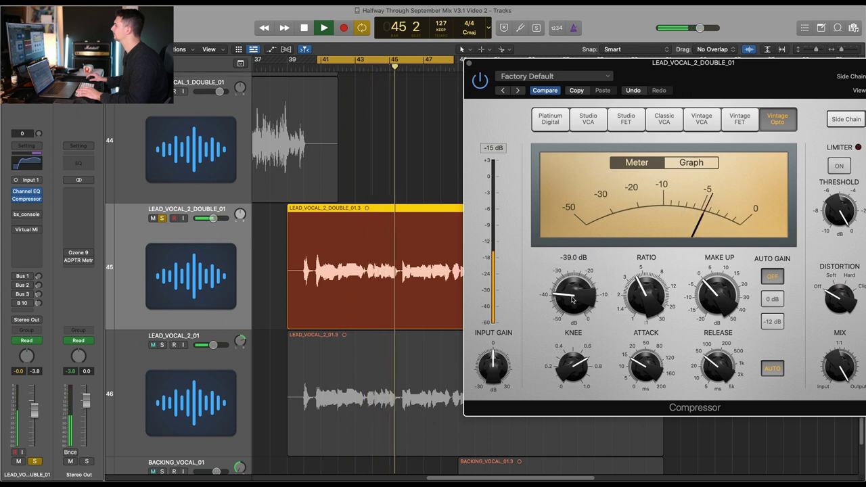
{"action": "left_click_drag", "start_coordinate": [572, 301], "coordinate": [569, 300]}
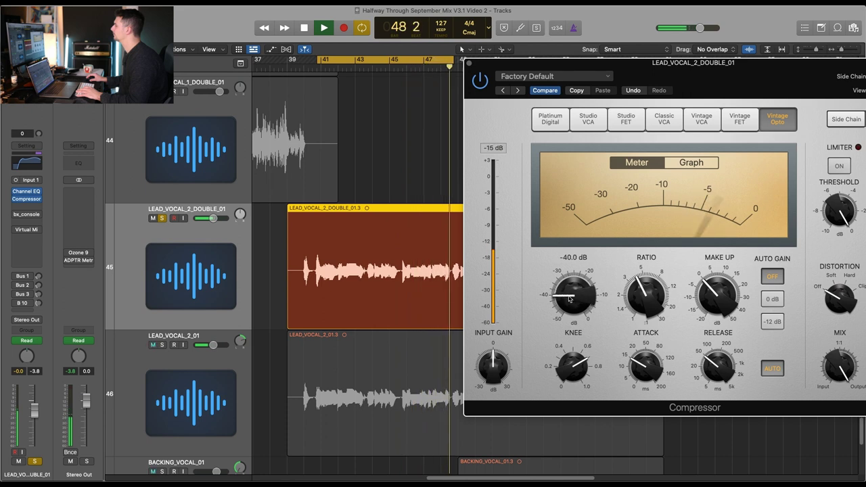
Step: Raise the Compressor's output gain to +7.0 dB and compare the vocal with the plug-in bypassed and active
{"action": "left_click_drag", "start_coordinate": [677, 63], "coordinate": [617, 56]}
{"action": "left_click_drag", "start_coordinate": [830, 357], "coordinate": [832, 353]}
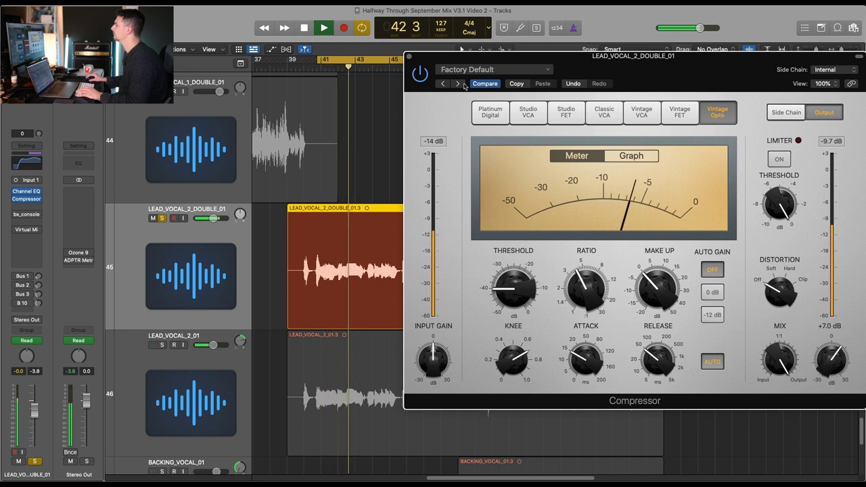
{"action": "left_click", "coordinate": [420, 73]}
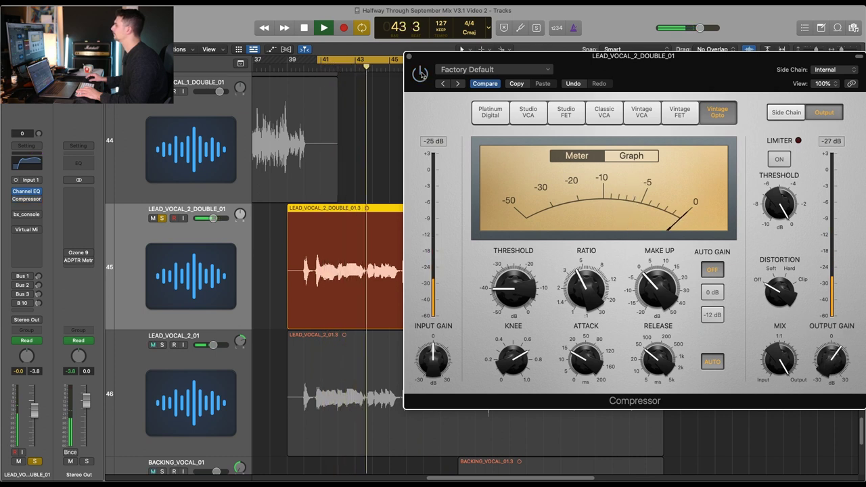
{"action": "left_click", "coordinate": [420, 73]}
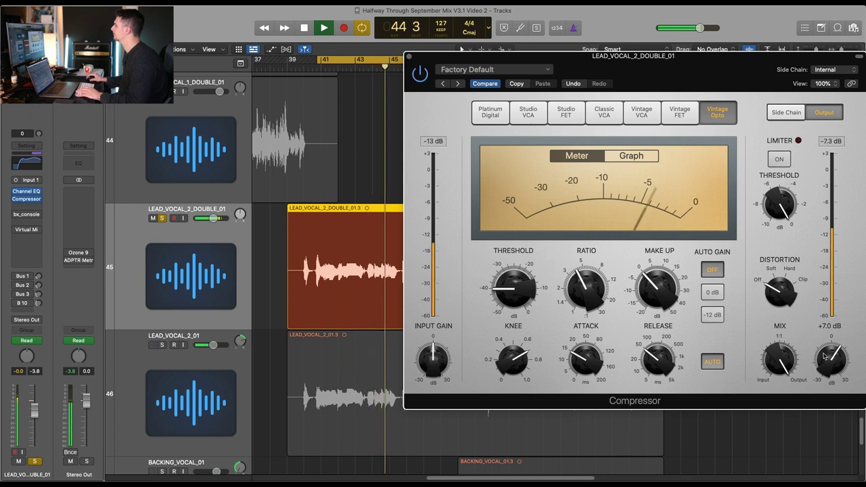
{"action": "left_click", "coordinate": [420, 75]}
{"action": "left_click", "coordinate": [419, 75]}
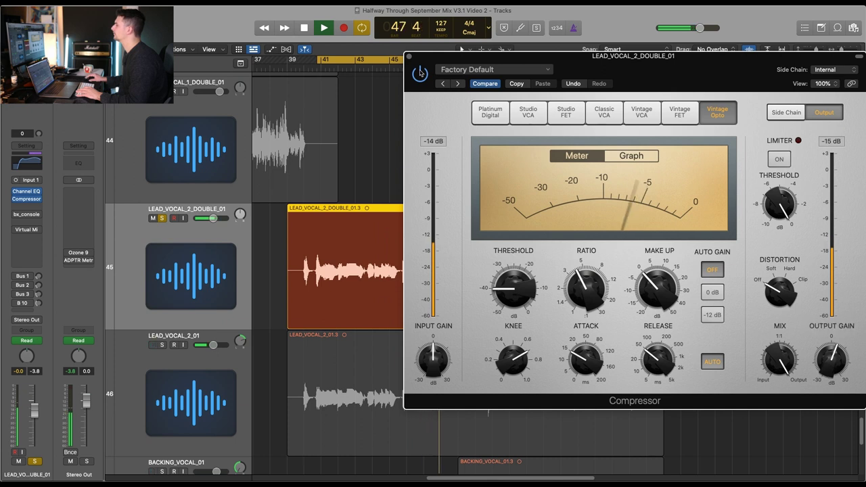
Step: Set the Compressor's release to 100.0 ms with auto release off, set the attack to 1.5 ms, and resume playback
{"action": "left_click_drag", "start_coordinate": [431, 64], "coordinate": [500, 63]}
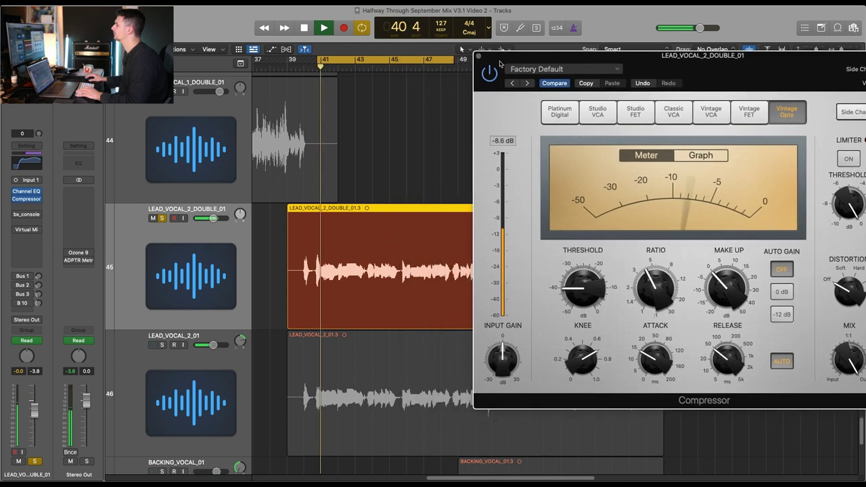
{"action": "mouse_move", "coordinate": [650, 327]}
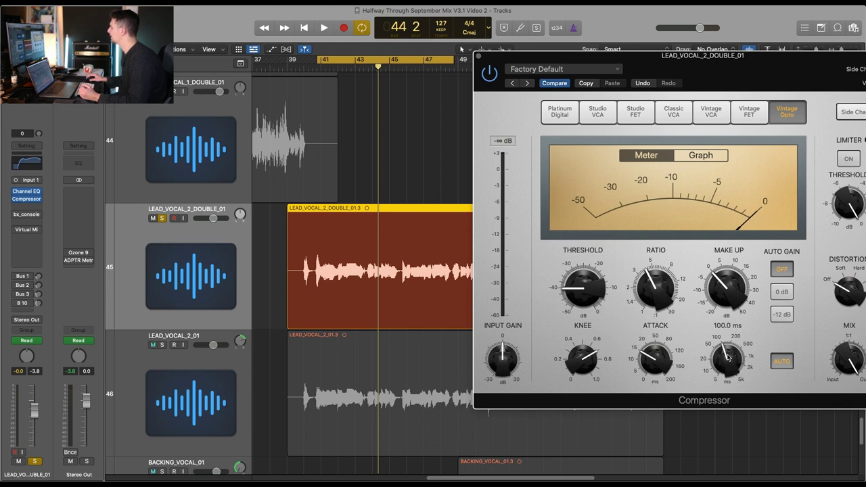
{"action": "left_click", "coordinate": [784, 360]}
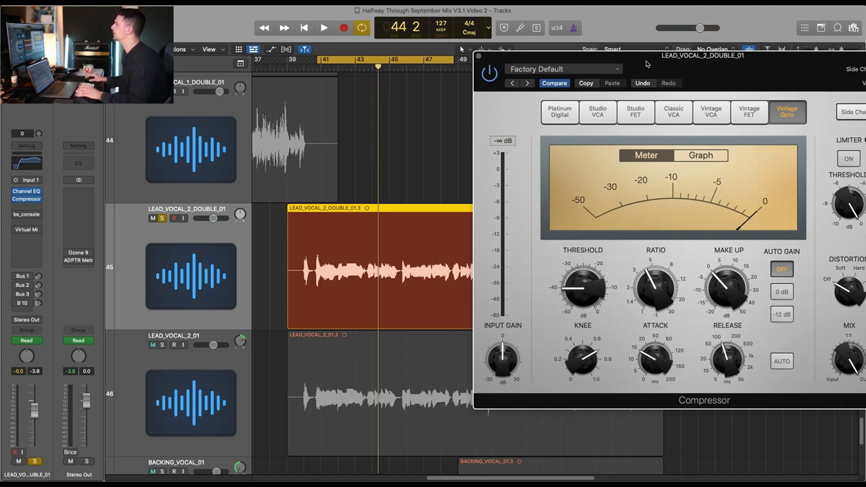
{"action": "mouse_move", "coordinate": [655, 361]}
{"action": "left_mouse_down"}
{"action": "mouse_move", "coordinate": [648, 357]}
{"action": "mouse_move", "coordinate": [647, 365]}
{"action": "left_mouse_up"}
{"action": "key", "text": "space"}
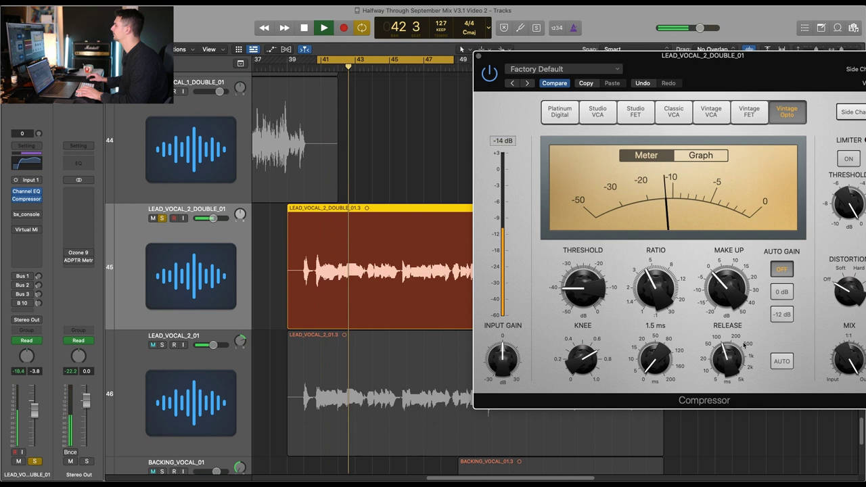
Step: Set the Compressor's attack to 12.5 ms and shorten its release while playing the doubled vocal
{"action": "mouse_move", "coordinate": [710, 355]}
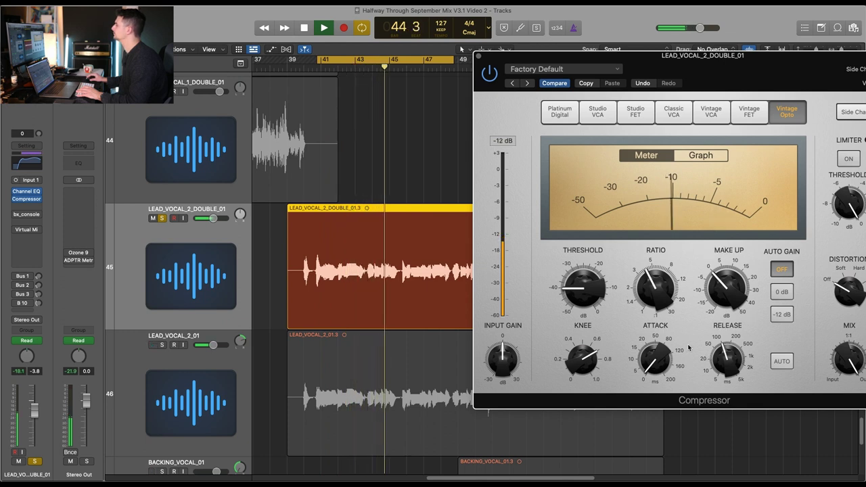
{"action": "mouse_move", "coordinate": [681, 344]}
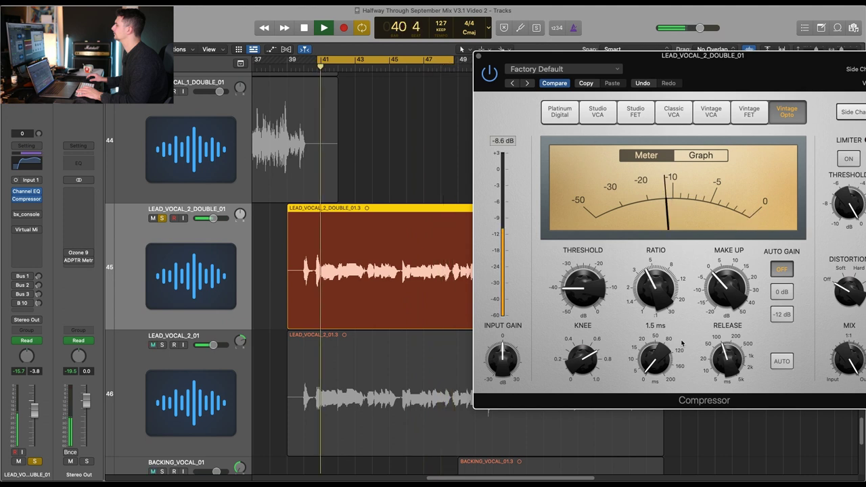
{"action": "key", "text": "space"}
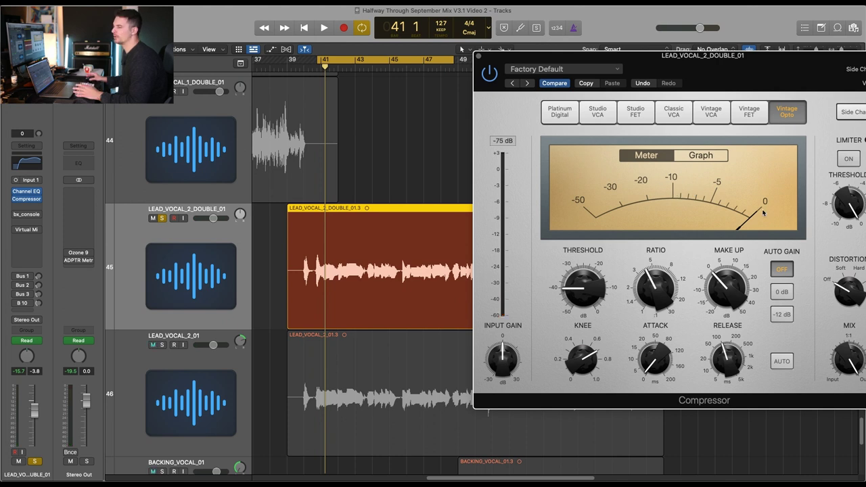
{"action": "left_click_drag", "start_coordinate": [780, 73], "coordinate": [746, 82]}
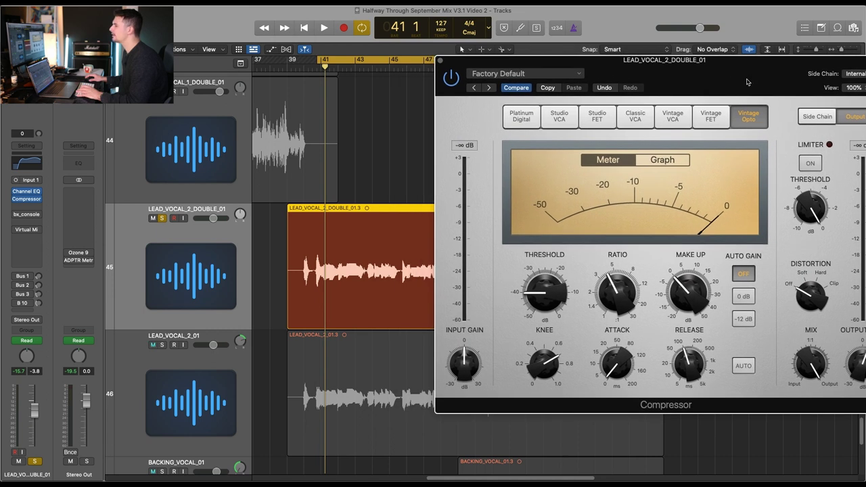
{"action": "key", "text": "space"}
{"action": "left_click_drag", "start_coordinate": [609, 381], "coordinate": [614, 352]}
{"action": "key", "text": "space"}
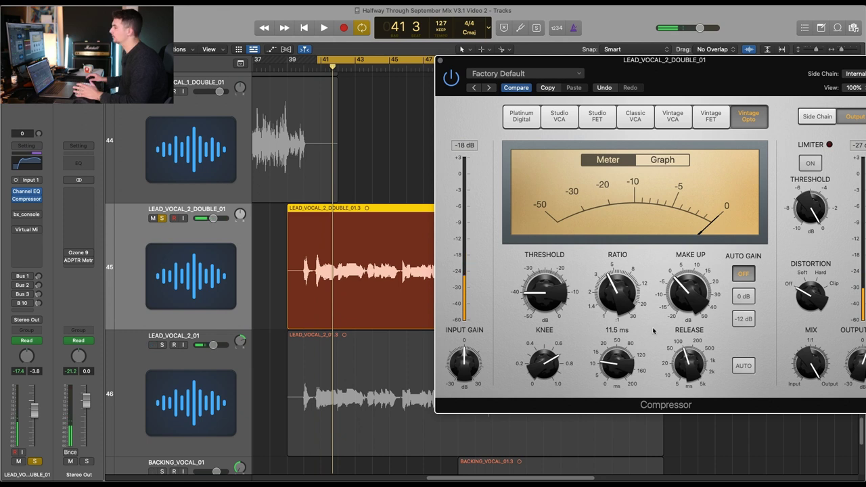
{"action": "key", "text": "space"}
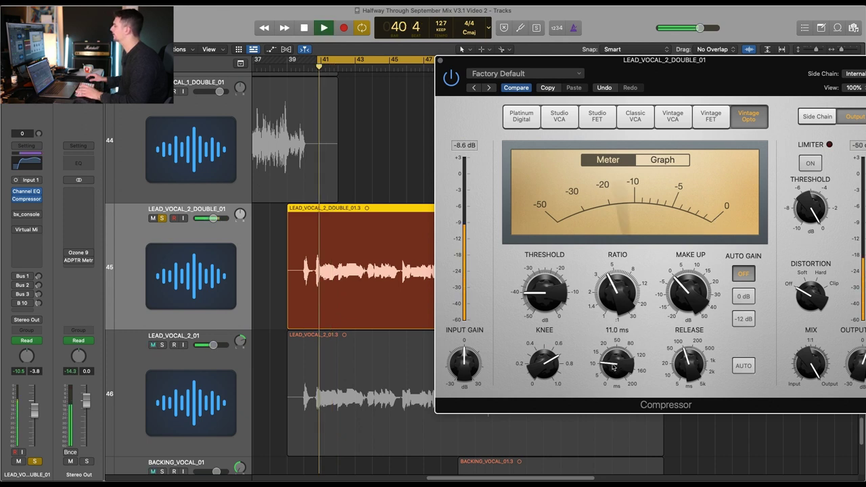
{"action": "mouse_move", "coordinate": [689, 360]}
{"action": "left_mouse_down"}
{"action": "mouse_move", "coordinate": [690, 383]}
{"action": "mouse_move", "coordinate": [684, 364]}
{"action": "left_mouse_up"}
{"action": "left_click_drag", "start_coordinate": [619, 360], "coordinate": [618, 365]}
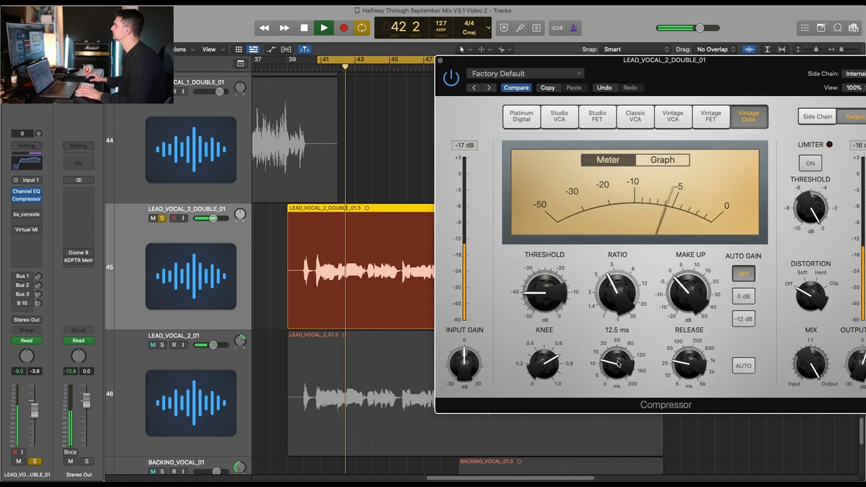
{"action": "key", "text": "space"}
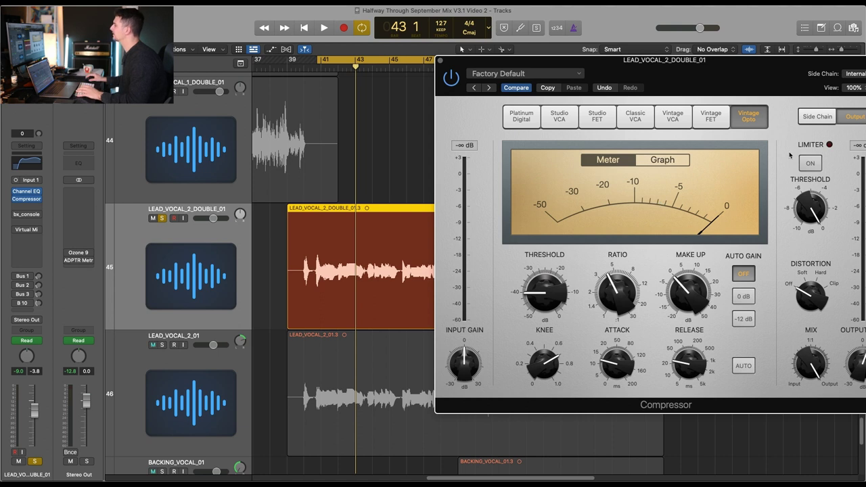
Step: Play the doubled vocal and watch the gain reduction with the Vintage Opto settings
{"action": "key", "text": "space"}
{"action": "left_click_drag", "start_coordinate": [488, 92], "coordinate": [447, 90]}
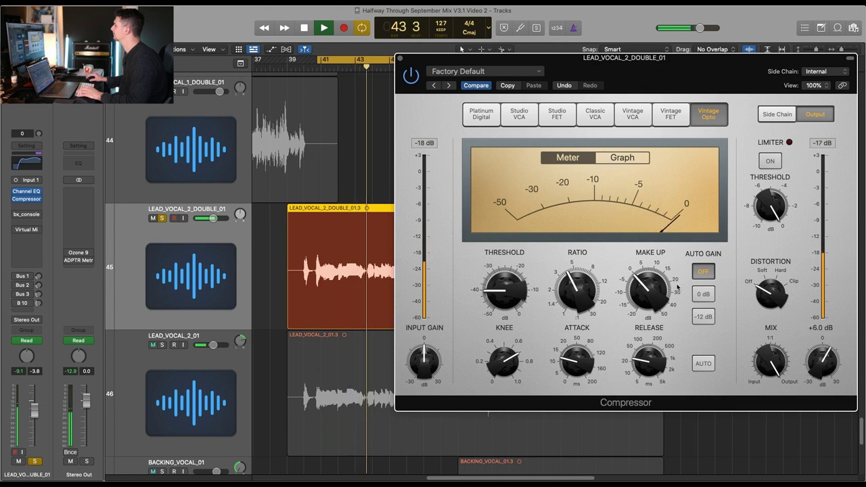
{"action": "left_click_drag", "start_coordinate": [571, 65], "coordinate": [628, 88]}
{"action": "mouse_move", "coordinate": [571, 318]}
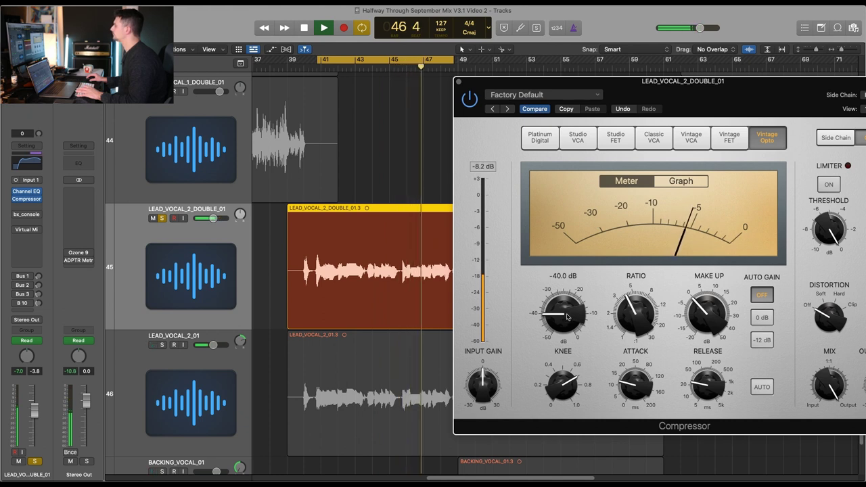
{"action": "key", "text": "space"}
Step: Switch the Compressor to the Studio FET model, raise its threshold and audition the vocal
{"action": "left_click_drag", "start_coordinate": [657, 123], "coordinate": [534, 119]}
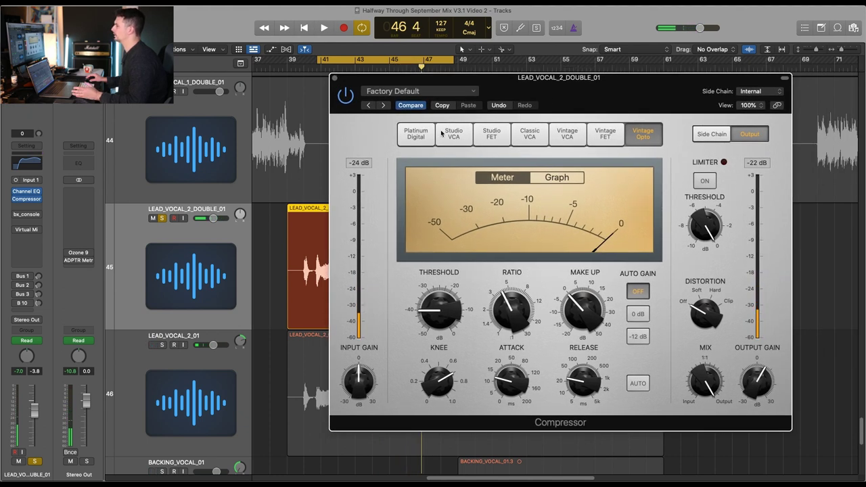
{"action": "left_click", "coordinate": [493, 136]}
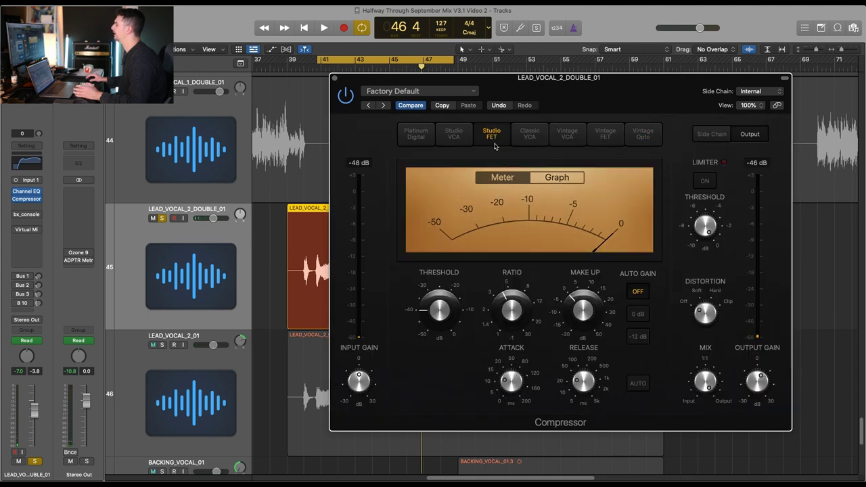
{"action": "left_click_drag", "start_coordinate": [615, 113], "coordinate": [715, 105]}
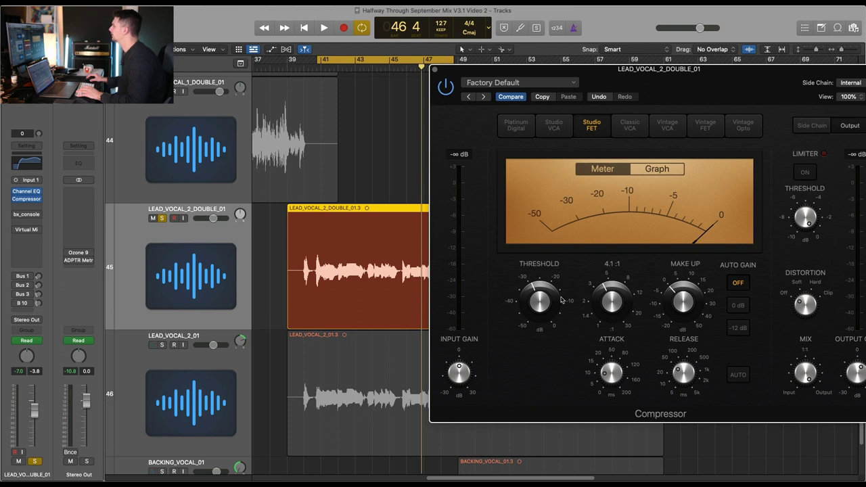
{"action": "key", "text": "space"}
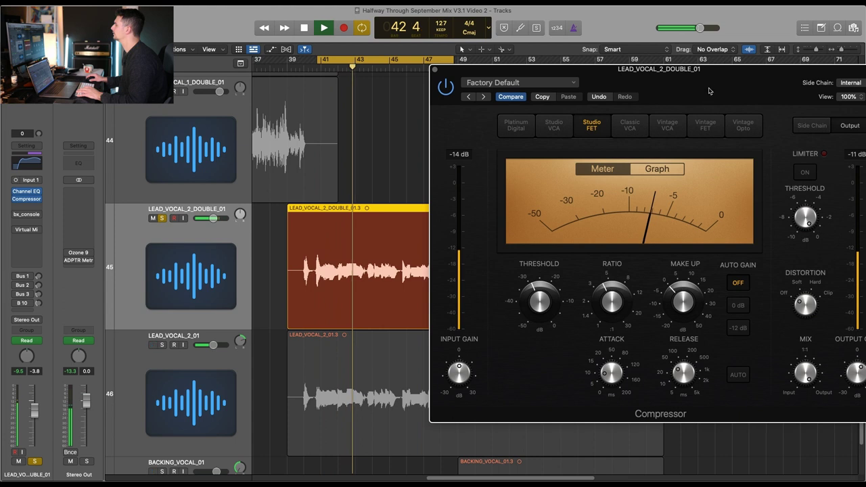
{"action": "left_click_drag", "start_coordinate": [709, 90], "coordinate": [644, 83]}
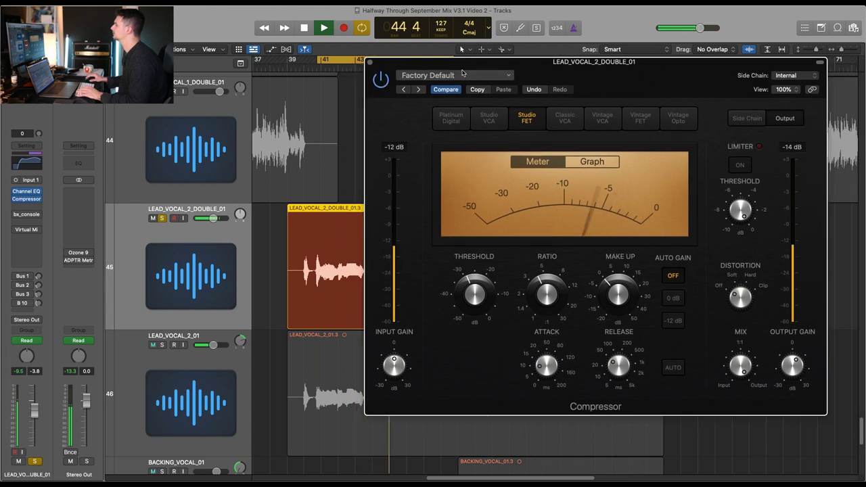
{"action": "left_click_drag", "start_coordinate": [453, 68], "coordinate": [533, 90]}
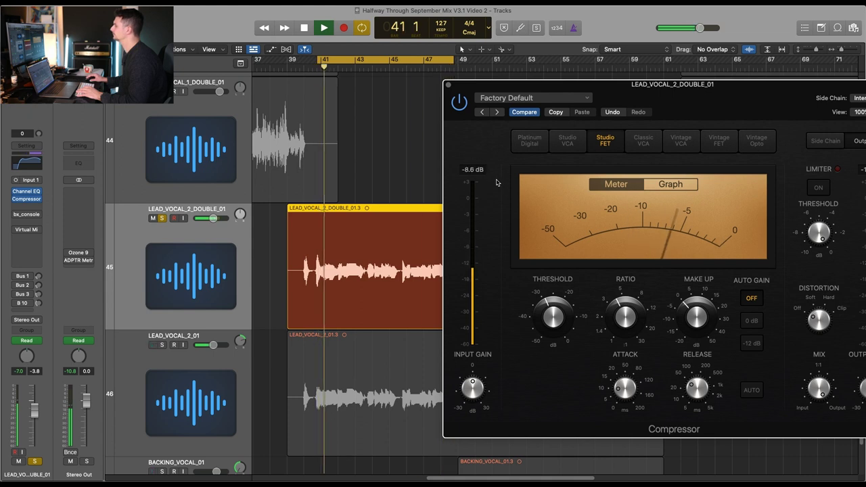
{"action": "key", "text": "space"}
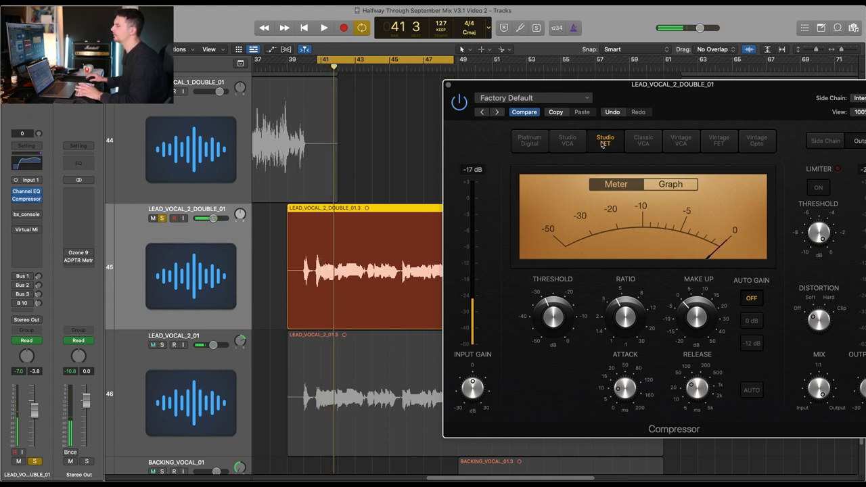
{"action": "left_click_drag", "start_coordinate": [606, 90], "coordinate": [609, 67]}
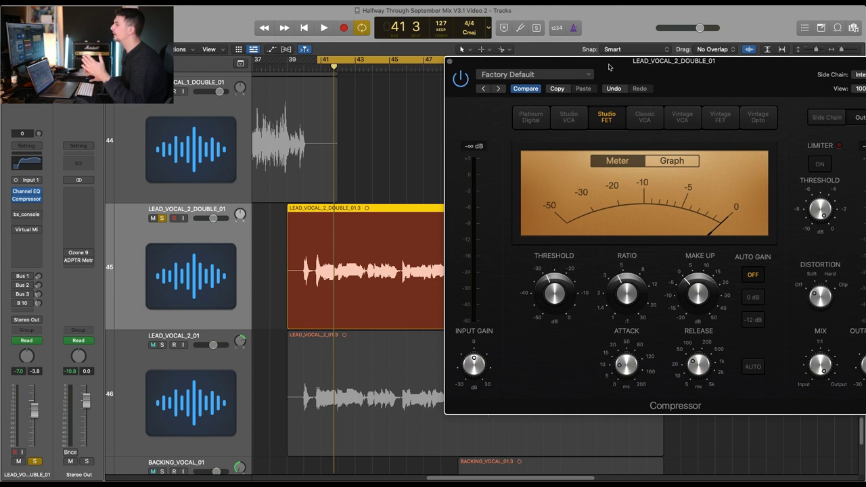
{"action": "left_click_drag", "start_coordinate": [609, 66], "coordinate": [605, 87]}
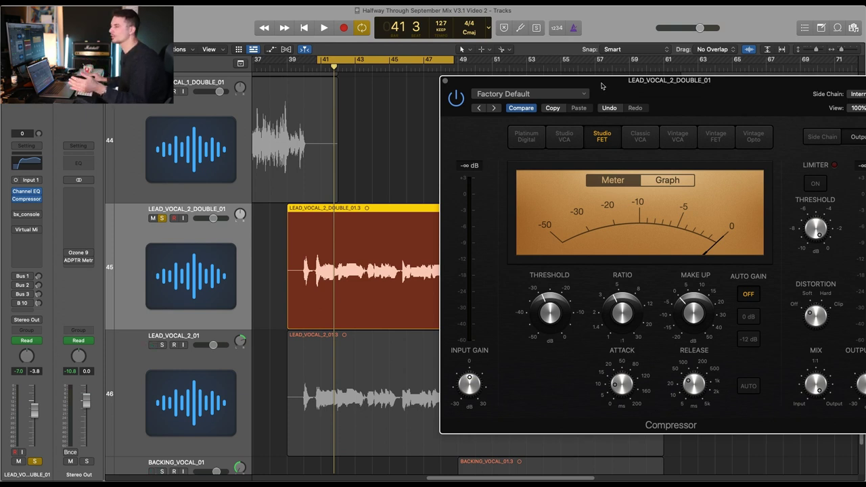
{"action": "left_click_drag", "start_coordinate": [558, 80], "coordinate": [530, 79]}
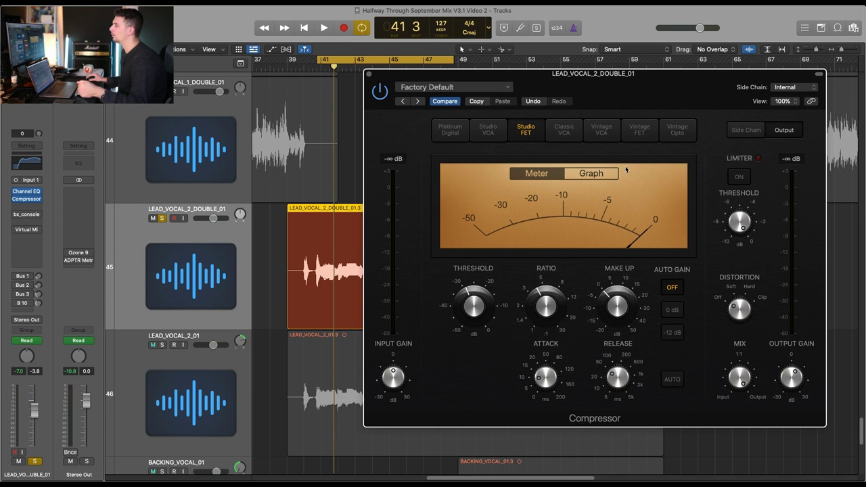
{"action": "left_click_drag", "start_coordinate": [642, 83], "coordinate": [676, 78]}
Step: Set the Studio FET compressor's release to 9.5 ms and close the plug-in window
{"action": "mouse_move", "coordinate": [548, 291]}
{"action": "mouse_move", "coordinate": [579, 376]}
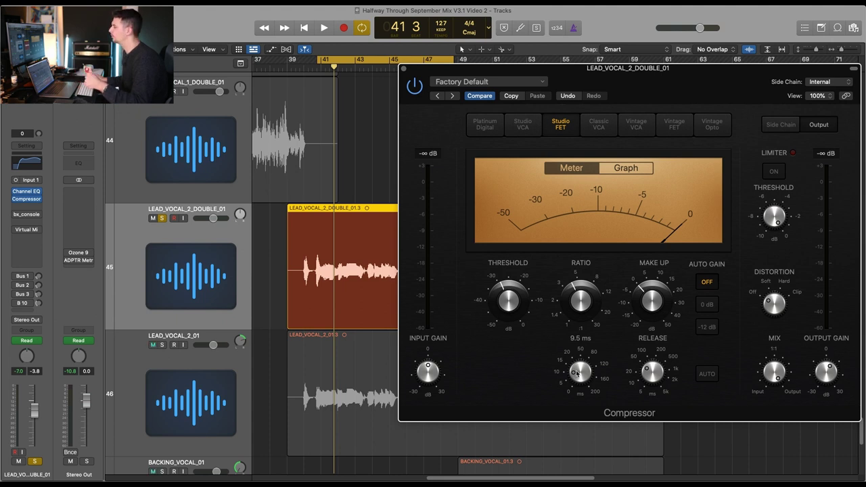
{"action": "mouse_move", "coordinate": [656, 374]}
{"action": "mouse_move", "coordinate": [654, 373]}
{"action": "left_mouse_down"}
{"action": "mouse_move", "coordinate": [661, 393]}
{"action": "mouse_move", "coordinate": [658, 366]}
{"action": "mouse_move", "coordinate": [657, 376]}
{"action": "left_mouse_up"}
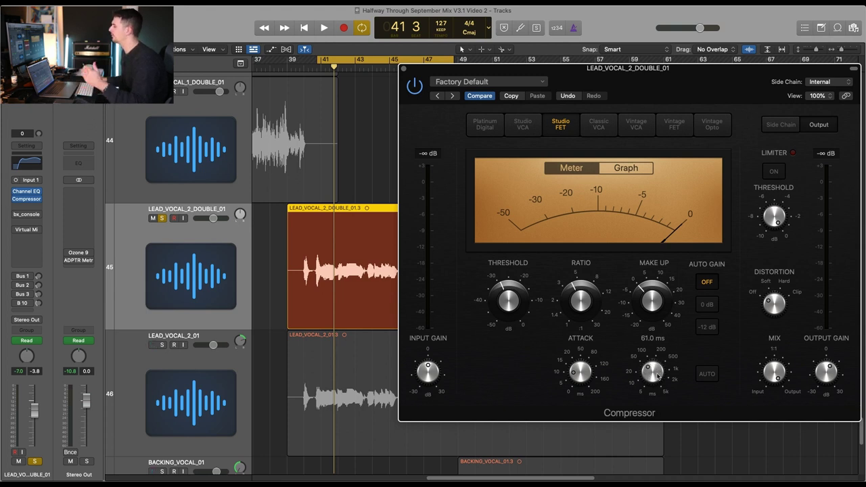
{"action": "left_click_drag", "start_coordinate": [656, 377], "coordinate": [658, 399]}
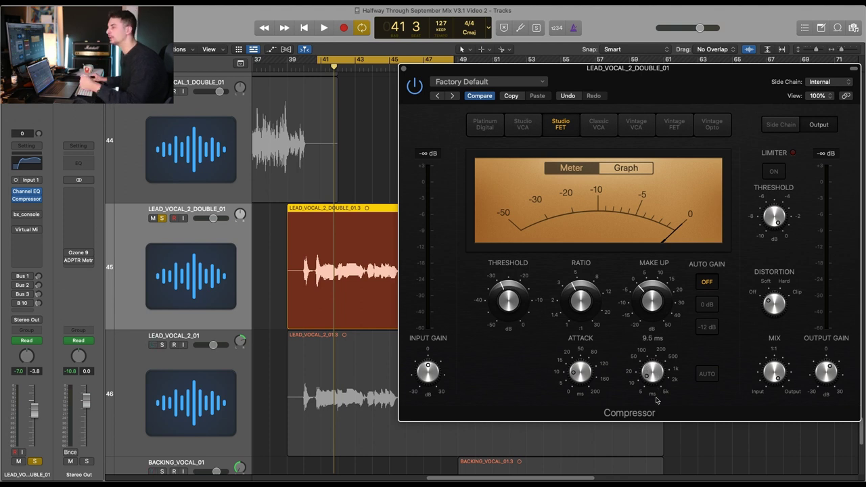
{"action": "left_click", "coordinate": [404, 70]}
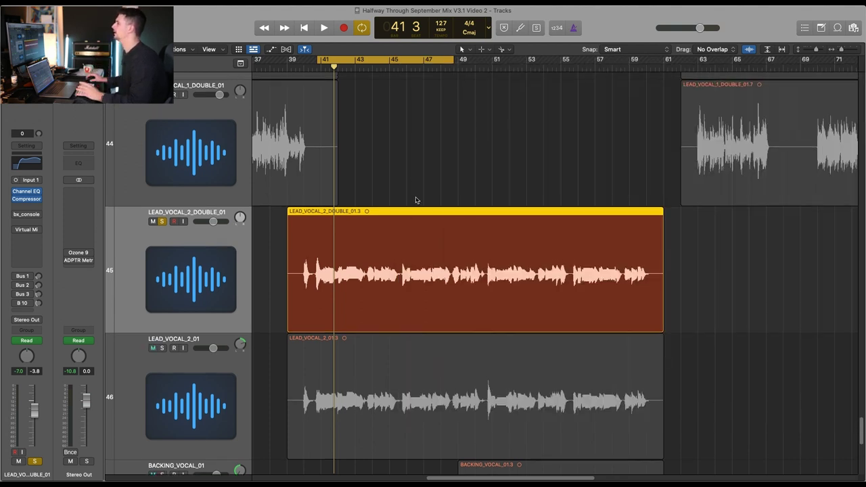
Step: Select and solo the KICK_IN_01 track, zoom in on its waveform and play it briefly
{"action": "scroll", "coordinate": [415, 199], "scroll_direction": "up", "scroll_amount": 3}
{"action": "scroll", "coordinate": [423, 197], "scroll_direction": "down", "scroll_amount": 3}
{"action": "scroll", "coordinate": [432, 176], "scroll_direction": "up", "scroll_amount": 4}
{"action": "scroll", "coordinate": [445, 156], "scroll_direction": "up", "scroll_amount": 20}
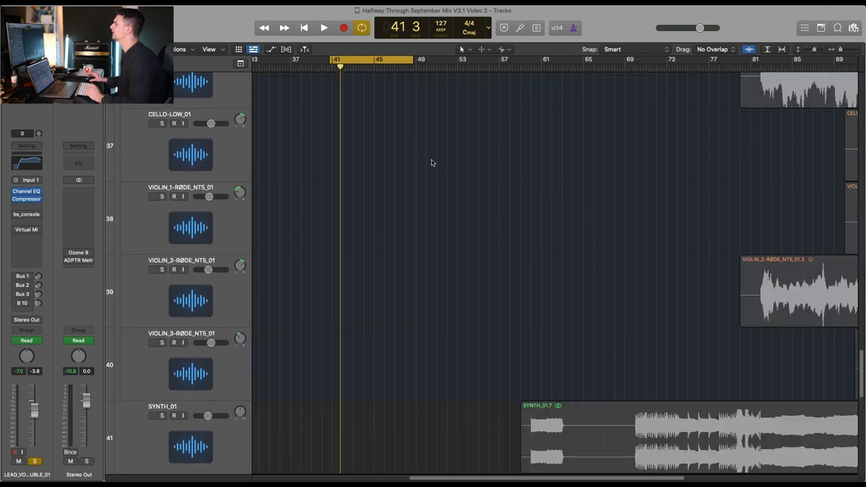
{"action": "scroll", "coordinate": [427, 194], "scroll_direction": "up", "scroll_amount": 15}
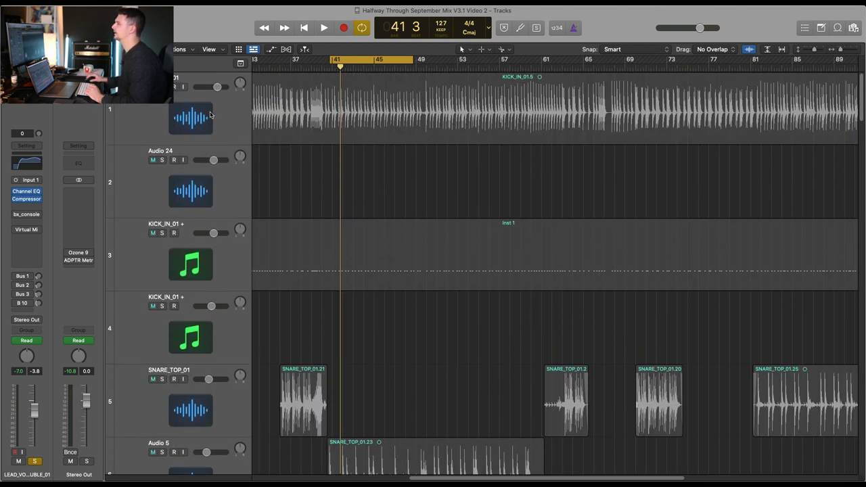
{"action": "left_click", "coordinate": [210, 115]}
{"action": "key", "text": "space"}
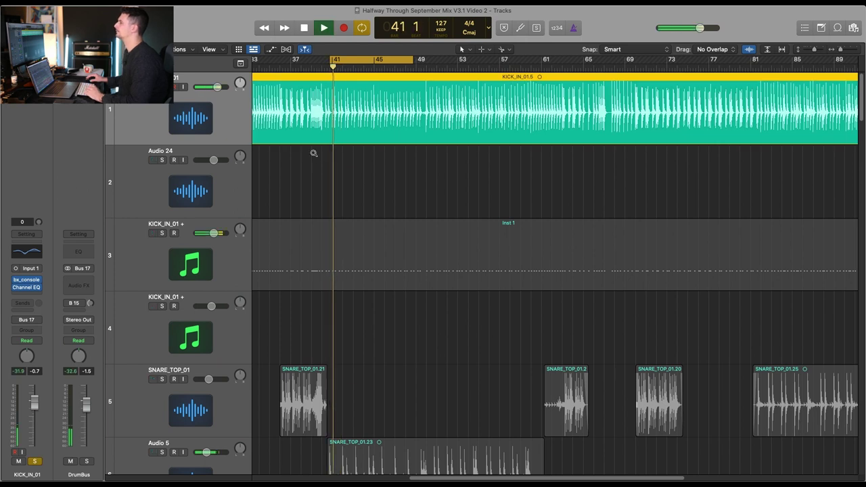
{"action": "left_click", "coordinate": [313, 153], "text": "ctrl+alt"}
{"action": "key", "text": "space"}
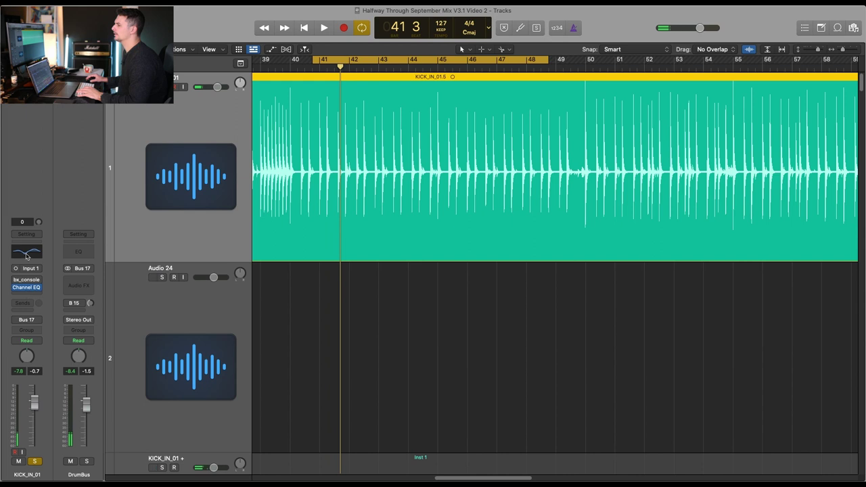
Step: Add a Compressor after the Channel EQ on KICK_IN_01 and set its release to 9.5 ms
{"action": "left_click_drag", "start_coordinate": [524, 128], "coordinate": [565, 128]}
{"action": "left_click_drag", "start_coordinate": [570, 407], "coordinate": [566, 421]}
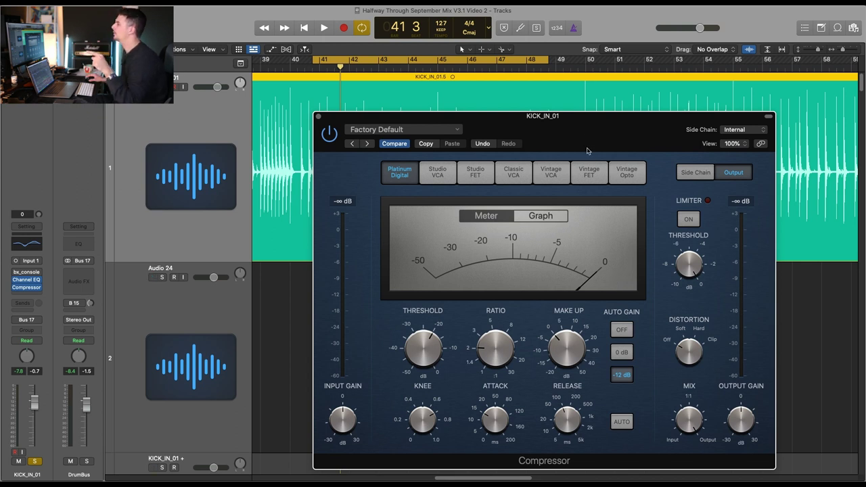
{"action": "left_click_drag", "start_coordinate": [587, 151], "coordinate": [557, 156]}
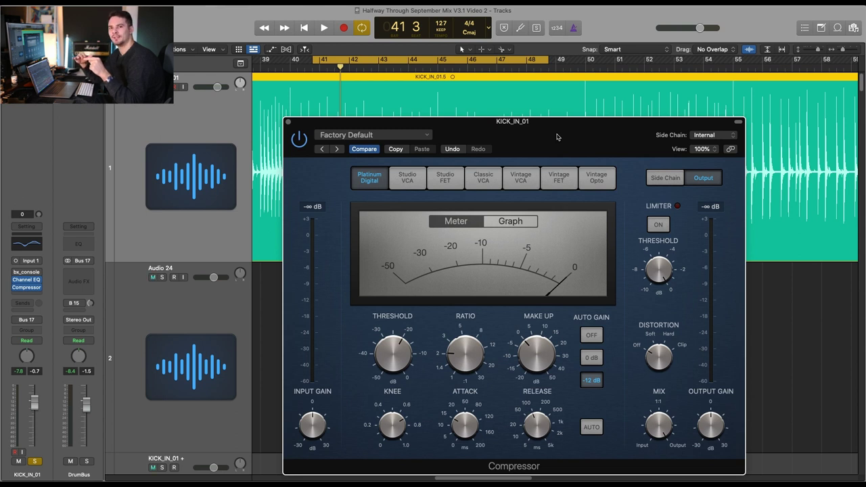
{"action": "left_click_drag", "start_coordinate": [543, 471], "coordinate": [576, 466]}
{"action": "left_click_drag", "start_coordinate": [570, 415], "coordinate": [572, 446]}
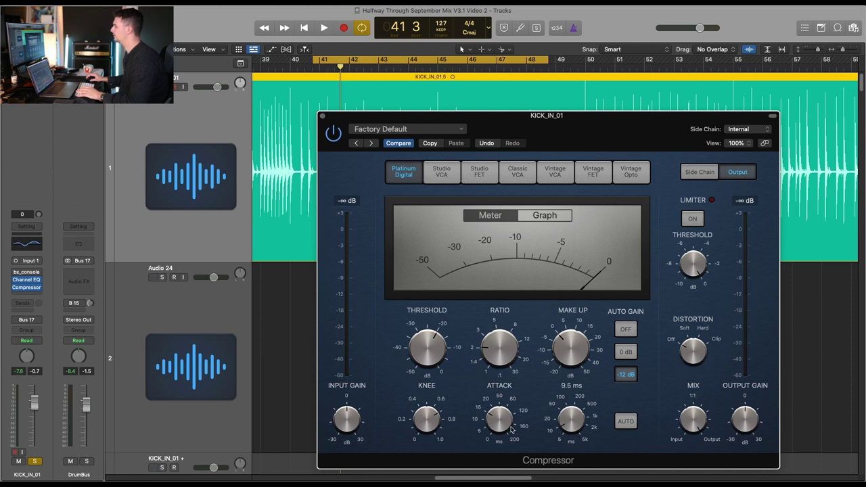
Step: Lower the kick Compressor's threshold and set its attack to 5.0 ms during playback
{"action": "key", "text": "space"}
{"action": "left_click_drag", "start_coordinate": [460, 380], "coordinate": [511, 354]}
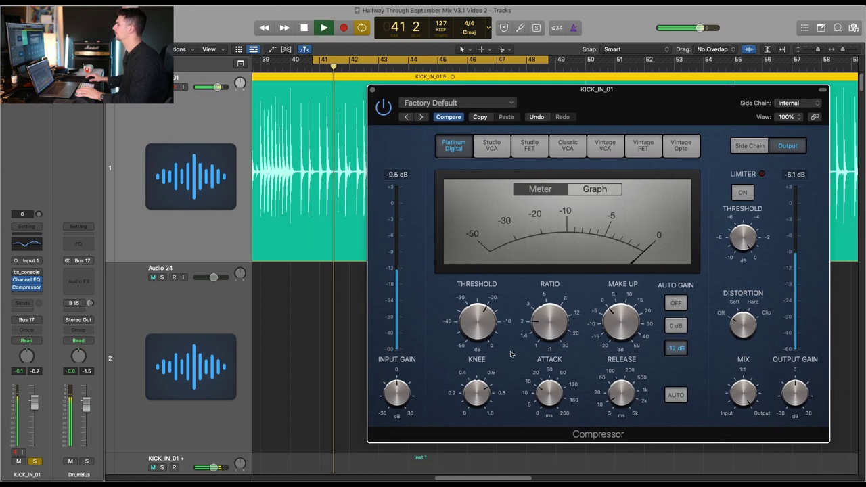
{"action": "mouse_move", "coordinate": [632, 396]}
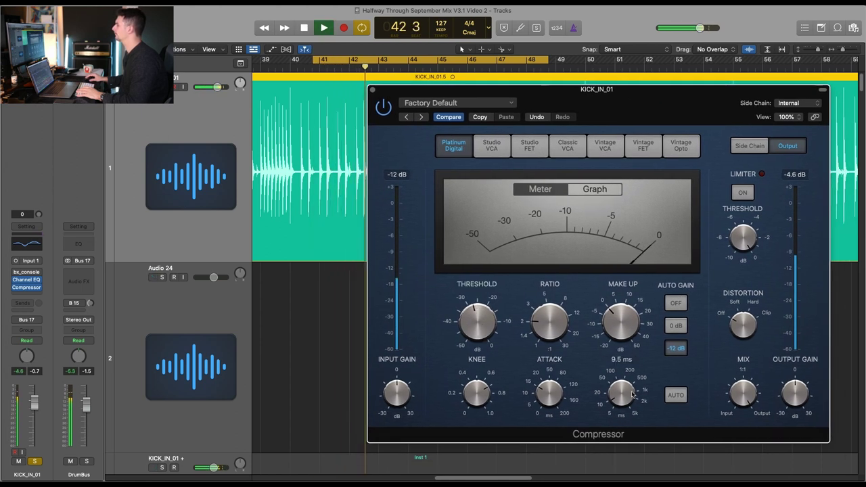
{"action": "left_click_drag", "start_coordinate": [551, 395], "coordinate": [560, 405]}
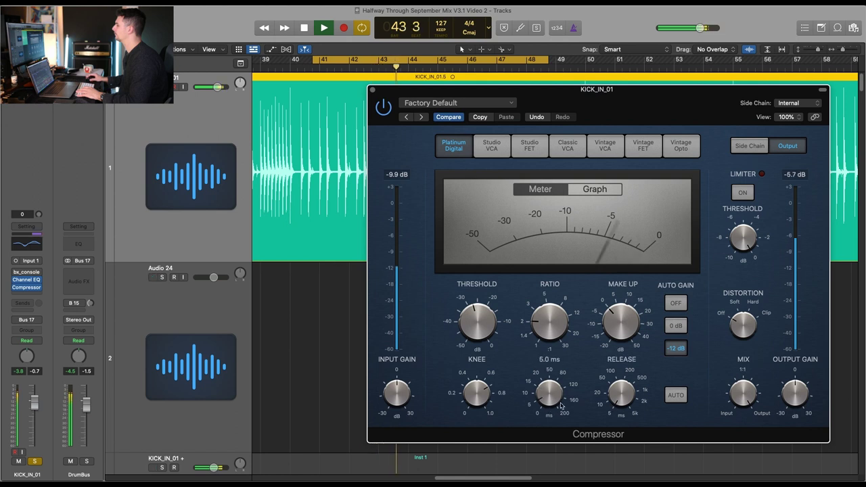
{"action": "mouse_move", "coordinate": [576, 351]}
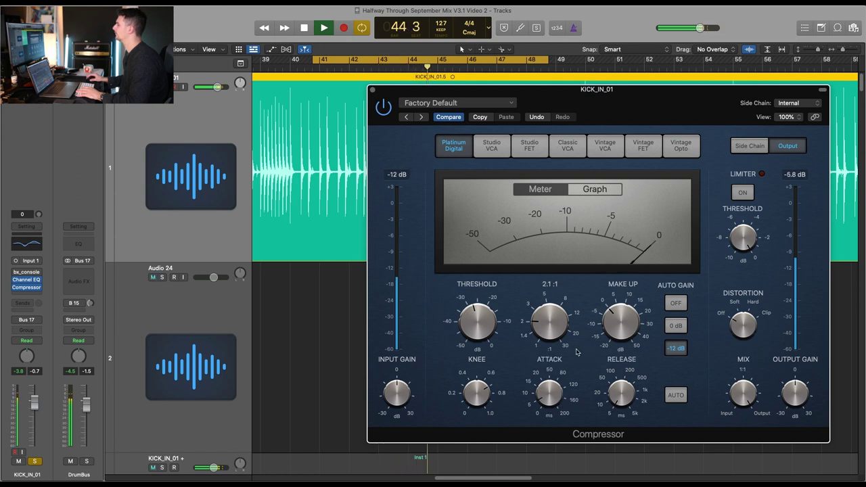
Step: Audition the soloed kick with the fast 5.0 ms Compressor attack and short release
{"action": "key", "text": "space"}
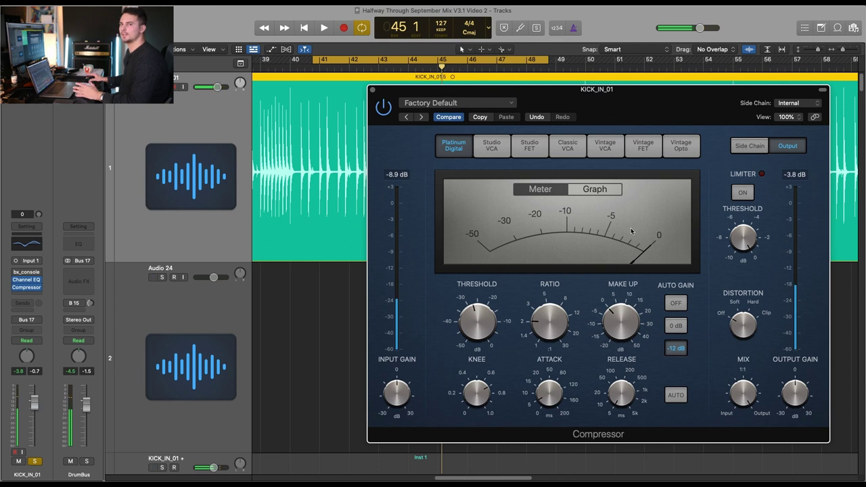
{"action": "key", "text": "ctrl+m"}
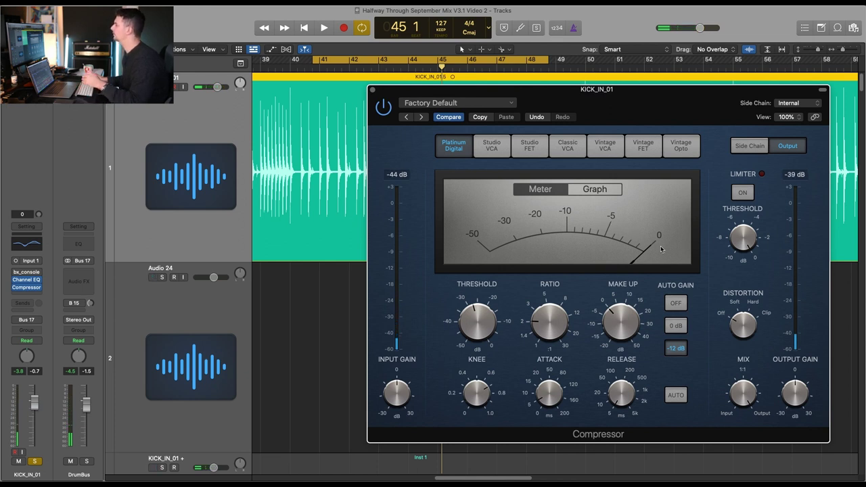
{"action": "key", "text": "ctrl+m"}
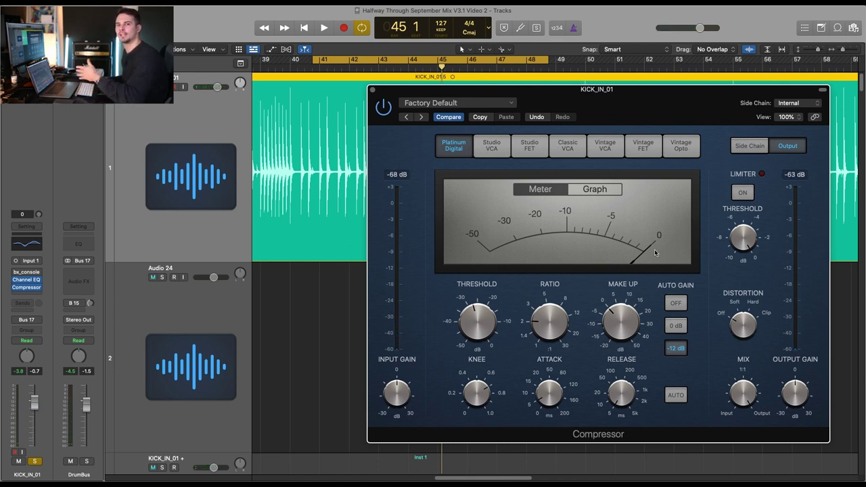
{"action": "key", "text": "ctrl+m"}
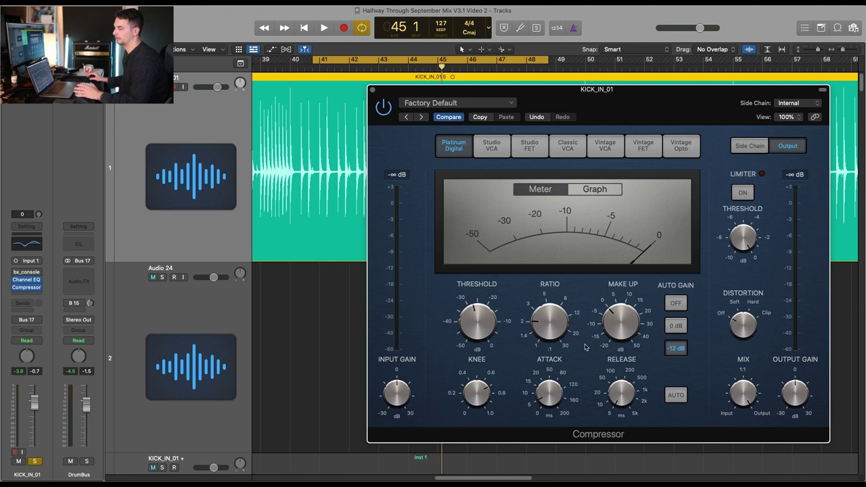
{"action": "key", "text": "space"}
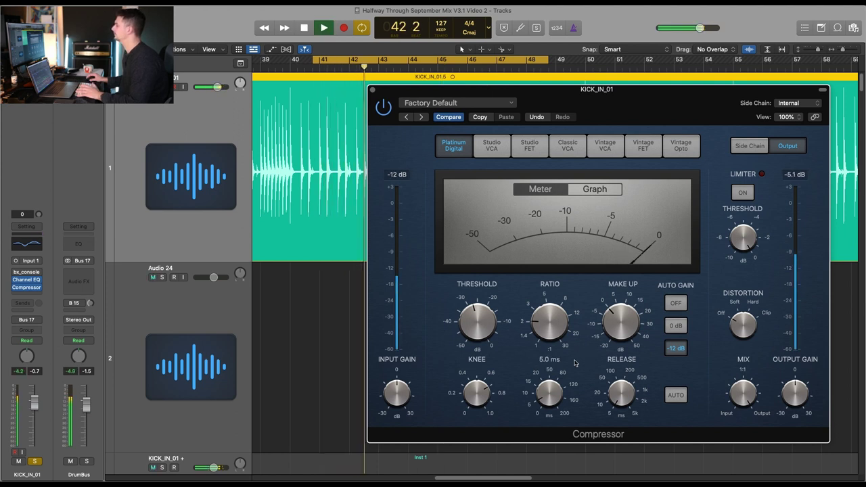
{"action": "key", "text": "space"}
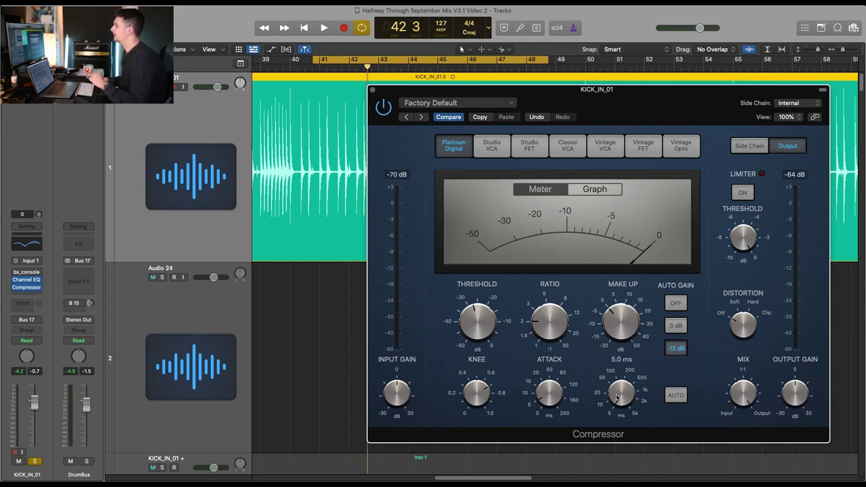
Step: Try the kick Compressor's release at 210.0 ms and at 1200.0 ms, auditioning the track with each setting
{"action": "left_click_drag", "start_coordinate": [616, 399], "coordinate": [622, 349]}
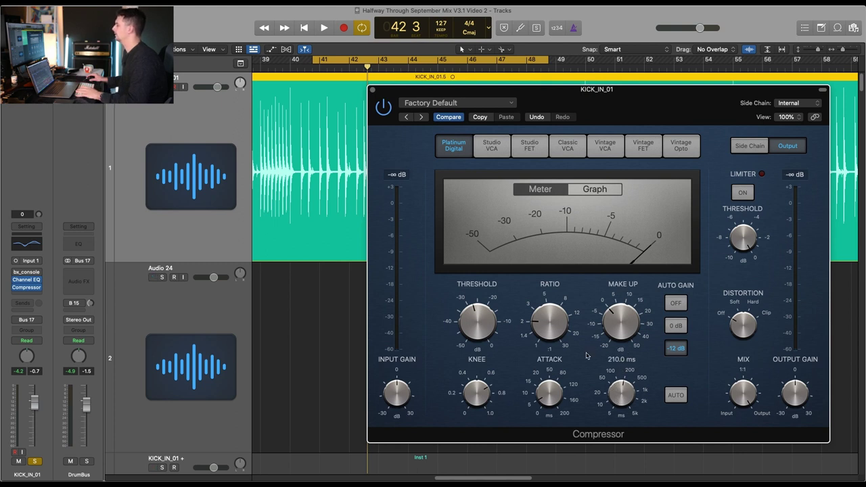
{"action": "key", "text": "space"}
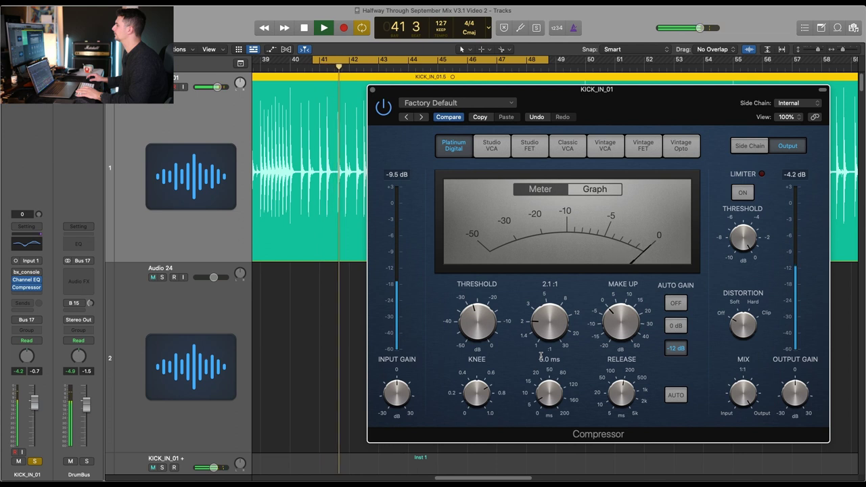
{"action": "key", "text": "space"}
{"action": "left_click_drag", "start_coordinate": [627, 383], "coordinate": [628, 373]}
{"action": "key", "text": "space"}
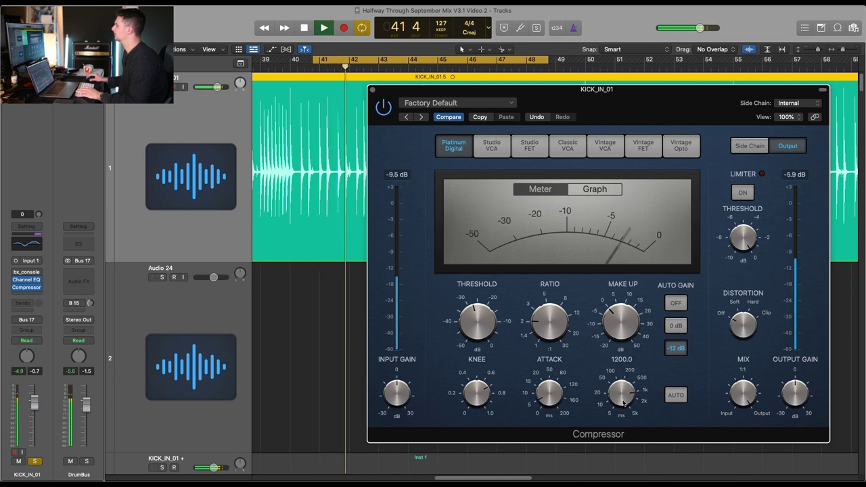
Step: Raise the kick Compressor's release to 4700.0 ms and audition the track several times
{"action": "key", "text": "space"}
{"action": "left_click_drag", "start_coordinate": [623, 391], "coordinate": [622, 383]}
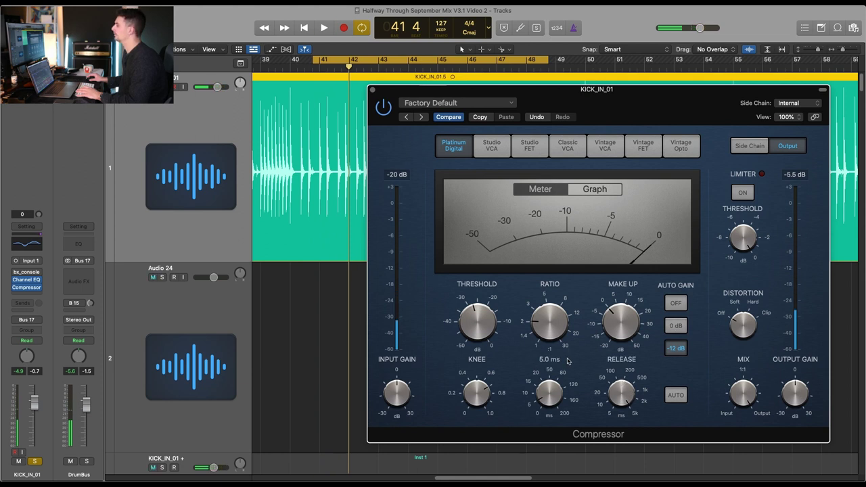
{"action": "key", "text": "space"}
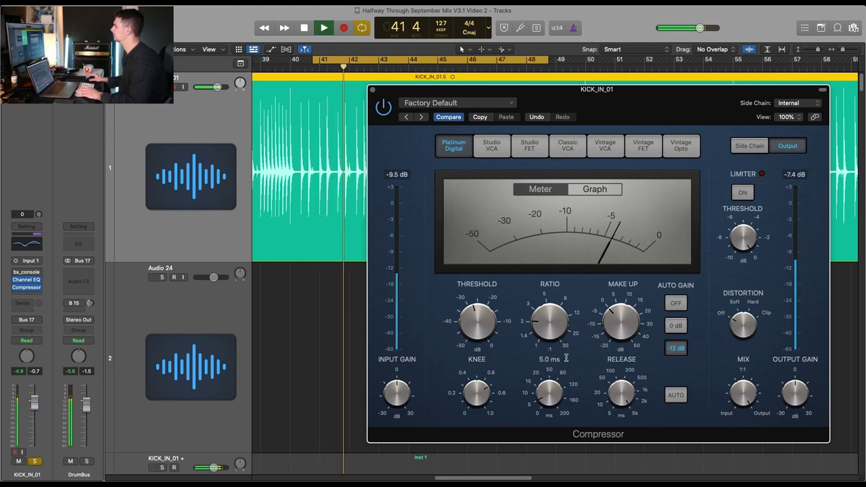
{"action": "key", "text": "space"}
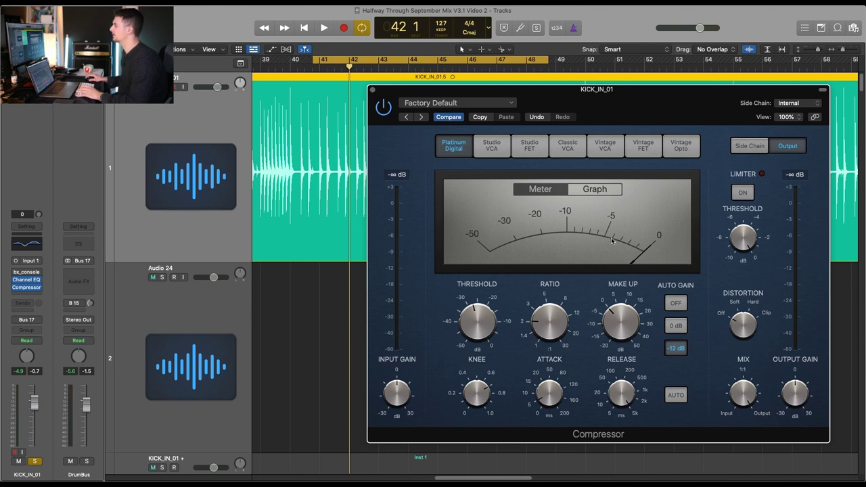
{"action": "key", "text": "space"}
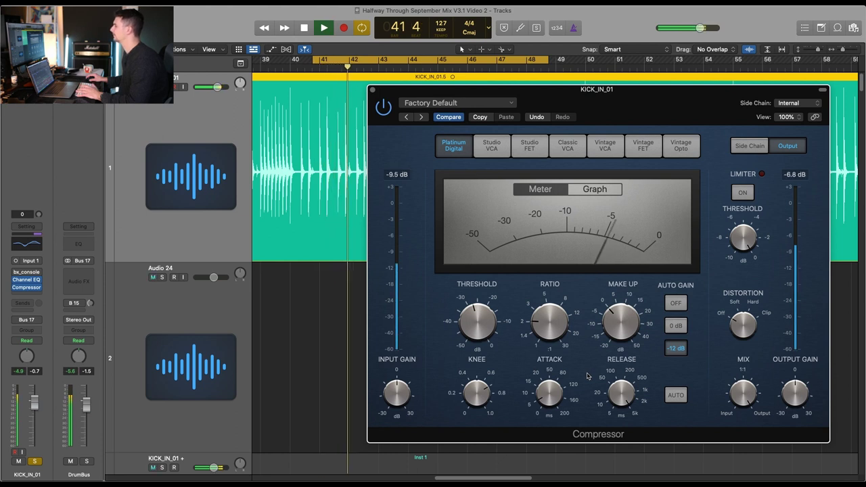
{"action": "key", "text": "space"}
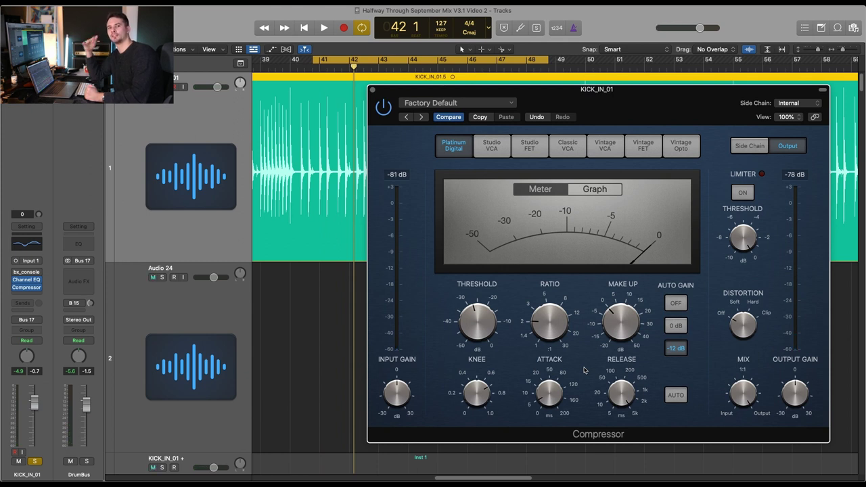
{"action": "key", "text": "space"}
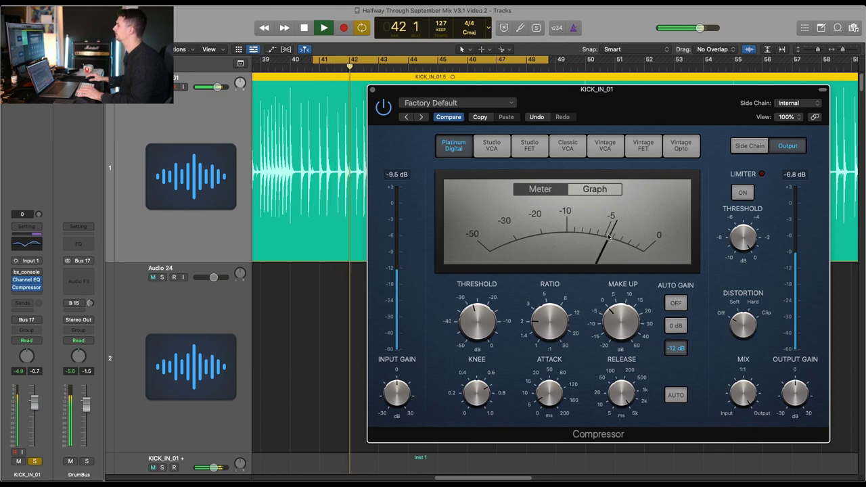
Step: Try the release at 2100.0 ms and 880.0 ms while auditioning the kick, and raise it again
{"action": "mouse_move", "coordinate": [624, 395]}
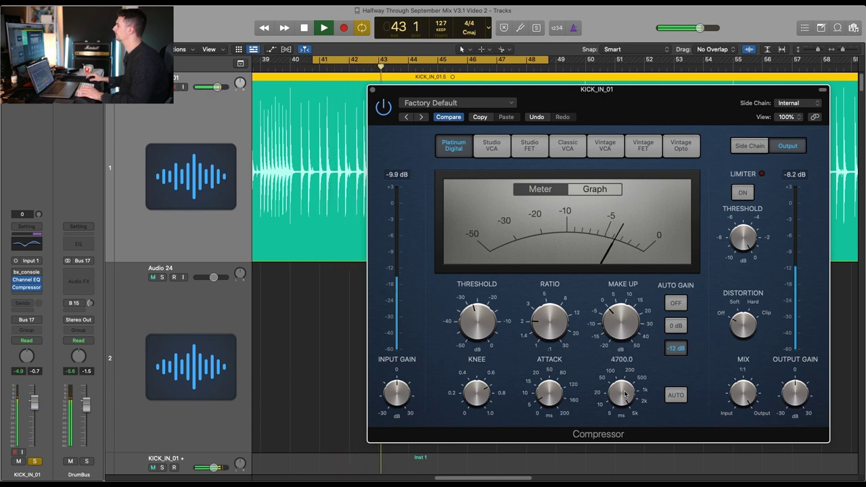
{"action": "key", "text": "space"}
{"action": "left_click_drag", "start_coordinate": [624, 395], "coordinate": [608, 394]}
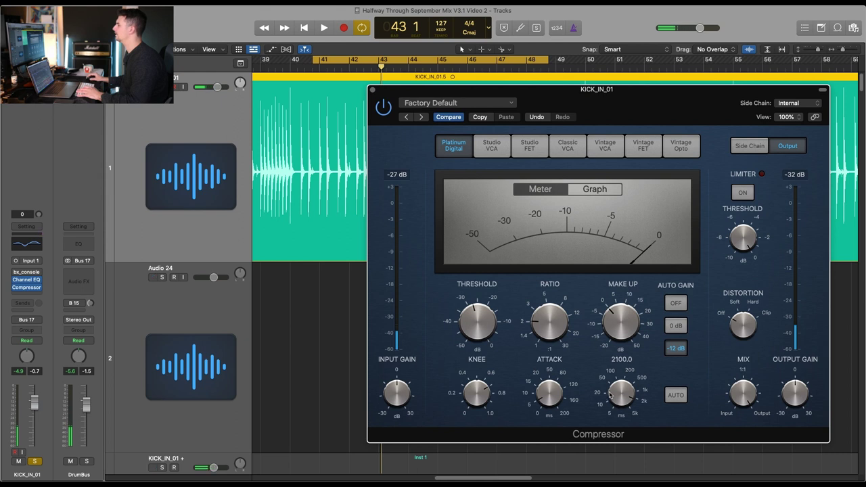
{"action": "key", "text": "space"}
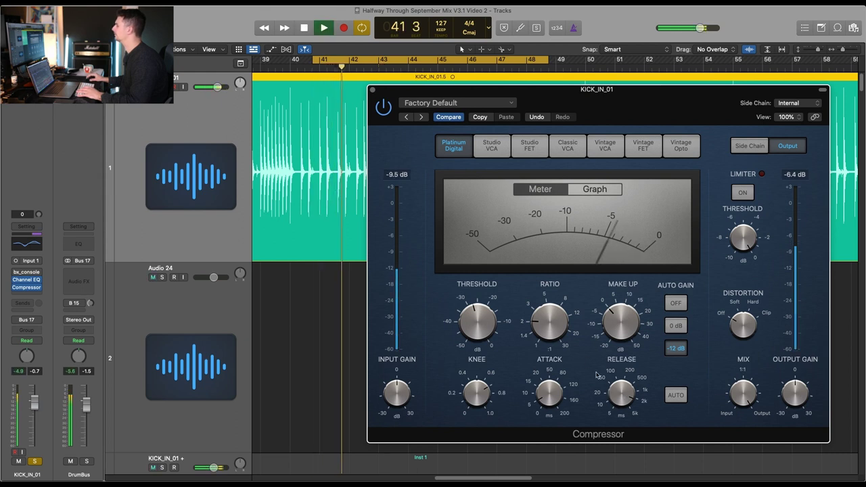
{"action": "key", "text": "space"}
{"action": "key", "text": "space"}
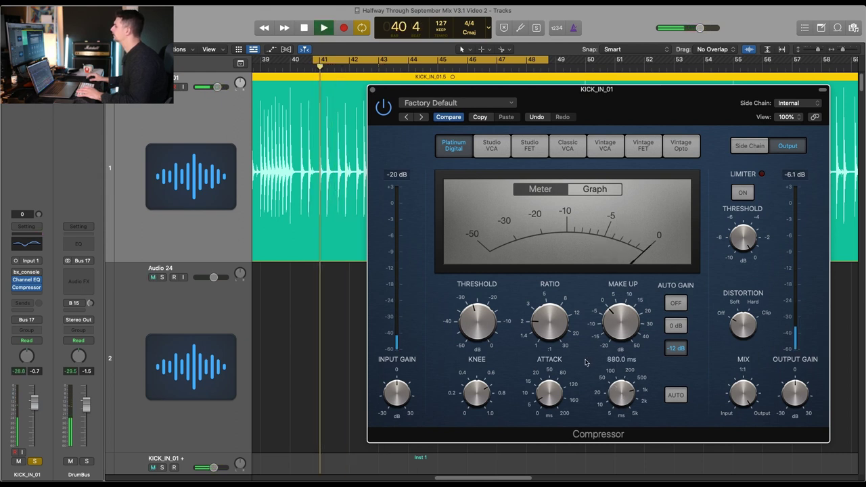
{"action": "key", "text": "space"}
{"action": "left_click_drag", "start_coordinate": [621, 389], "coordinate": [625, 366]}
Step: Set the kick Compressor's ratio to 3.9:1 and lower its threshold to -31.5 dB with the kick playing
{"action": "key", "text": "space"}
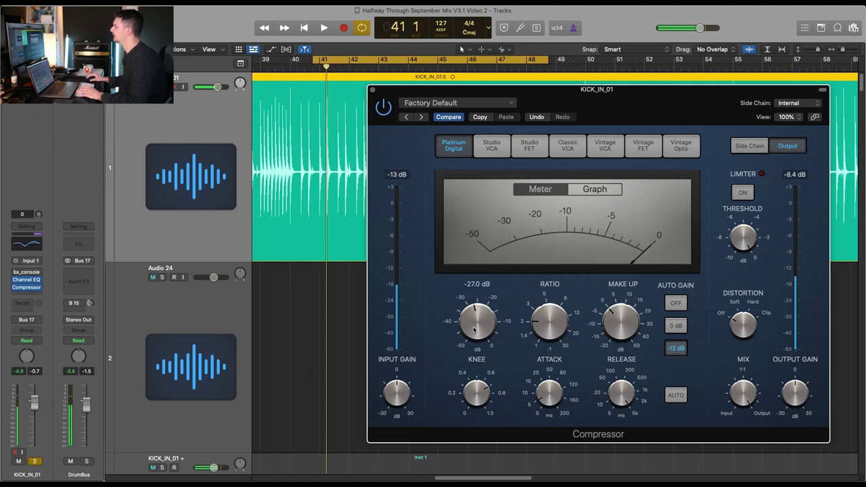
{"action": "left_click_drag", "start_coordinate": [553, 309], "coordinate": [551, 306]}
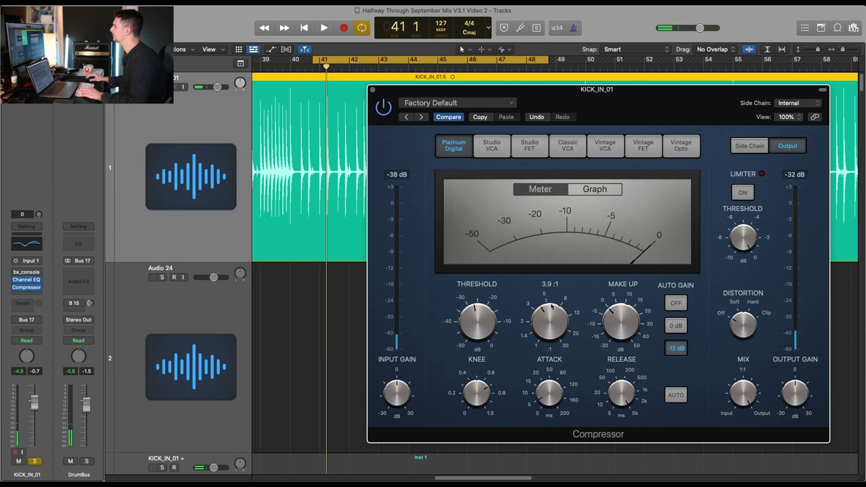
{"action": "key", "text": "space"}
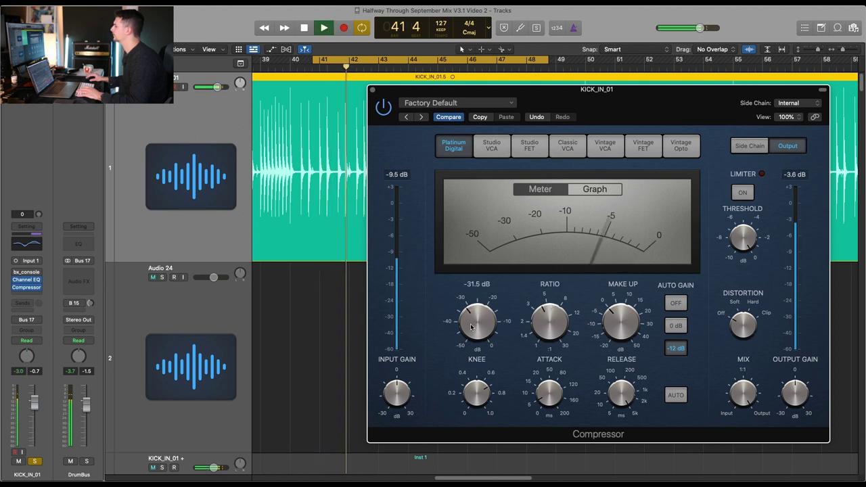
Step: Shorten the kick Compressor's release to 8.0 ms and audition the track
{"action": "left_click_drag", "start_coordinate": [621, 390], "coordinate": [621, 444]}
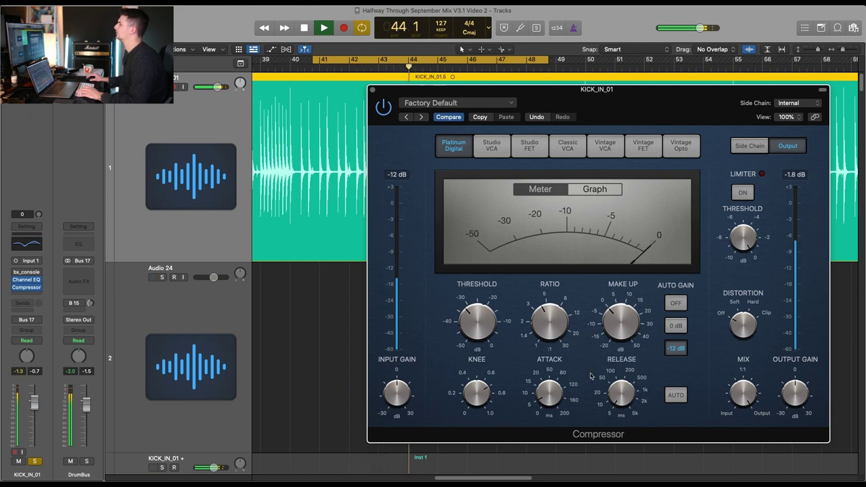
{"action": "key", "text": "space"}
{"action": "left_click_drag", "start_coordinate": [622, 369], "coordinate": [621, 362]}
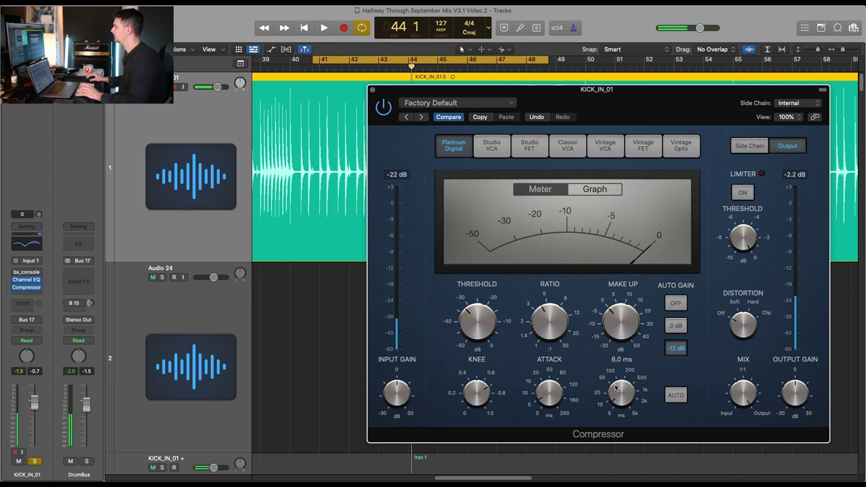
{"action": "key", "text": "space"}
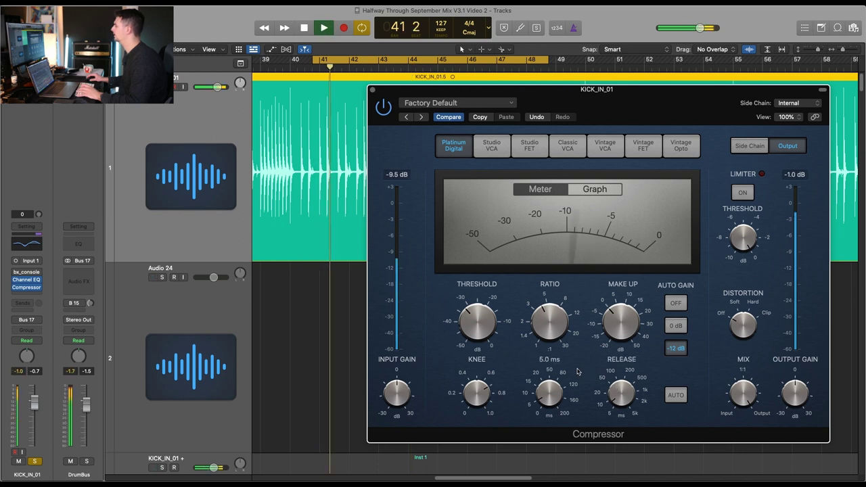
Step: Lower the kick Compressor's threshold to -33.0 dB and audition the heavier compression
{"action": "key", "text": "space"}
{"action": "mouse_move", "coordinate": [486, 316]}
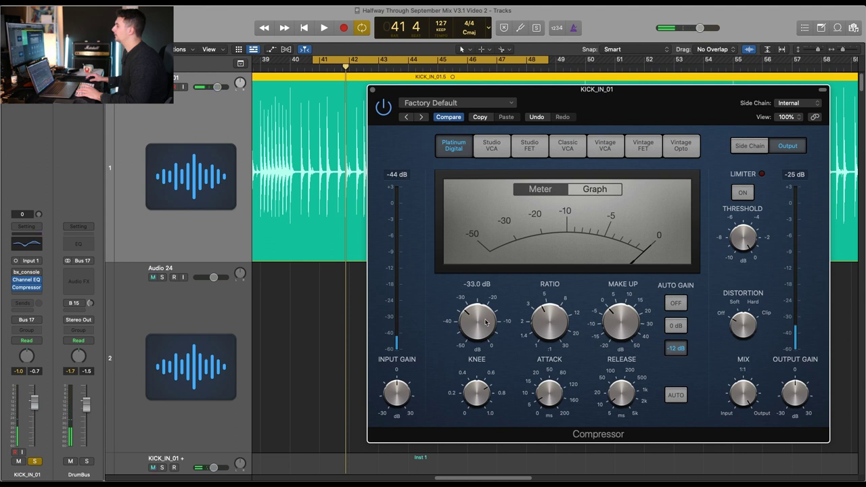
{"action": "key", "text": "space"}
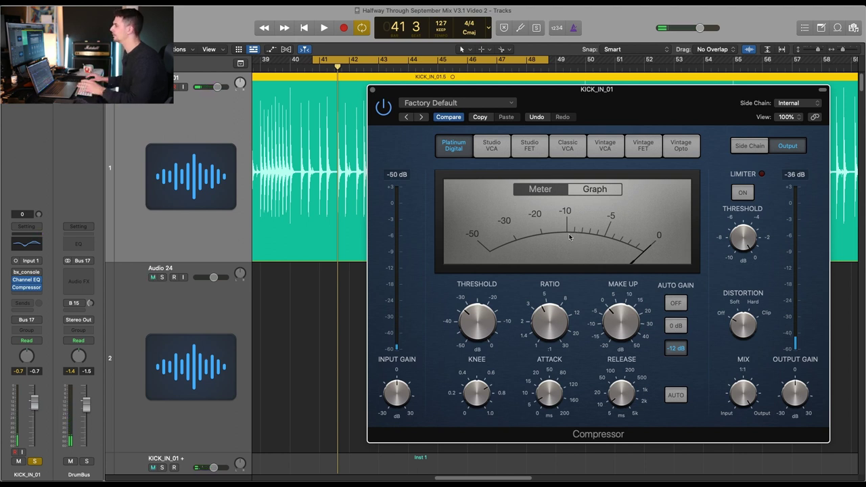
{"action": "key", "text": "space"}
{"action": "left_click_drag", "start_coordinate": [543, 305], "coordinate": [532, 352]}
{"action": "key", "text": "space"}
Step: Turn off the kick Compressor's auto gain and raise its output gain to +9.0 dB
{"action": "left_click", "coordinate": [675, 303]}
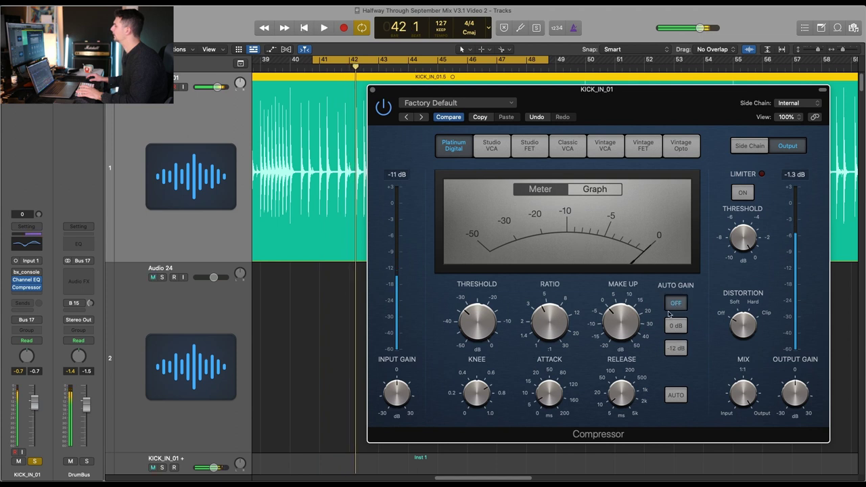
{"action": "key", "text": "space"}
{"action": "left_click_drag", "start_coordinate": [796, 399], "coordinate": [799, 384]}
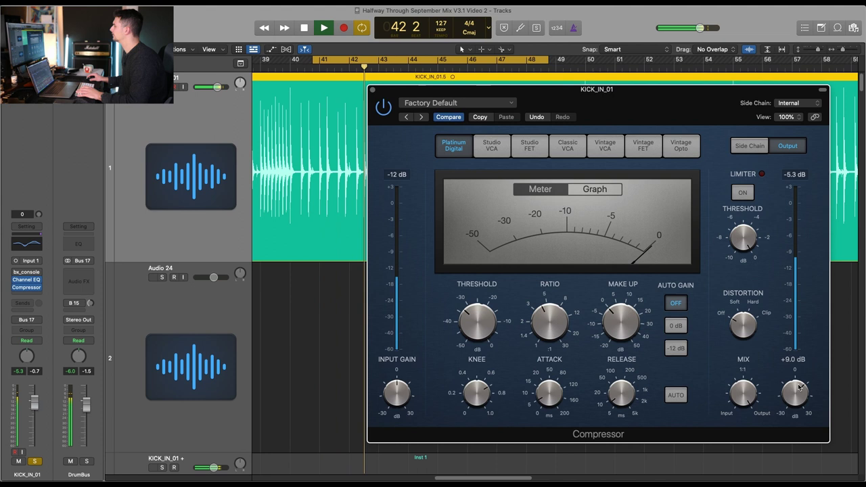
{"action": "key", "text": "space"}
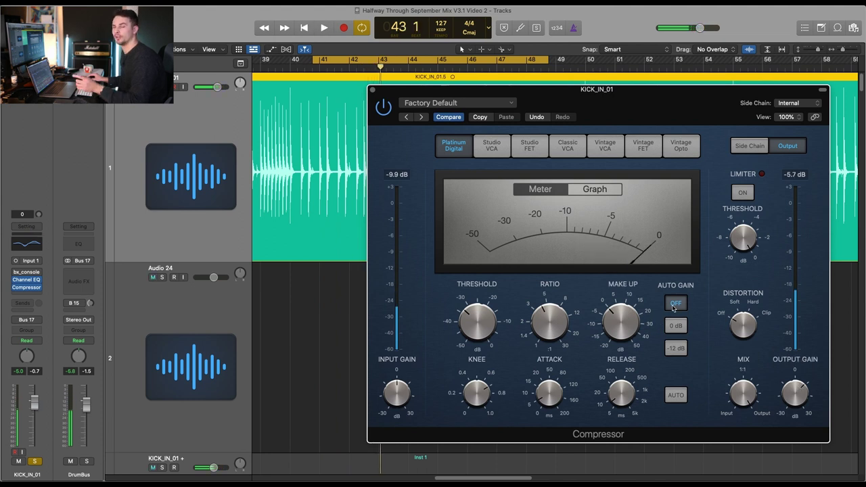
Step: Audition the kick with the short release, raise the release to near its 5k maximum and play it again
{"action": "mouse_move", "coordinate": [591, 307]}
{"action": "key", "text": "space"}
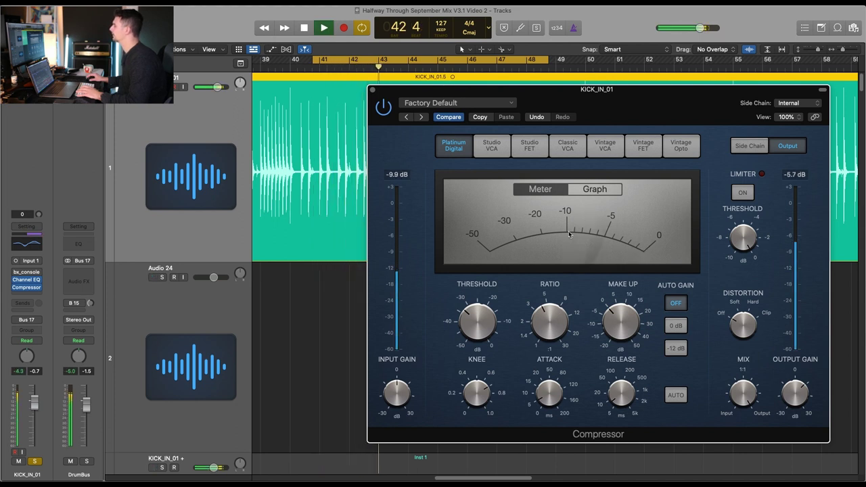
{"action": "key", "text": "space"}
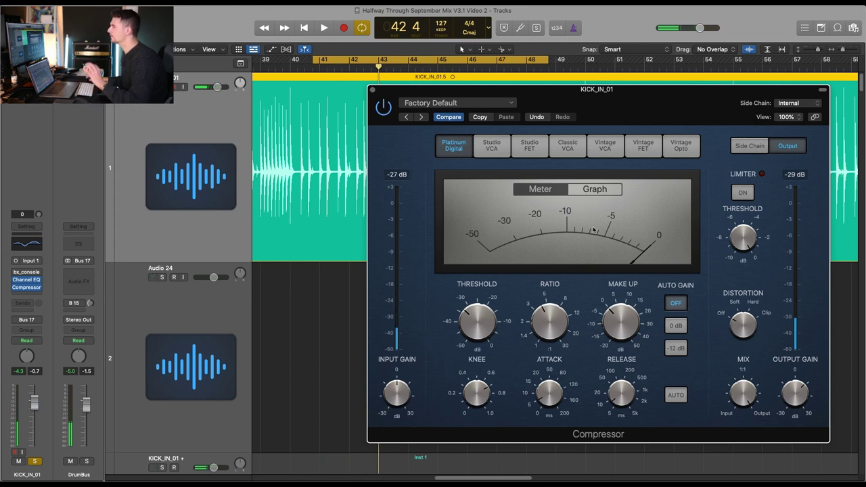
{"action": "mouse_move", "coordinate": [617, 381]}
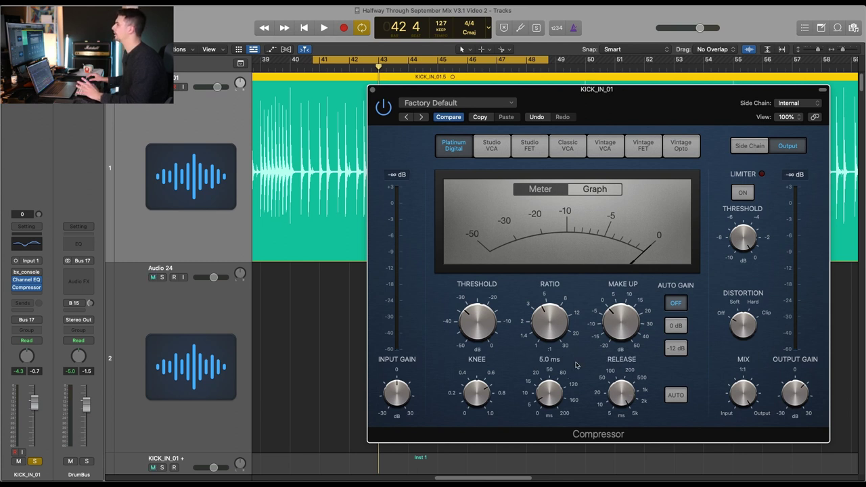
{"action": "key", "text": "space"}
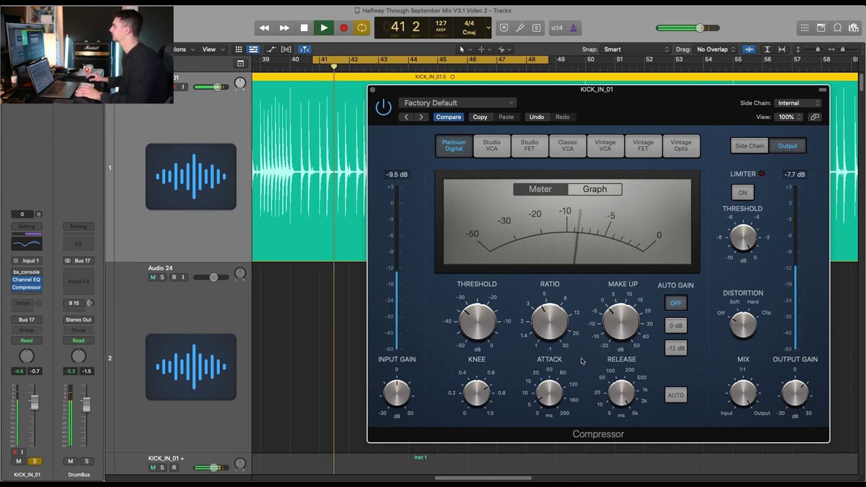
{"action": "key", "text": "space"}
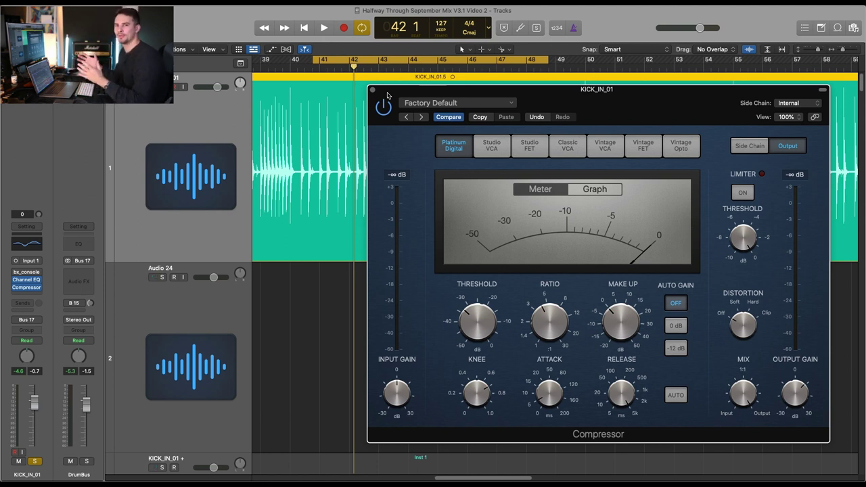
Step: Audition the KICK_IN_01 track with the Compressor's long release setting from bar 42, then stop playback
{"action": "mouse_move", "coordinate": [387, 96]}
{"action": "left_mouse_down"}
{"action": "mouse_move", "coordinate": [434, 102]}
{"action": "mouse_move", "coordinate": [377, 96]}
{"action": "left_mouse_up"}
{"action": "key", "text": "space"}
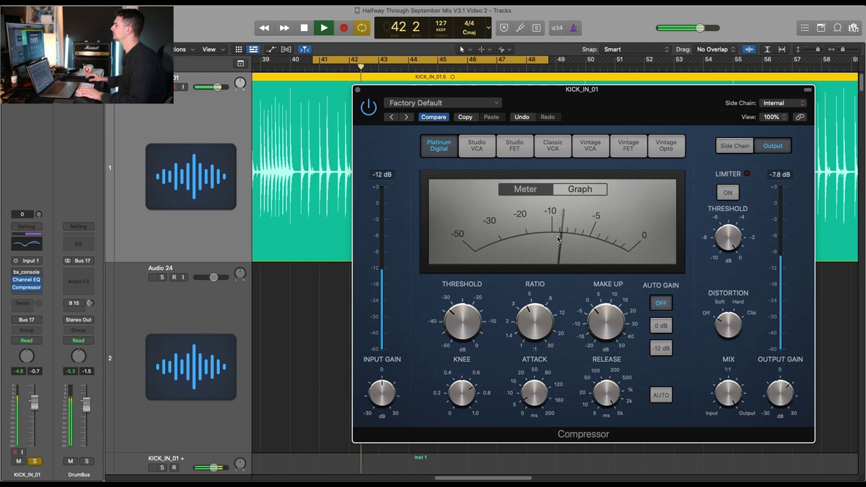
{"action": "key", "text": "space"}
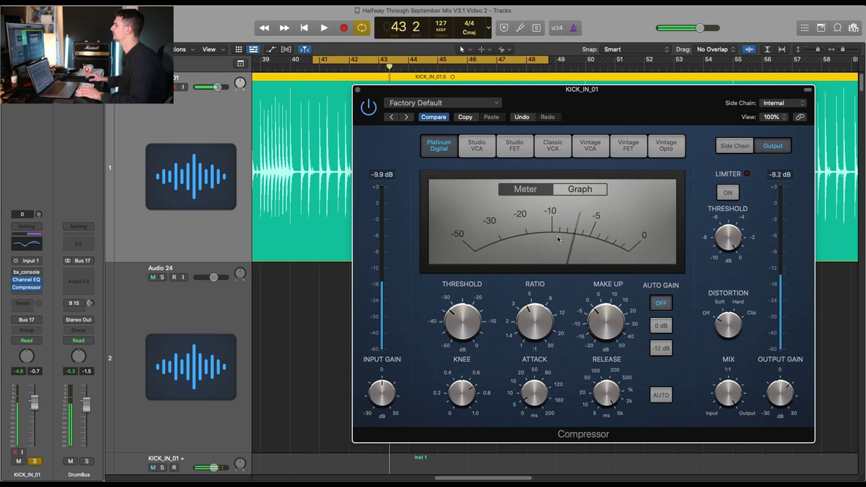
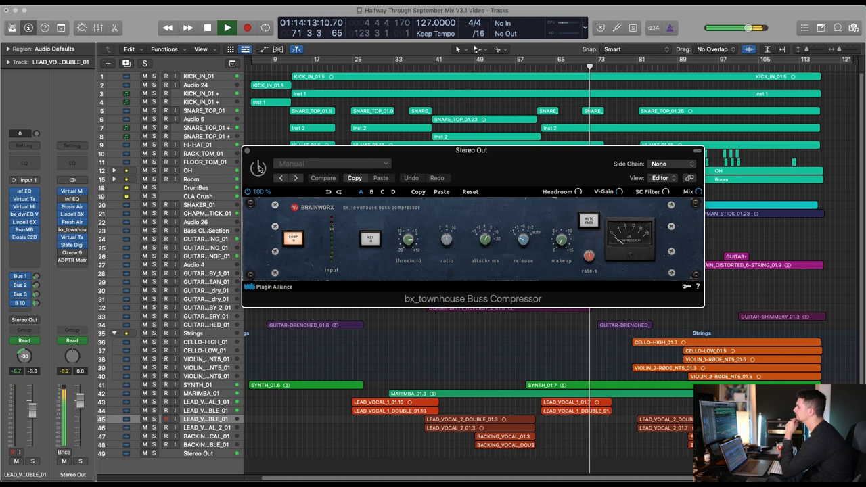
Step: Stop the song and reposition the Stereo Out's bx_townhouse Buss Compressor window over the tracks
{"action": "key", "text": "space"}
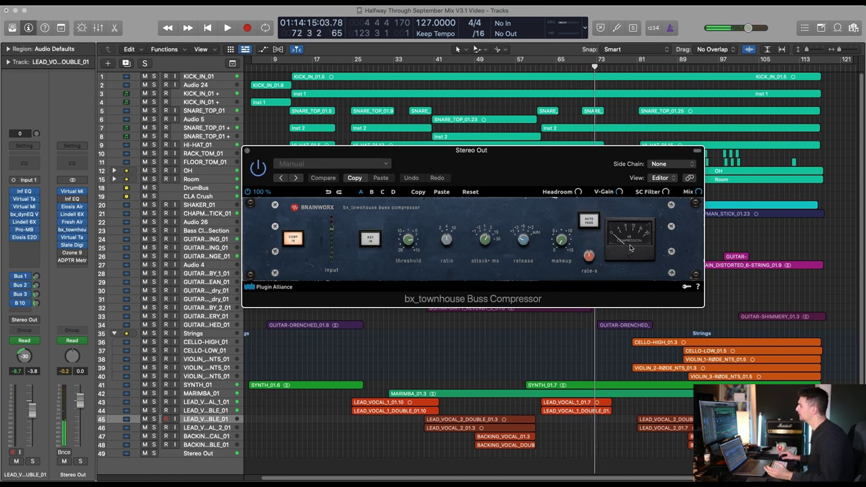
{"action": "left_click_drag", "start_coordinate": [554, 169], "coordinate": [519, 159]}
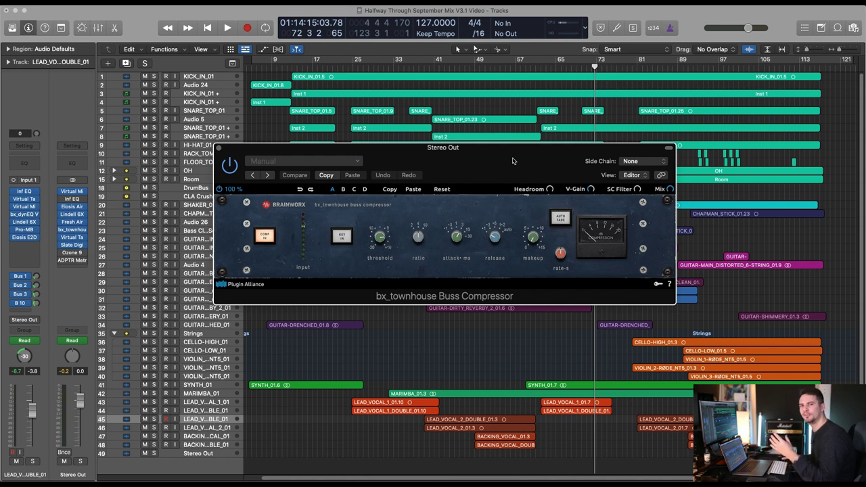
{"action": "left_click_drag", "start_coordinate": [513, 161], "coordinate": [410, 134]}
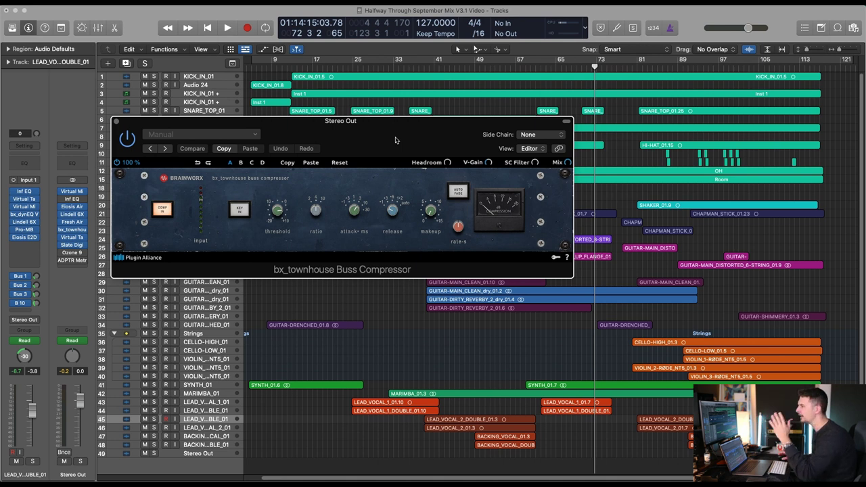
{"action": "left_click_drag", "start_coordinate": [399, 136], "coordinate": [405, 159]}
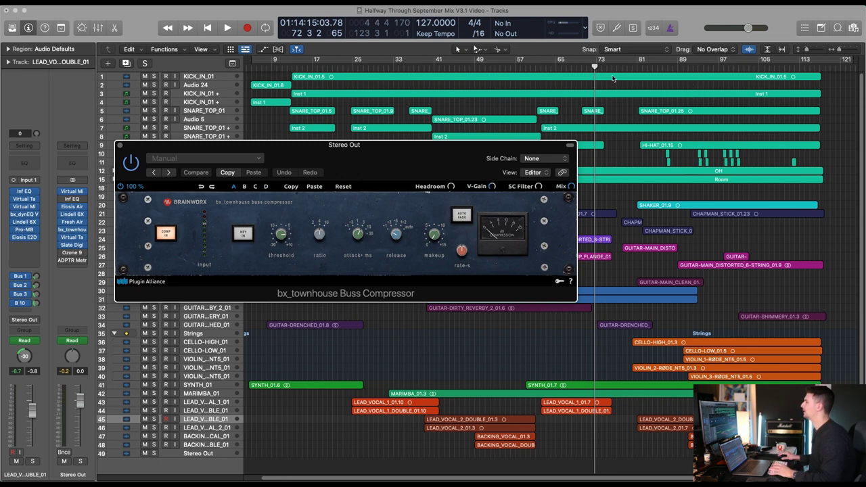
{"action": "left_click_drag", "start_coordinate": [449, 153], "coordinate": [453, 155]}
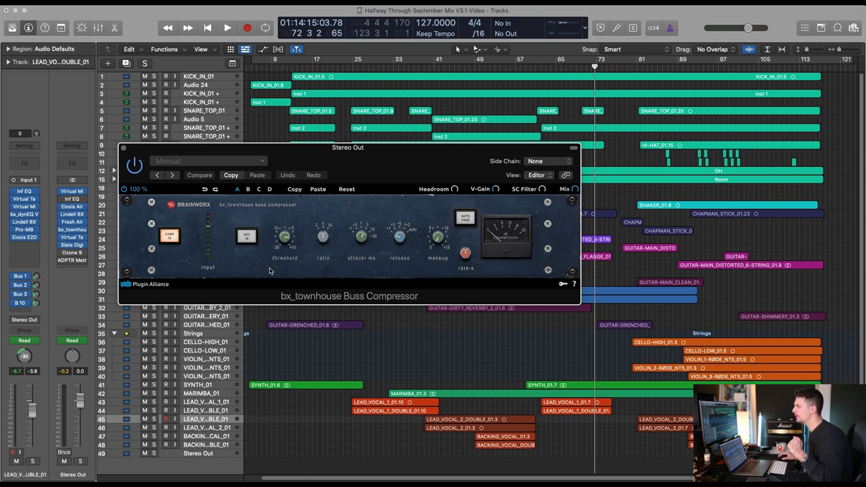
{"action": "left_click_drag", "start_coordinate": [296, 153], "coordinate": [296, 154]}
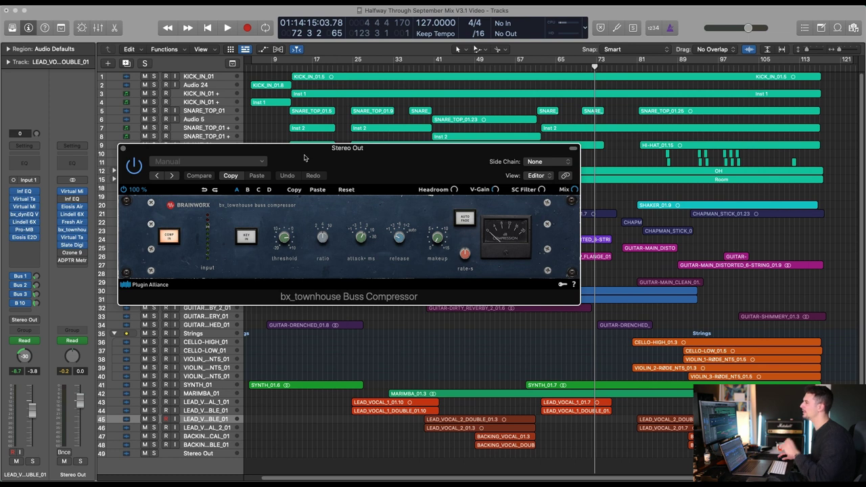
{"action": "left_click_drag", "start_coordinate": [304, 157], "coordinate": [311, 163]}
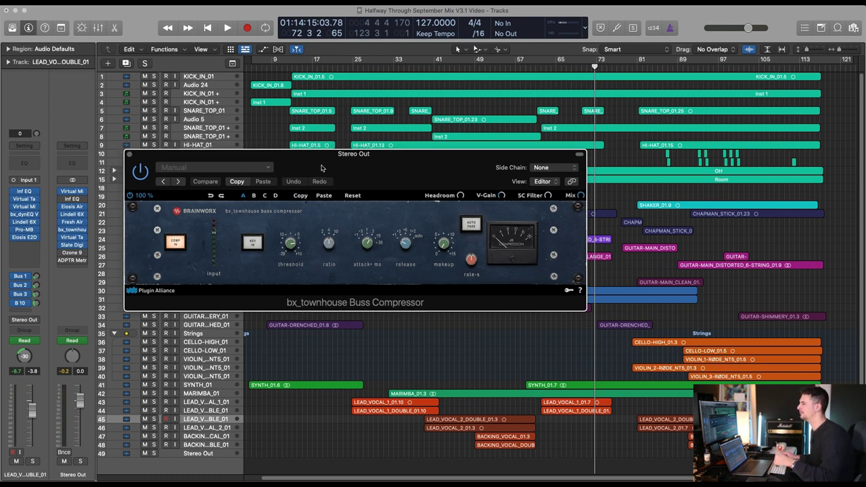
{"action": "left_click_drag", "start_coordinate": [312, 157], "coordinate": [309, 169]}
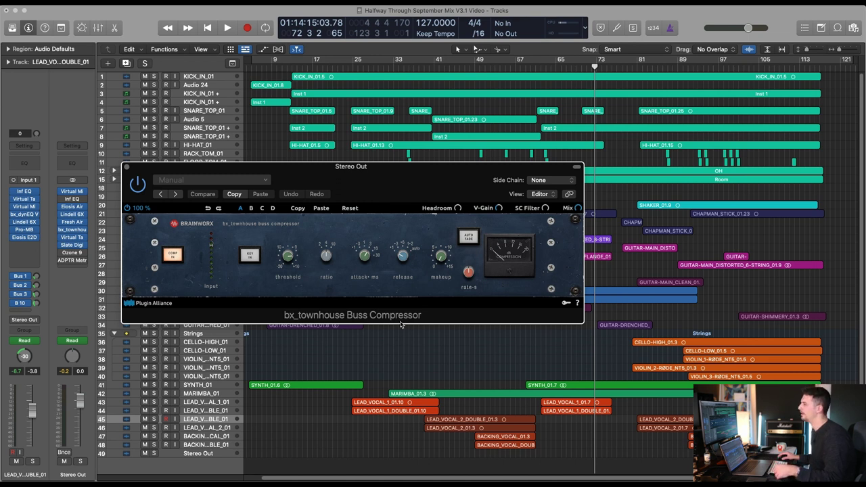
{"action": "left_click_drag", "start_coordinate": [393, 176], "coordinate": [437, 192]}
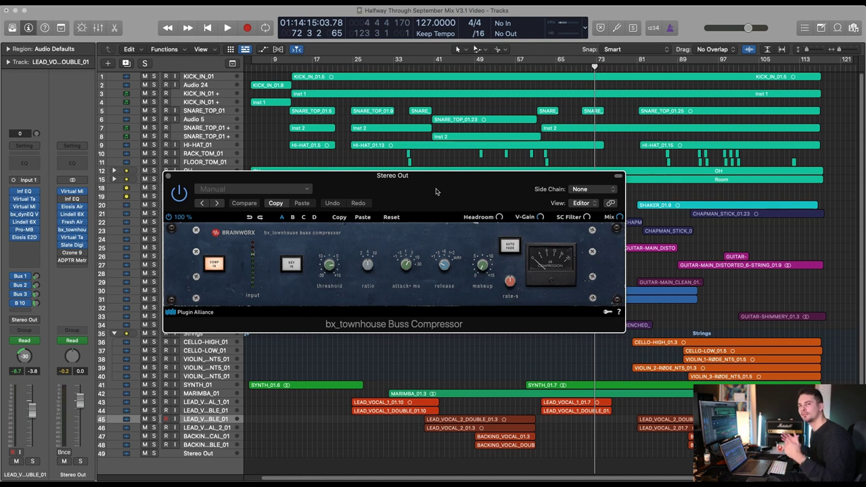
Step: Play the song, lower the threshold of the Stereo Out's bx_townhouse Buss Compressor, and stop playback
{"action": "key", "text": "space"}
{"action": "left_click_drag", "start_coordinate": [329, 265], "coordinate": [329, 280]}
{"action": "left_click_drag", "start_coordinate": [470, 191], "coordinate": [427, 152]}
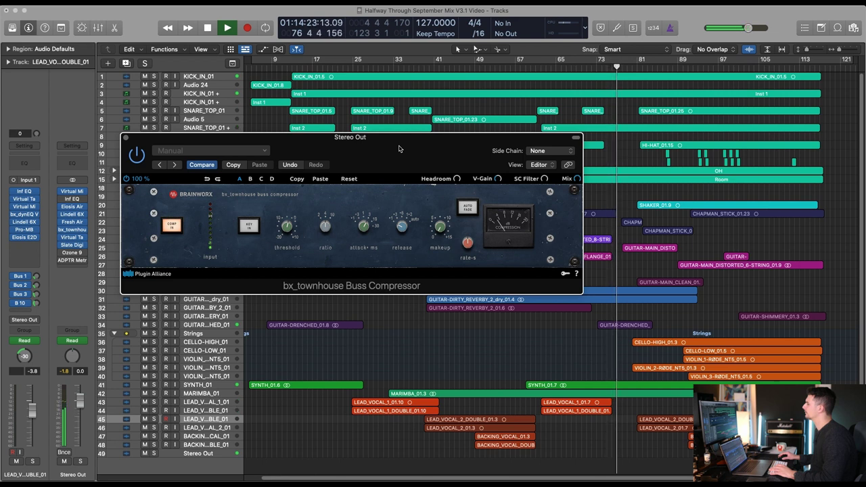
{"action": "key", "text": "space"}
Step: Play the song from bar 75 and slightly raise the bus compressor's makeup gain
{"action": "left_click", "coordinate": [605, 67]}
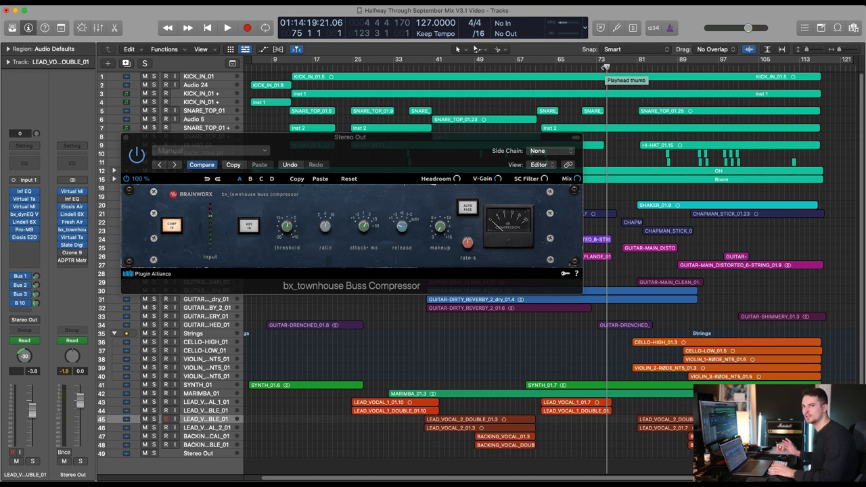
{"action": "key", "text": "space"}
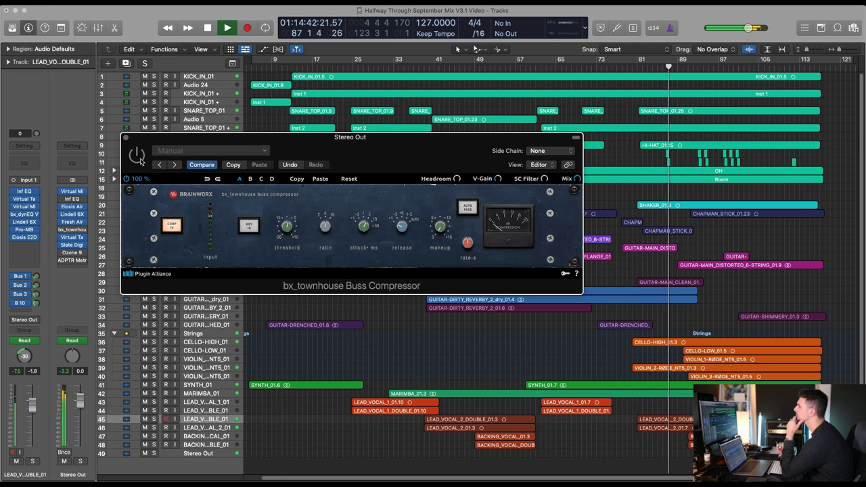
{"action": "mouse_move", "coordinate": [440, 227]}
{"action": "left_click_drag", "start_coordinate": [440, 227], "coordinate": [437, 223]}
Step: Compare the mix with the bus compressor bypassed and active, leave it active, and stop playback
{"action": "left_click", "coordinate": [137, 154]}
{"action": "left_click", "coordinate": [136, 155]}
{"action": "mouse_move", "coordinate": [440, 232]}
{"action": "left_click", "coordinate": [136, 155]}
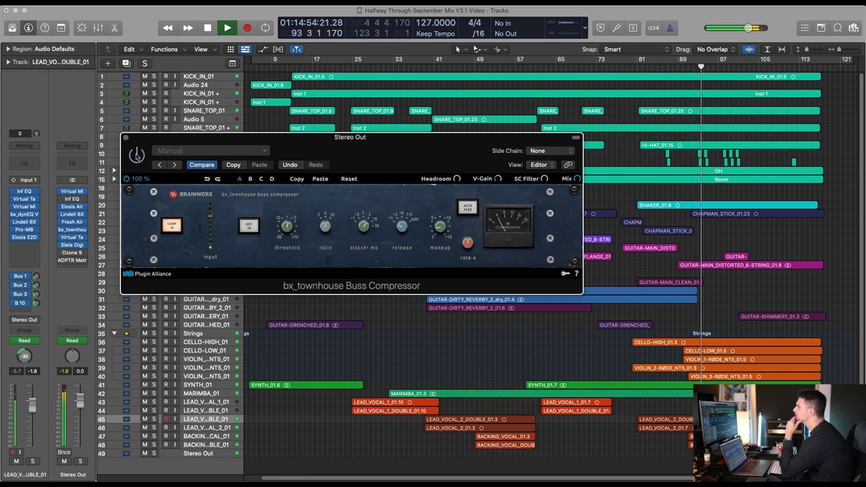
{"action": "left_click", "coordinate": [136, 155]}
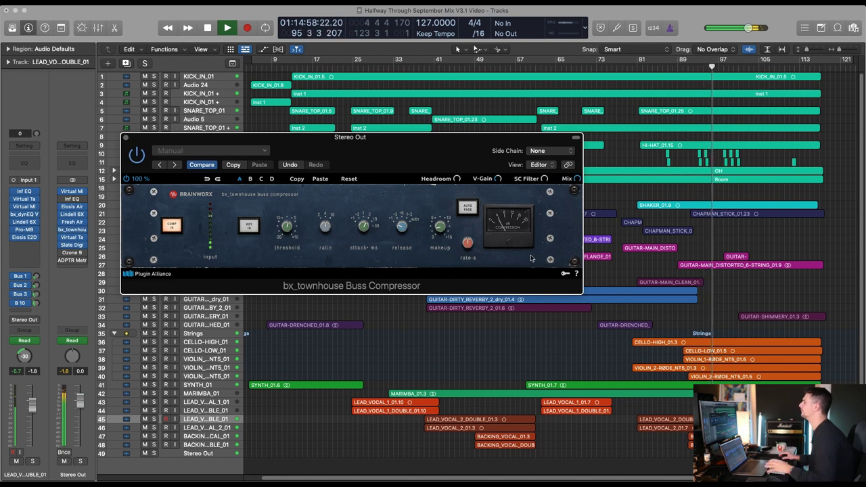
{"action": "key", "text": "space"}
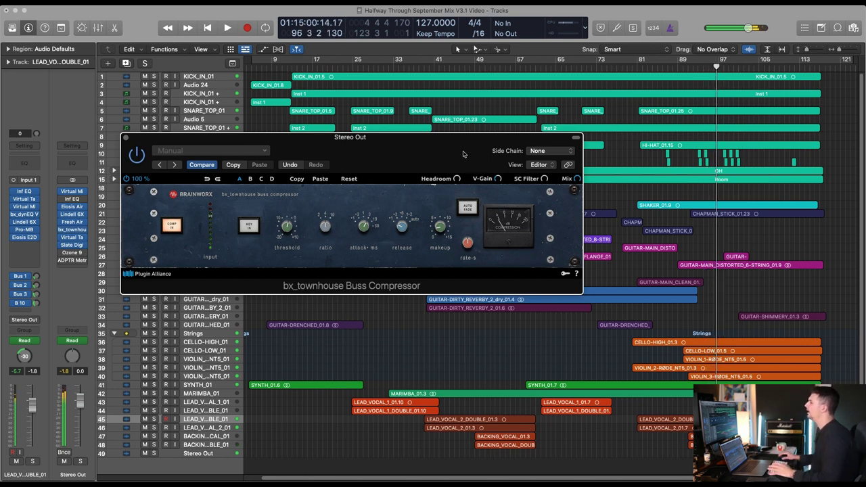
Step: Return the playhead to bar 76 and play the song with the bus compressor active
{"action": "left_click_drag", "start_coordinate": [458, 150], "coordinate": [409, 151]}
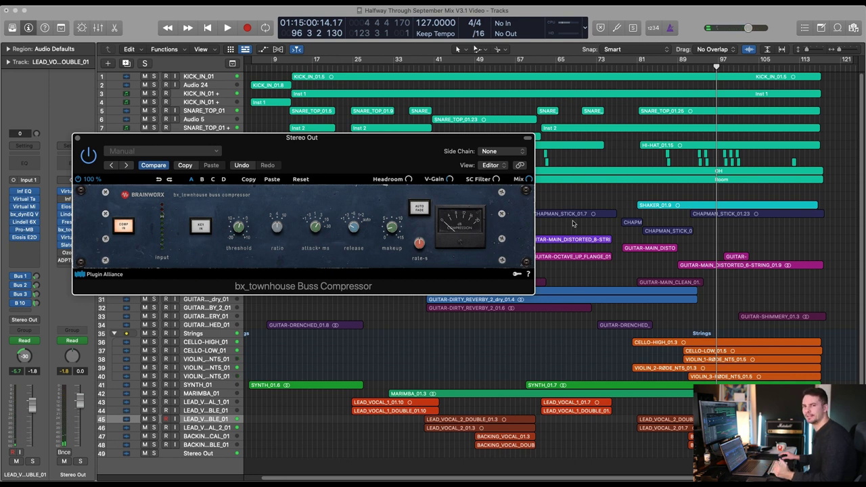
{"action": "scroll", "coordinate": [636, 246], "scroll_direction": "down", "scroll_amount": 3}
{"action": "left_click", "coordinate": [616, 68]}
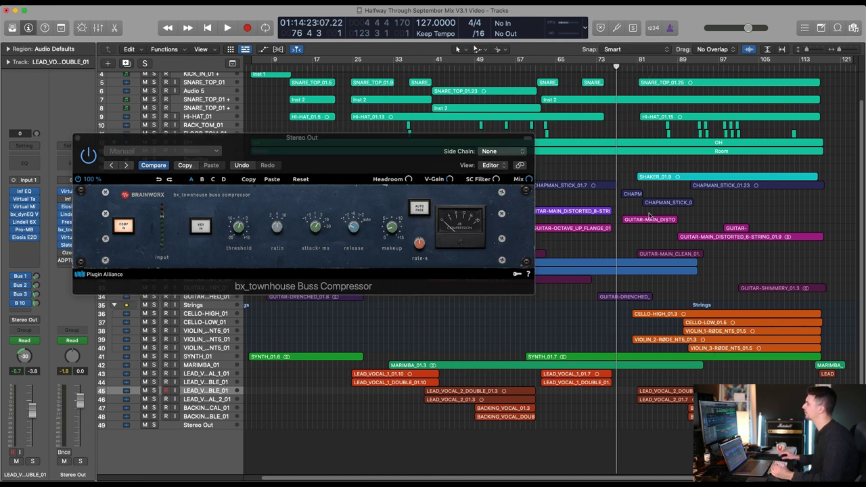
{"action": "left_click_drag", "start_coordinate": [297, 172], "coordinate": [281, 171]}
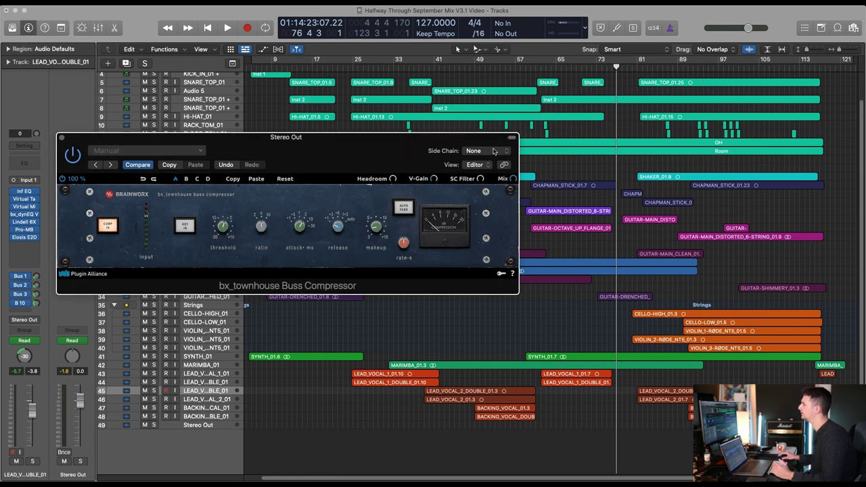
{"action": "left_click_drag", "start_coordinate": [366, 156], "coordinate": [441, 173]}
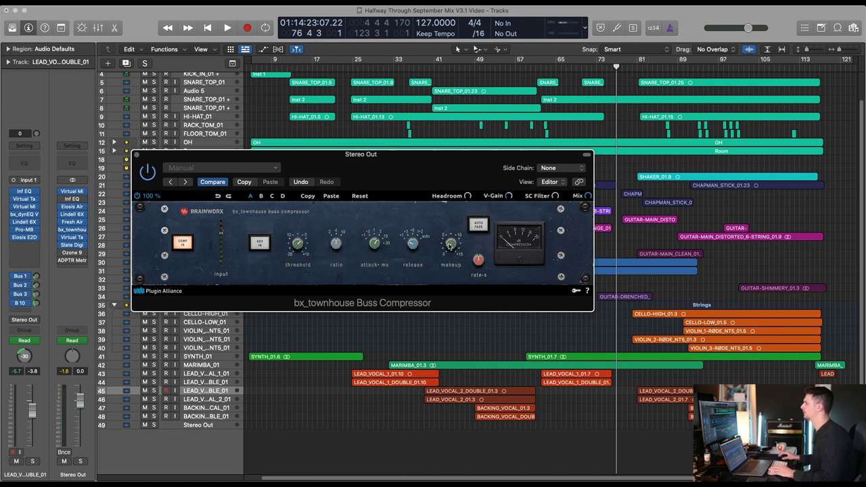
{"action": "key", "text": "space"}
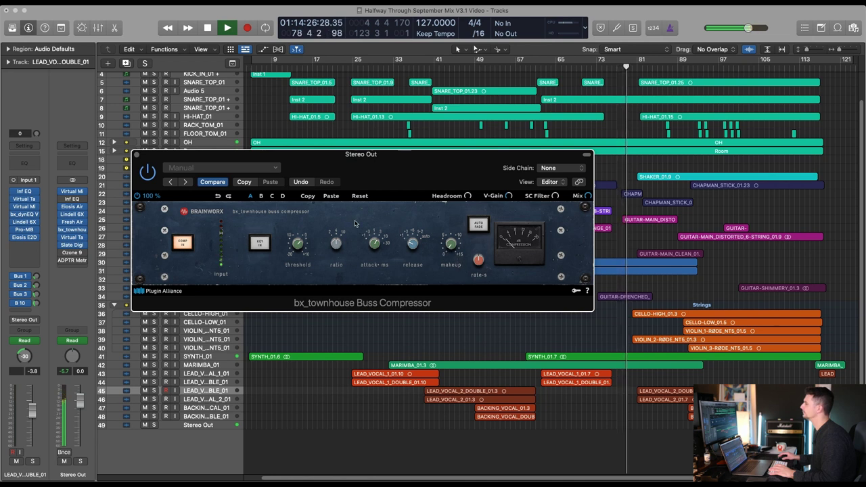
Step: Repeatedly toggle the bus compressor's bypass to judge its effect, leave it active, and return the stopped playhead to bar 77
{"action": "mouse_move", "coordinate": [452, 248]}
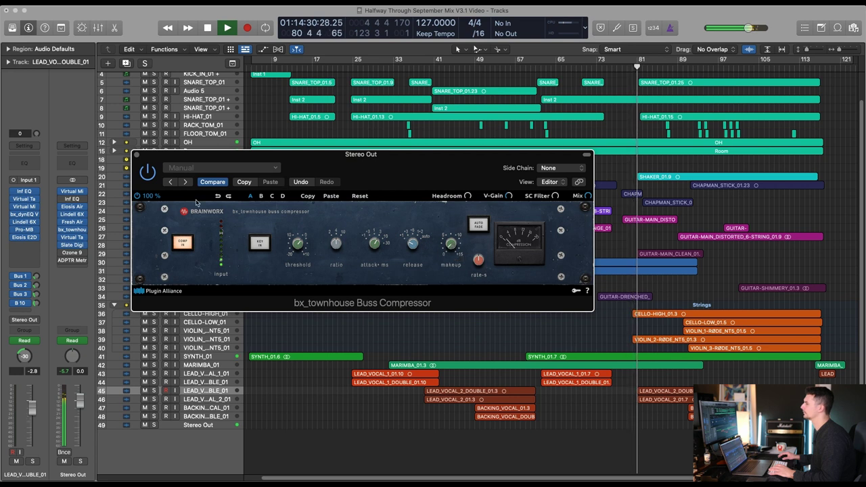
{"action": "left_click", "coordinate": [148, 173]}
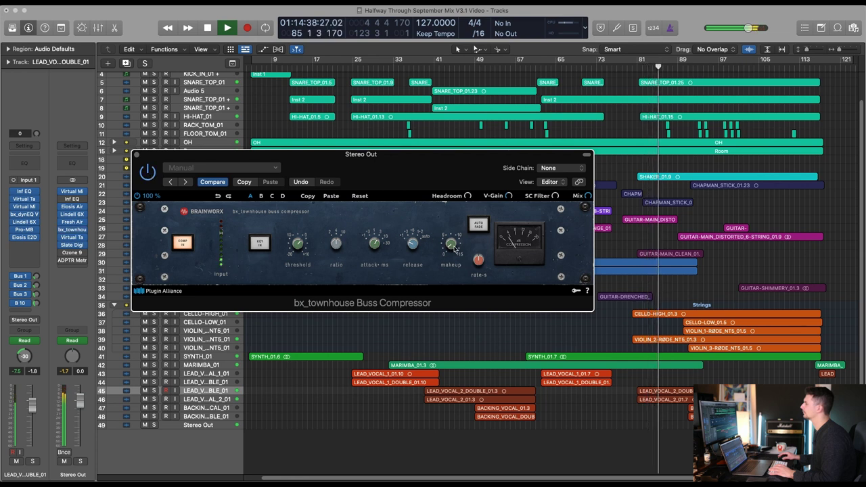
{"action": "mouse_move", "coordinate": [379, 237]}
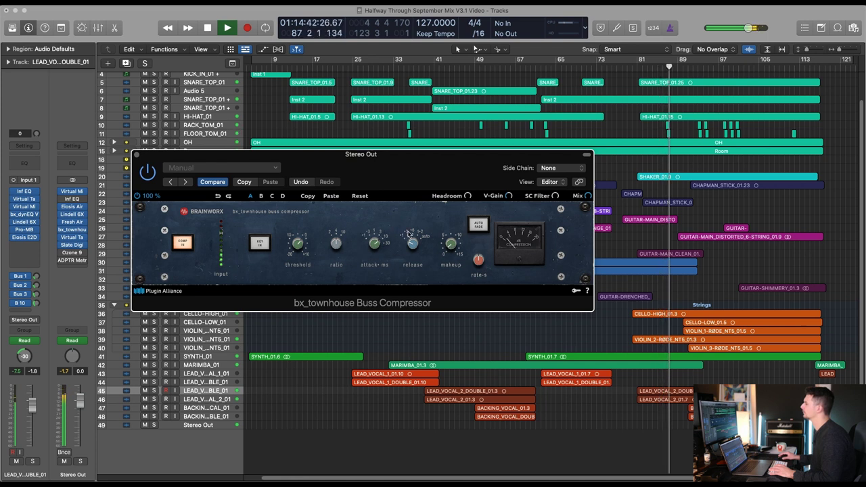
{"action": "left_click", "coordinate": [150, 174]}
{"action": "left_click", "coordinate": [150, 174]}
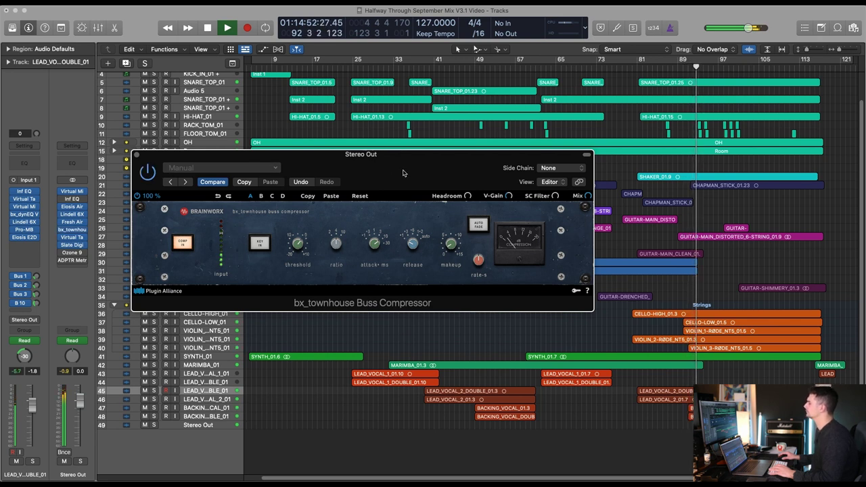
{"action": "left_click", "coordinate": [148, 173]}
{"action": "left_click", "coordinate": [147, 173]}
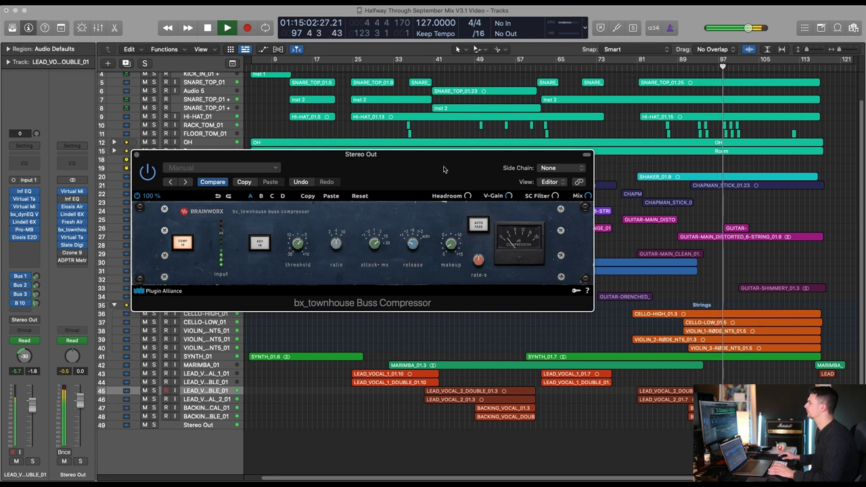
{"action": "left_click_drag", "start_coordinate": [443, 168], "coordinate": [438, 163]}
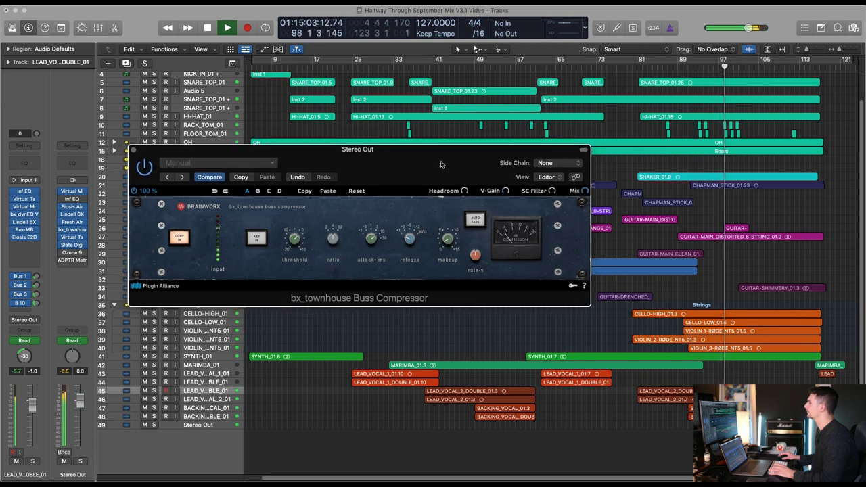
{"action": "left_click", "coordinate": [613, 60]}
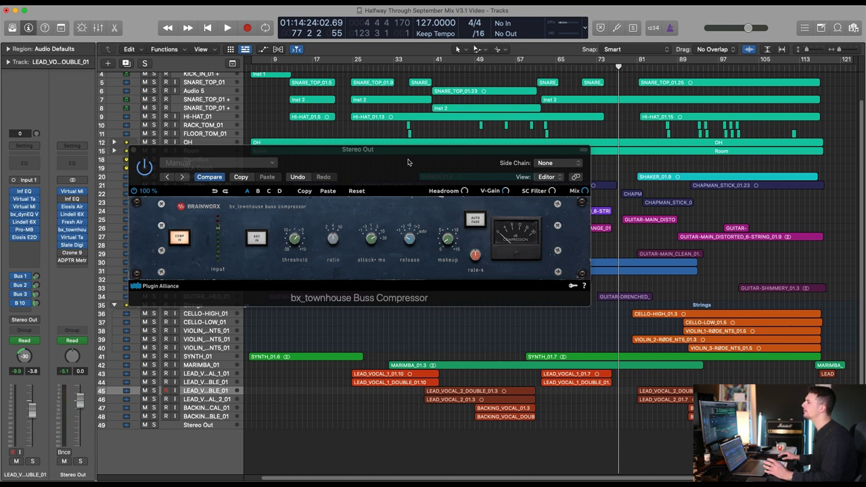
{"action": "left_click_drag", "start_coordinate": [408, 161], "coordinate": [432, 160]}
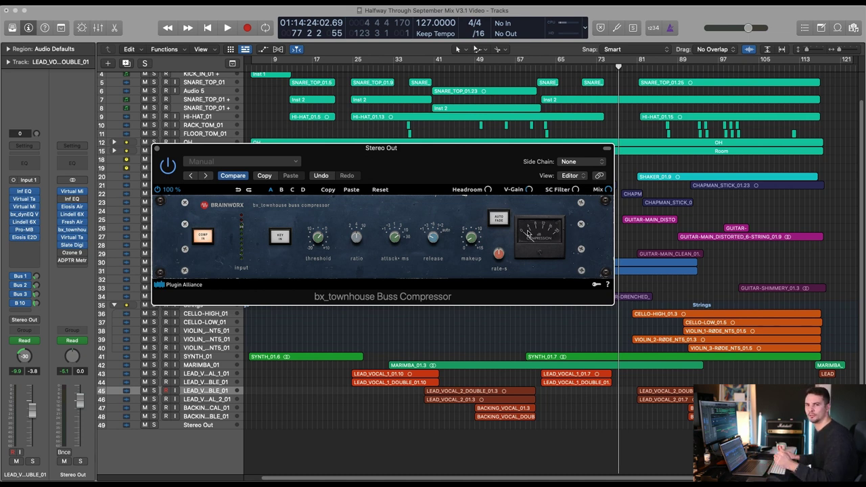
{"action": "left_click_drag", "start_coordinate": [442, 159], "coordinate": [446, 161]}
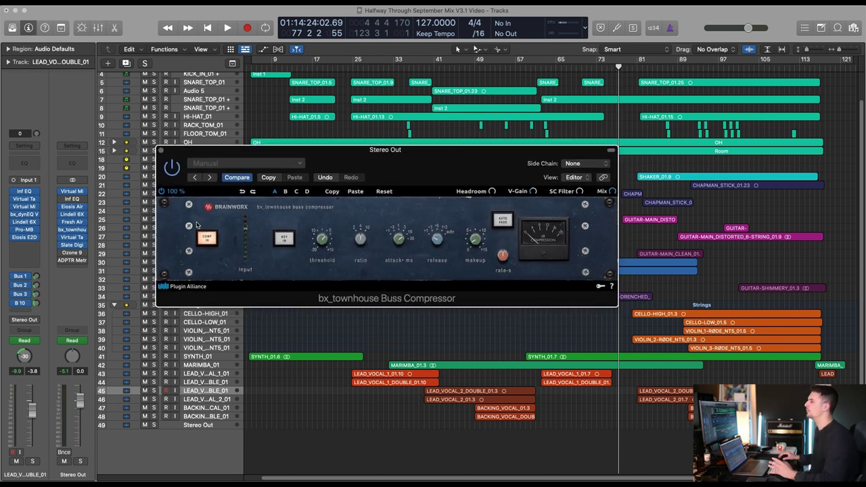
Step: Replace the bx_townhouse Buss Compressor on the Stereo Out with Slate Digital's VBC FG-Red compressor
{"action": "left_click", "coordinate": [162, 151]}
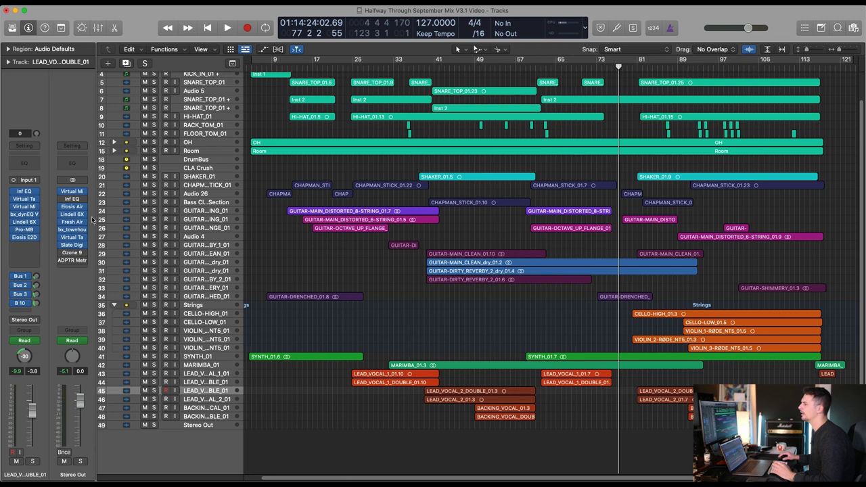
{"action": "left_click", "coordinate": [83, 232]}
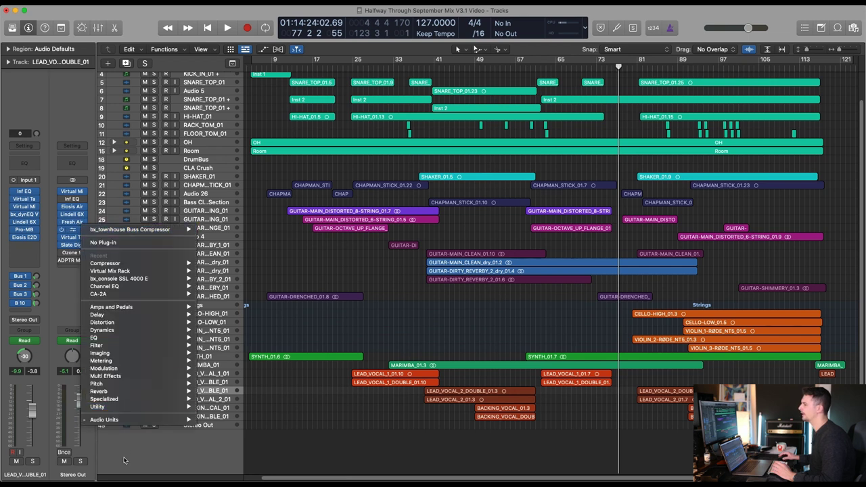
{"action": "mouse_move", "coordinate": [129, 420]}
{"action": "mouse_move", "coordinate": [259, 449]}
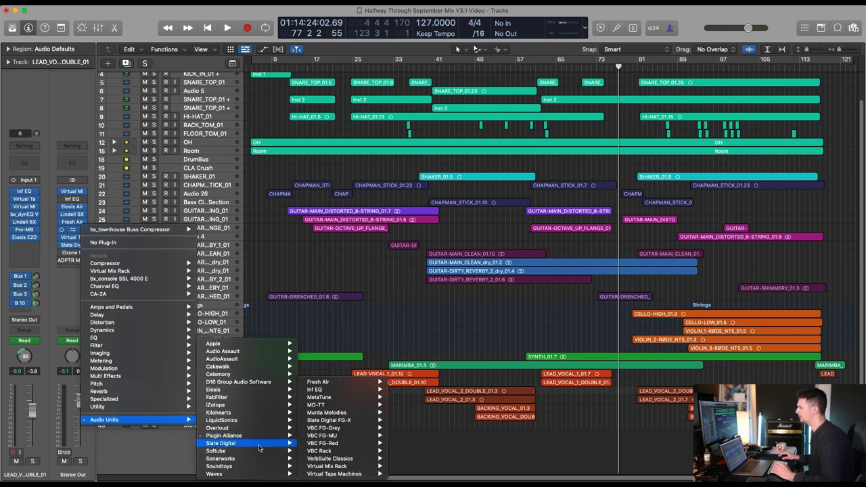
{"action": "left_click", "coordinate": [343, 442]}
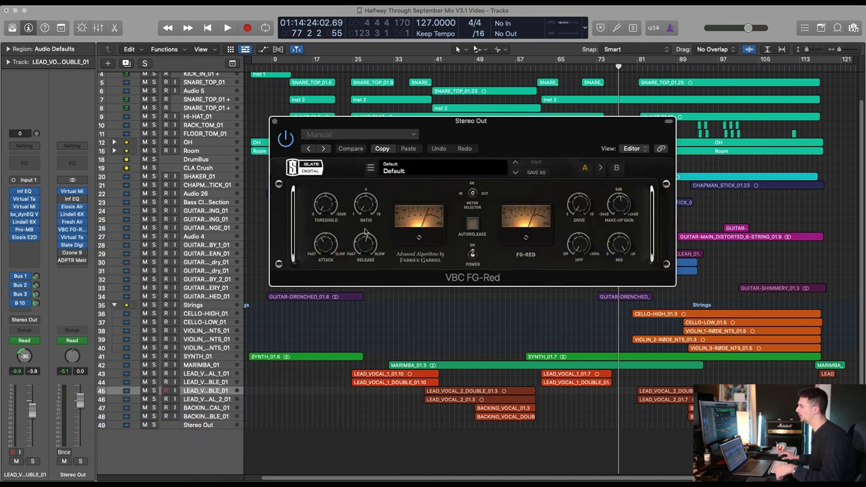
Step: Set the FG-Red's ratio to about 1.5, its attack to about 5.4 and its release to 0.5
{"action": "left_click_drag", "start_coordinate": [369, 202], "coordinate": [366, 192]}
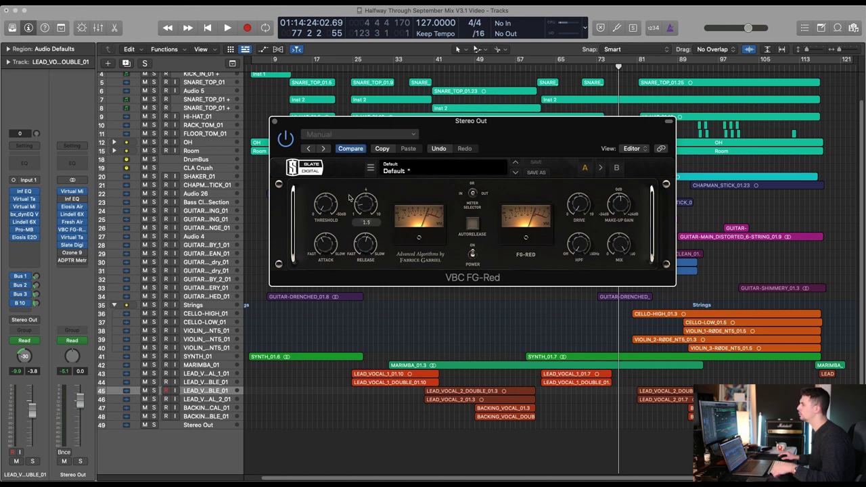
{"action": "left_click_drag", "start_coordinate": [338, 252], "coordinate": [329, 233]}
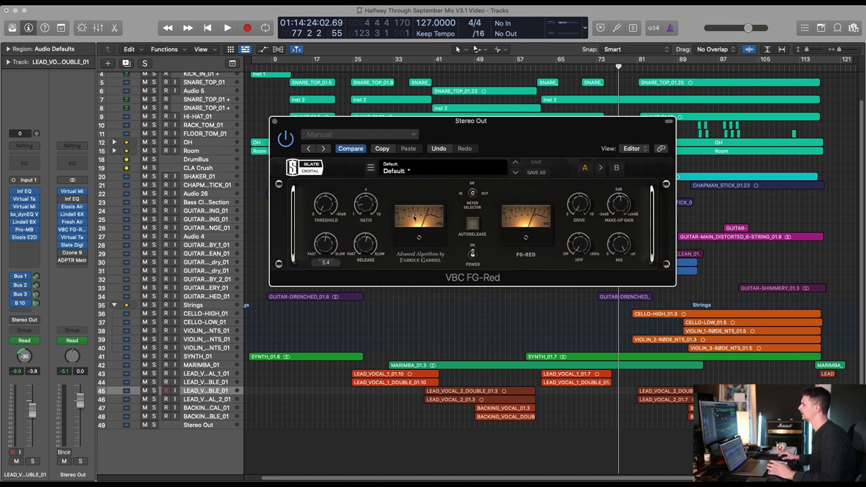
{"action": "left_click_drag", "start_coordinate": [373, 247], "coordinate": [370, 249]}
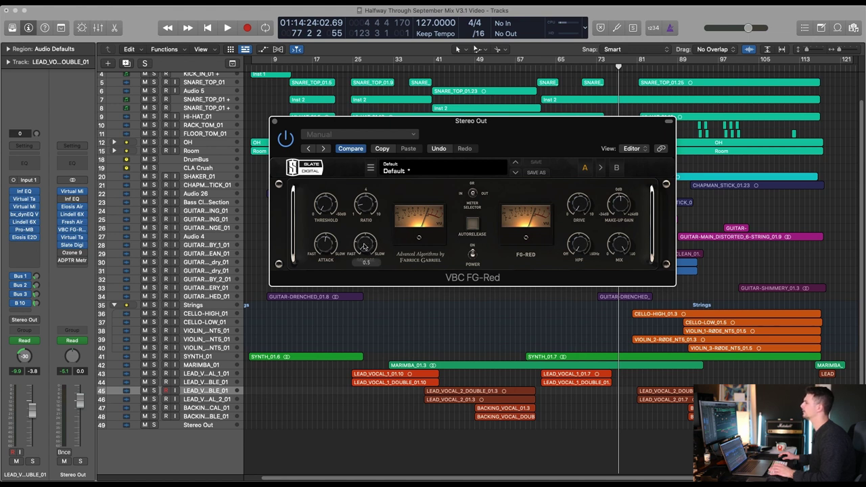
Step: Play the song from bar 77, lower the FG-Red's threshold to about -19 dB, and enable auto release
{"action": "key", "text": "space"}
{"action": "left_click_drag", "start_coordinate": [470, 135], "coordinate": [351, 136]}
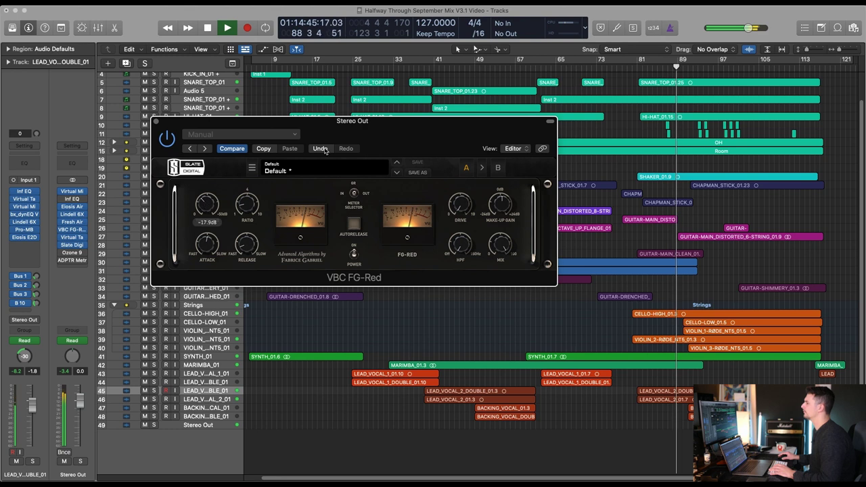
{"action": "left_click_drag", "start_coordinate": [405, 228], "coordinate": [420, 234]}
{"action": "left_click", "coordinate": [368, 227]}
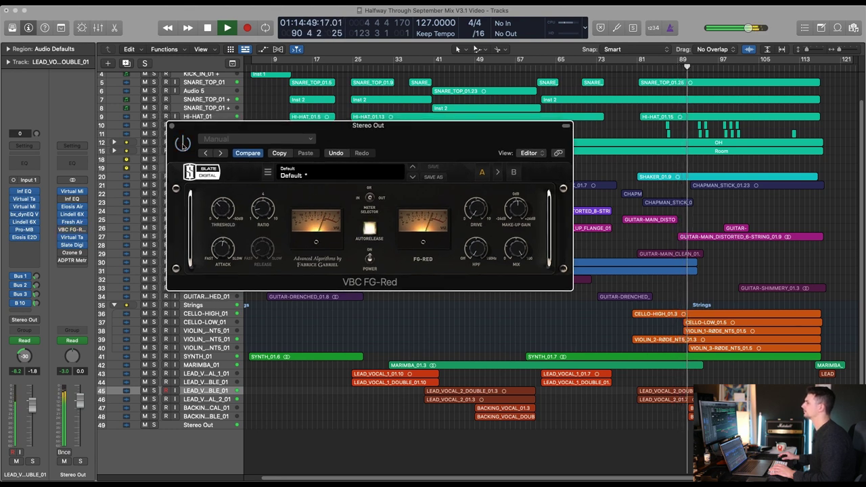
Step: Compare the mix with the FG-Red bypassed and active, leave it active, stop playback, and close the compressor's window
{"action": "left_click", "coordinate": [513, 214]}
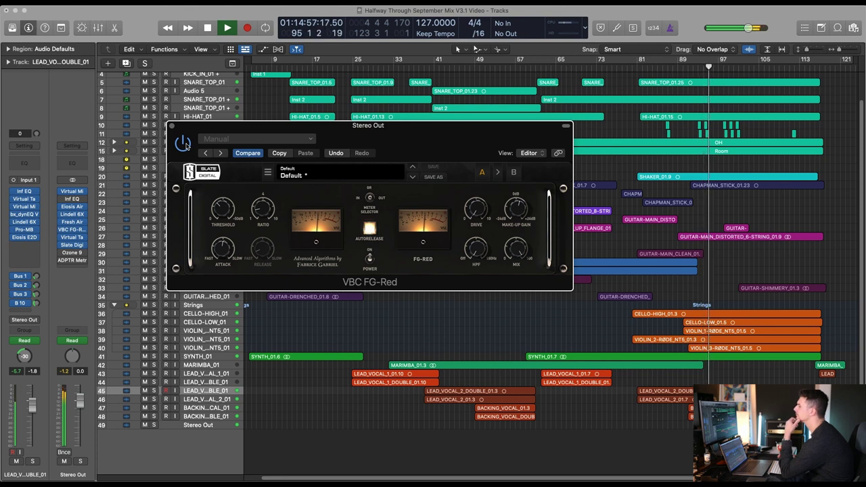
{"action": "key", "text": "space"}
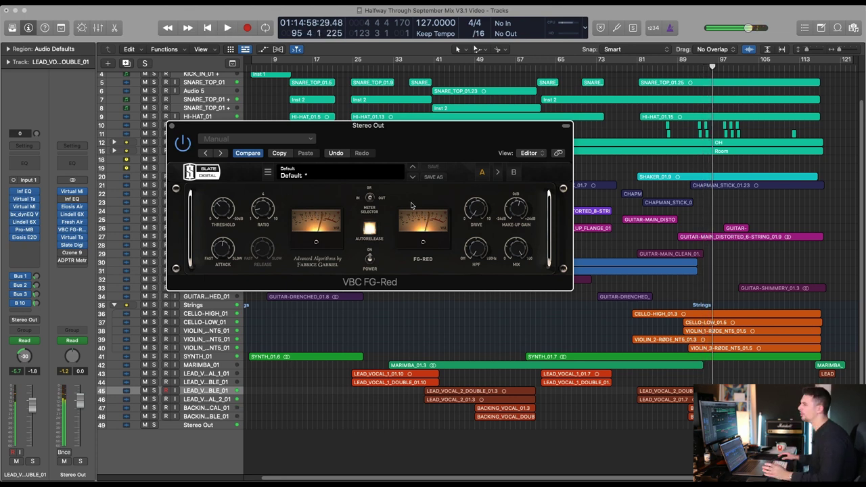
{"action": "left_click_drag", "start_coordinate": [422, 135], "coordinate": [410, 131]}
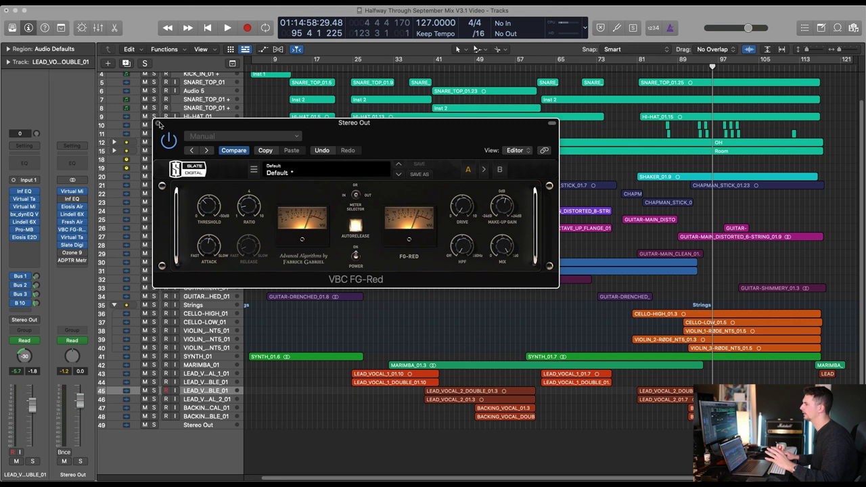
{"action": "left_click", "coordinate": [158, 123]}
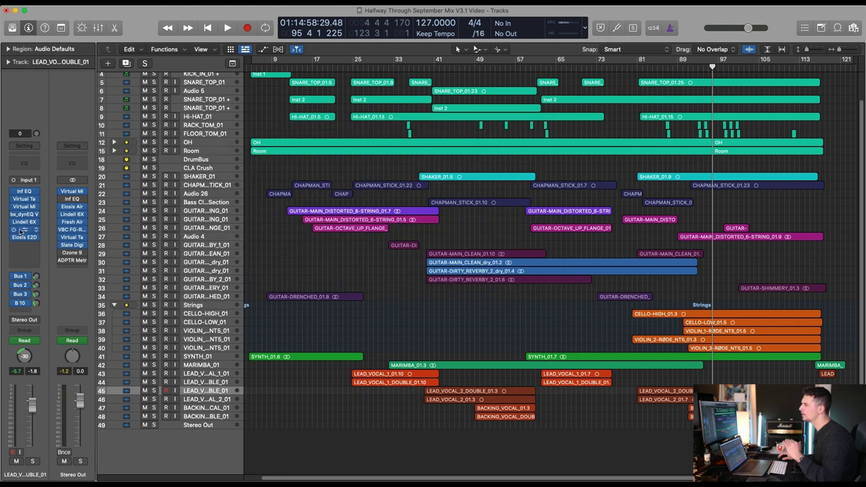
Step: Reopen the FG-Red on the Stereo Out and check its ratio and threshold settings
{"action": "left_click", "coordinate": [73, 230]}
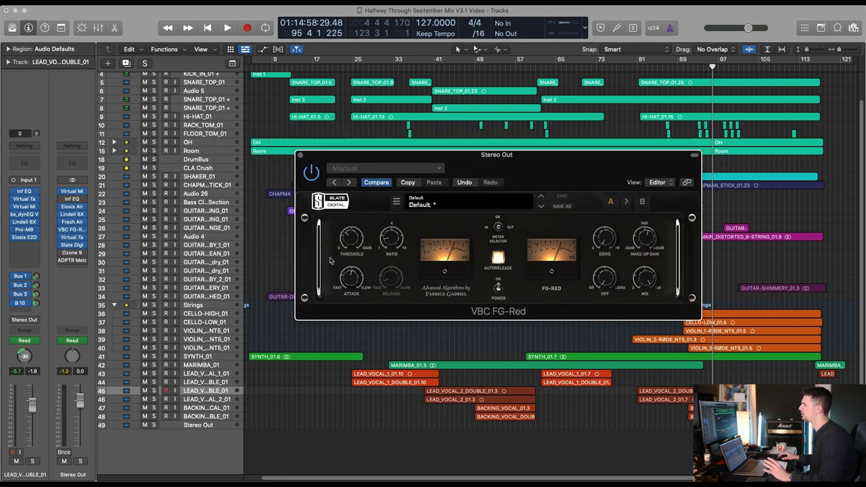
{"action": "mouse_move", "coordinate": [396, 233]}
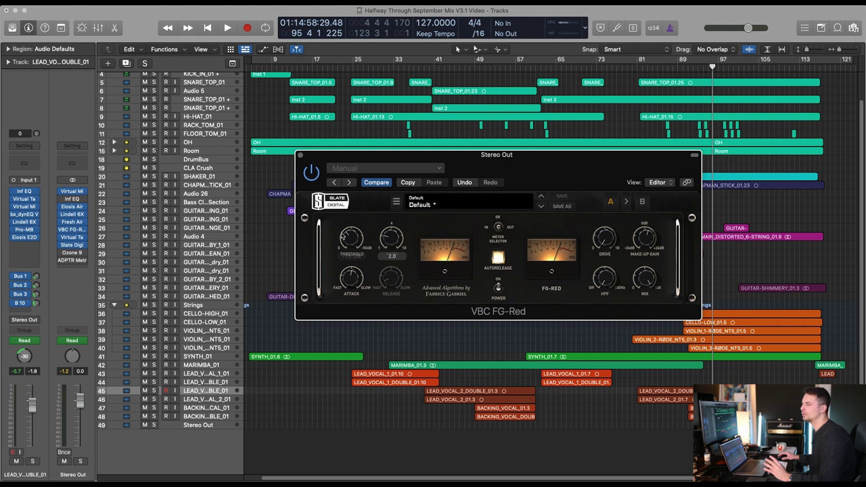
{"action": "mouse_move", "coordinate": [355, 238]}
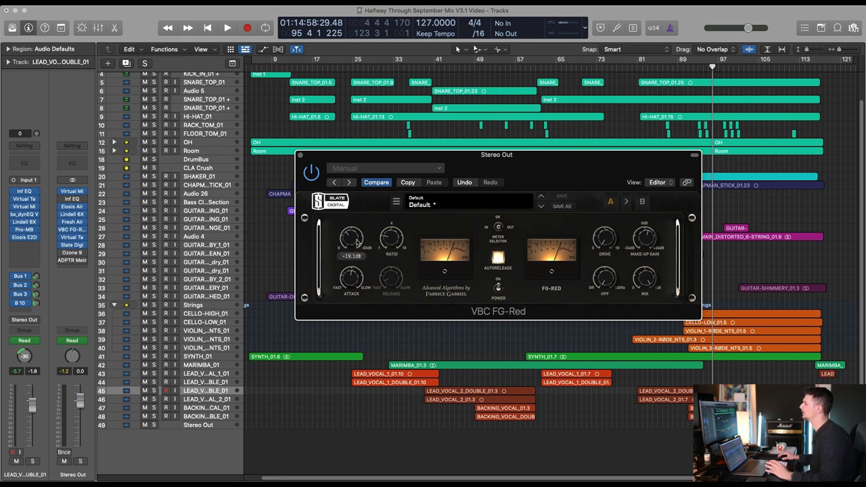
{"action": "left_click_drag", "start_coordinate": [560, 179], "coordinate": [456, 158]}
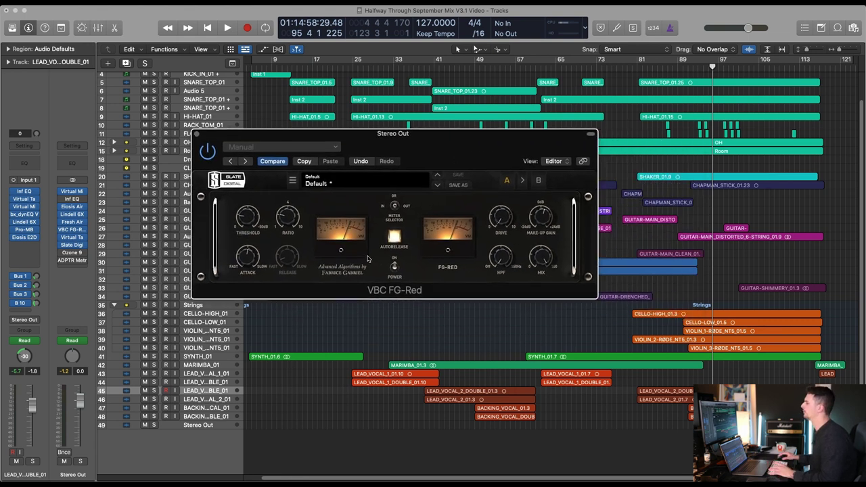
Step: Play the song from bar 95 to judge the FG-Red's effect, stop playback, and close the compressor's window
{"action": "key", "text": "space"}
{"action": "mouse_move", "coordinate": [245, 226]}
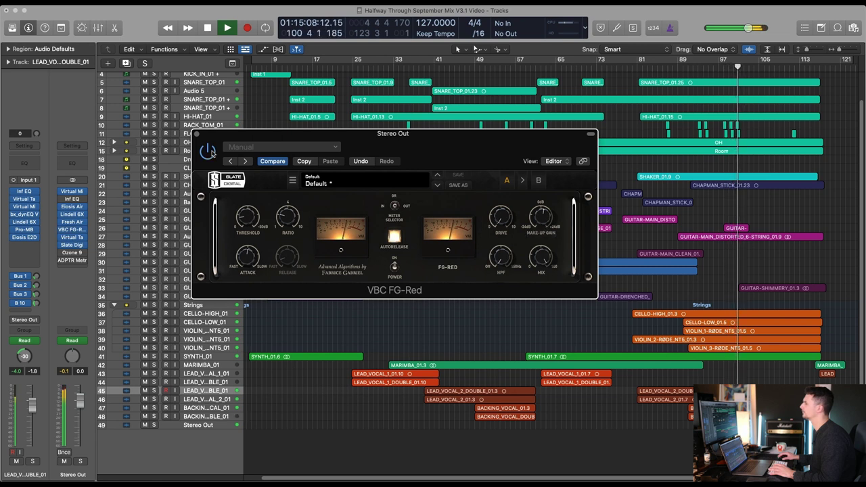
{"action": "key", "text": "space"}
{"action": "left_click", "coordinate": [197, 134]}
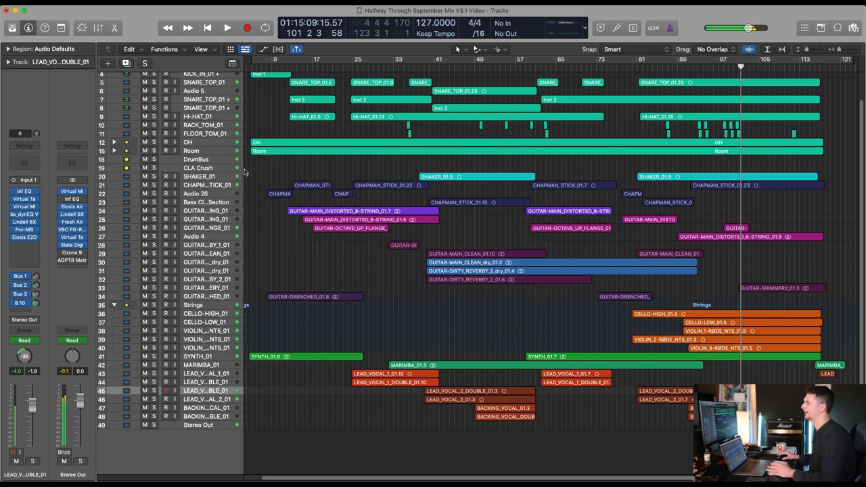